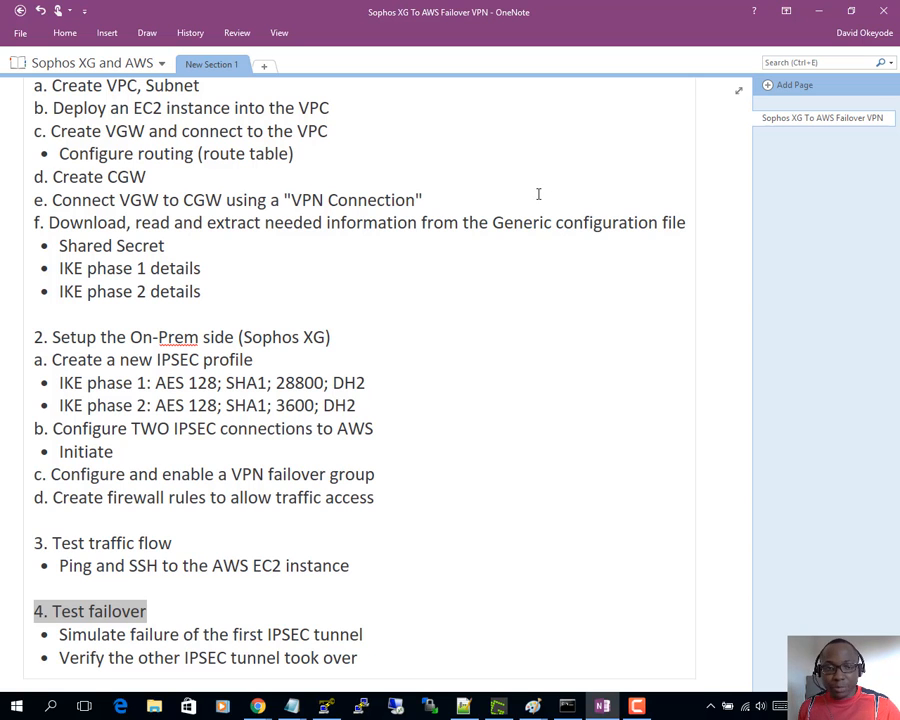
- Review the network diagram and VPN plan, highlighting the 'Create VPC, Subnet' step
scroll(470, 210, "up", 3)
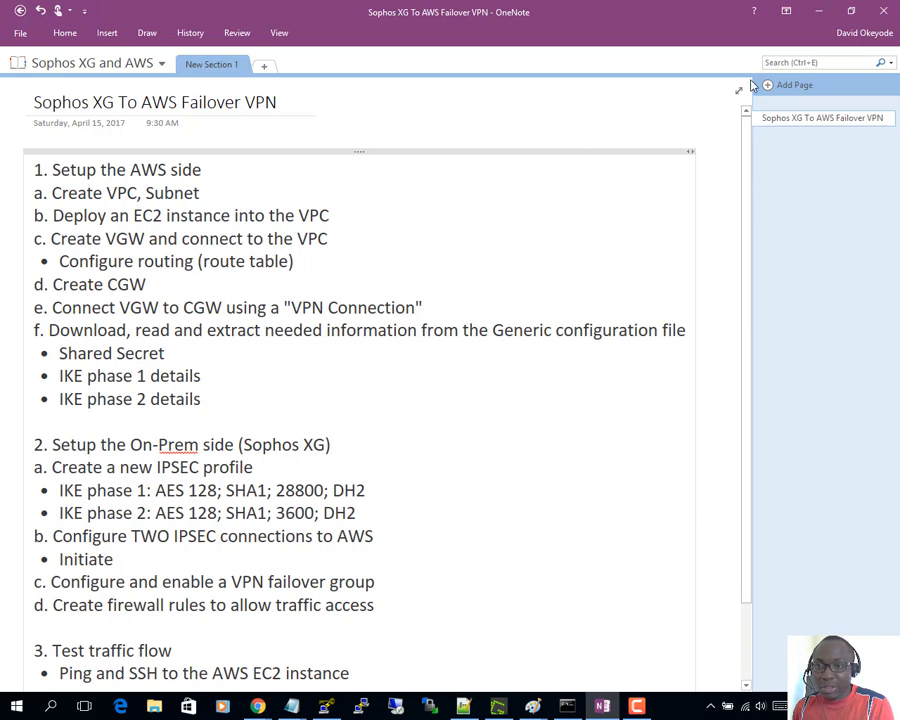
left_click(818, 14)
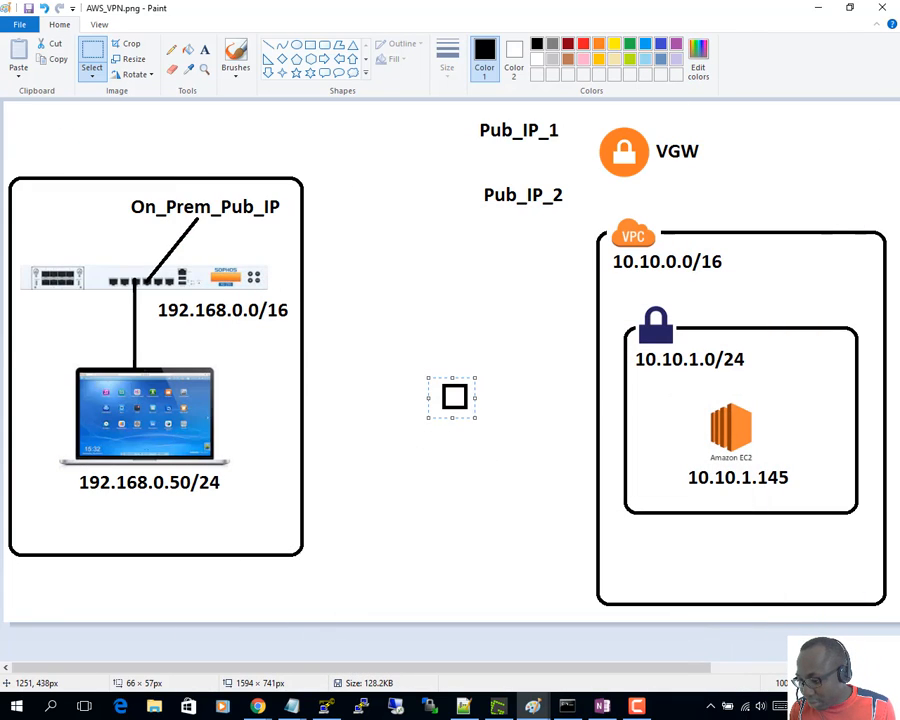
key("alt+Tab")
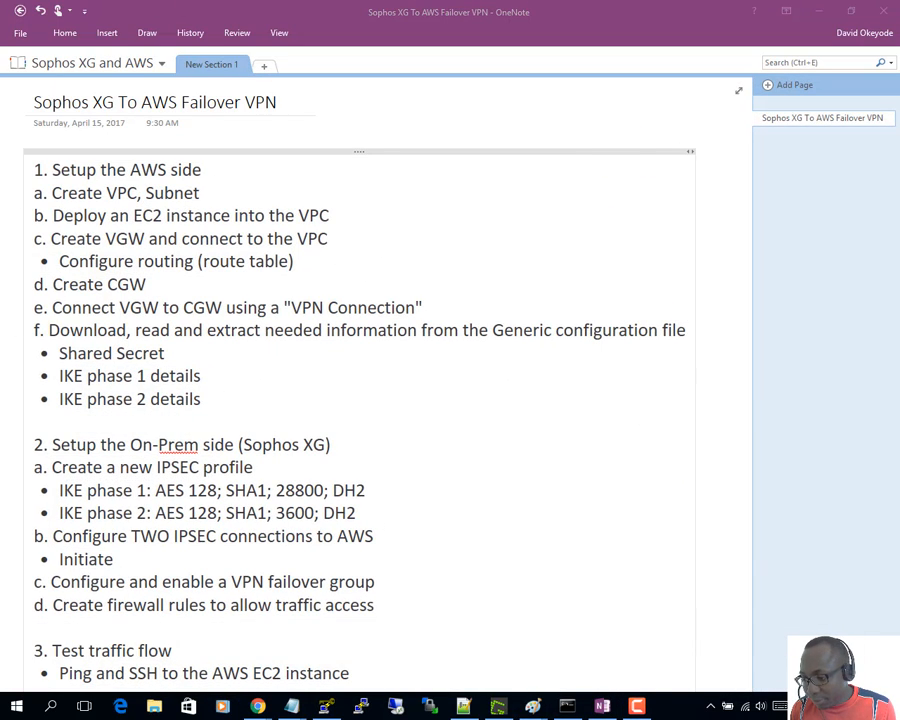
key("alt+Tab")
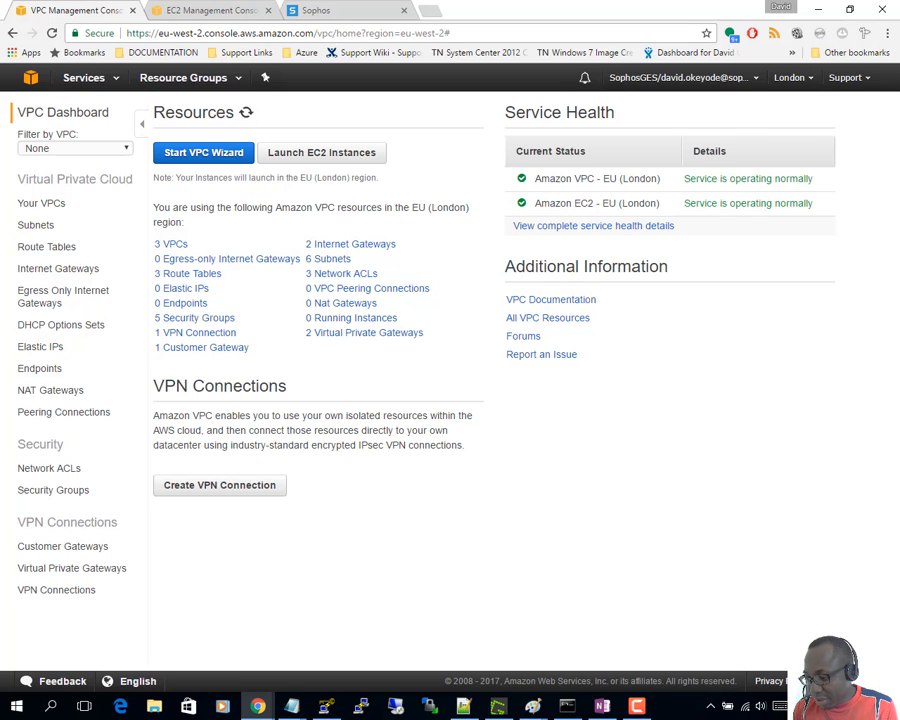
key("alt+Tab")
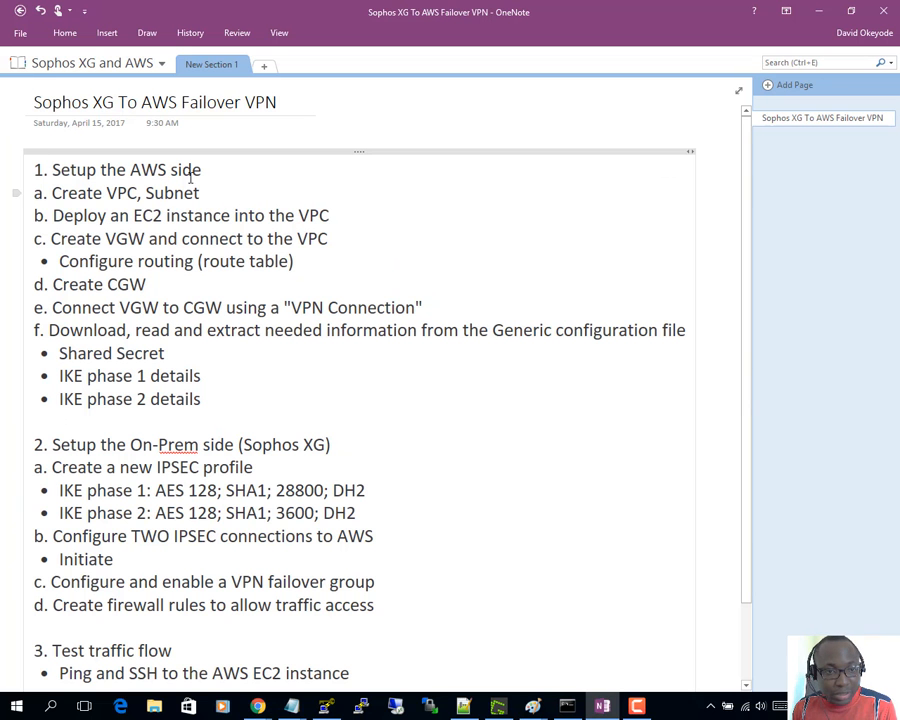
left_click_drag(204, 194, 53, 198)
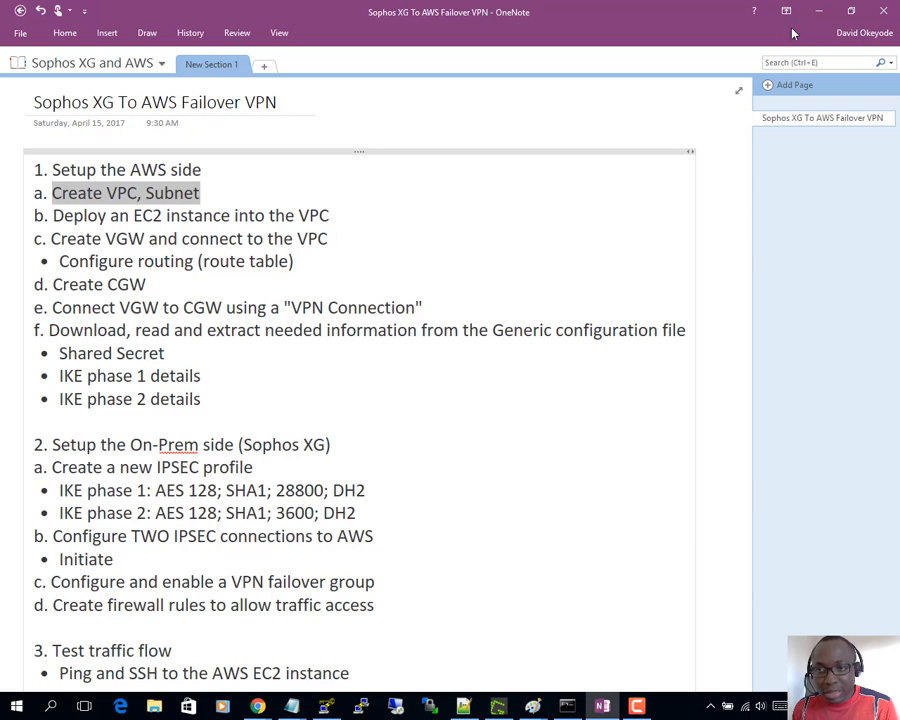
- Glance at the AWS_VPN.png diagram, then minimize it and the plan to reveal the VPC Dashboard
left_click(532, 706)
left_click(341, 613)
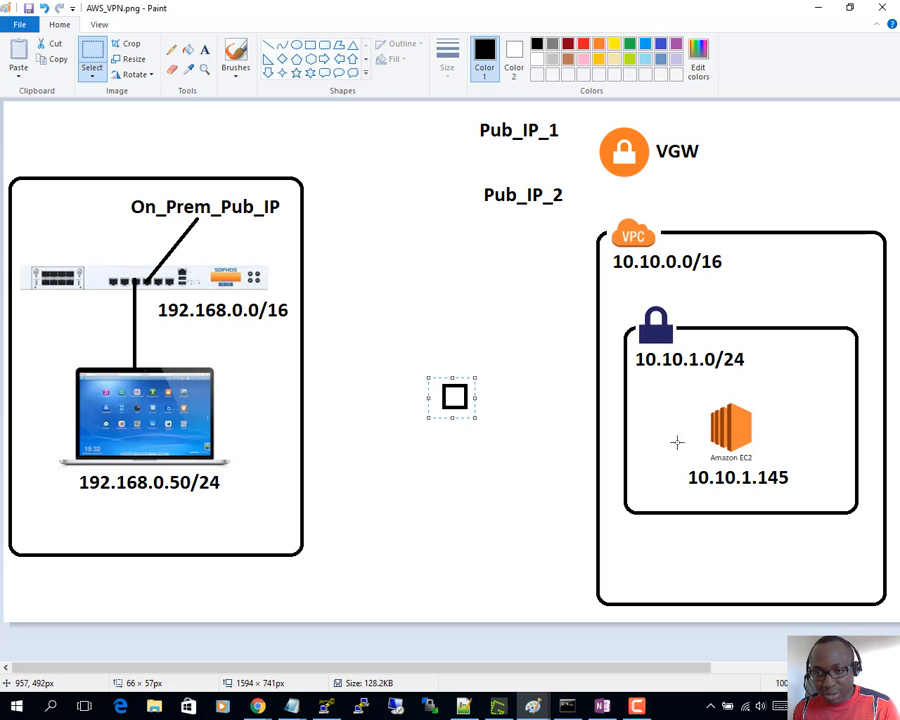
left_click(818, 8)
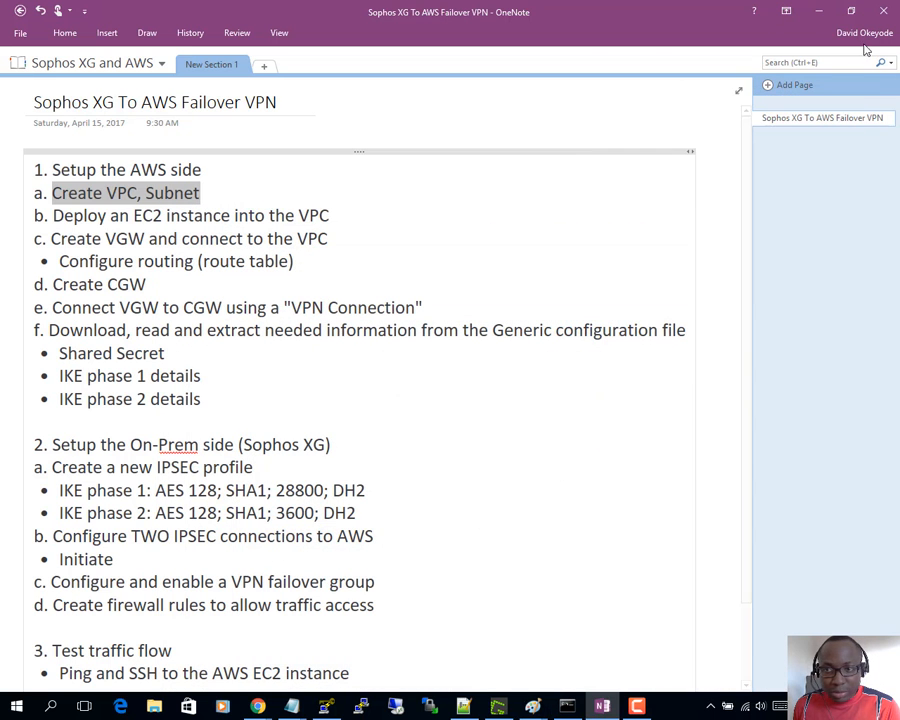
left_click(820, 10)
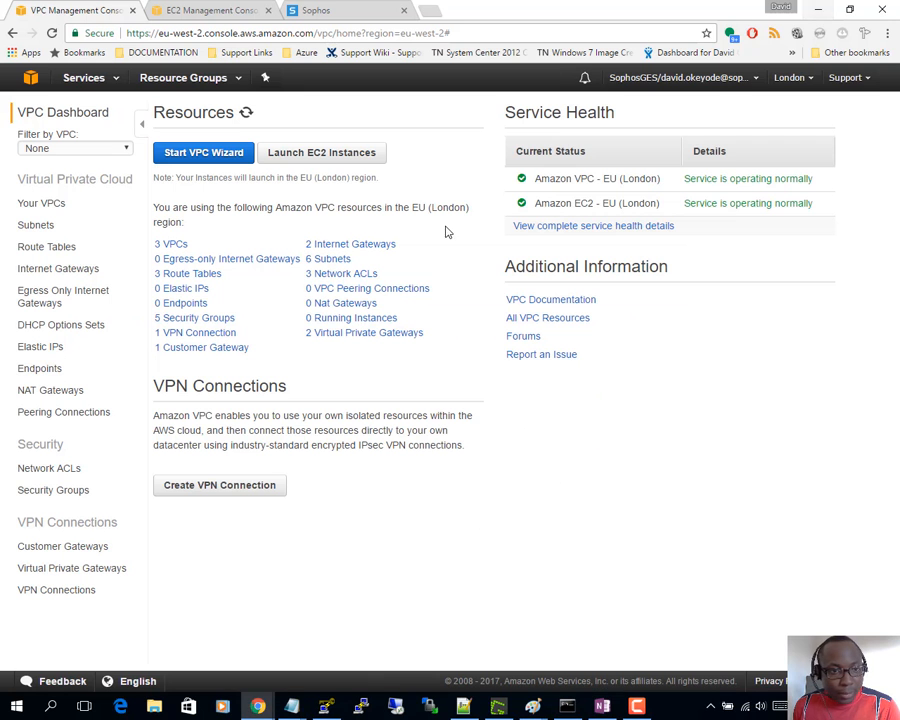
- From Your VPCs, create VPC 'DOAwsVpc' with CIDR block 10.10.0.0/16
left_click(42, 204)
left_click(194, 116)
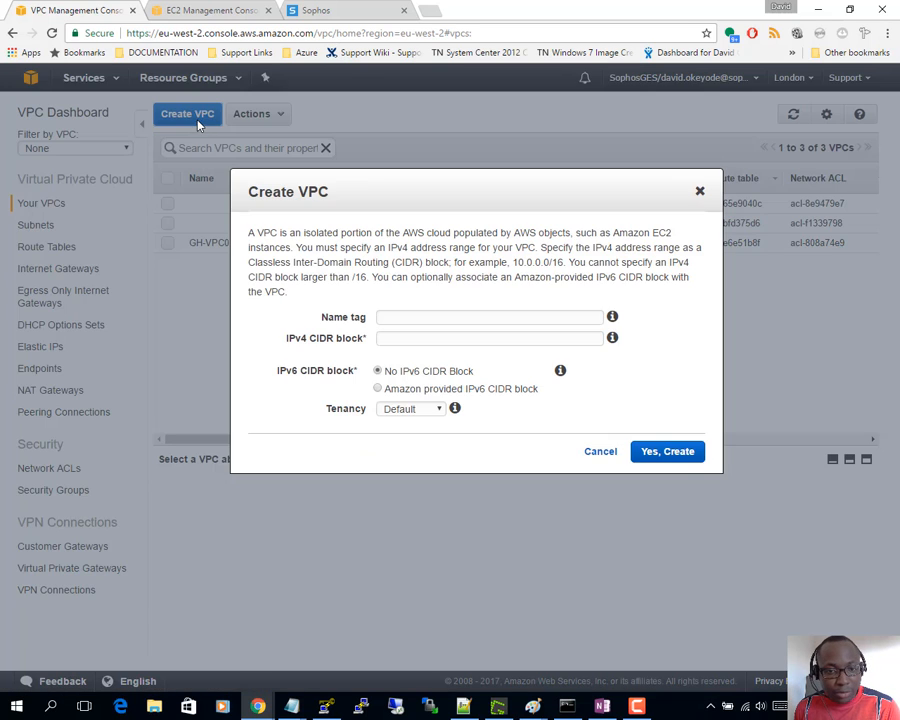
left_click(405, 316)
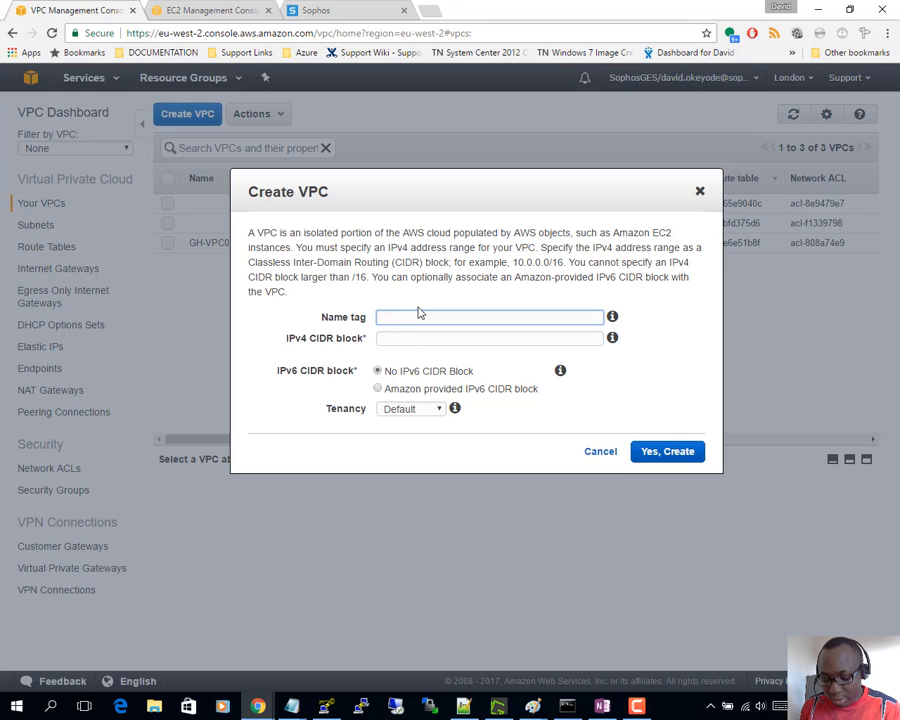
type("DO")
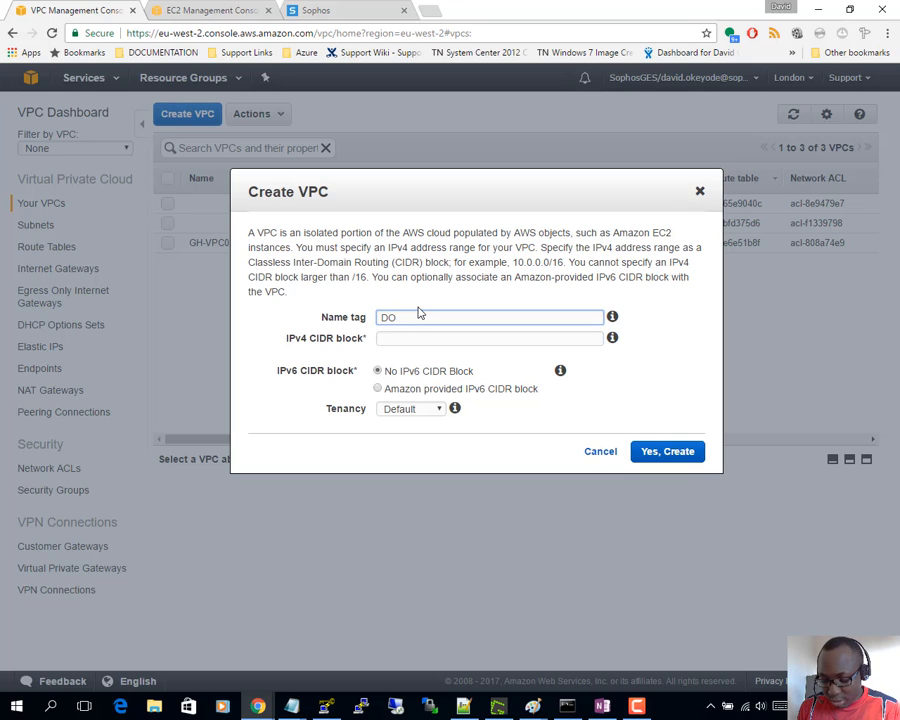
type("Aws")
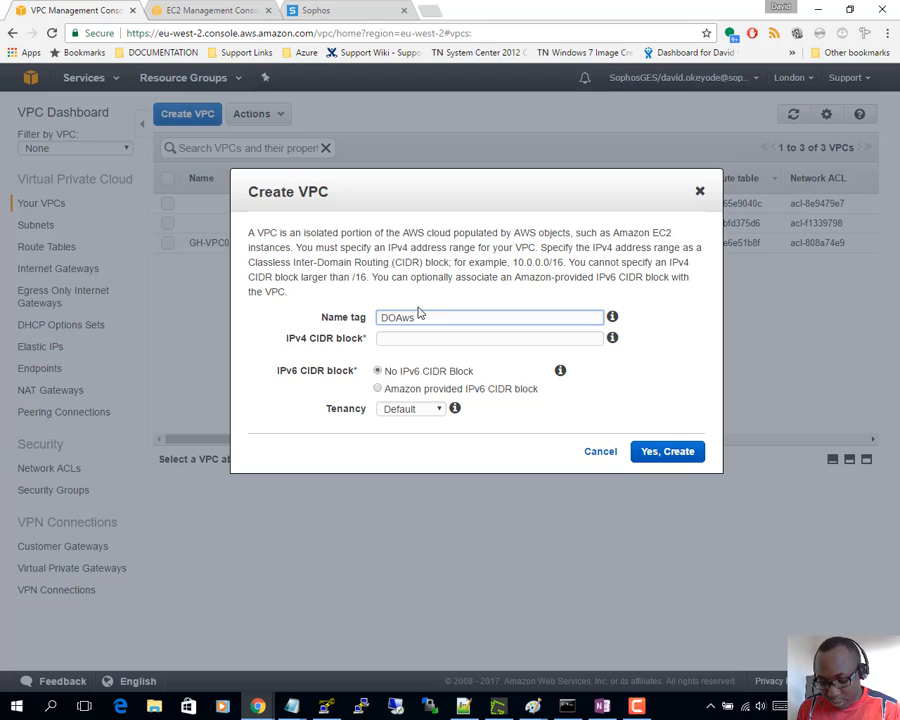
type("Vpc")
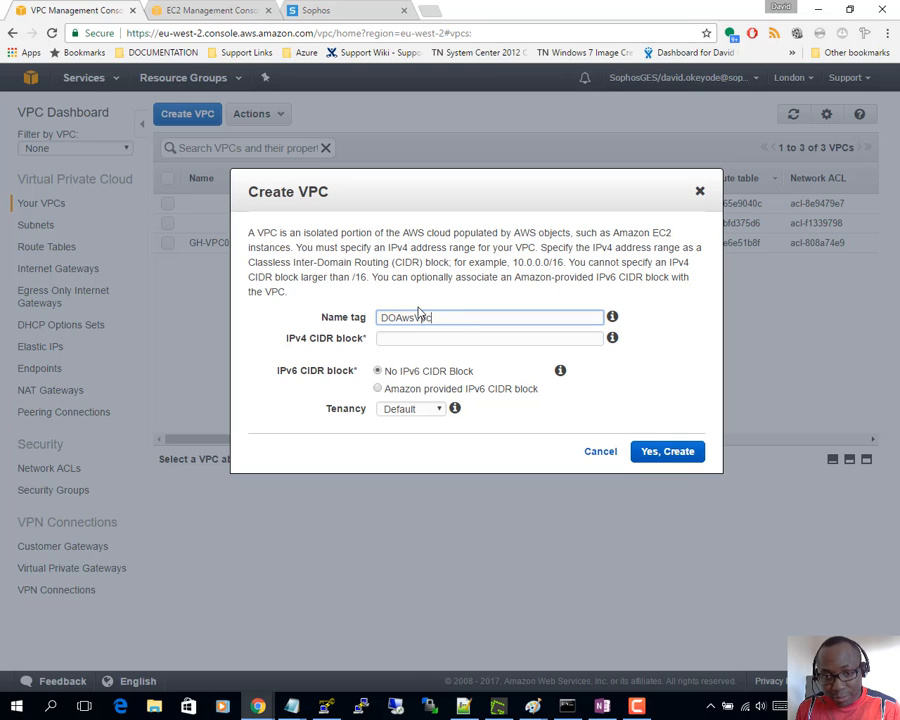
key("alt+Tab")
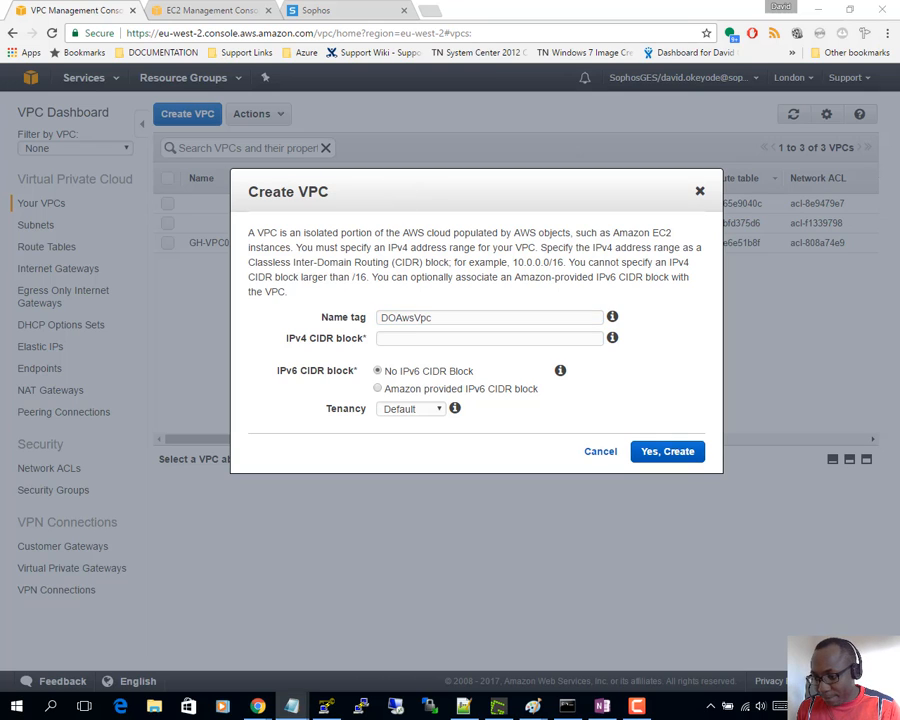
left_click(406, 338)
type("10.10")
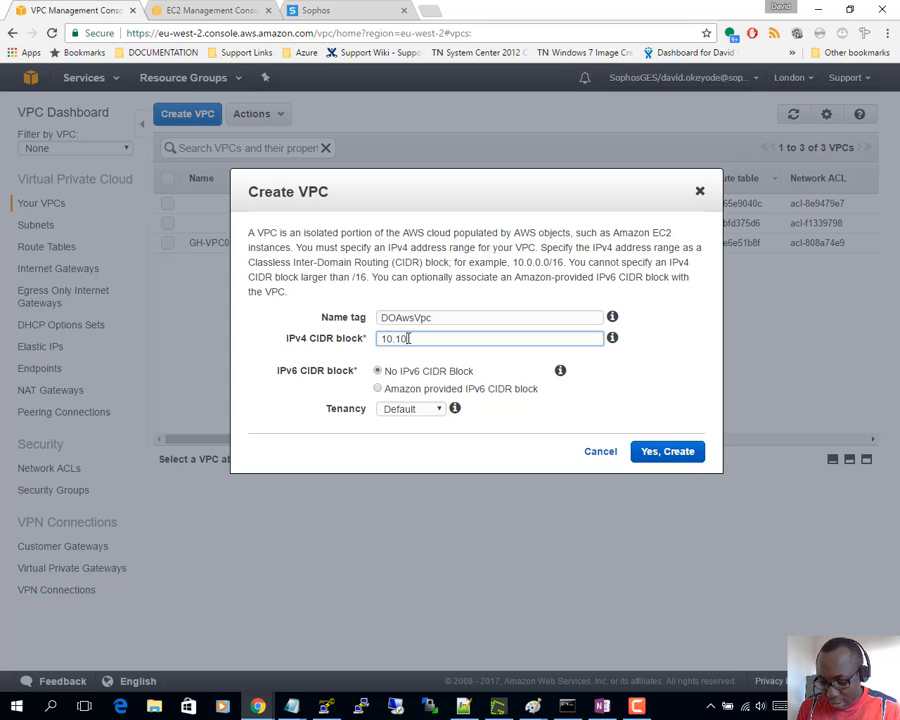
type(".0.0/16")
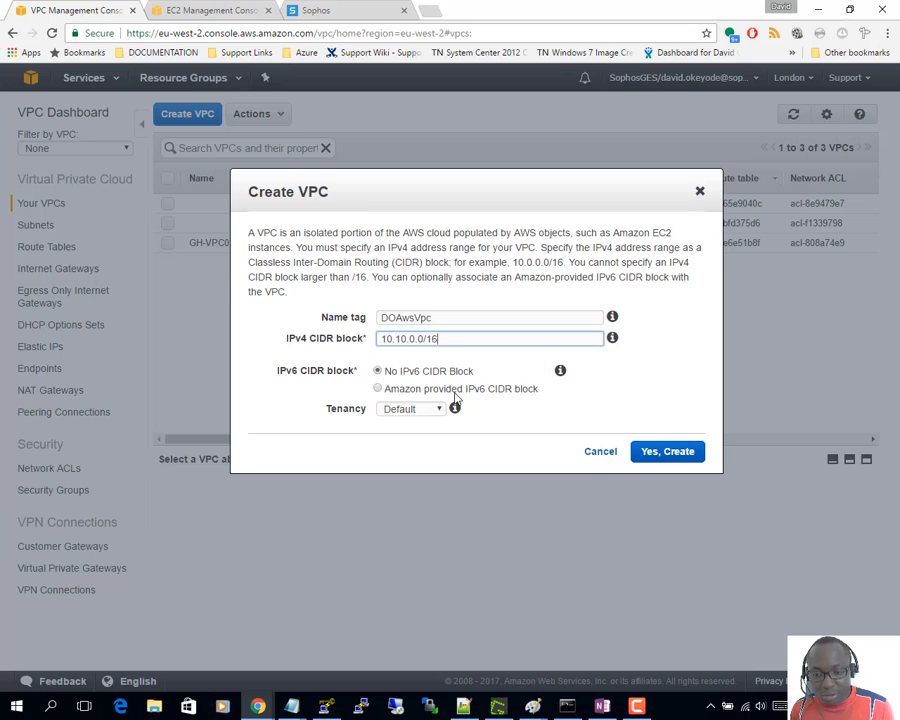
left_click(658, 451)
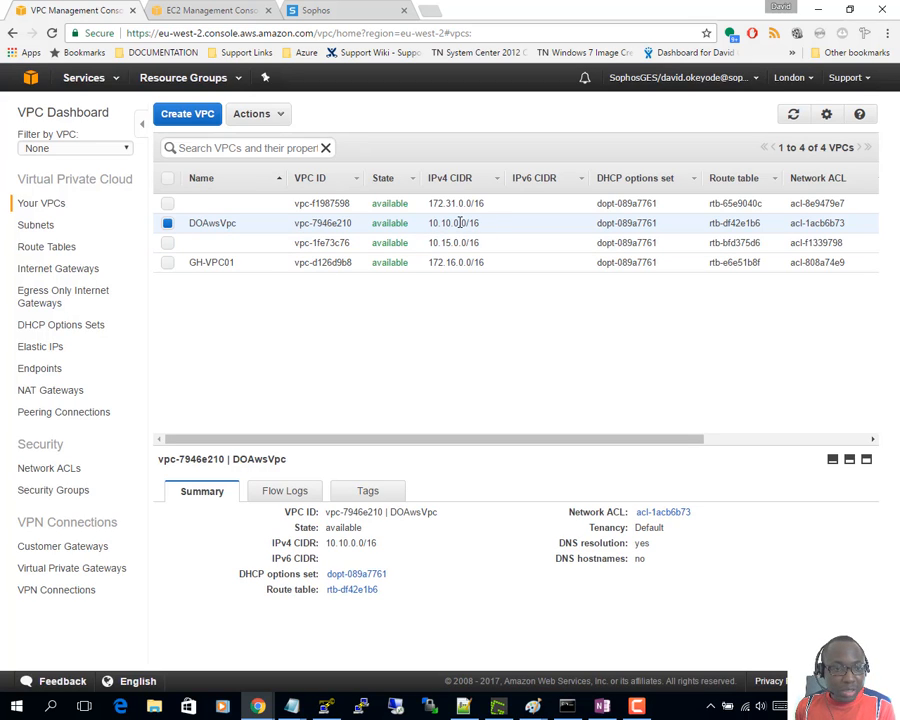
- Start a new subnet named DoAwsVpcSub1 placed in the DOAwsVpc VPC
left_click(28, 225)
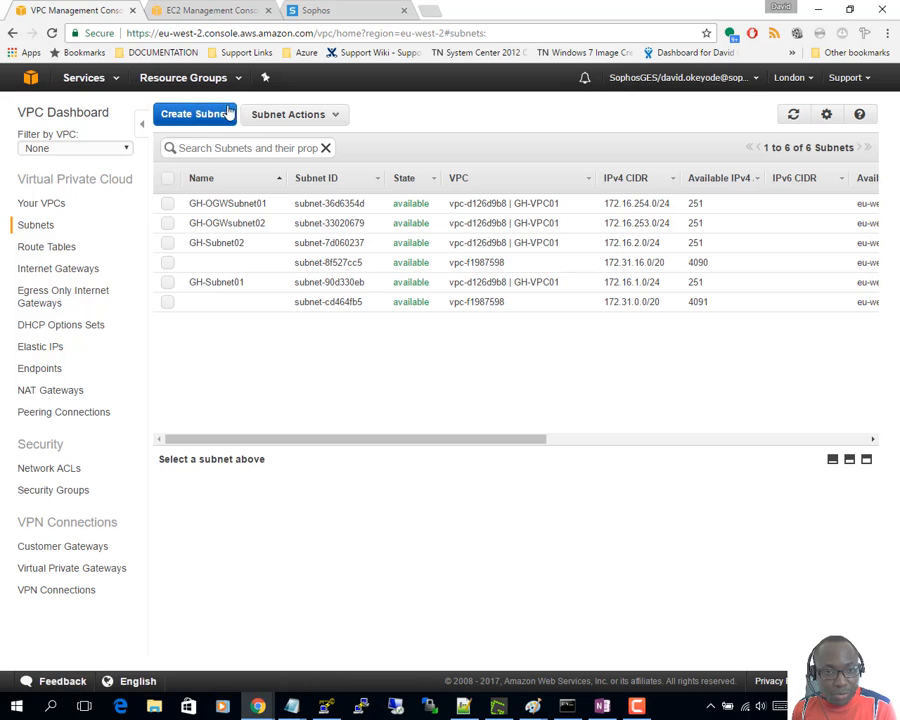
left_click(221, 115)
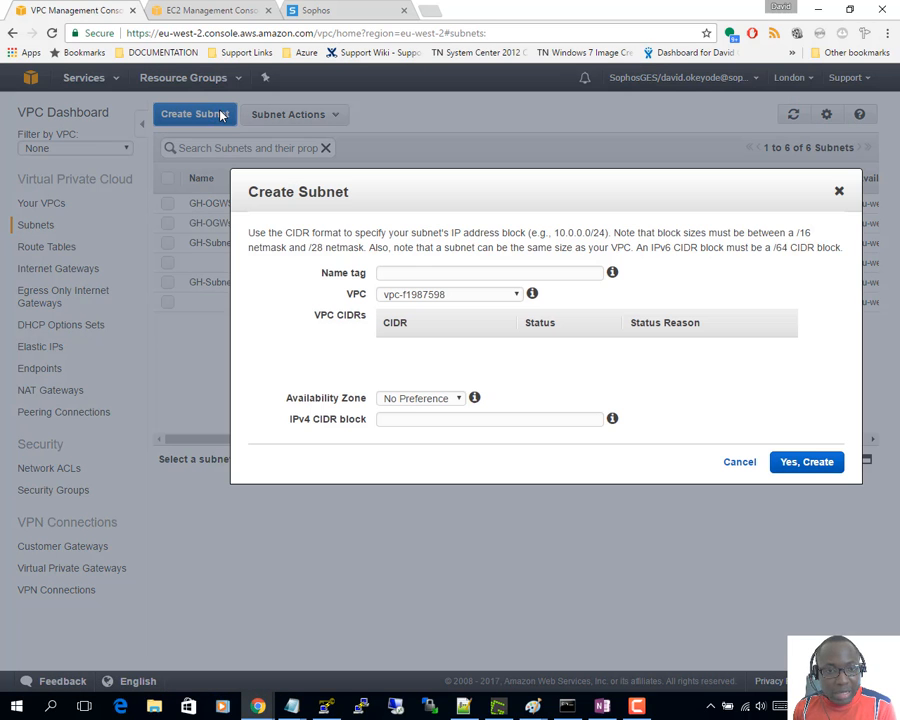
left_click(394, 273)
type("Do")
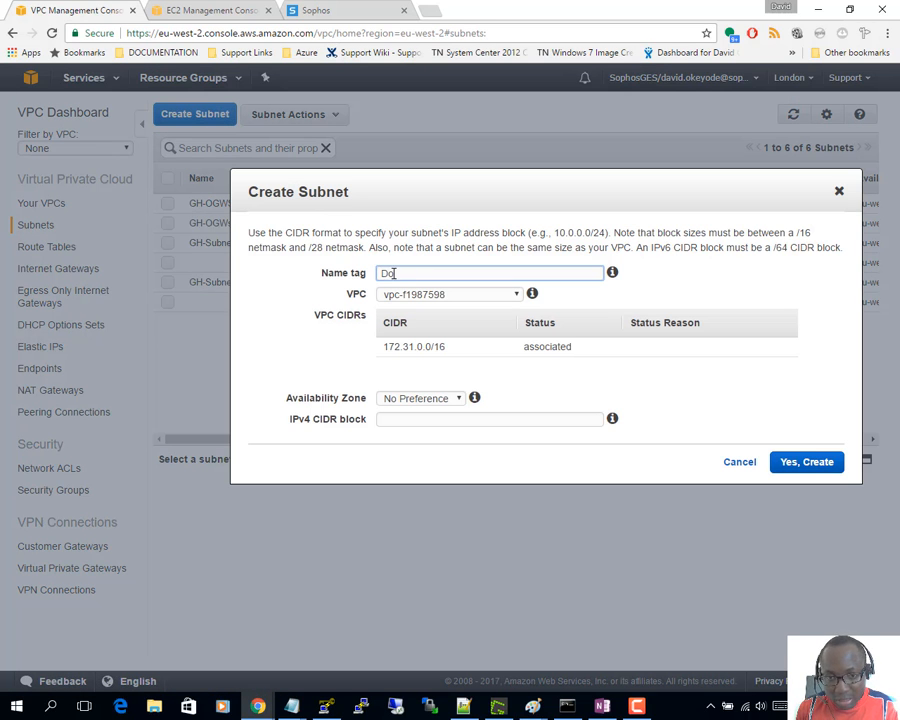
type("Aws")
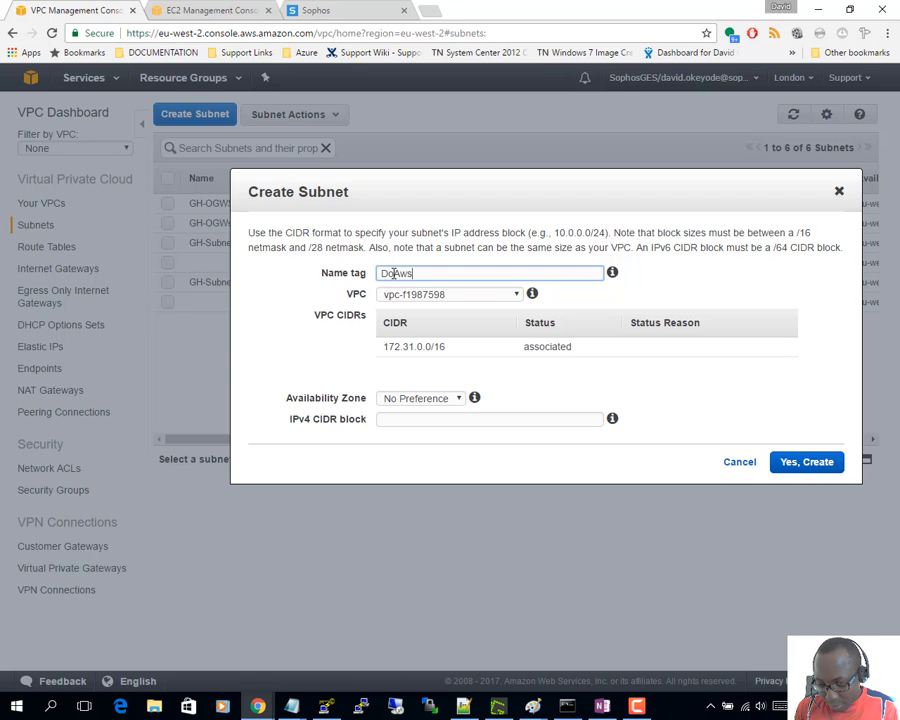
type("Vpc")
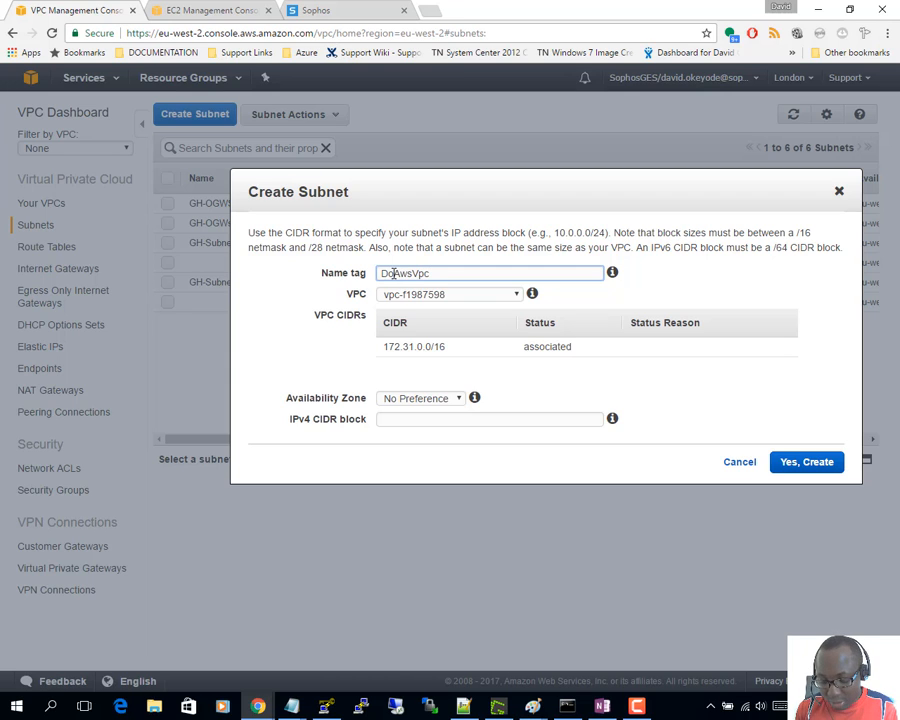
type("Sub1")
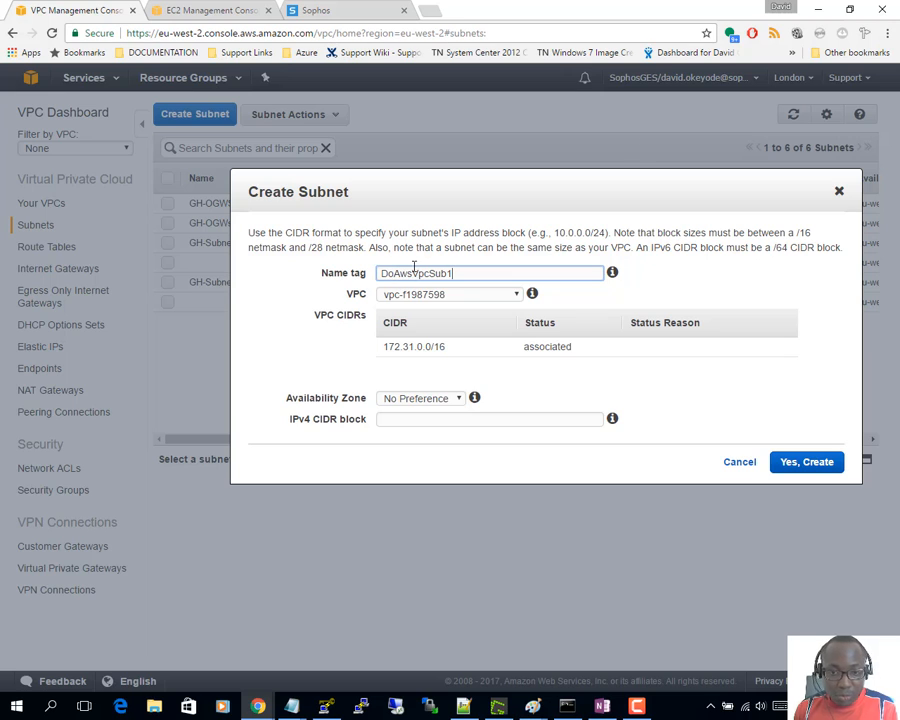
left_click(452, 294)
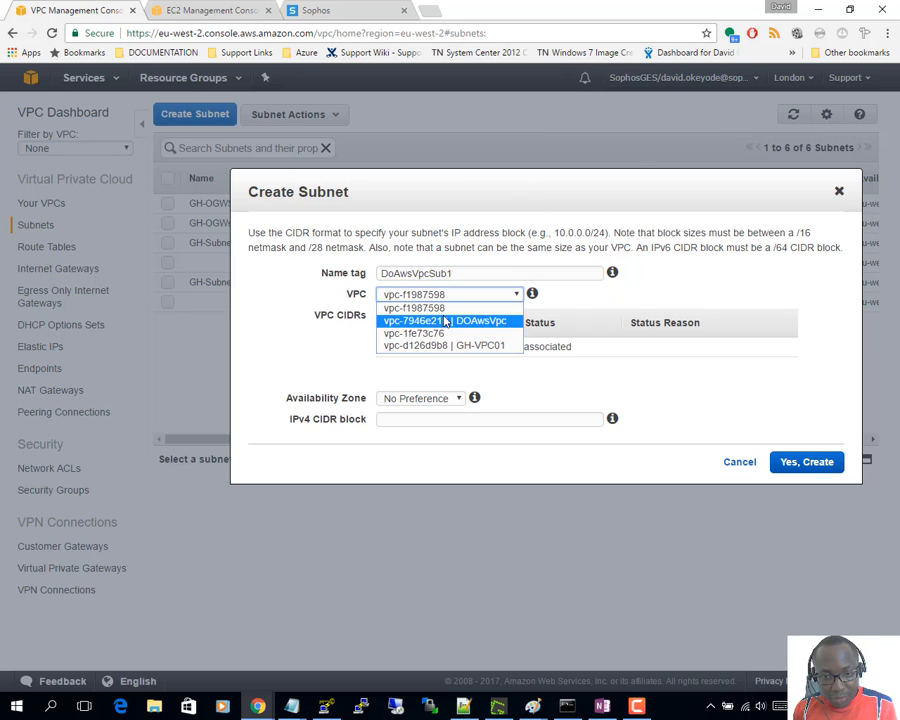
left_click(505, 321)
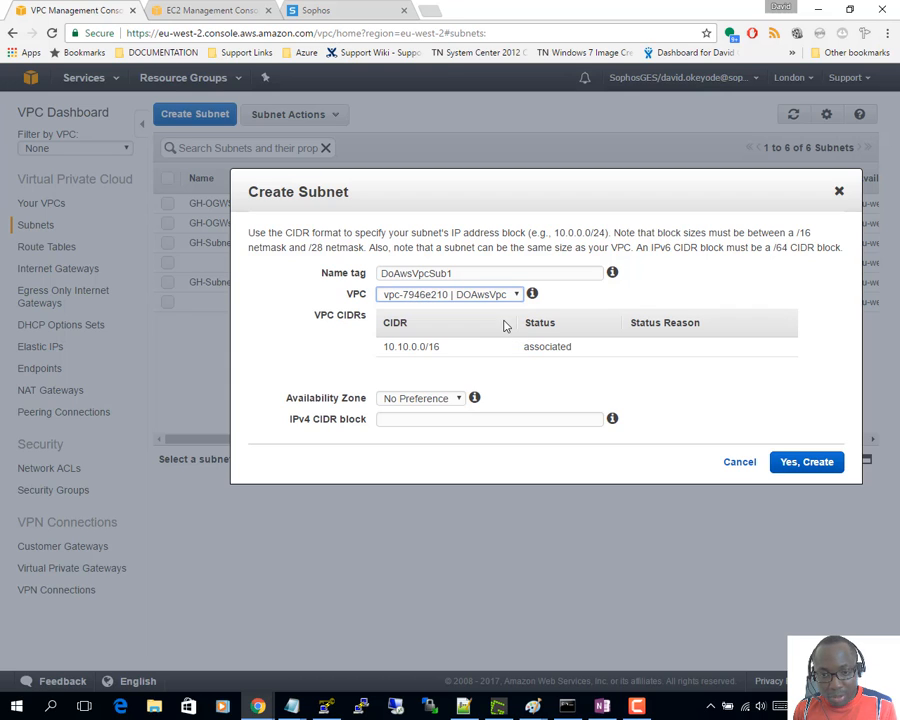
- Set availability zone eu-west-2a and CIDR 10.10.1.0/24, then create the subnet
left_click(392, 344)
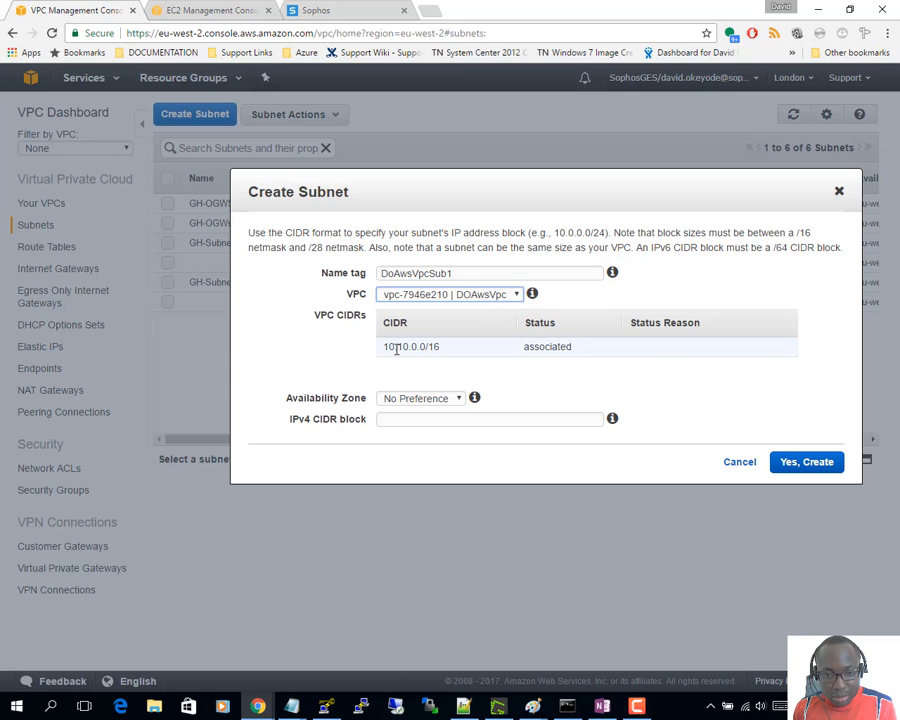
left_click(427, 399)
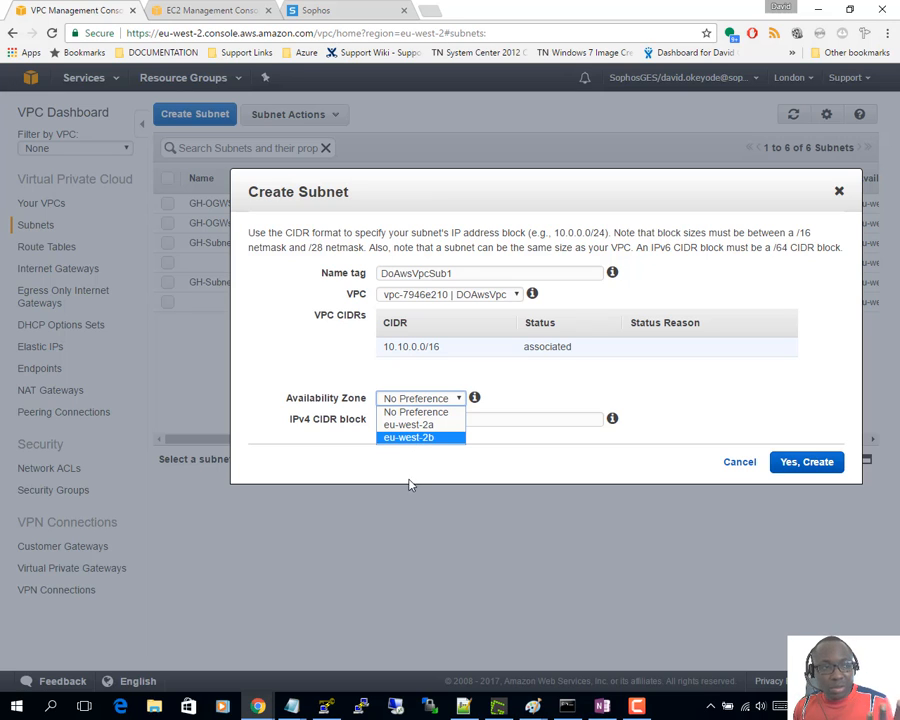
left_click(394, 430)
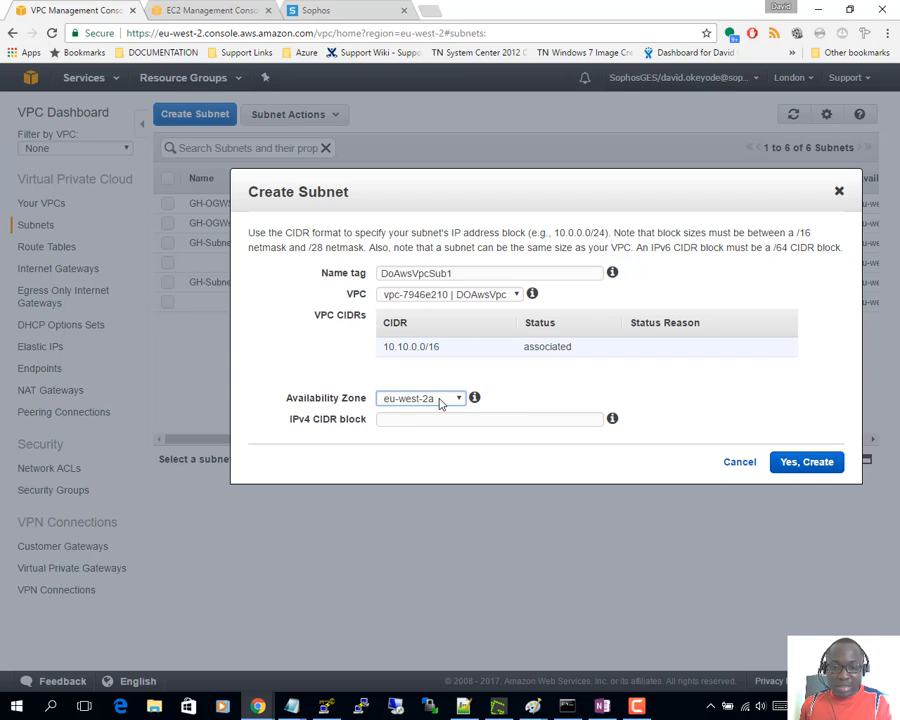
left_click(410, 421)
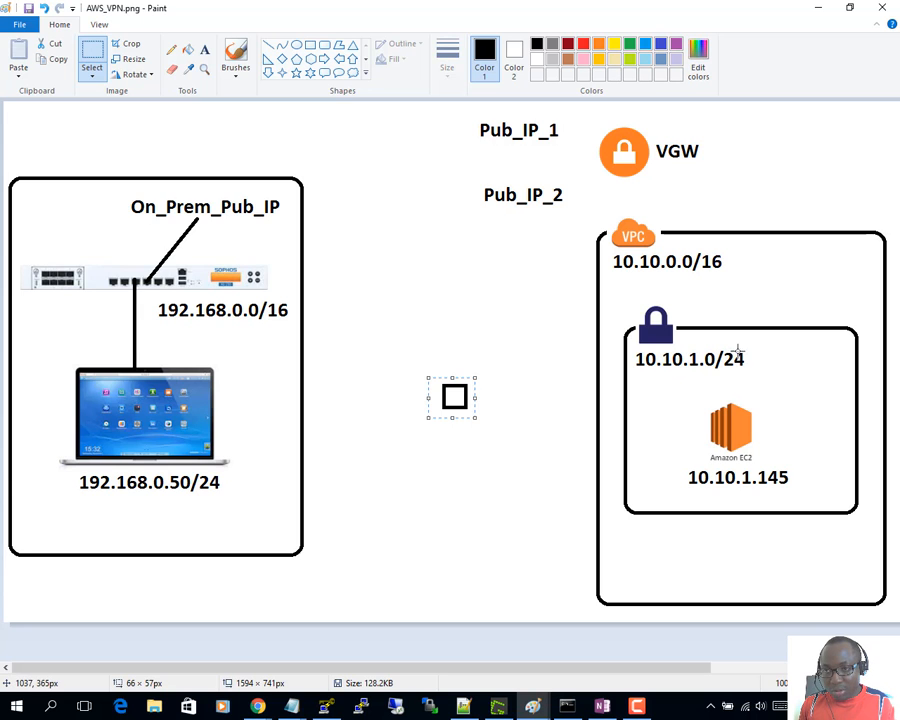
left_click(817, 9)
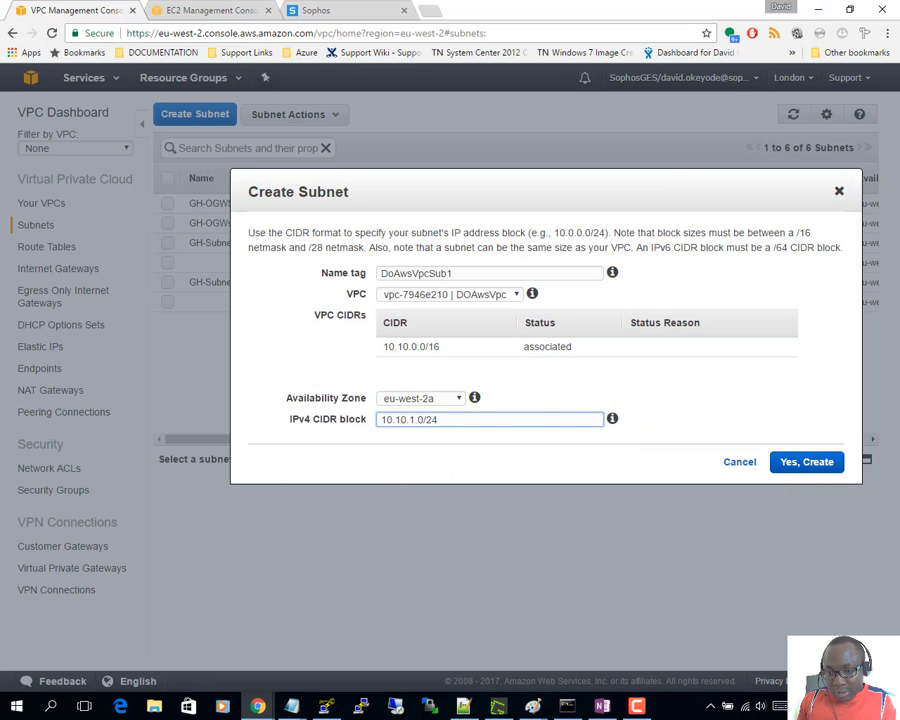
left_click(812, 464)
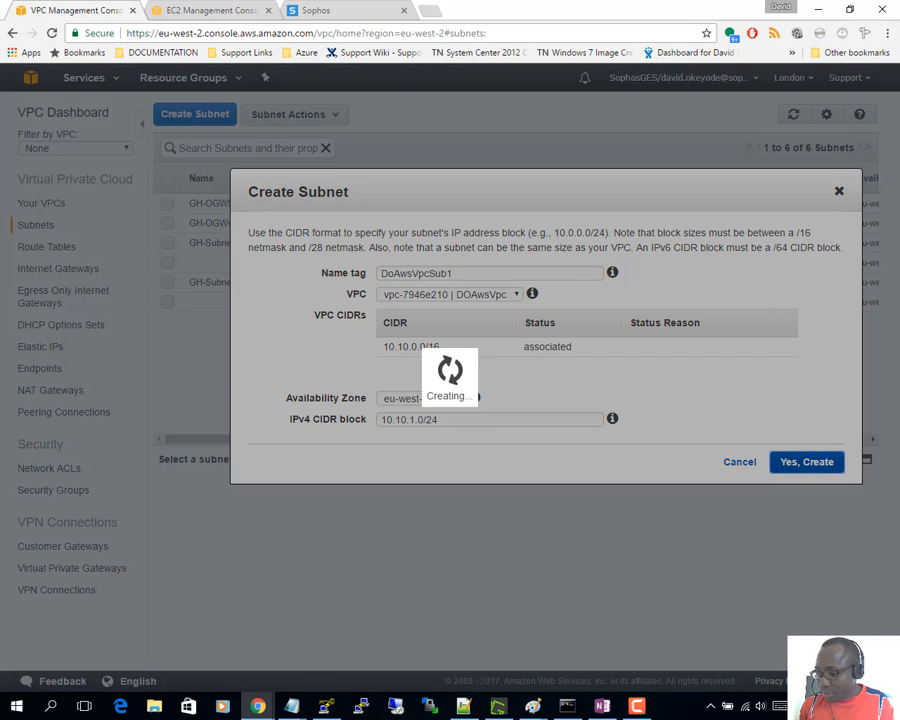
- Highlight the checklist step to deploy an EC2 instance, then switch to the EC2 console
key("alt+Tab")
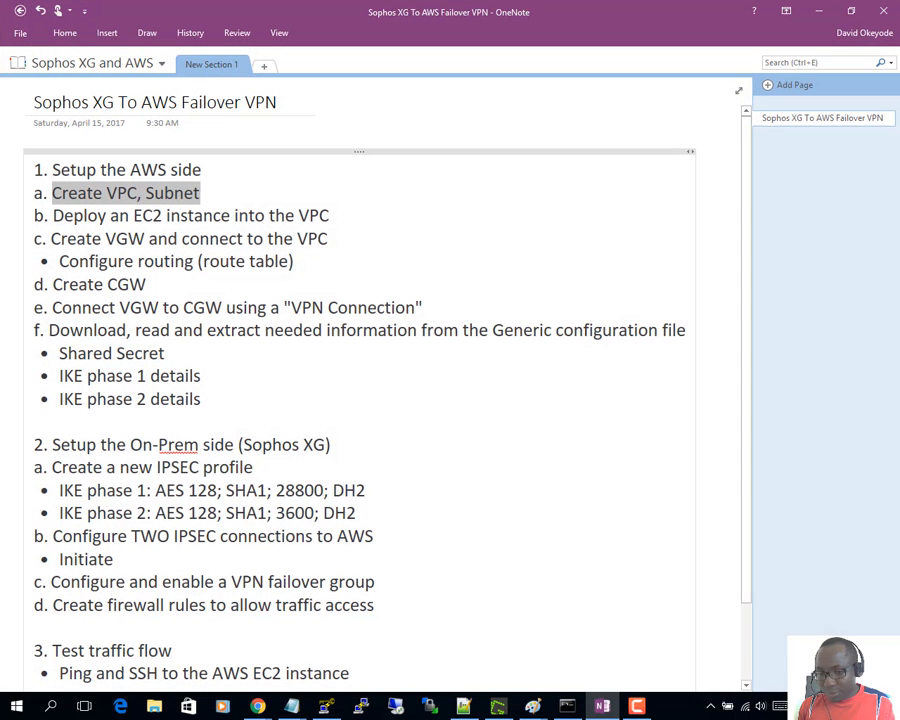
left_click(59, 216)
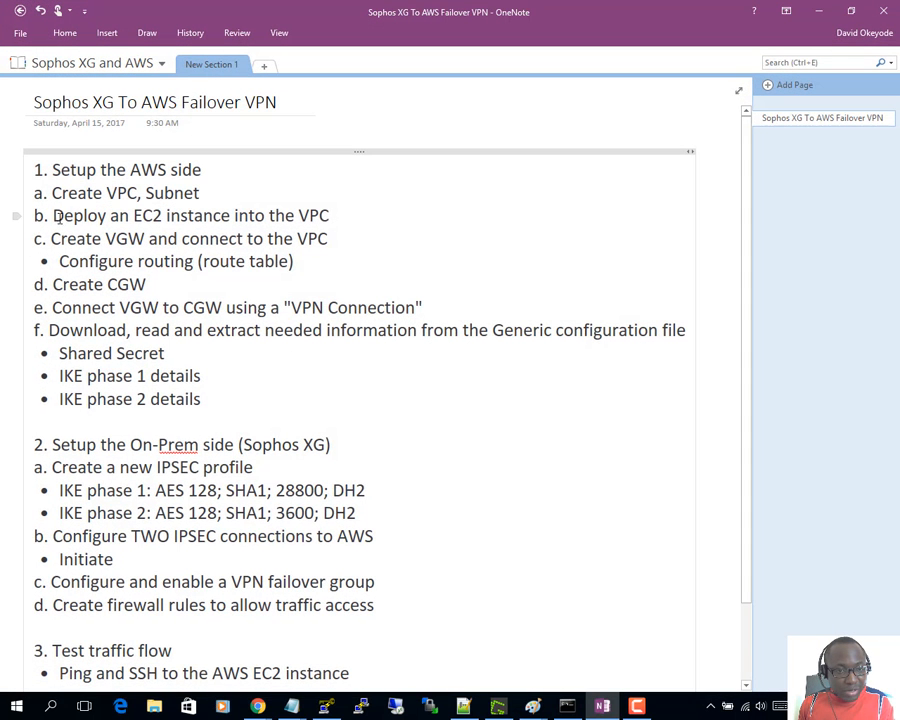
left_click_drag(53, 213, 335, 214)
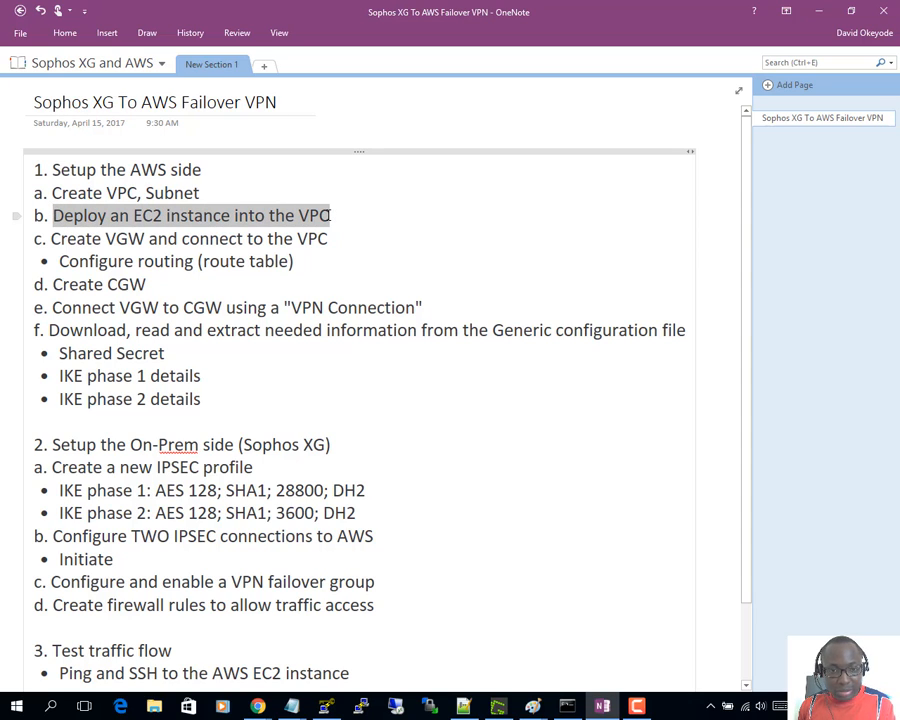
left_click(818, 11)
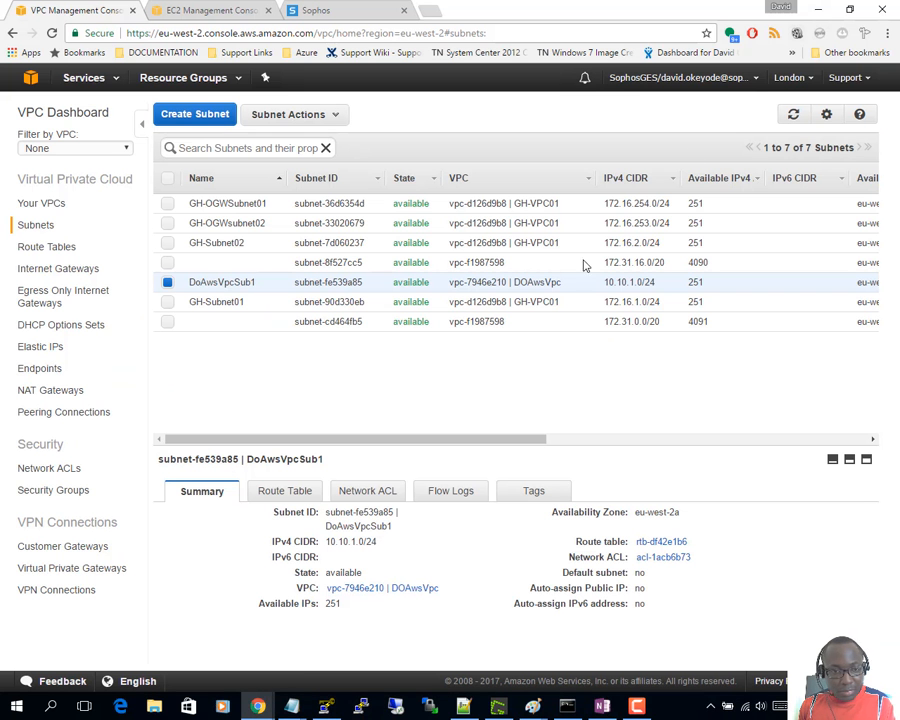
left_click(210, 9)
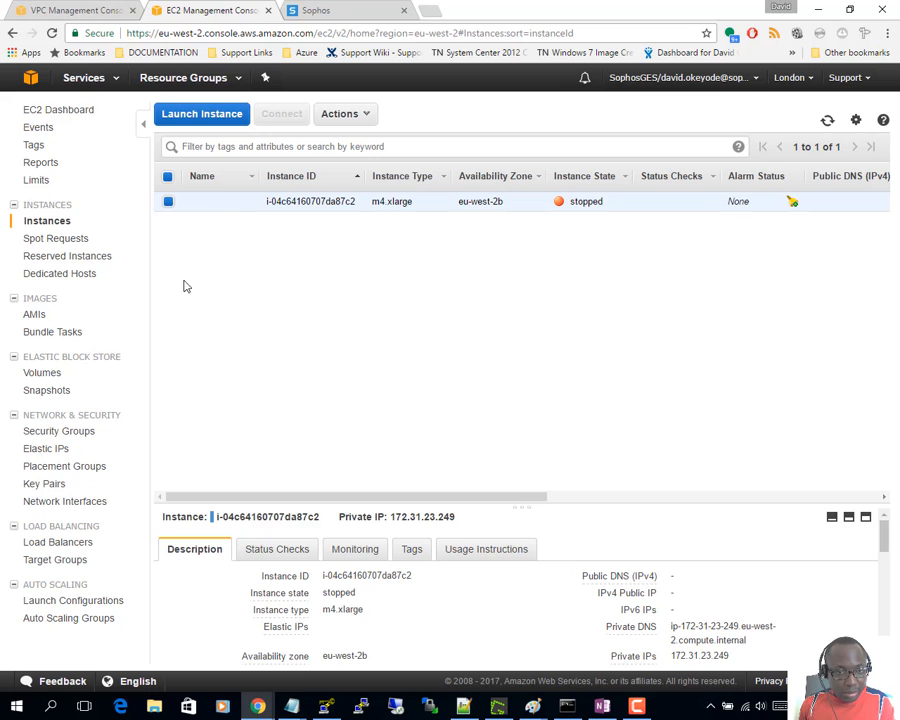
- Begin an Amazon Linux t2.micro launch in network DOAwsVpc, subnet DoAwsVpcSub1
left_click(211, 116)
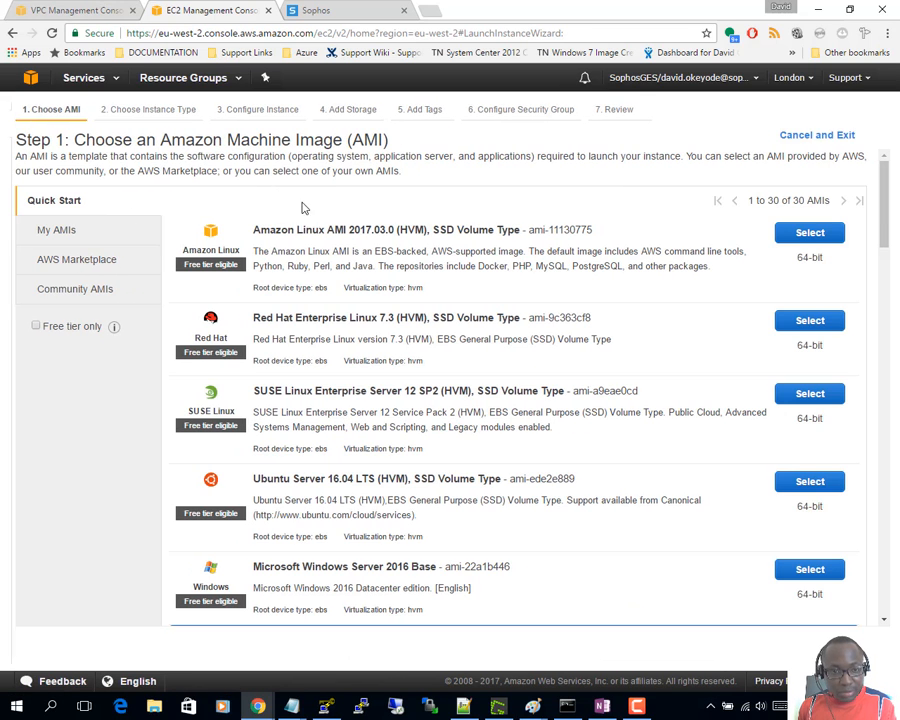
left_click(820, 235)
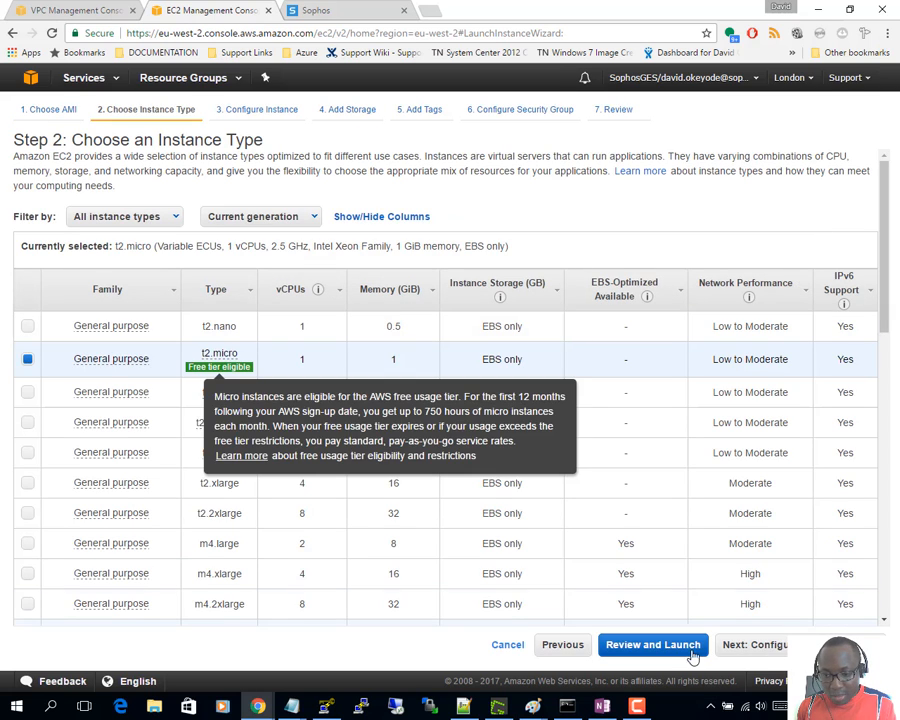
left_click(755, 644)
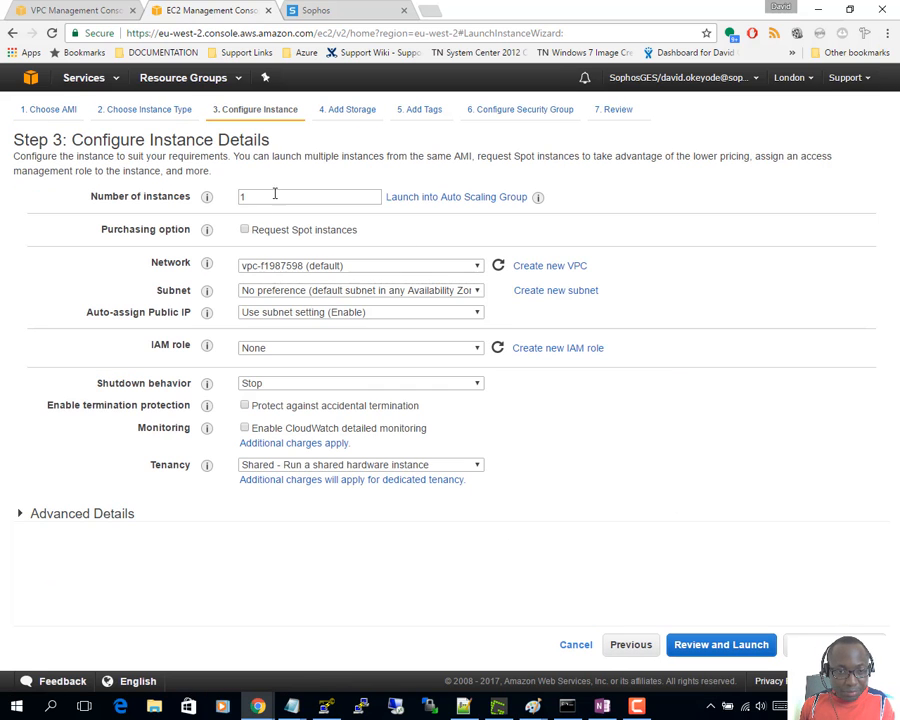
left_click(310, 265)
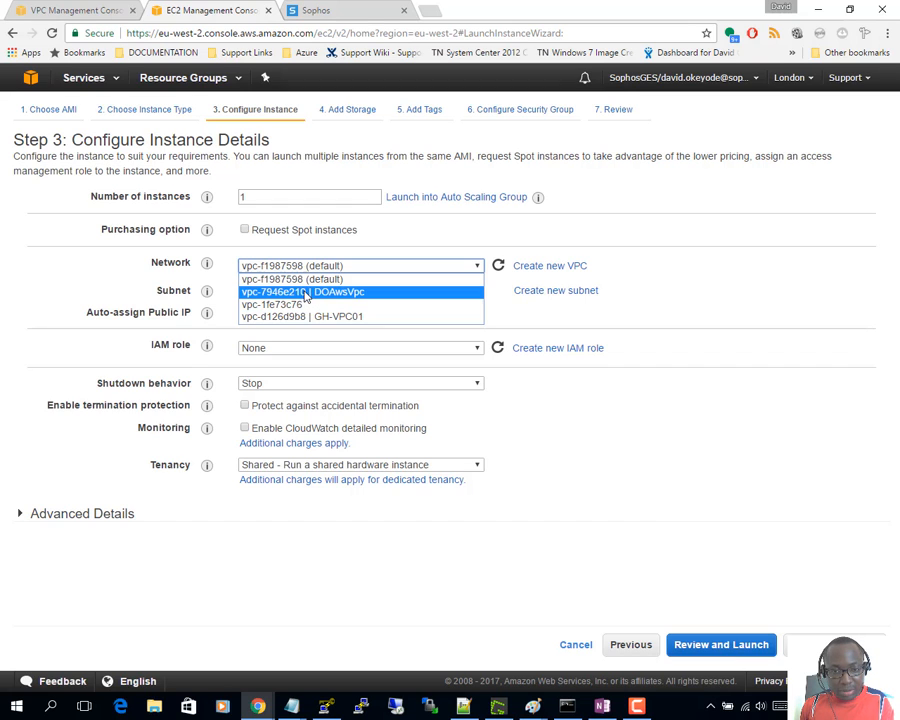
left_click(307, 292)
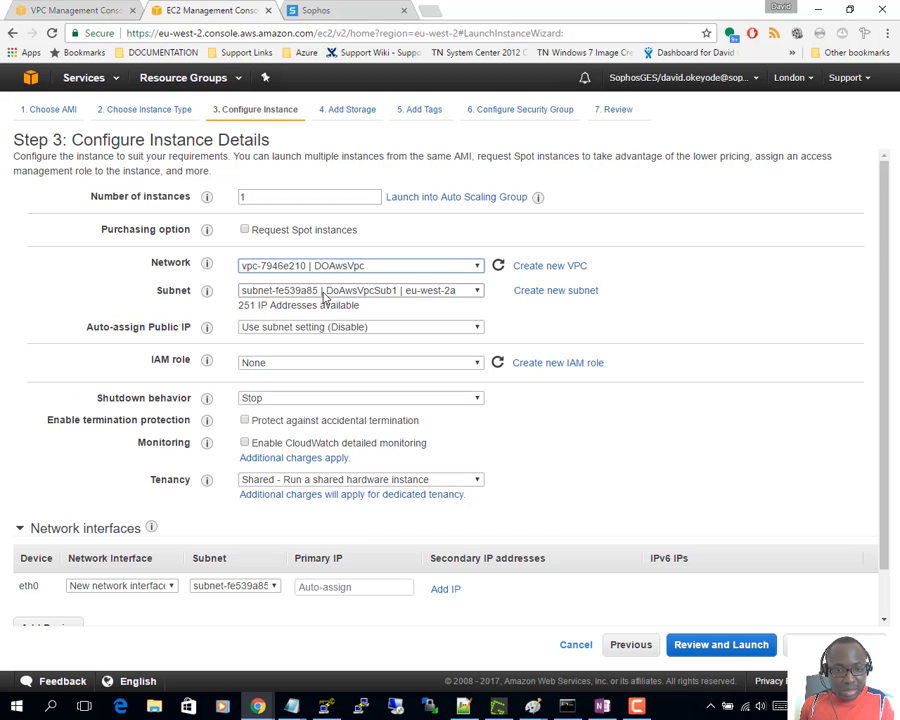
left_click(322, 292)
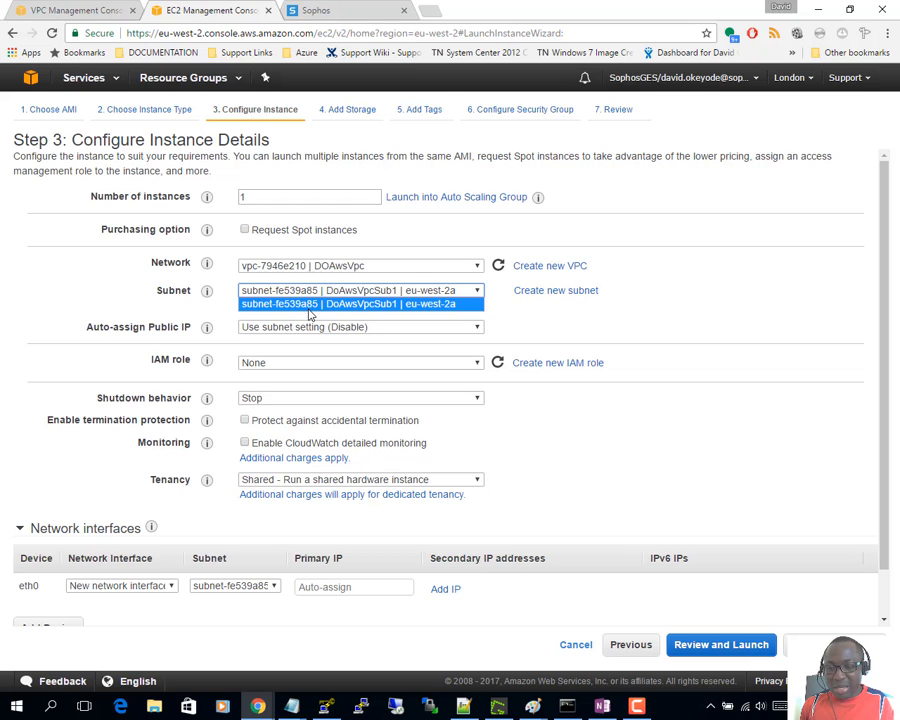
left_click(318, 304)
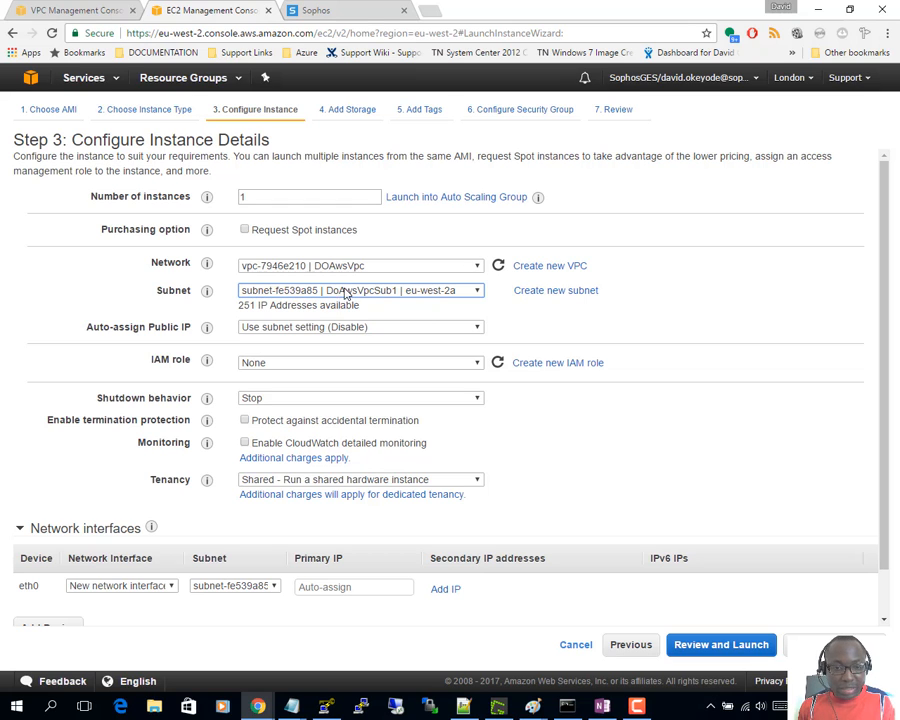
- Set the instance's primary IP to 10.10.1.145, checking the diagram for the address
scroll(287, 343, "down", 1)
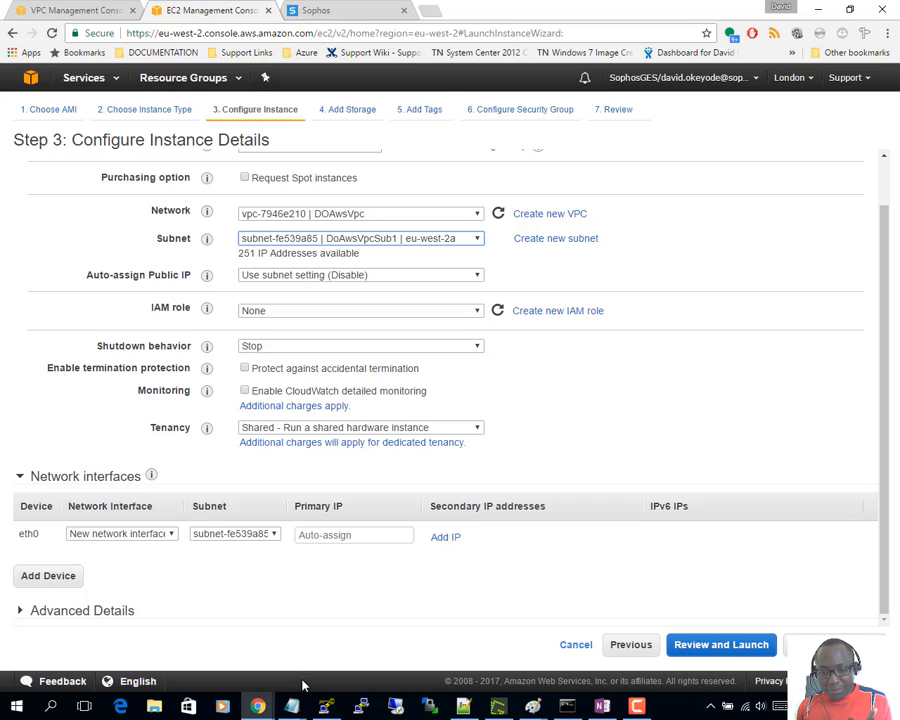
left_click(325, 540)
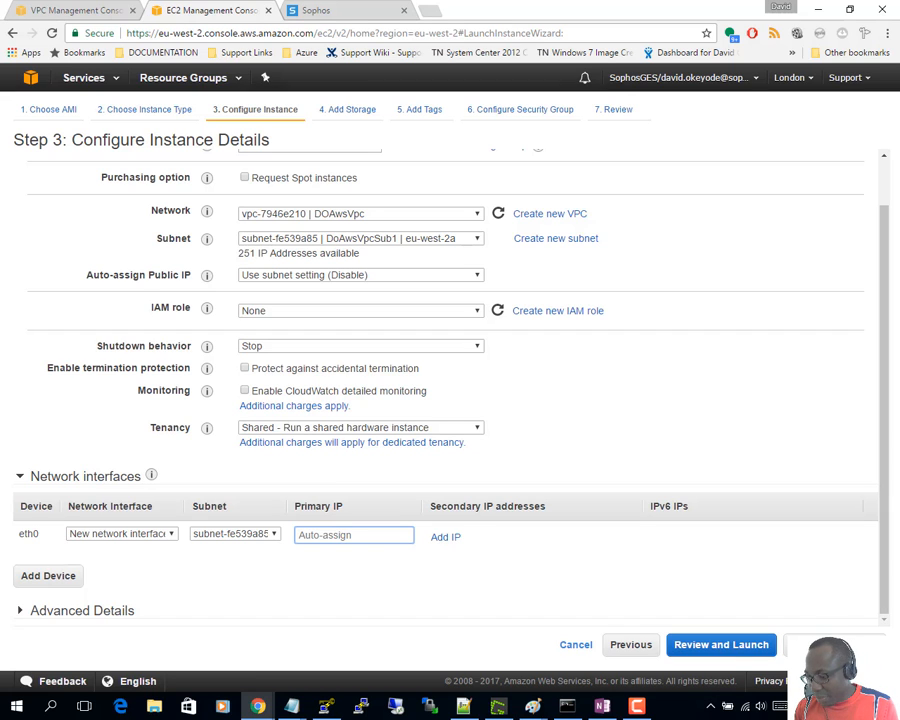
key("alt+Tab")
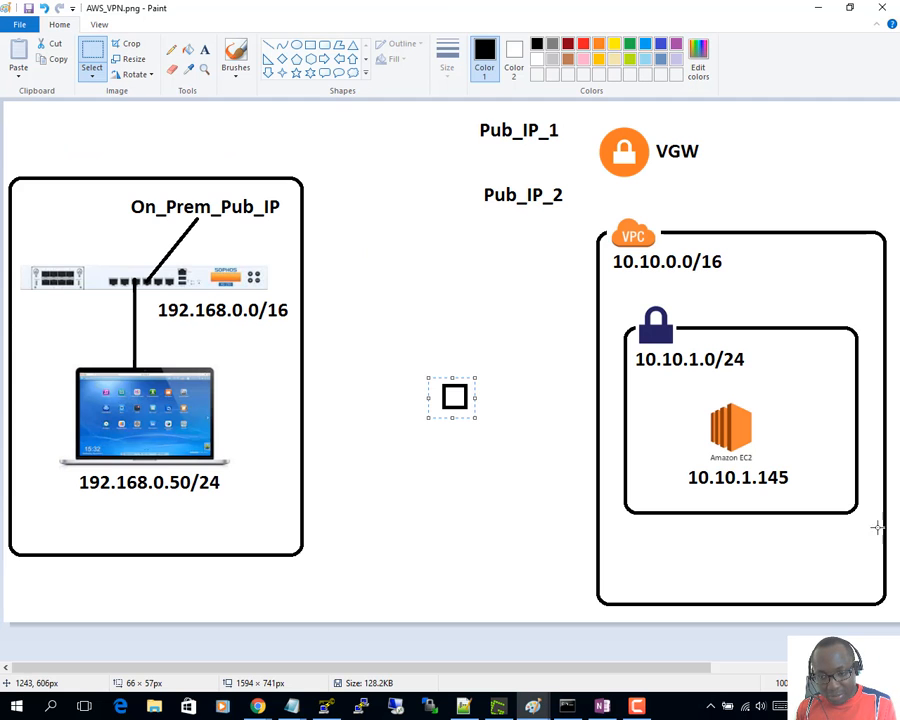
left_click(819, 8)
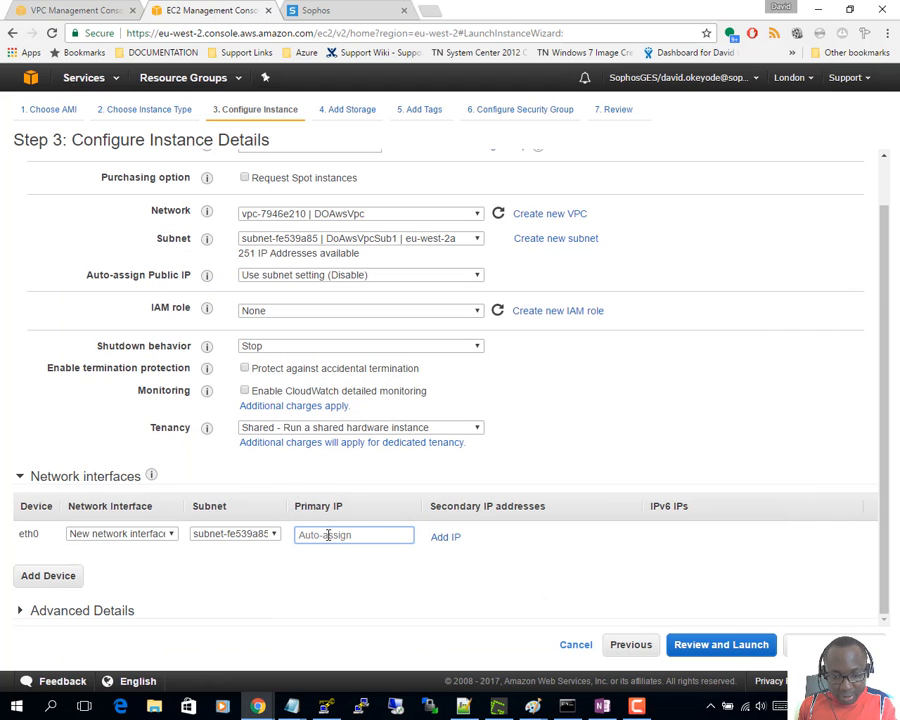
type("10.10.1.145")
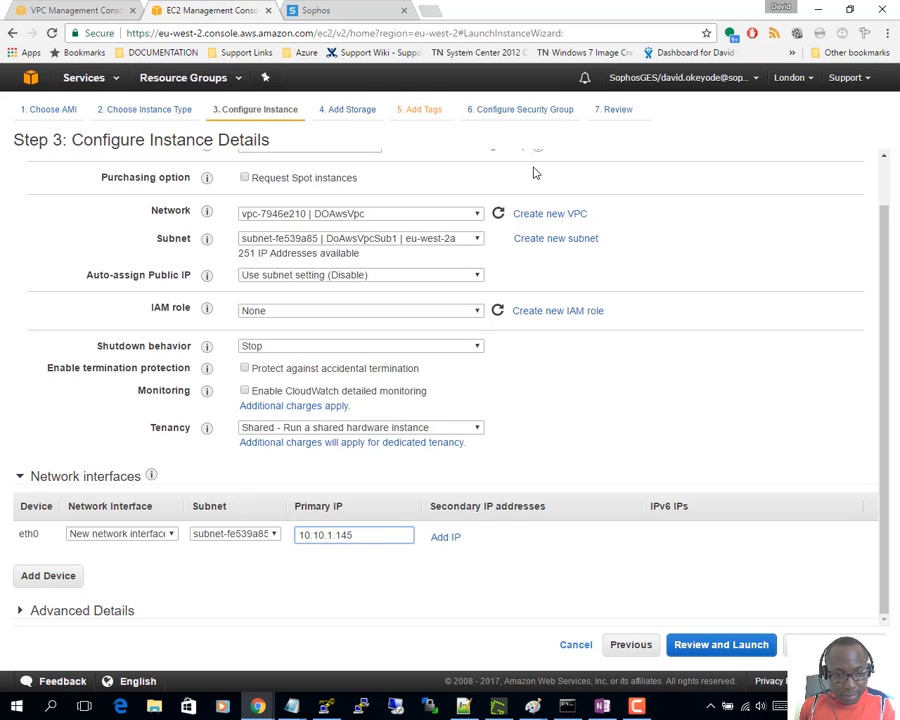
- Advance past the storage and tagging steps to the security group settings
left_click(822, 644)
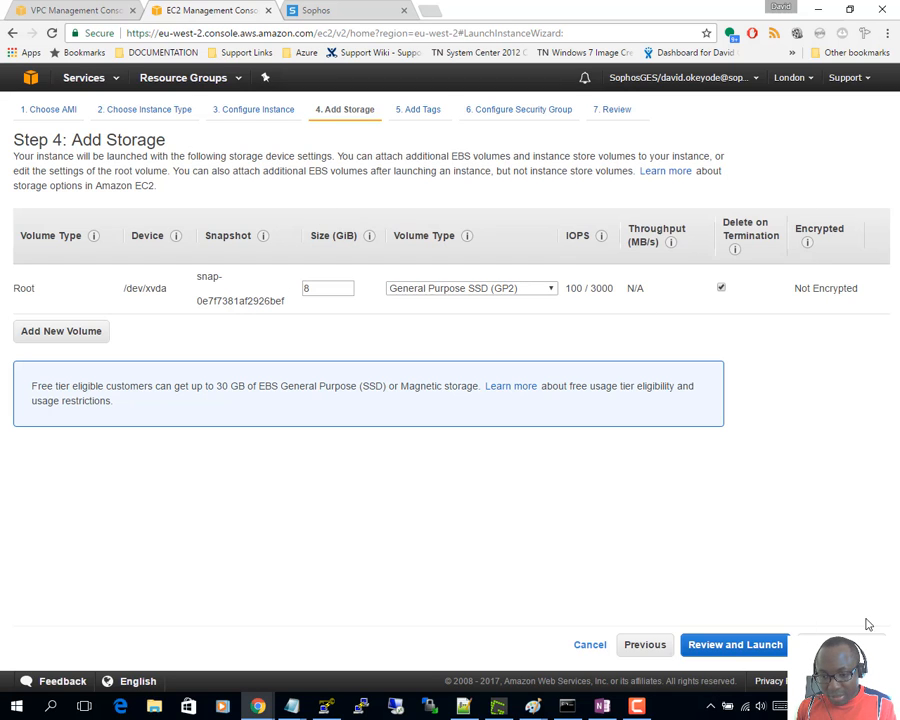
left_click(822, 644)
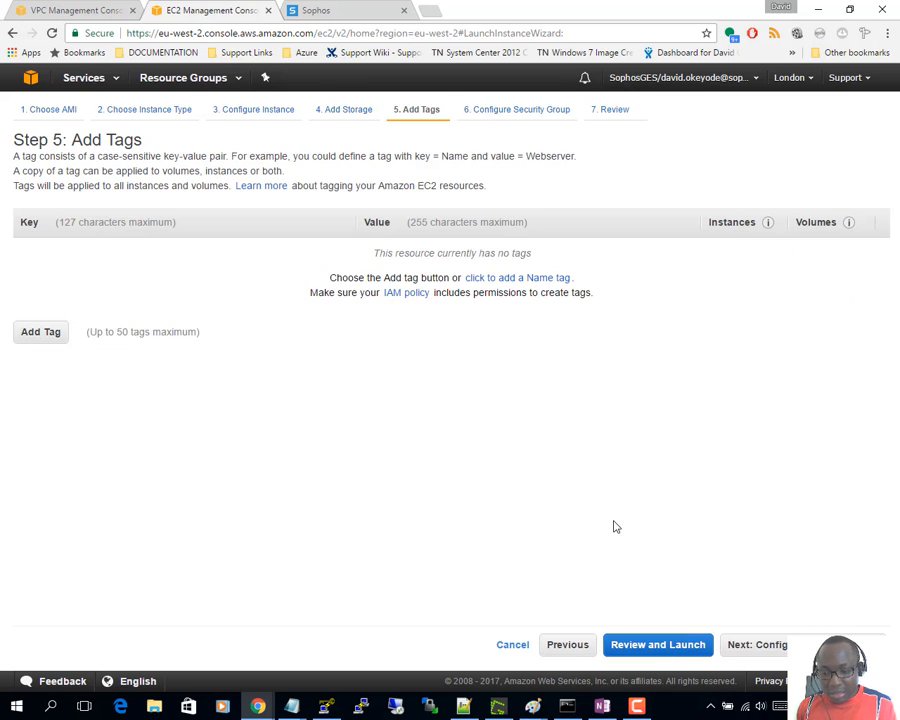
left_click(822, 644)
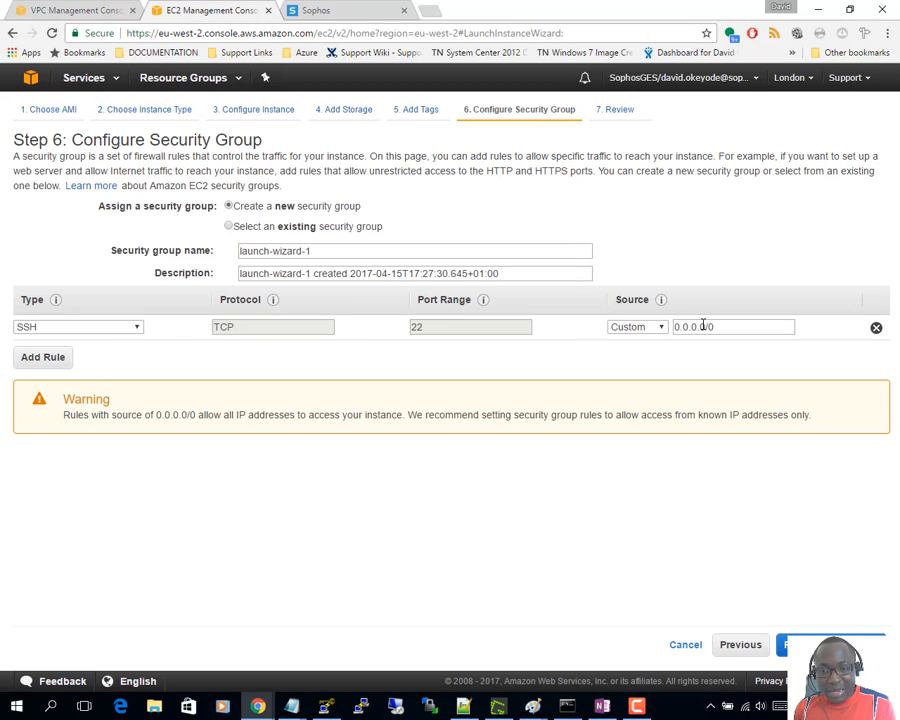
- Add an All ICMP - IPv4 inbound rule with source 0.0.0.0/0, then proceed to review
left_click(54, 360)
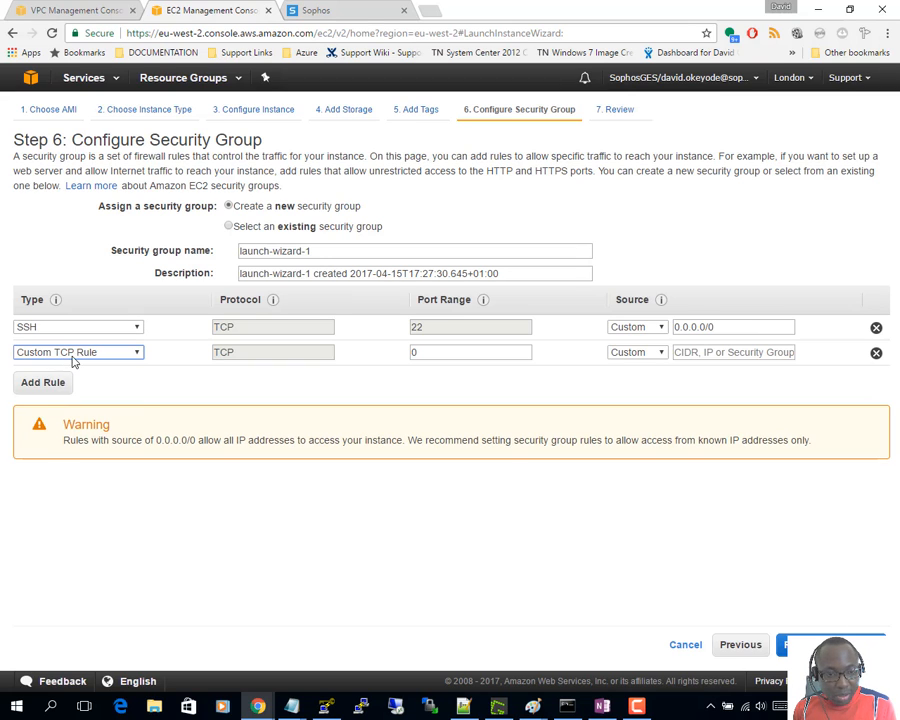
left_click(80, 353)
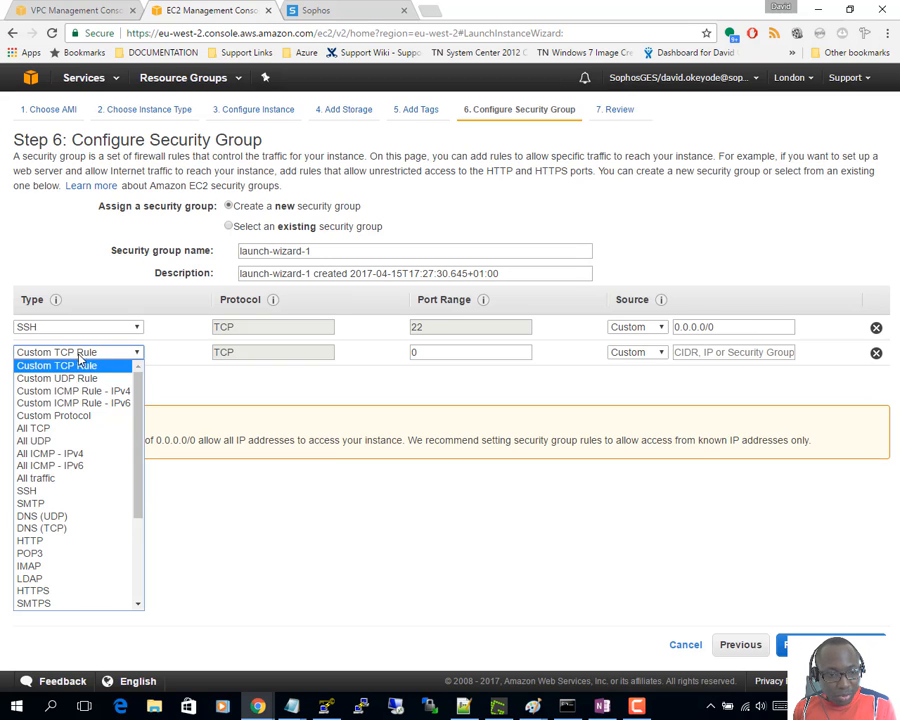
left_click(100, 455)
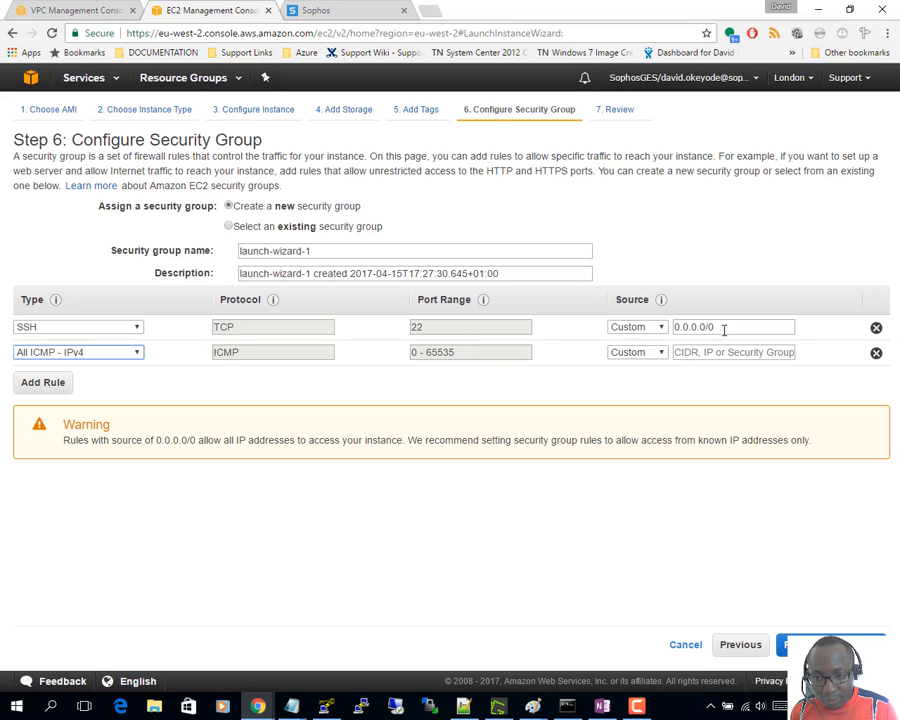
left_click_drag(724, 329, 665, 338)
key("ctrl+c")
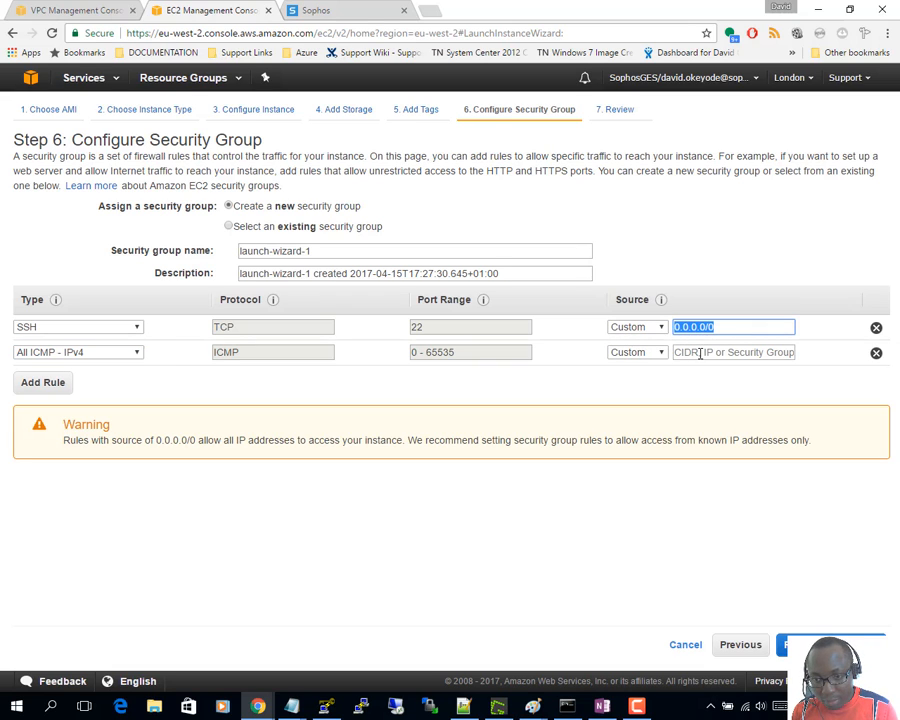
left_click(697, 355)
key("ctrl+v")
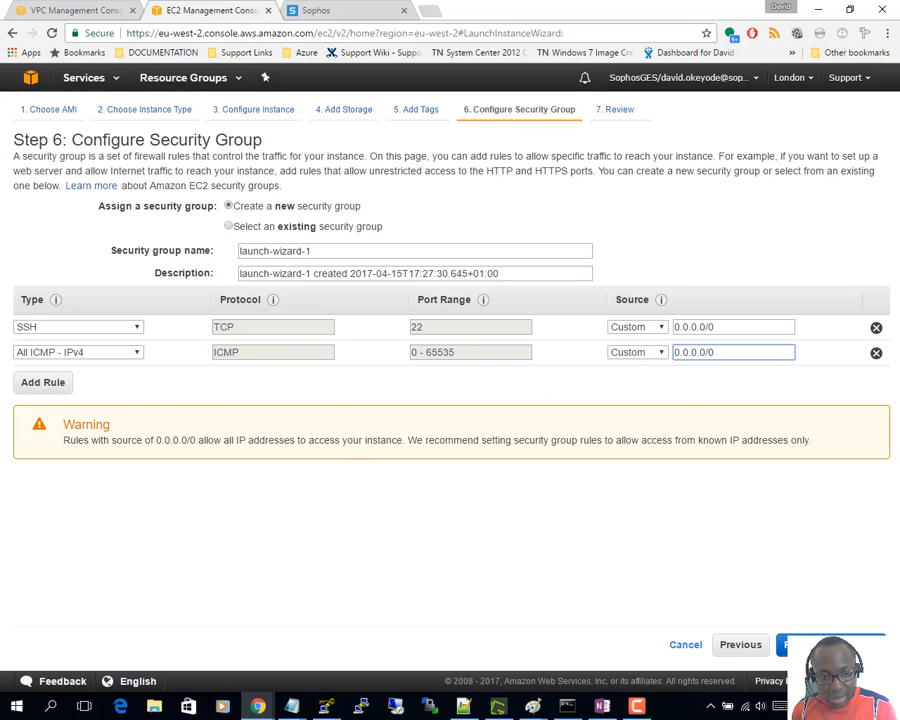
left_click(832, 645)
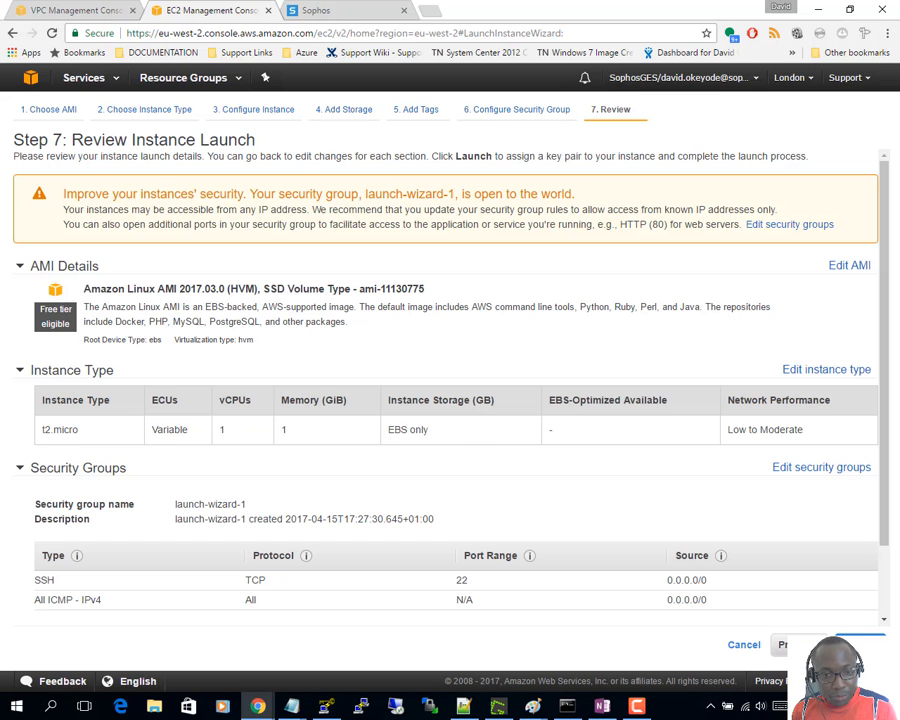
- Launch the instance with existing key pair AWSPubKey and view it in the Instances list
scroll(768, 619, "down", 2)
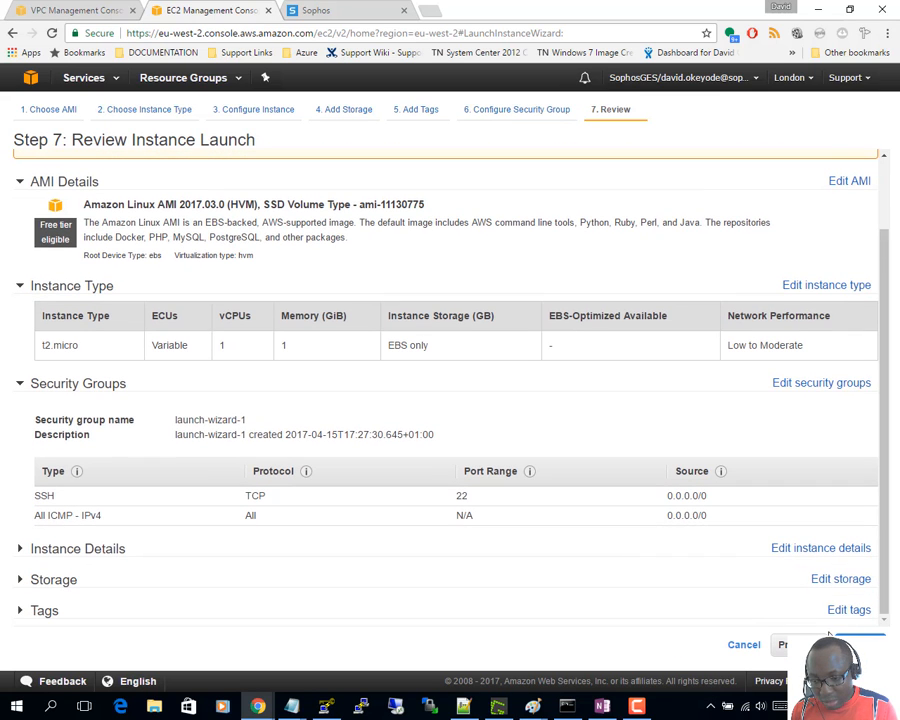
left_click(858, 645)
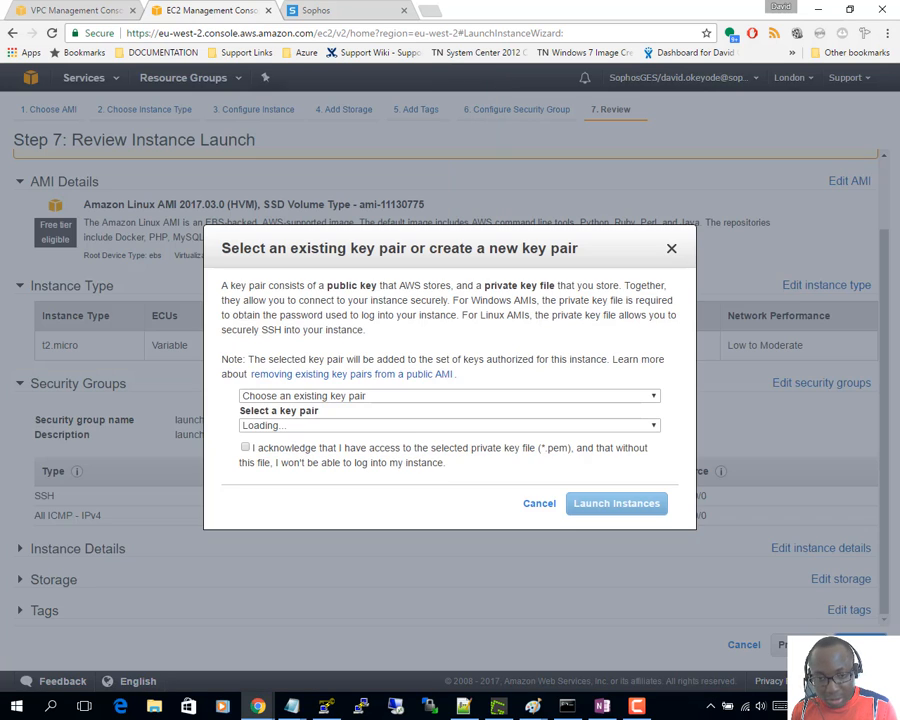
left_click(313, 396)
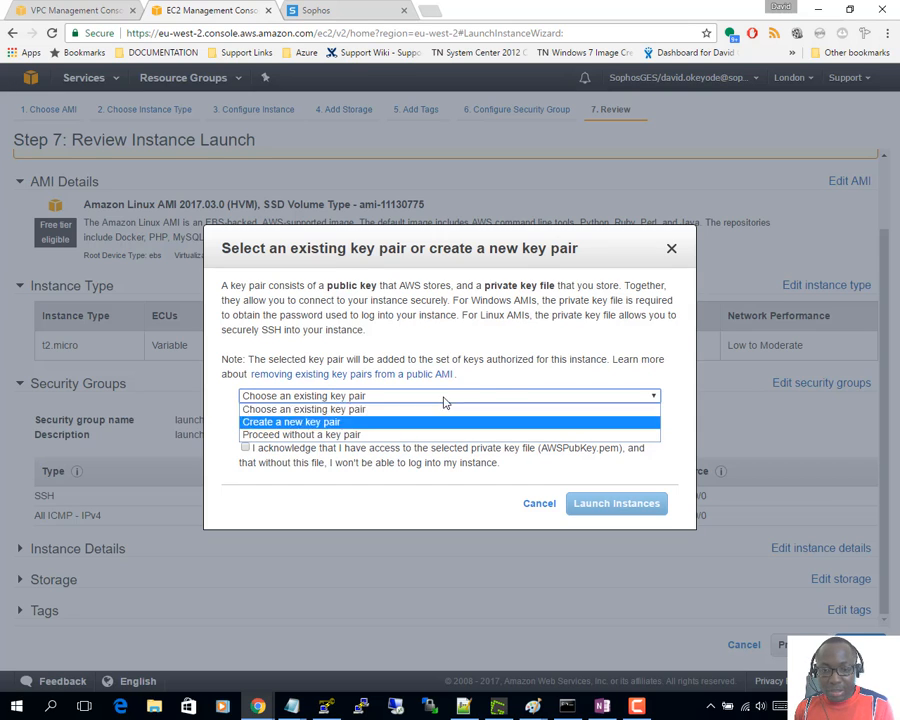
left_click(492, 396)
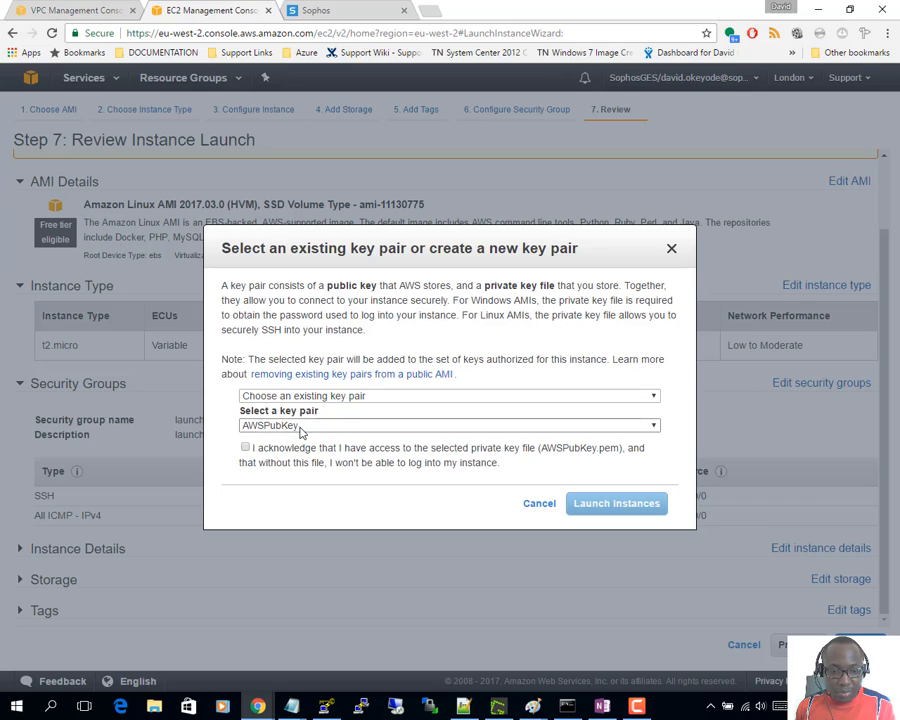
left_click(246, 448)
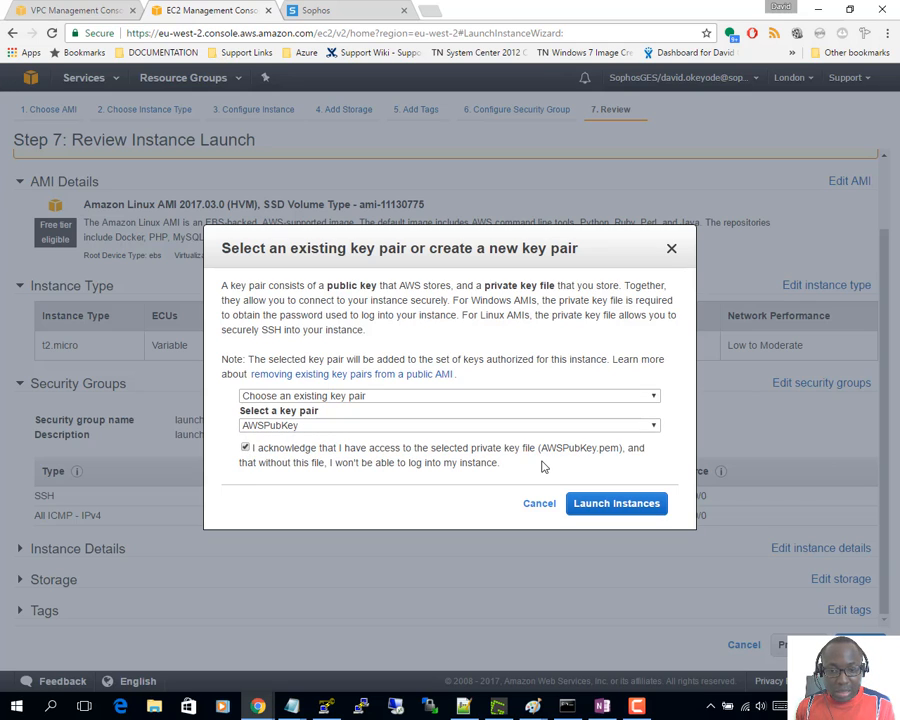
left_click(606, 506)
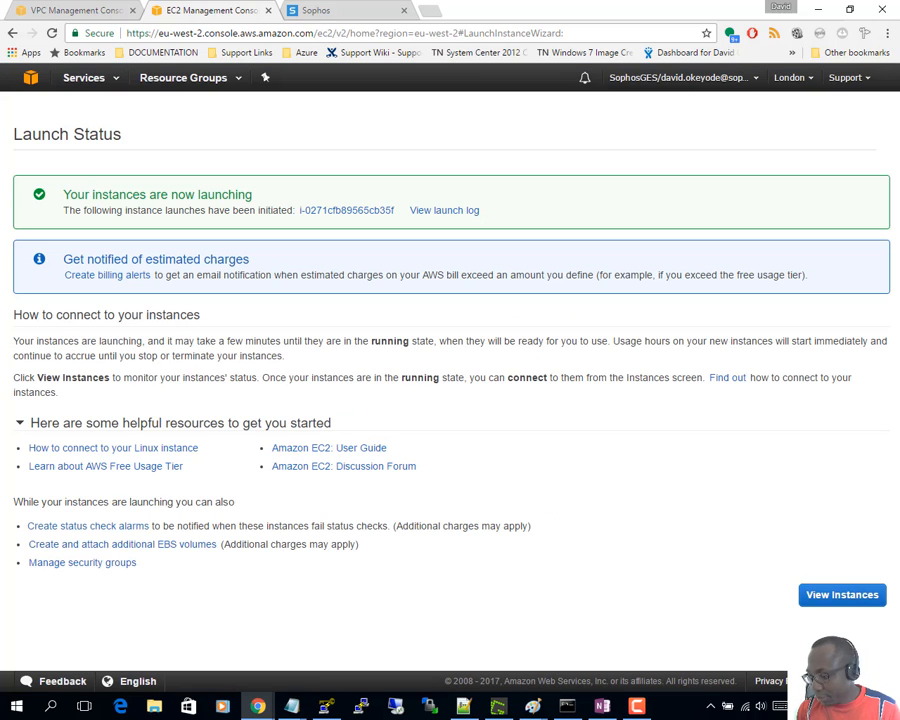
left_click(862, 593)
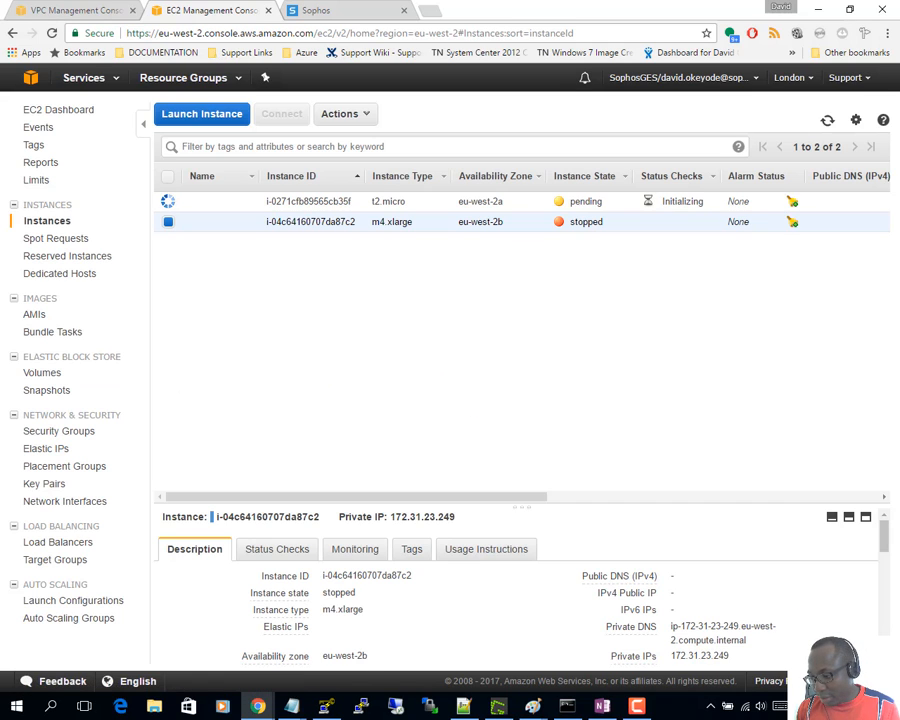
- Highlight step c, 'Create VGW and connect to the VPC', in the OneNote plan
key("alt+Tab")
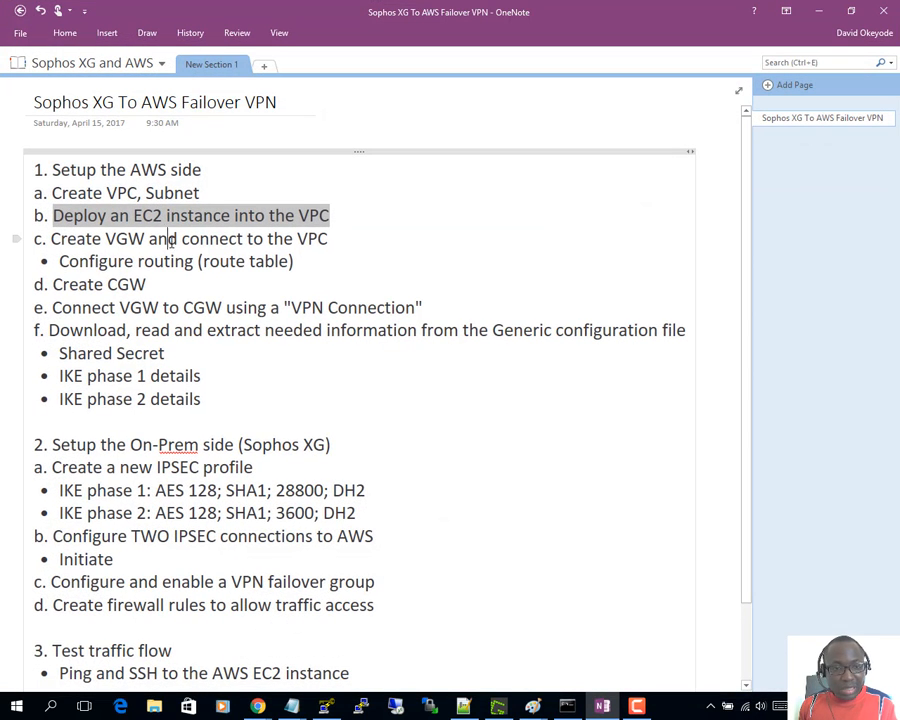
left_click(82, 236)
left_click_drag(48, 238, 330, 240)
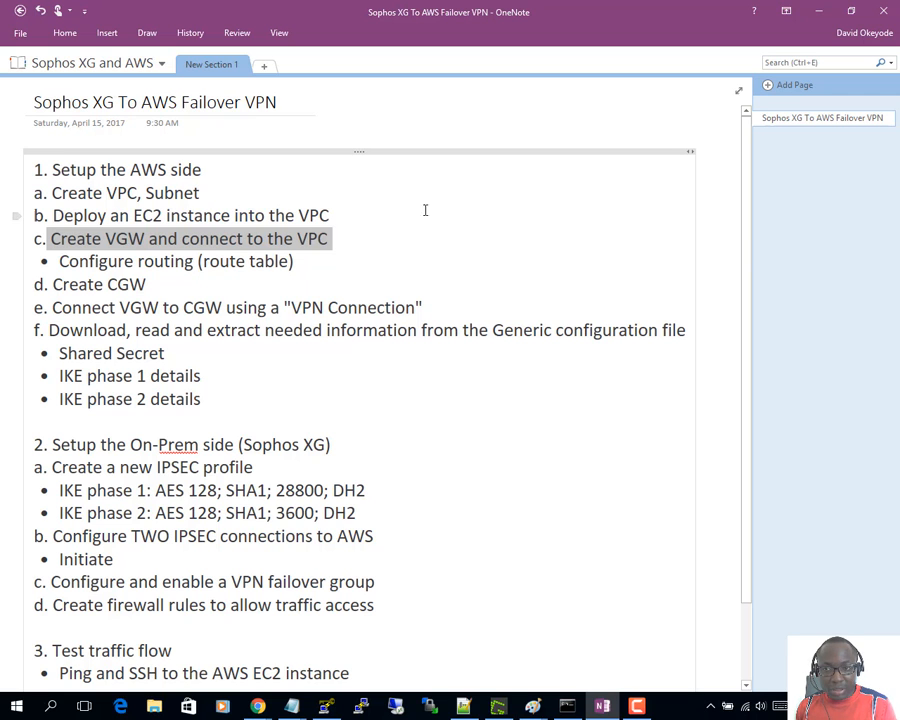
- Drag the small square upward in the AWS_VPN.png diagram, then return to Chrome
mouse_move(532, 708)
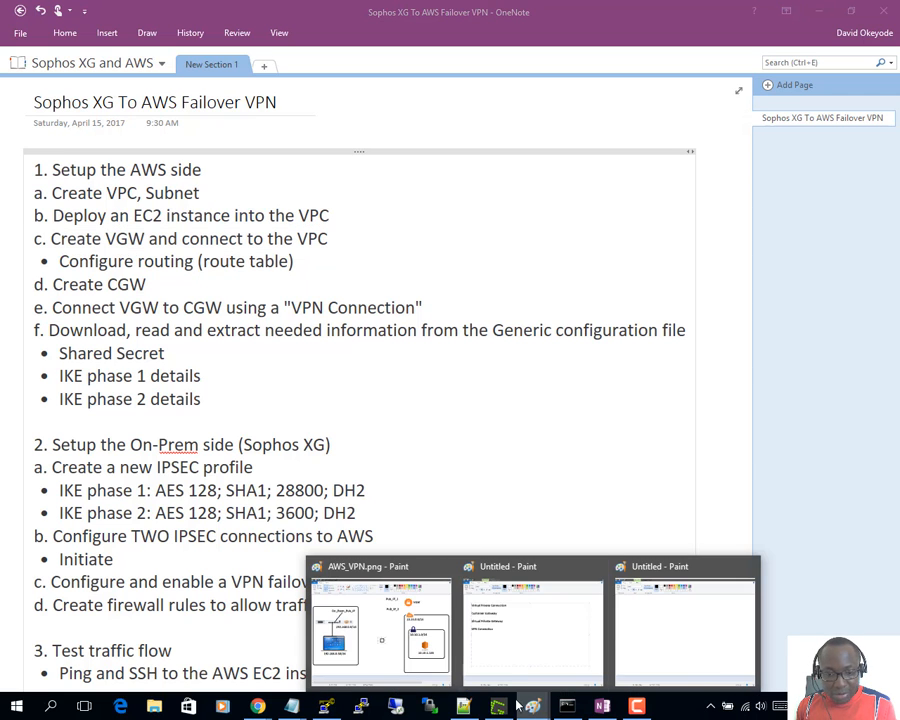
left_click(368, 625)
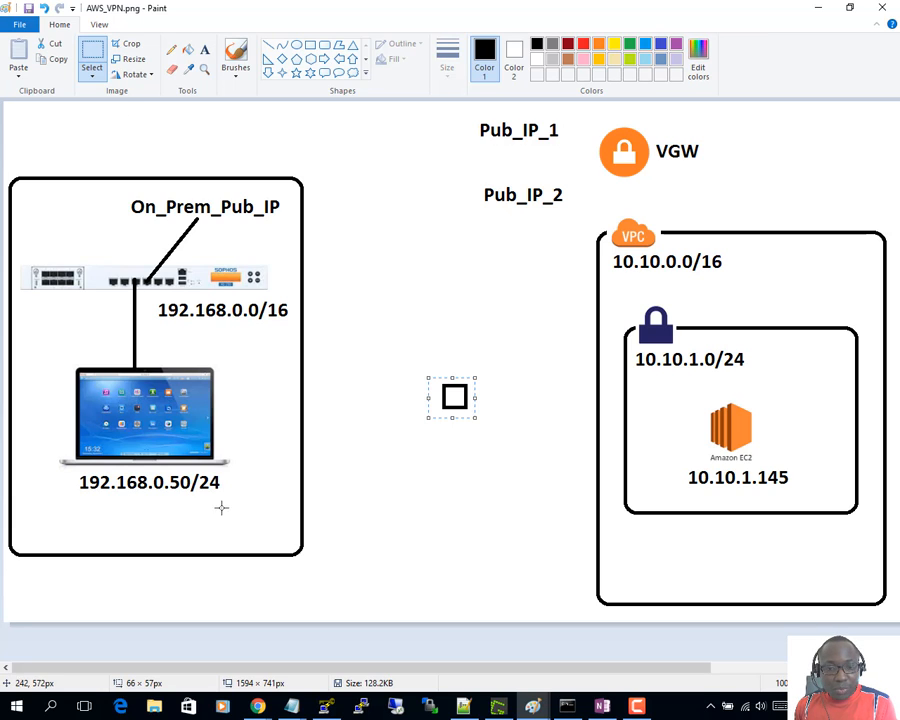
left_click_drag(444, 385, 436, 322)
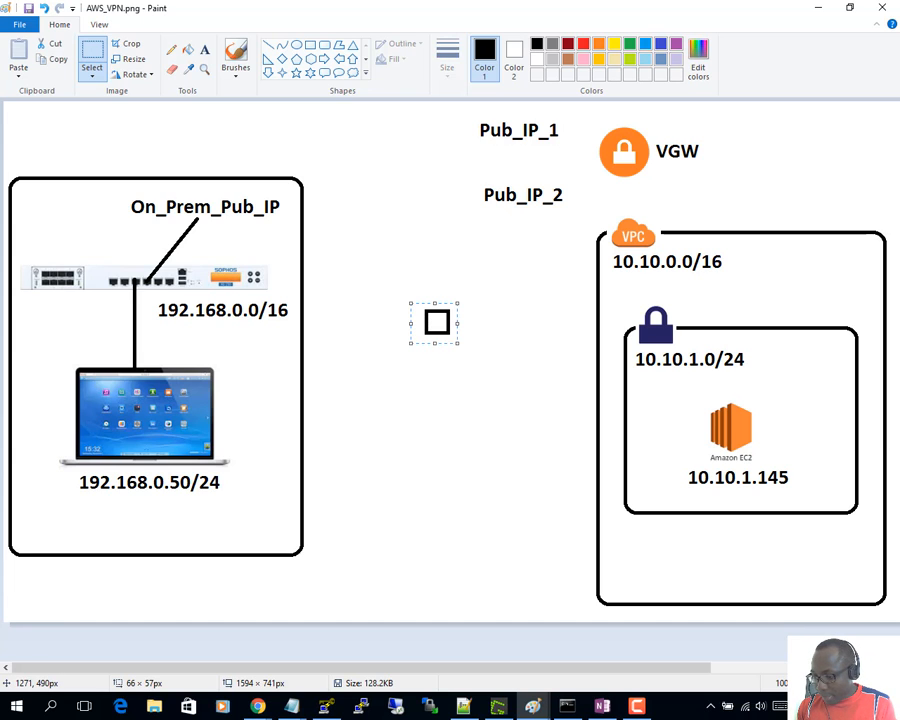
left_click(258, 706)
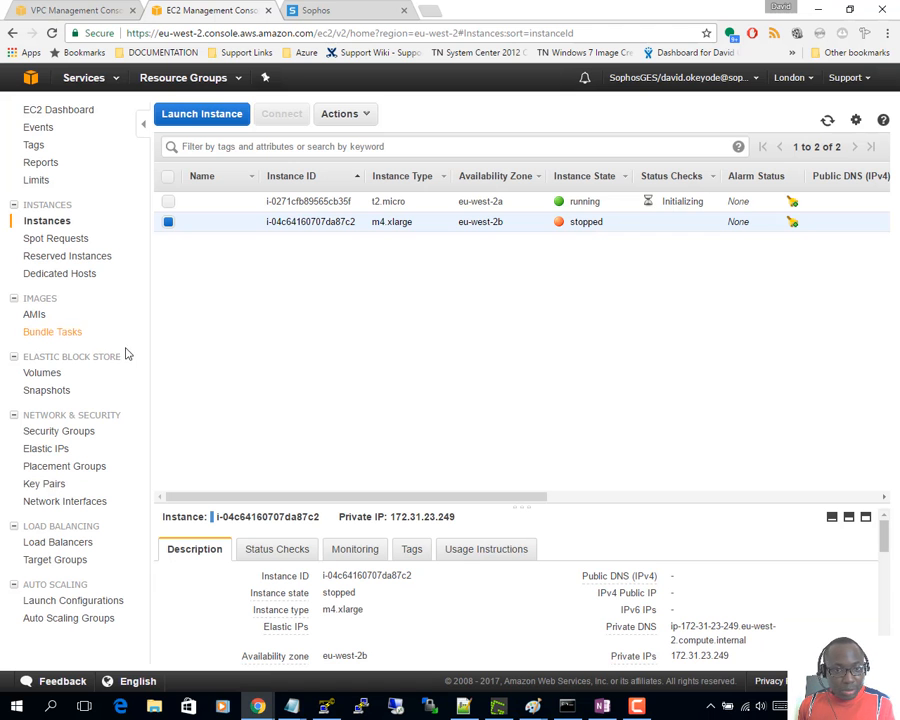
- Create virtual private gateway 'DoAwsVpcVgw' from the VPC console's Virtual Private Gateways page
left_click(62, 10)
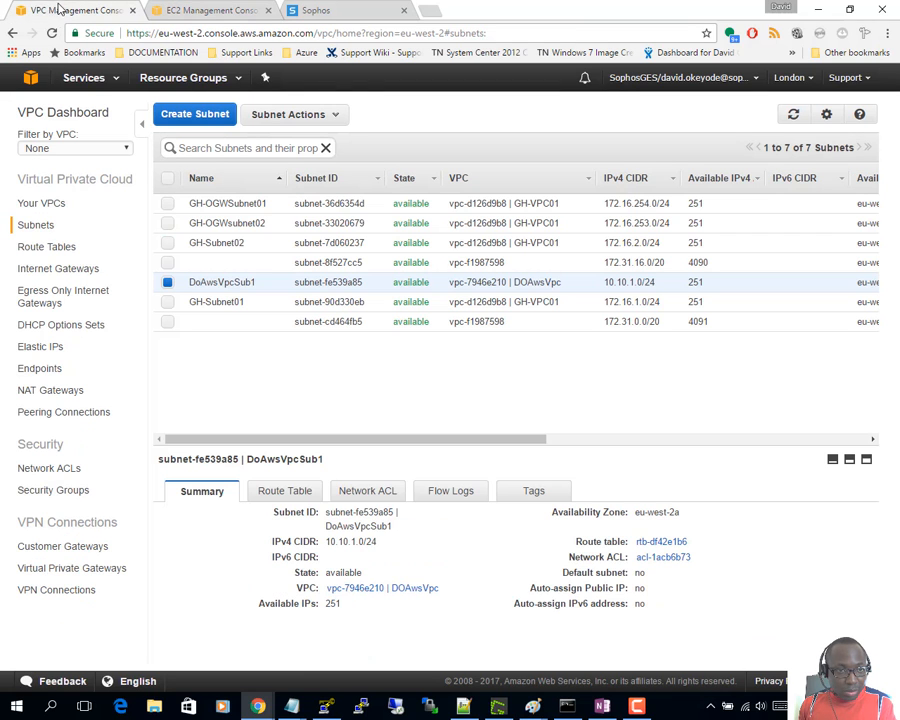
left_click(60, 568)
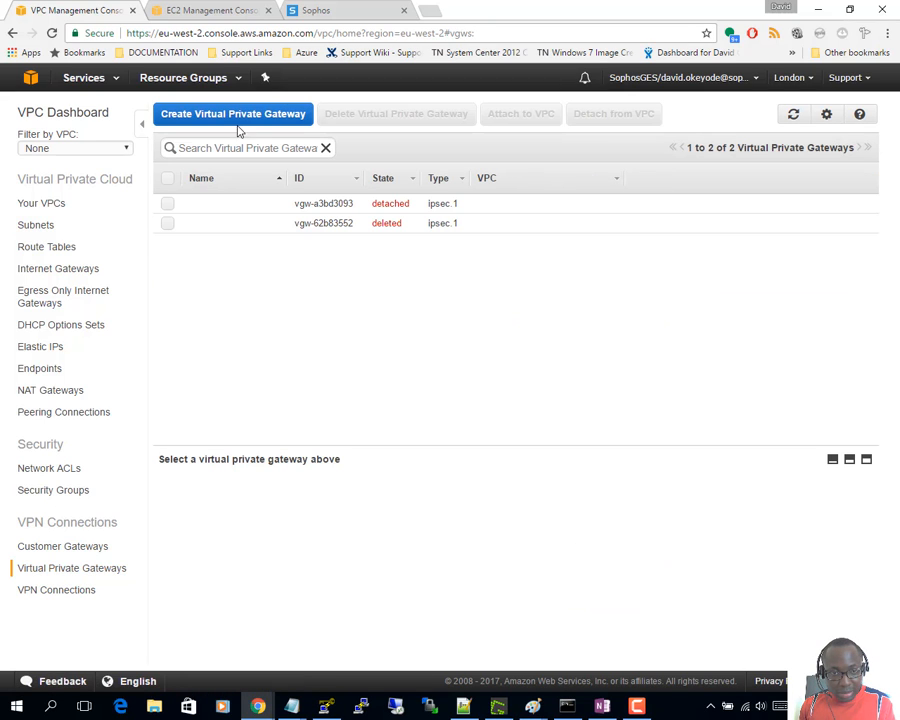
left_click(237, 117)
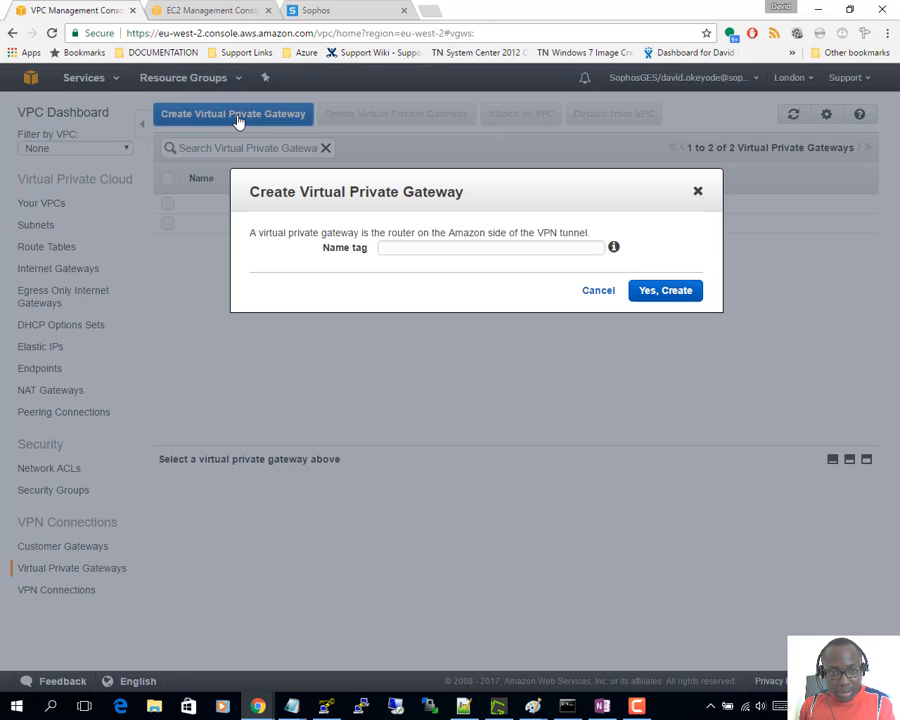
left_click(402, 249)
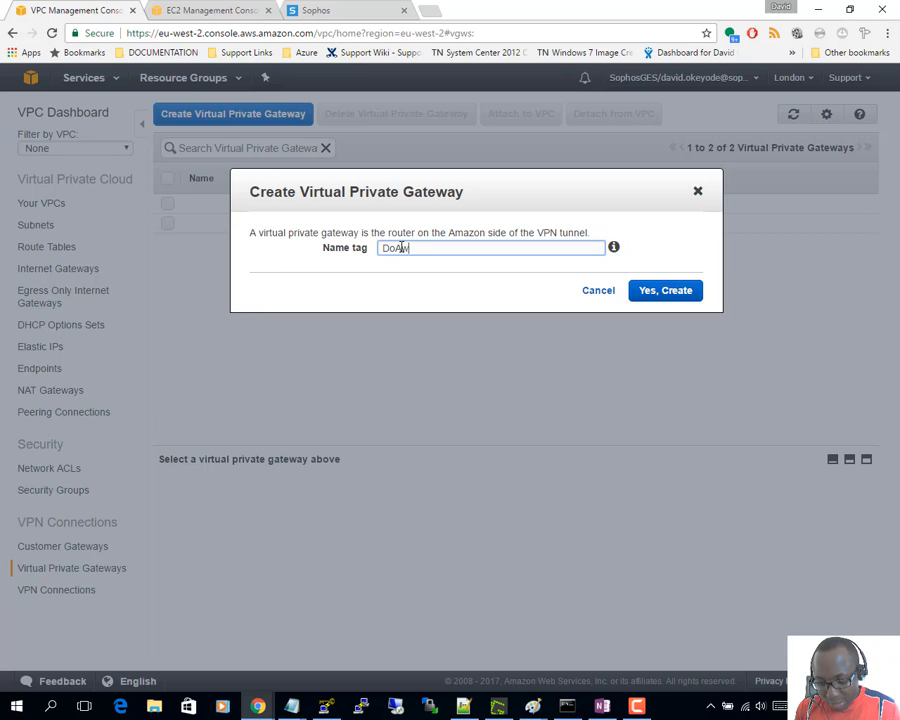
type("pcVgw")
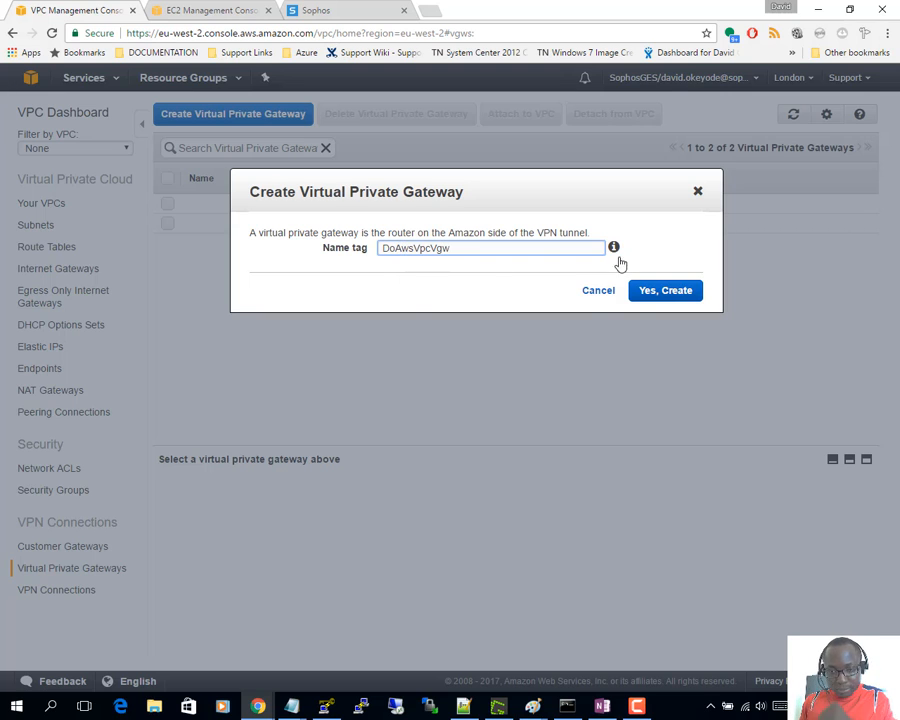
left_click(684, 290)
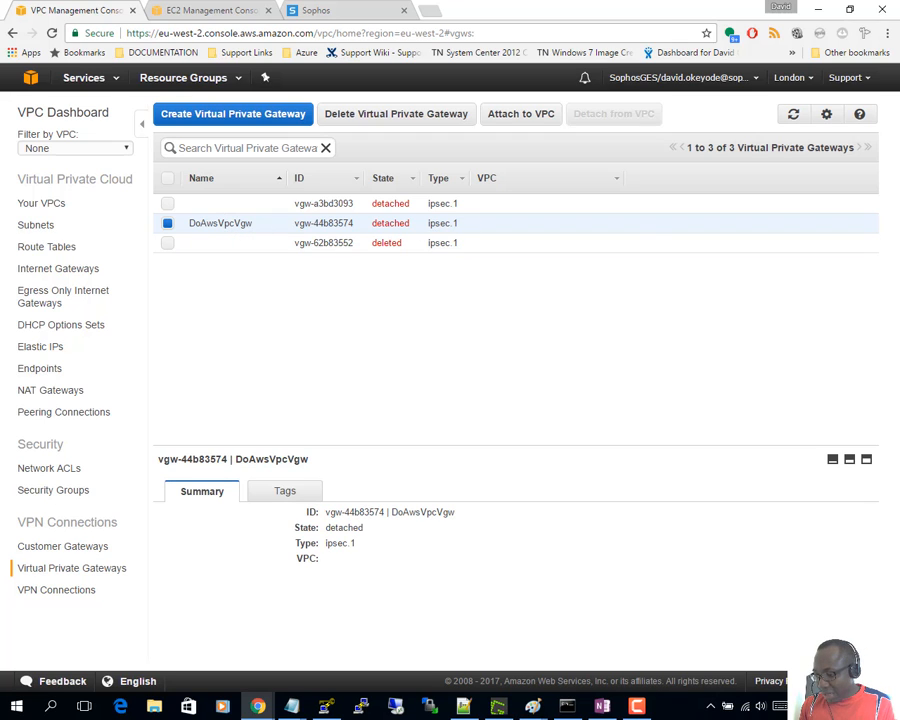
key("alt+Tab")
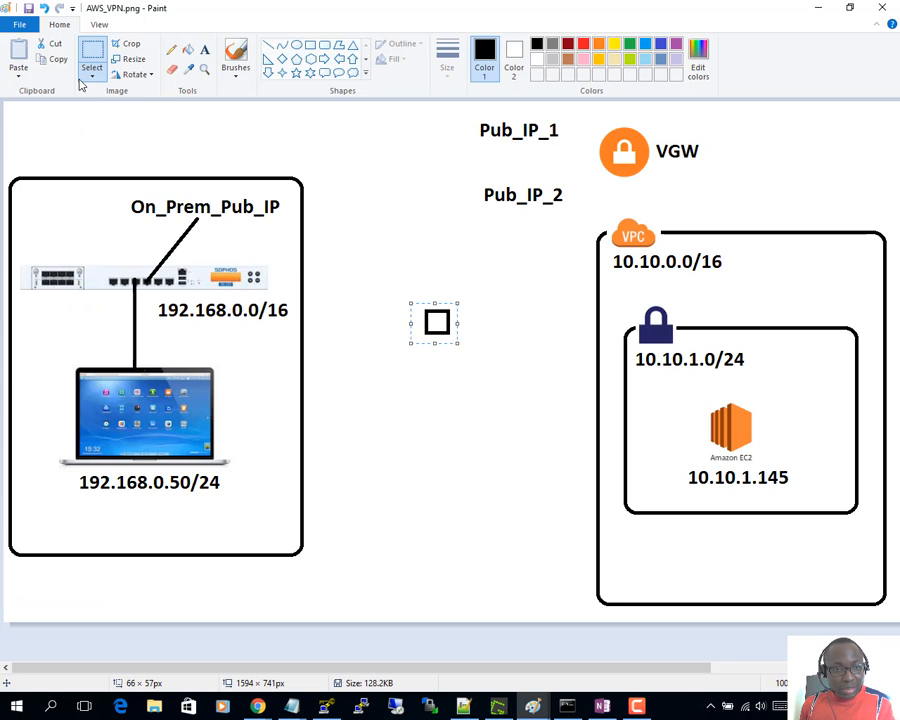
- Draw a straight line in the diagram from the VPC cloud up to the VGW lock icon
left_click(271, 45)
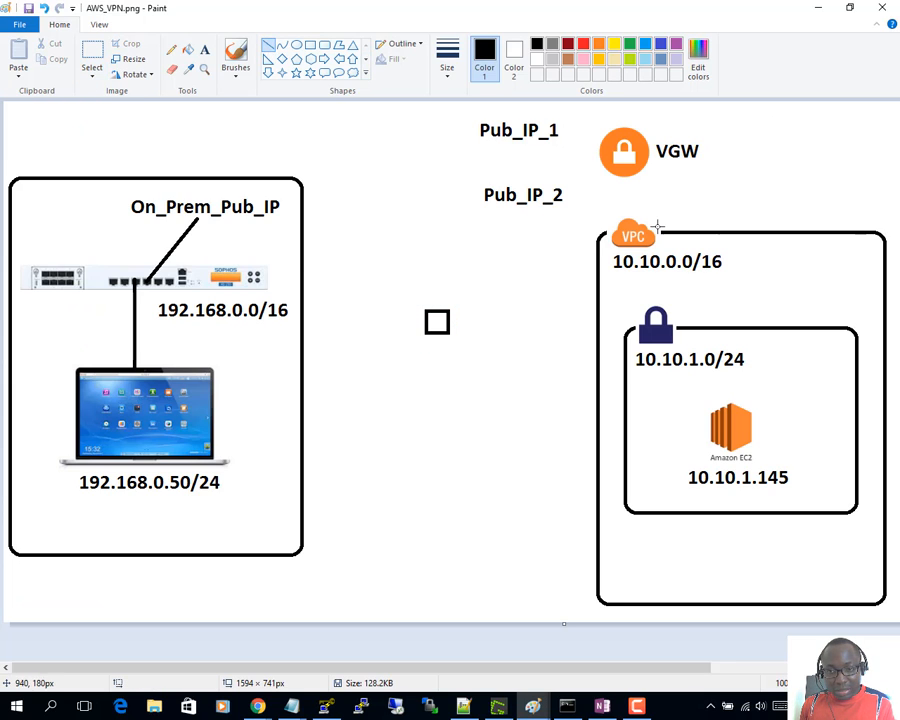
mouse_move(630, 220)
left_mouse_down()
mouse_move(632, 158)
mouse_move(630, 166)
left_mouse_up()
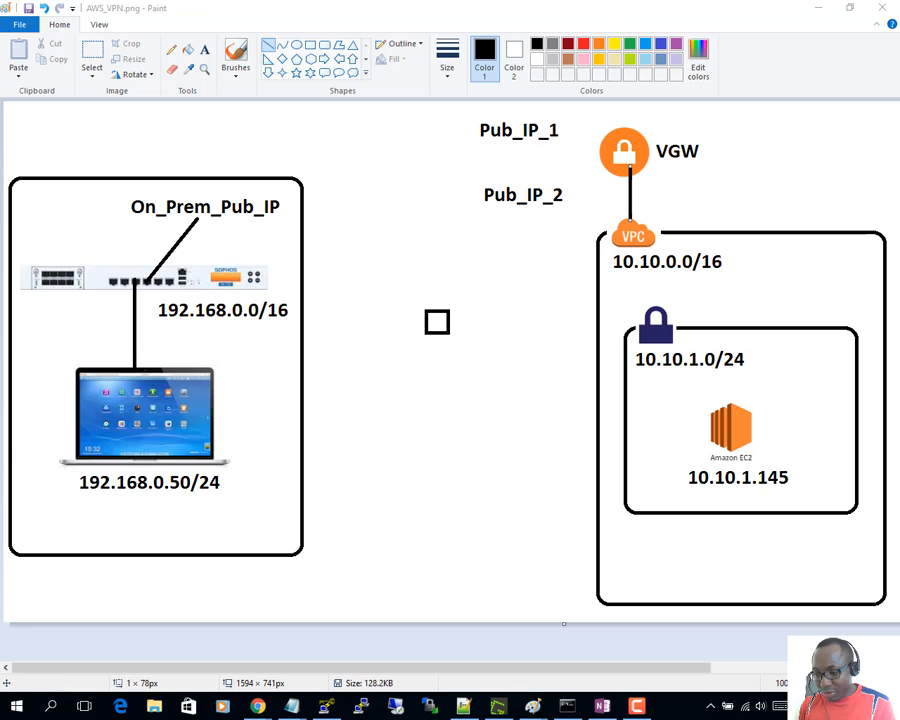
key("alt+Tab")
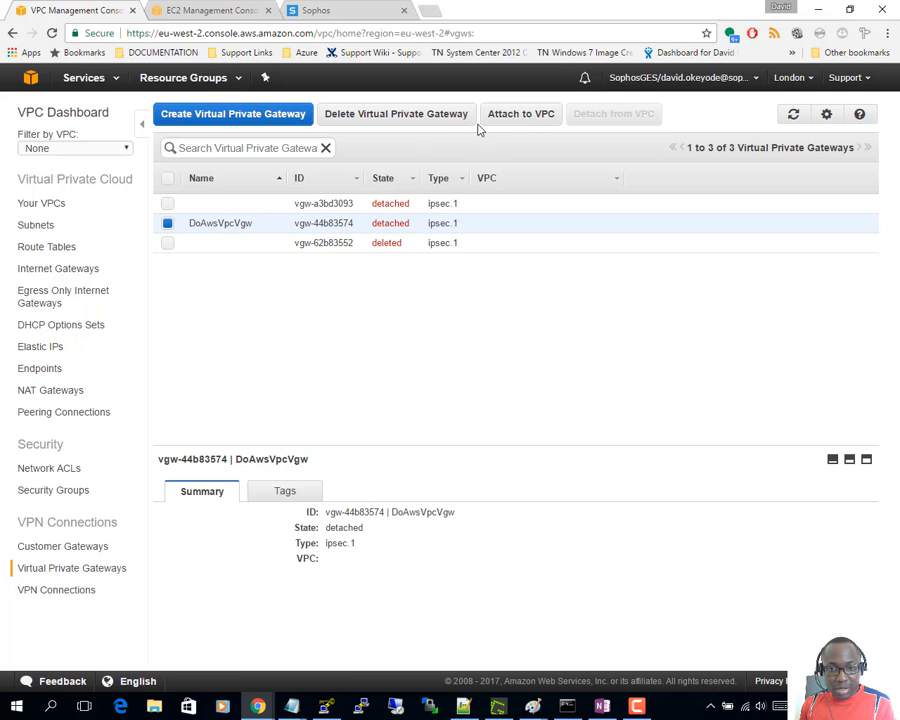
- Attach DoAwsVpcVgw to the VPC vpc-7946e210 | DOAwsVpc
left_click(527, 121)
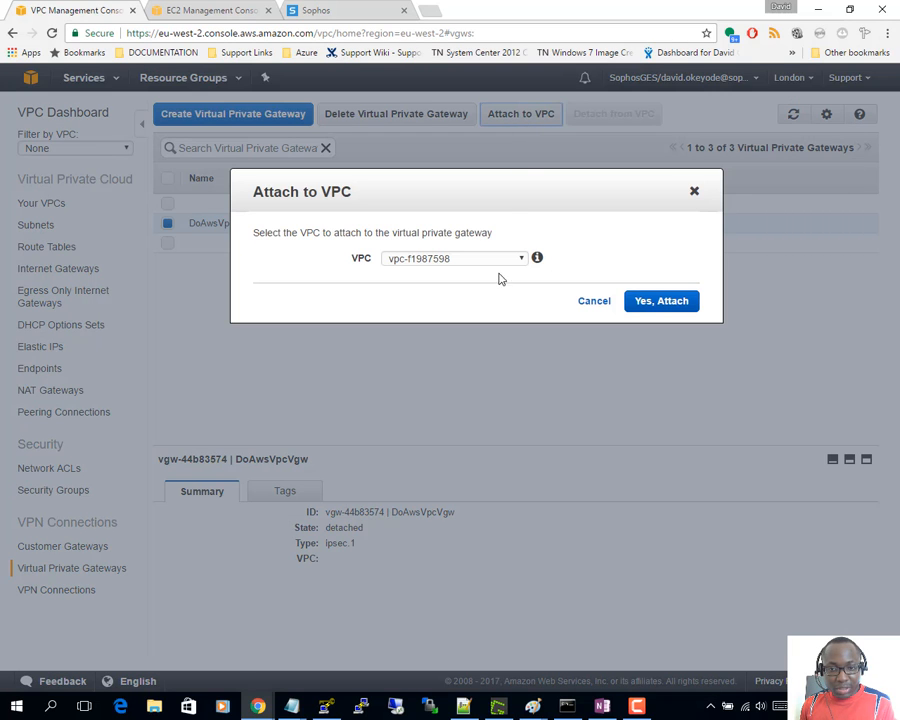
left_click(495, 259)
left_click(485, 284)
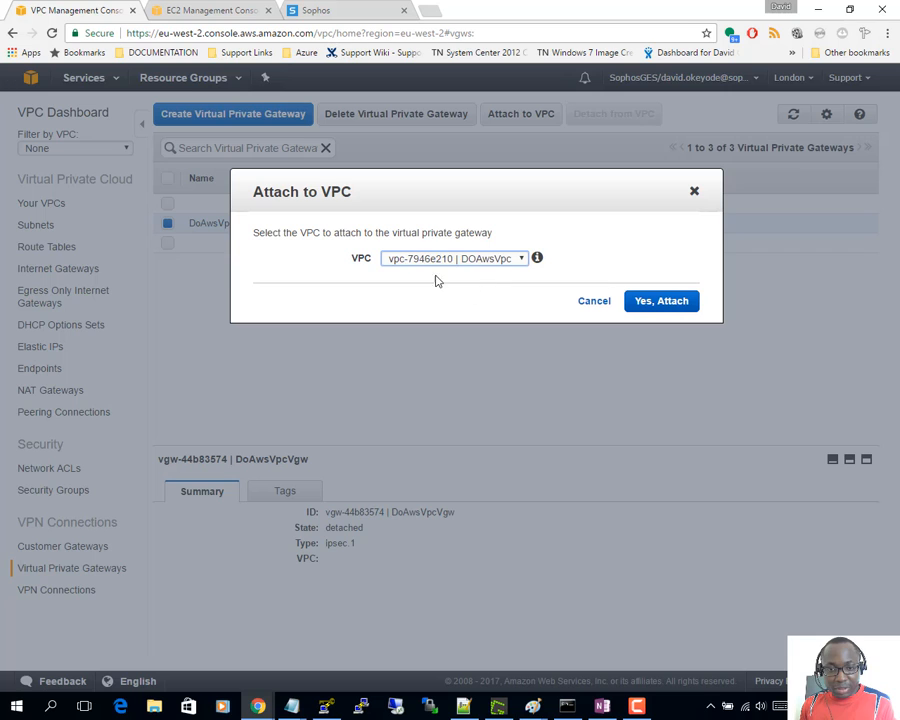
left_click(657, 306)
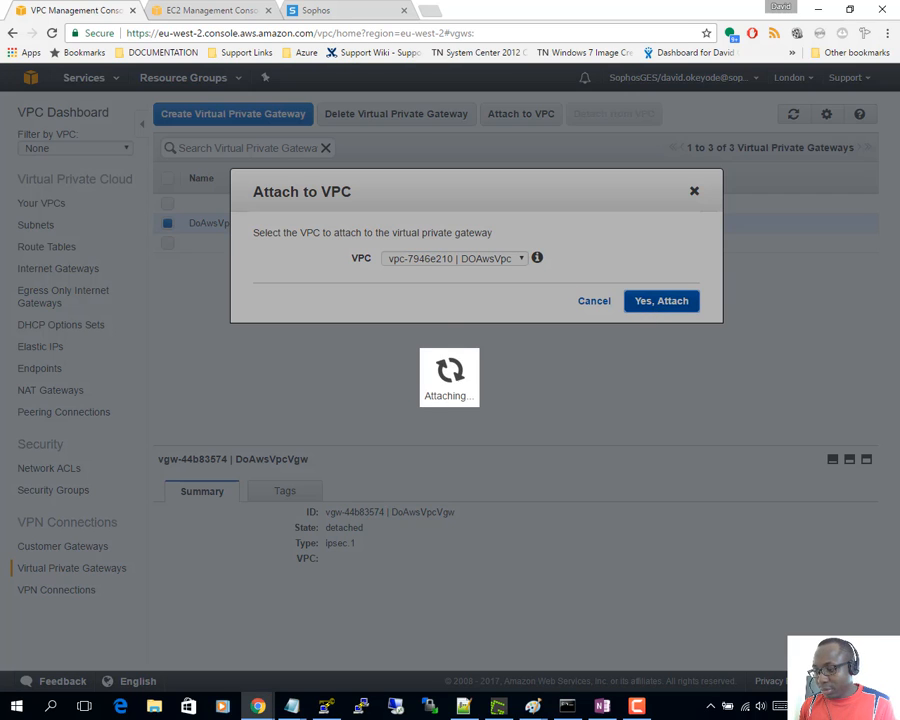
key("alt+Tab")
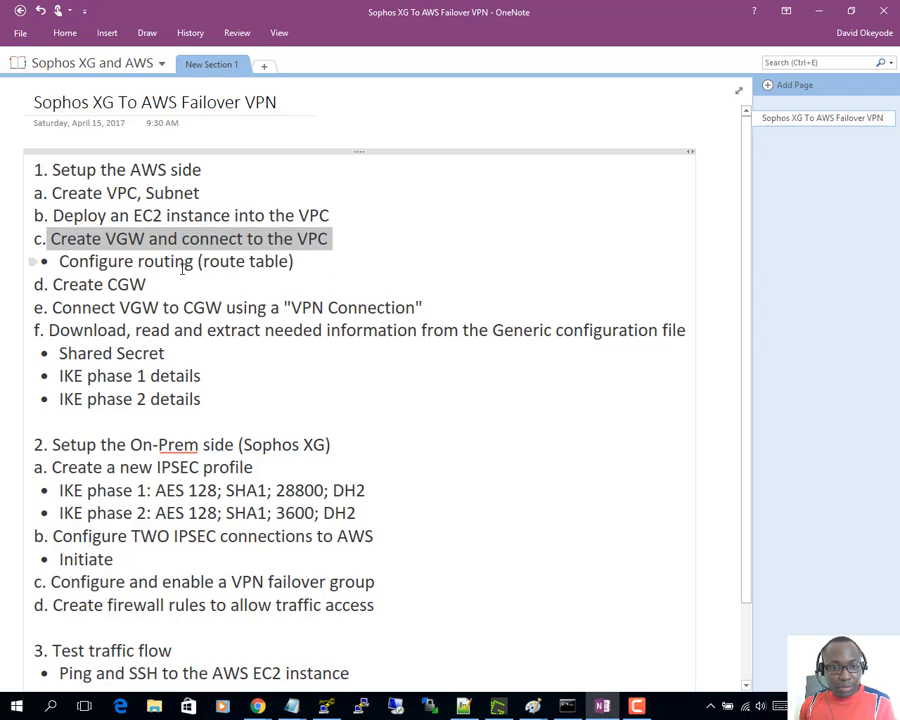
- Move the plan's highlight past the route table step onto 'd. Create CGW'
left_click(348, 236)
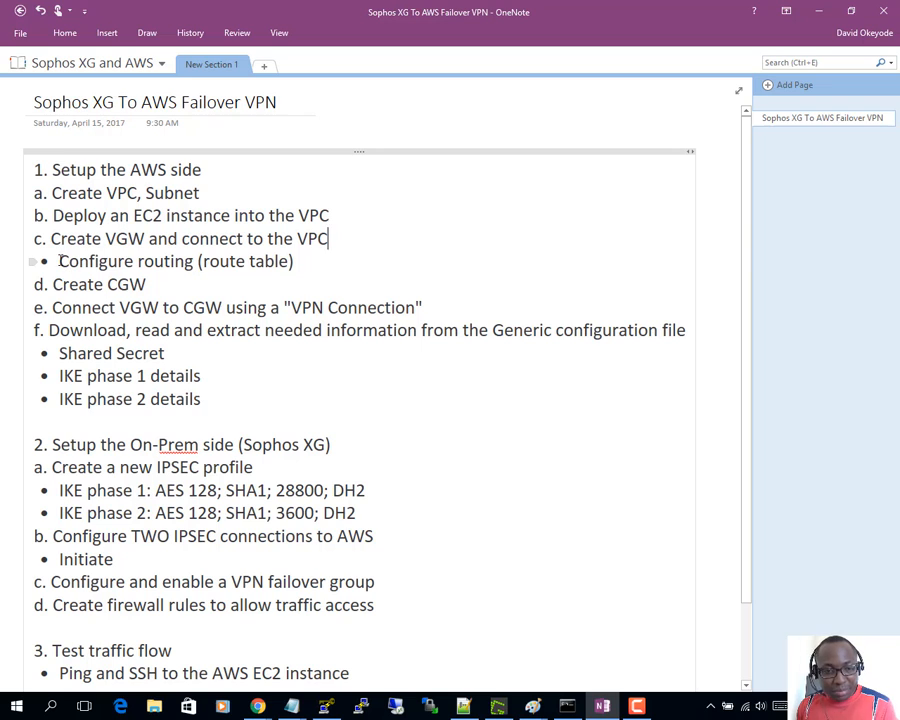
left_click_drag(60, 259, 308, 267)
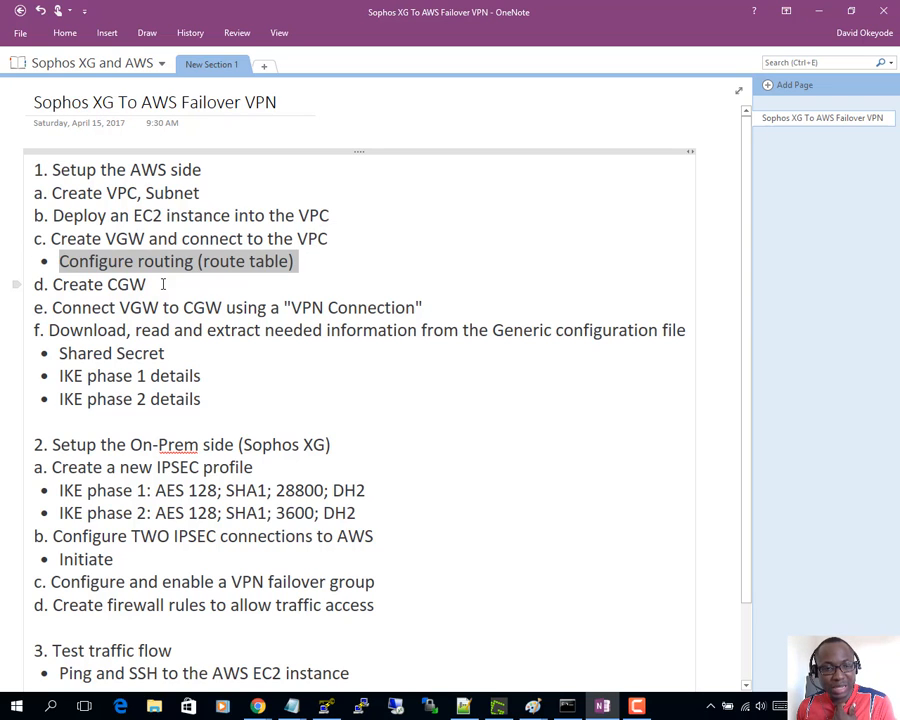
left_click_drag(148, 284, 22, 284)
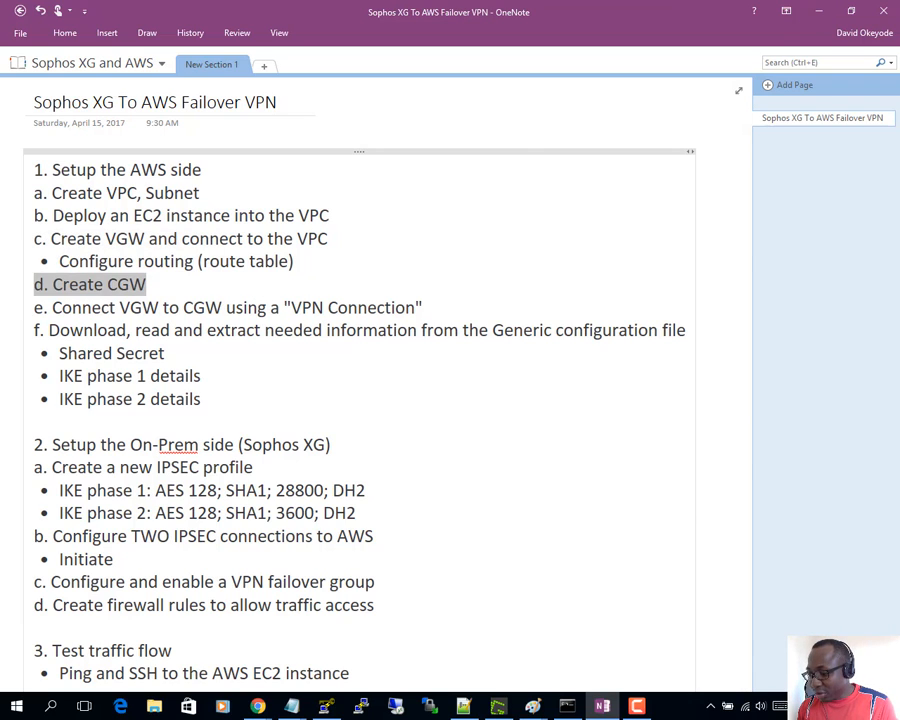
- Bring up AWS_VPN.png showing On_Prem_Pub_IP, Pub_IP_1 and Pub_IP_2 near the VGW
key("alt+Tab")
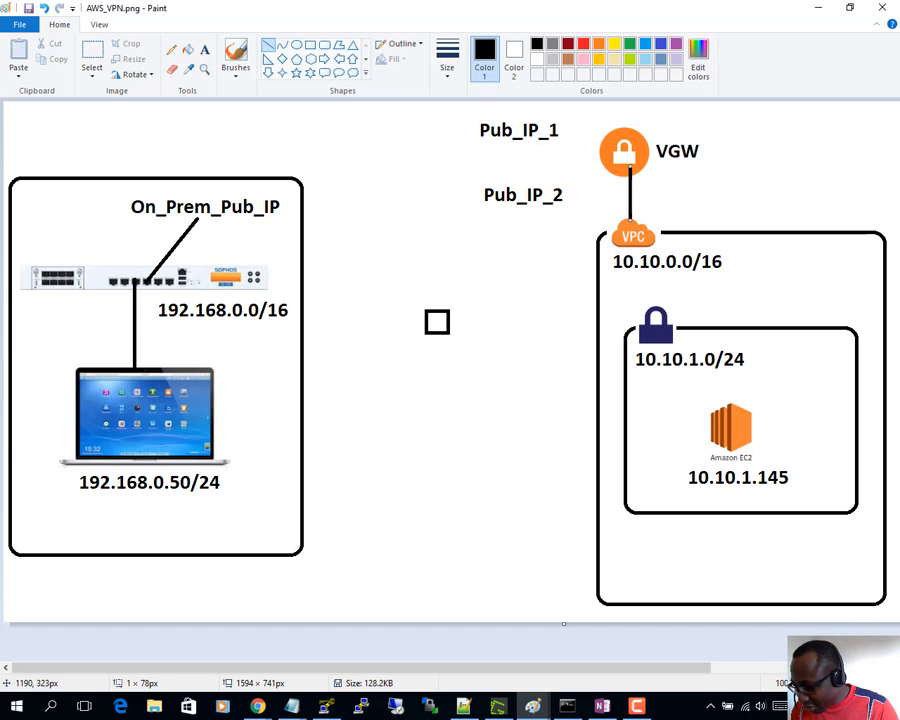
- Open Customer Gateways and copy the existing gateway's IP address 195.166.150.193
key("alt+Tab")
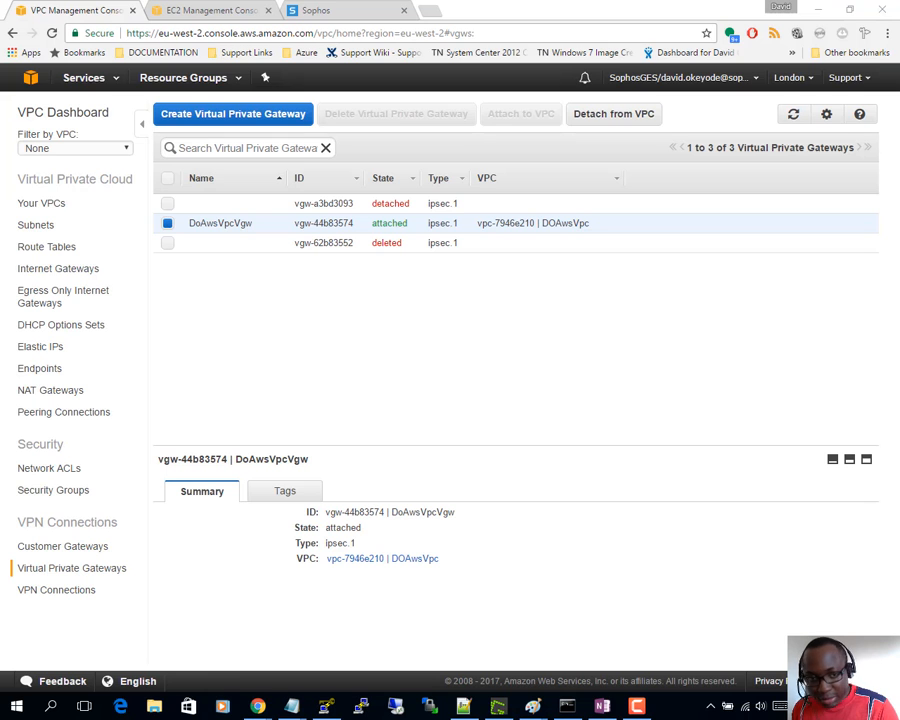
left_click(55, 556)
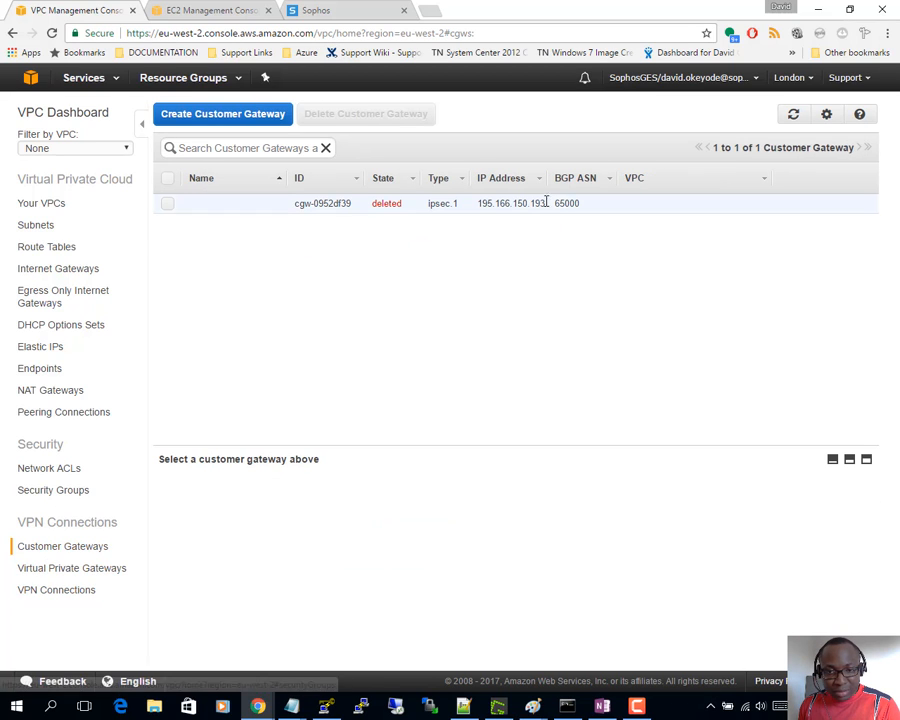
left_click_drag(548, 207, 475, 209)
key("ctrl+c")
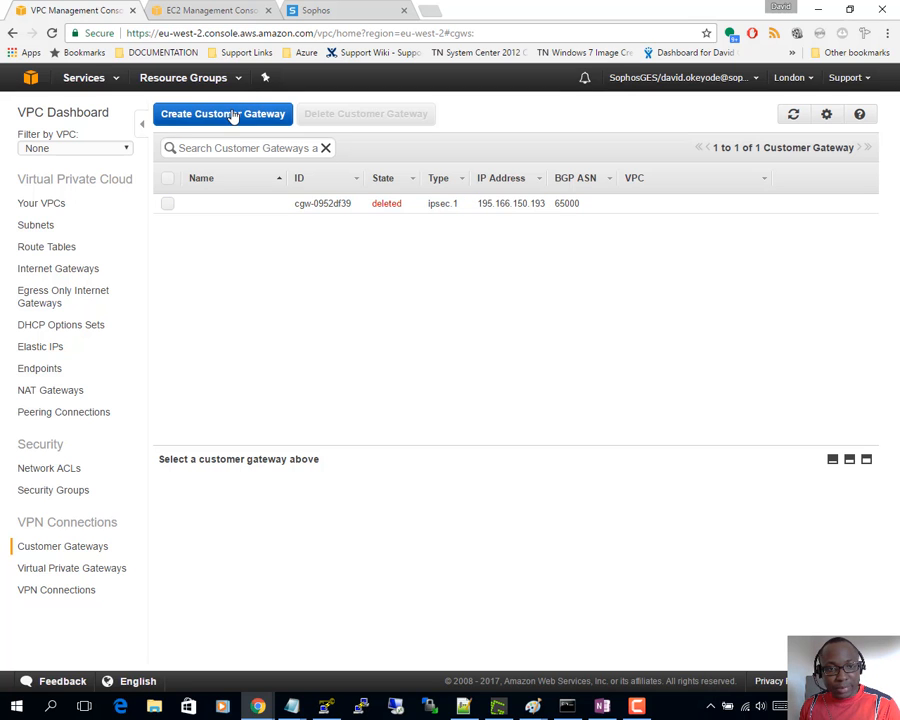
- Create customer gateway OxfordOnPrem with Static routing and IP 195.166.150.193
left_click(233, 116)
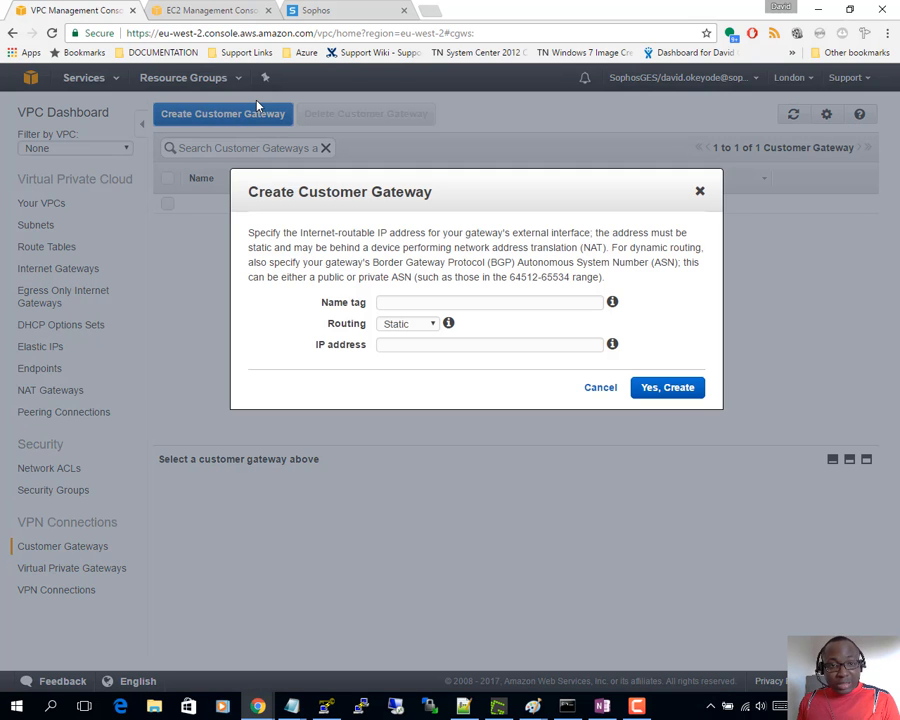
left_click(406, 301)
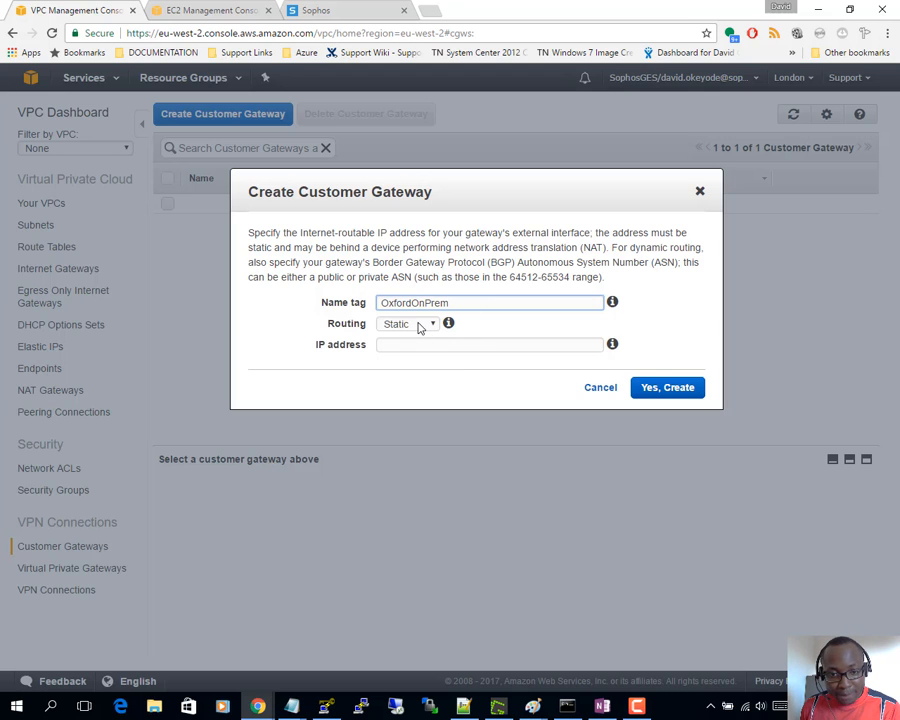
left_click(419, 325)
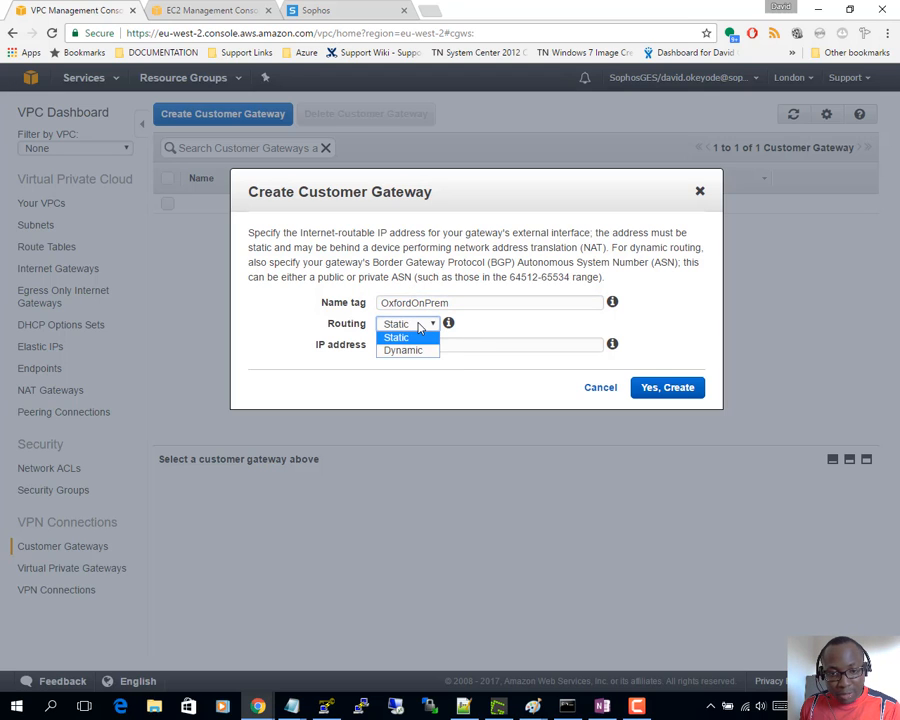
left_click(409, 339)
left_click(411, 328)
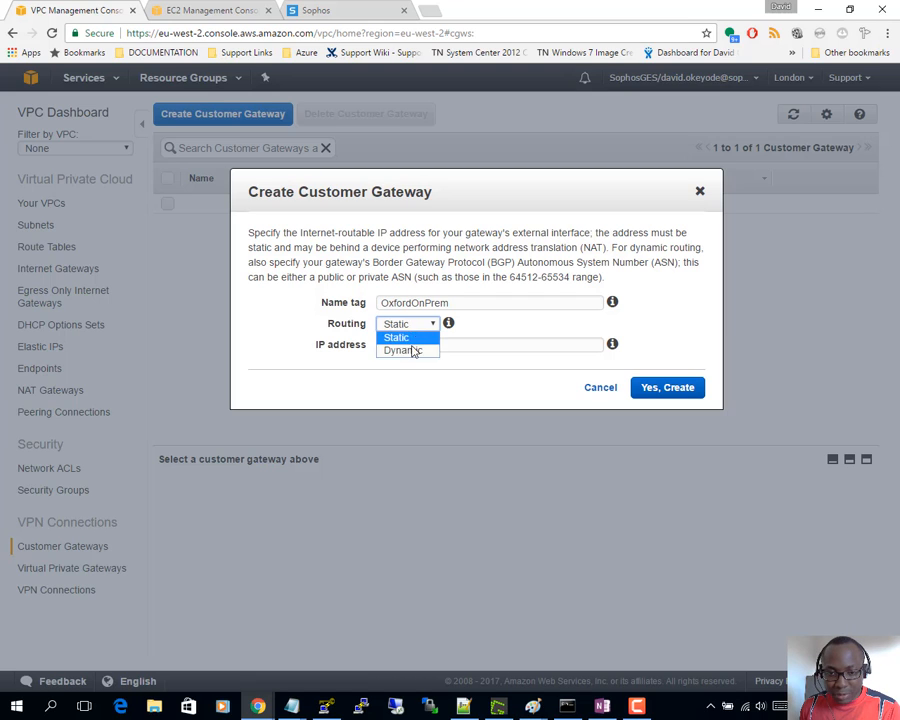
left_click(411, 348)
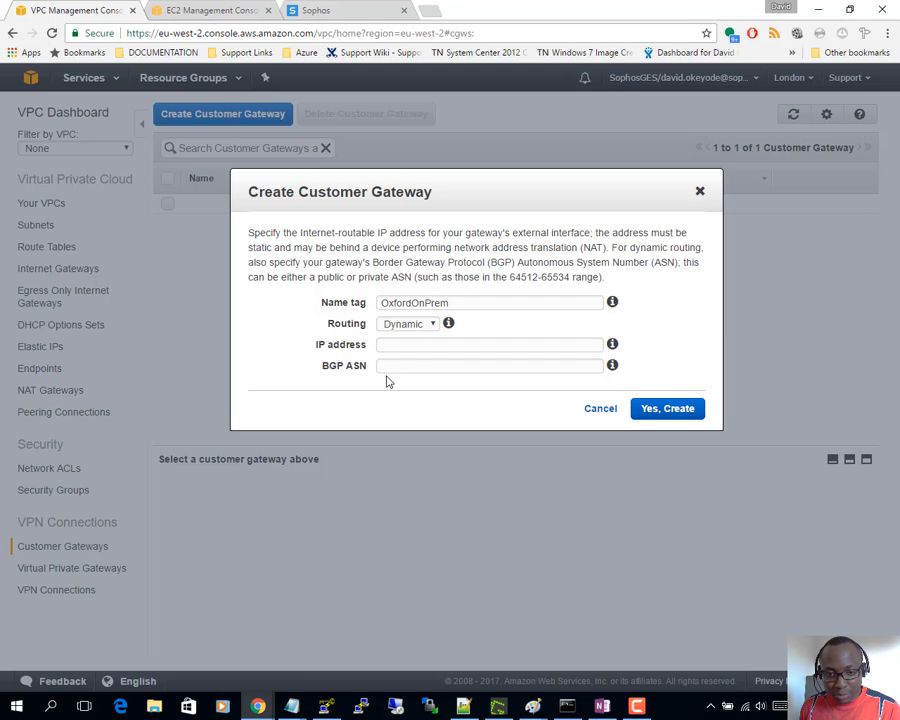
left_click(378, 368)
left_click(382, 344)
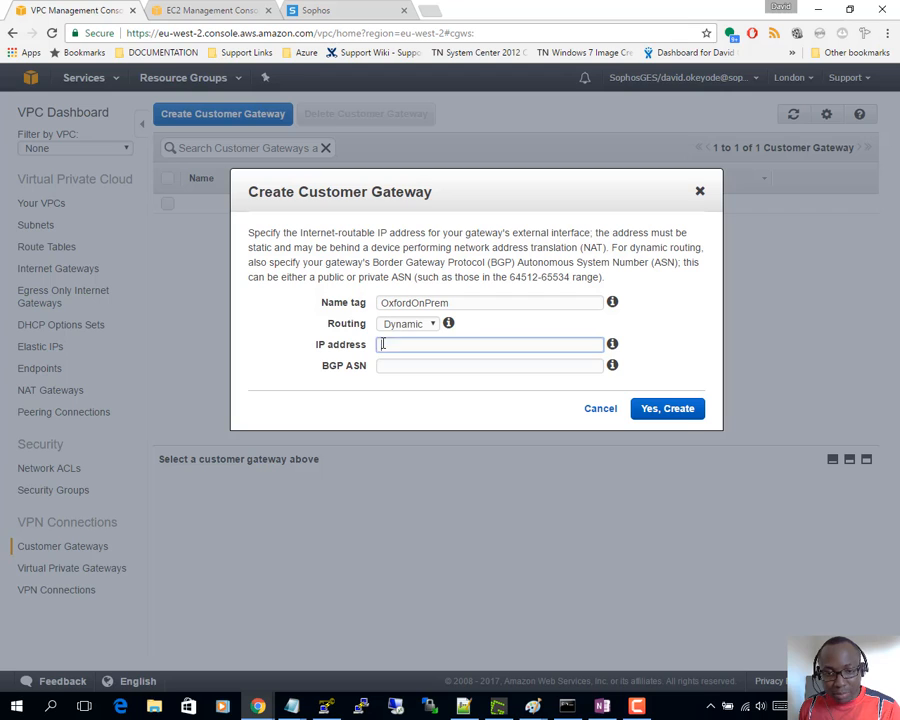
left_click(395, 325)
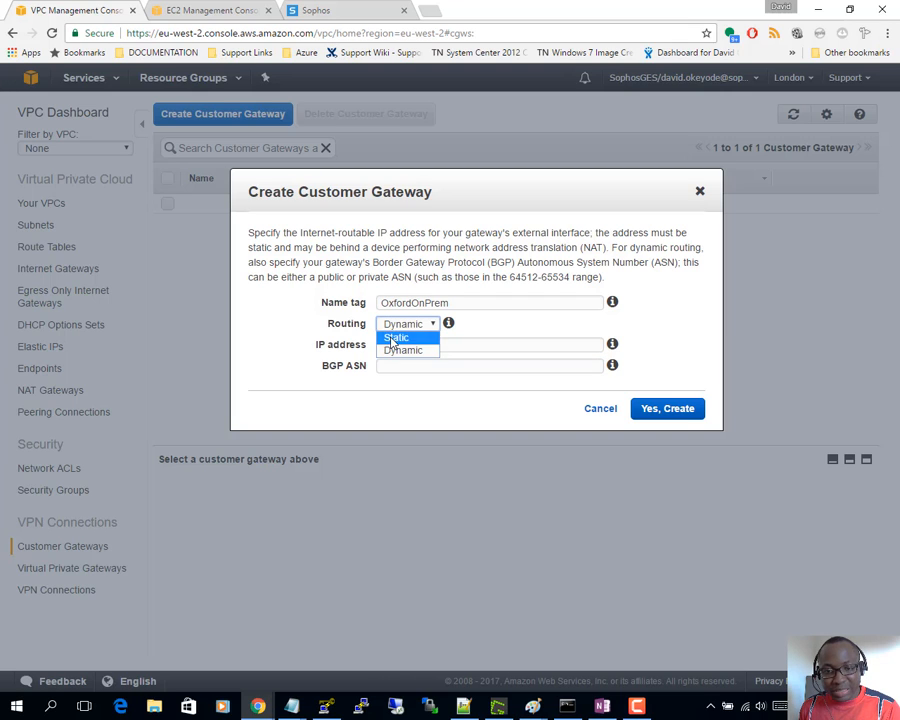
left_click(392, 335)
left_click(405, 346)
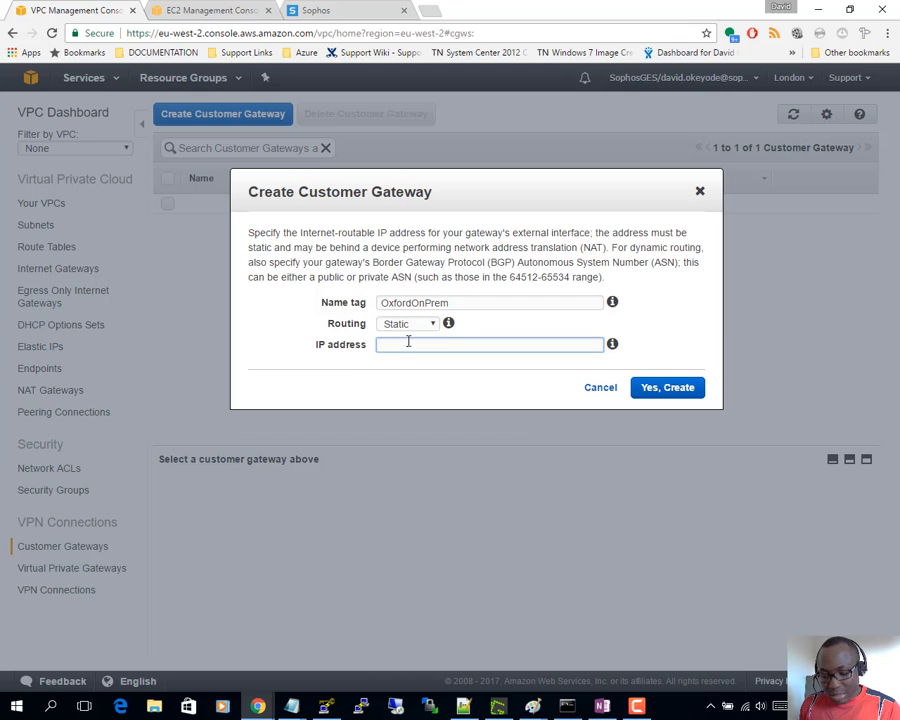
key("ctrl+v")
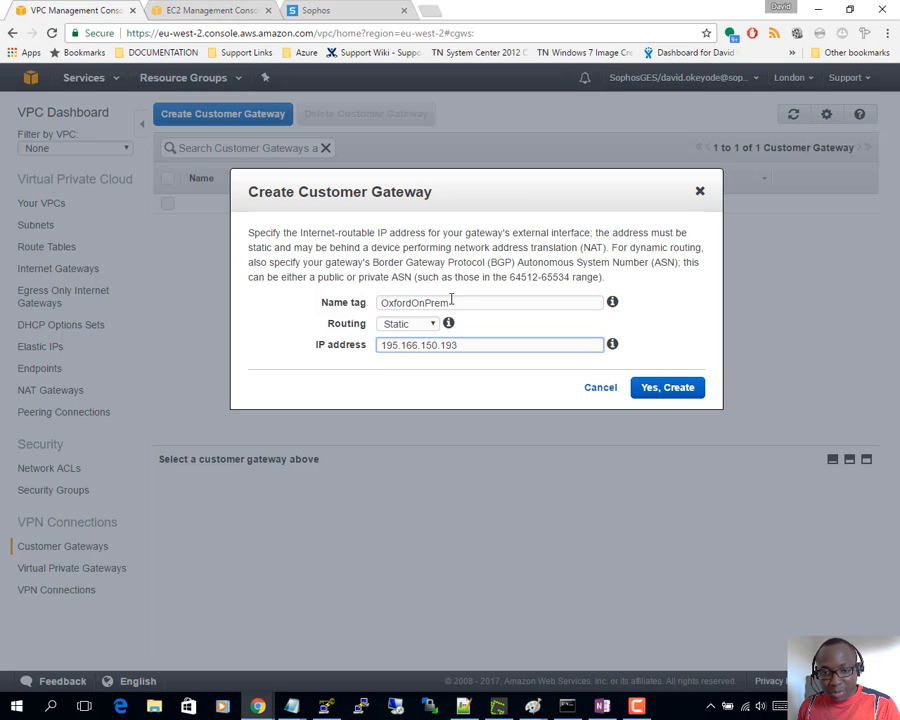
left_click(682, 388)
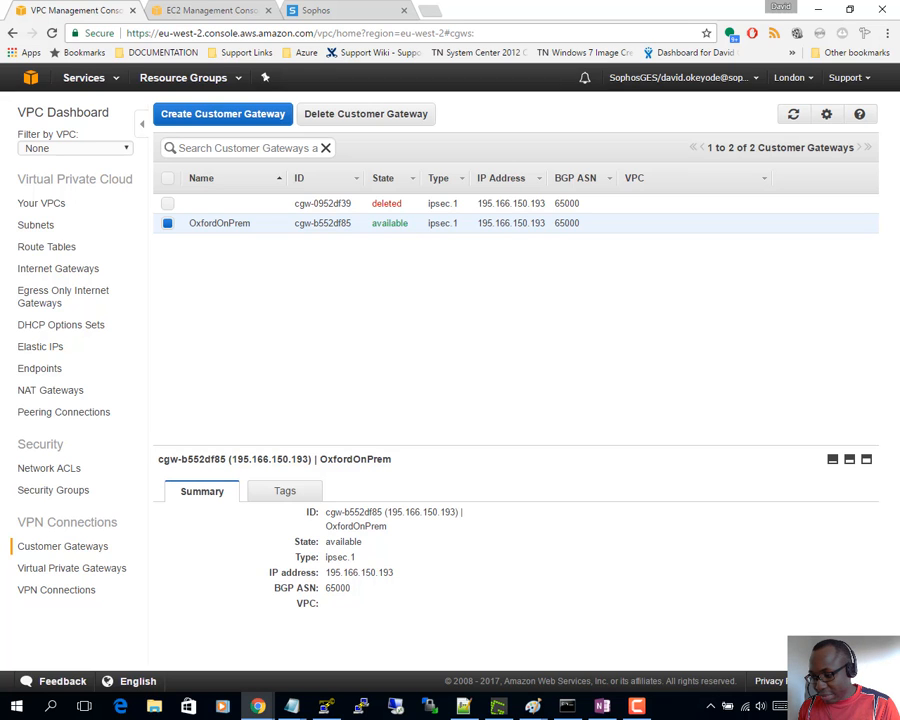
- Show the AWS_VPN.png diagram with Pub_IP_1 and Pub_IP_2 beside the VGW
key("alt+Tab")
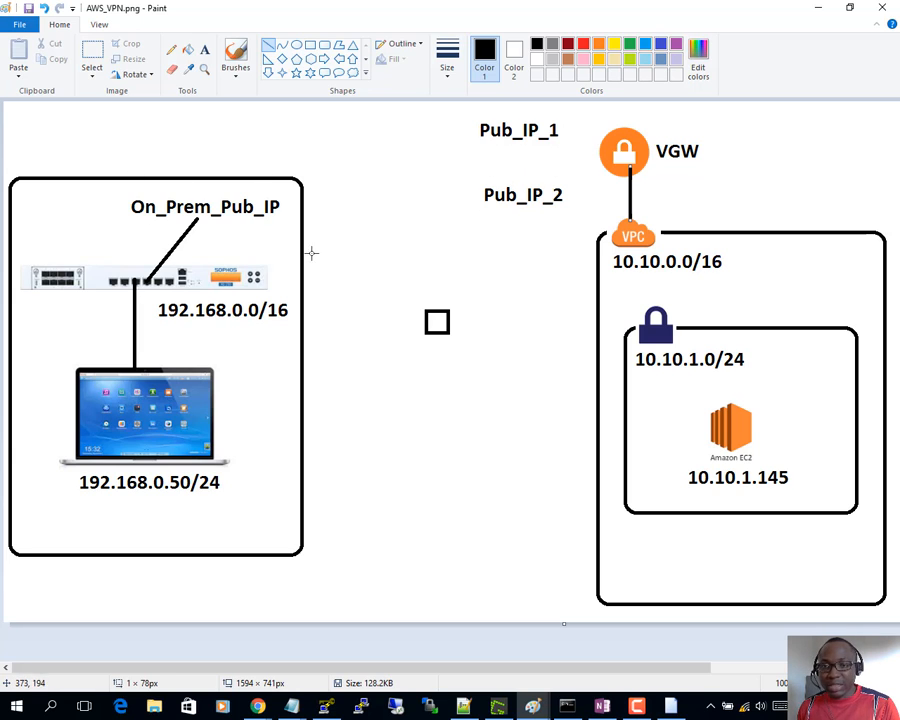
- Minimise Paint and close the Network Error IP address conflict warning over the console
left_click(817, 8)
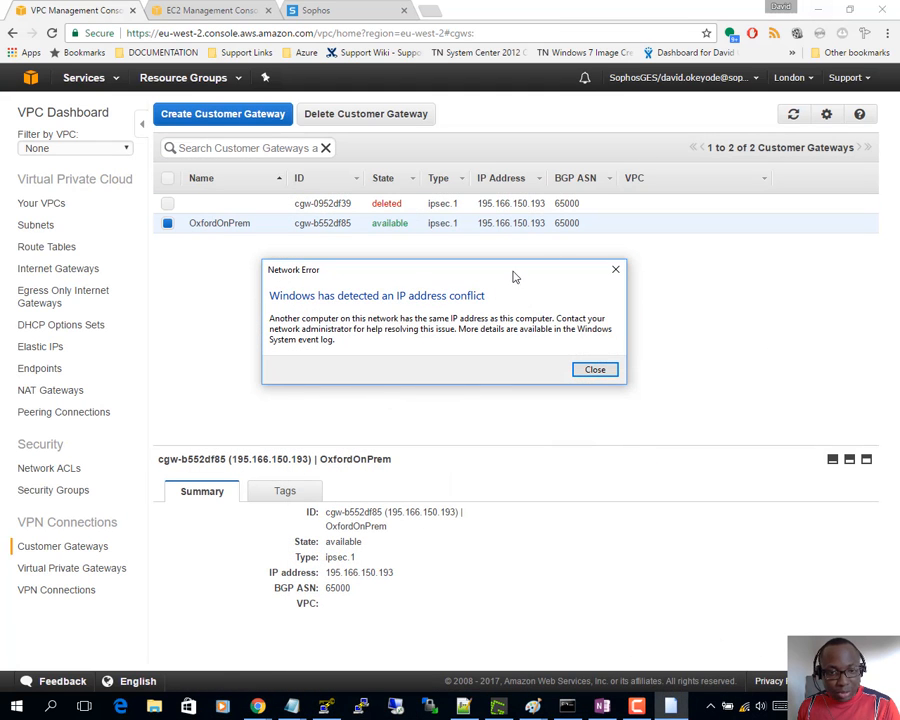
left_click(594, 370)
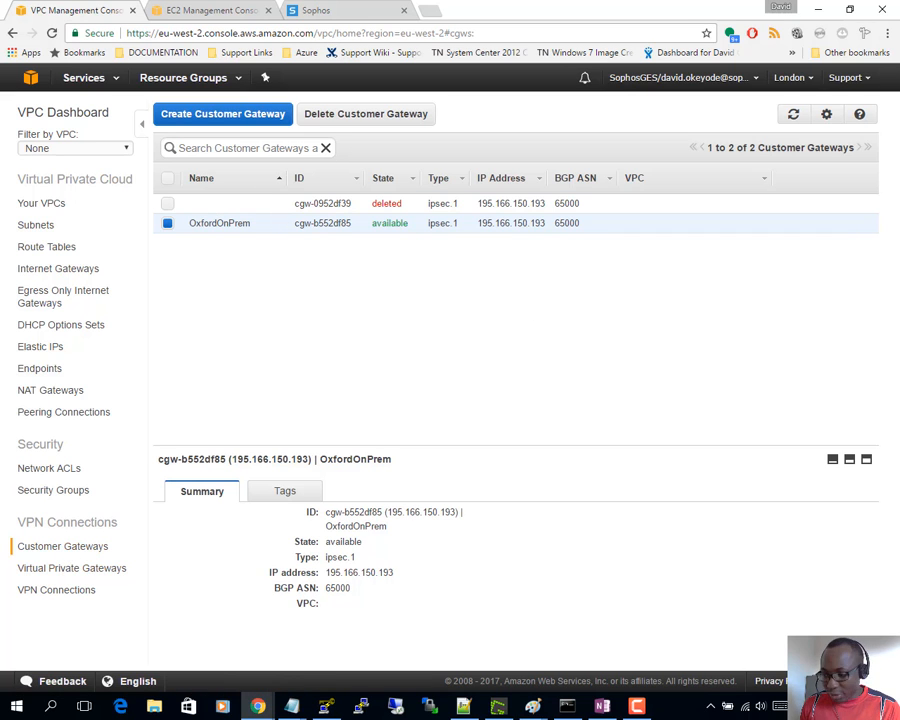
key("alt+Tab")
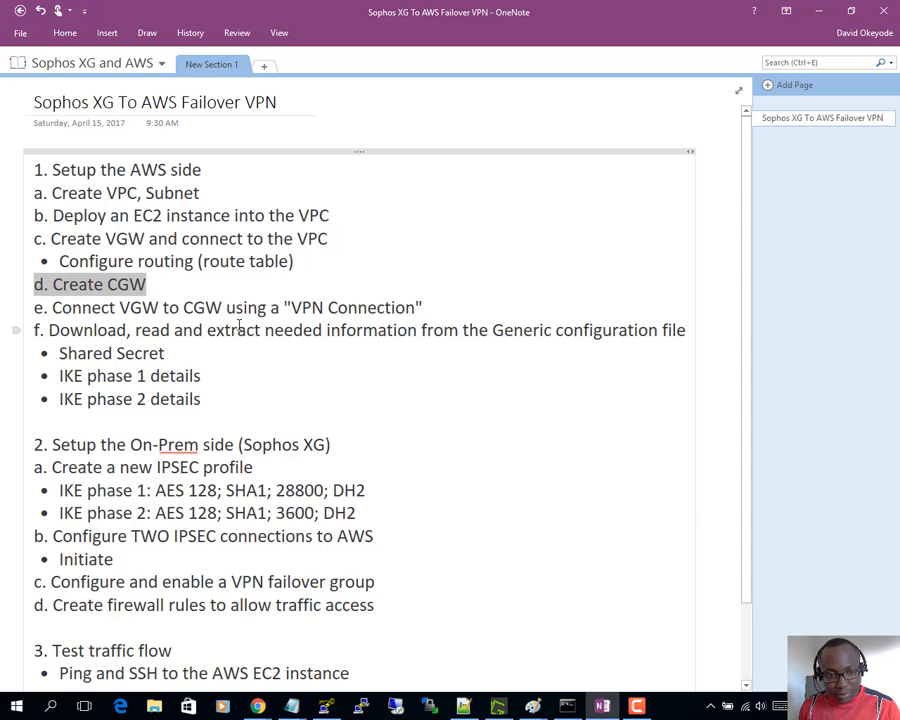
- Highlight 'e. Connect VGW to CGW using a VPN Connection' and minimise OneNote
left_click(112, 308)
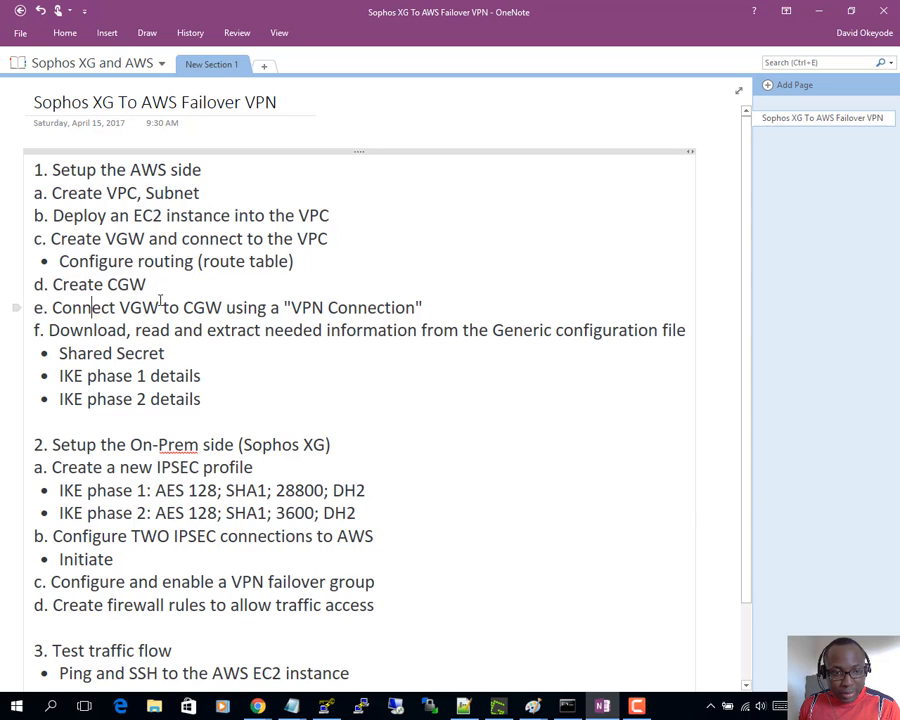
left_click_drag(52, 308, 433, 308)
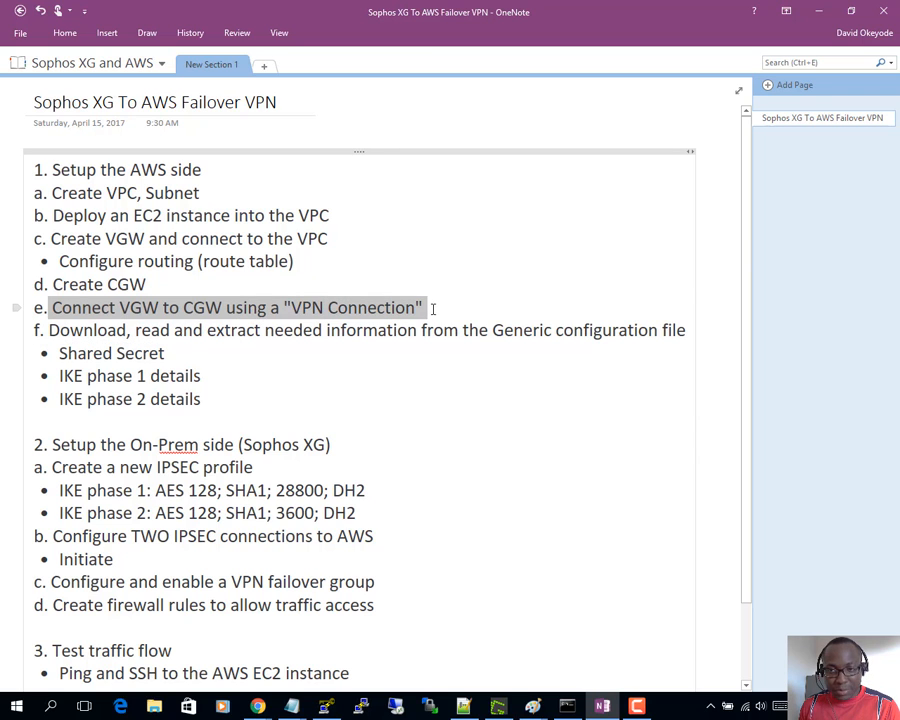
left_click(818, 11)
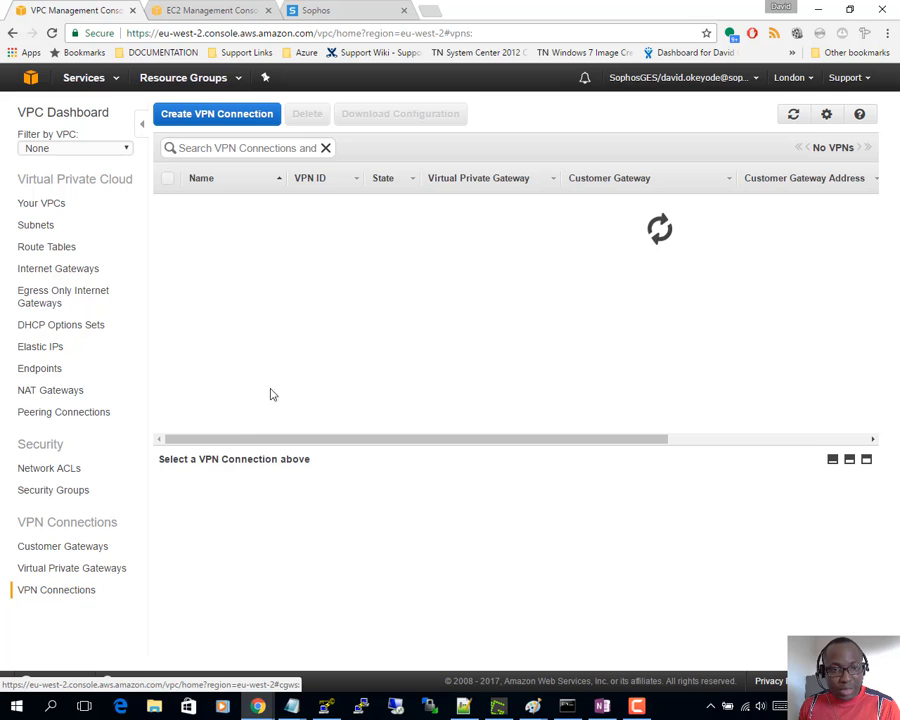
- Start VPN connection DoAwsVpc_to_OxfordOnPrem using DoAwsVpcVgw and the existing OxfordOnPrem customer gateway
left_click(220, 117)
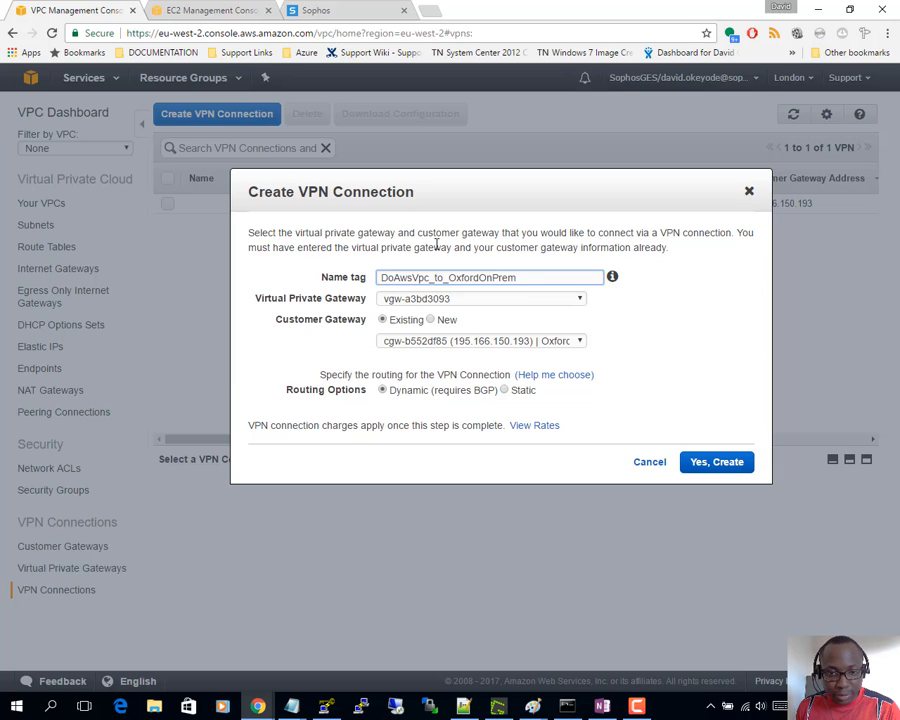
left_click(460, 299)
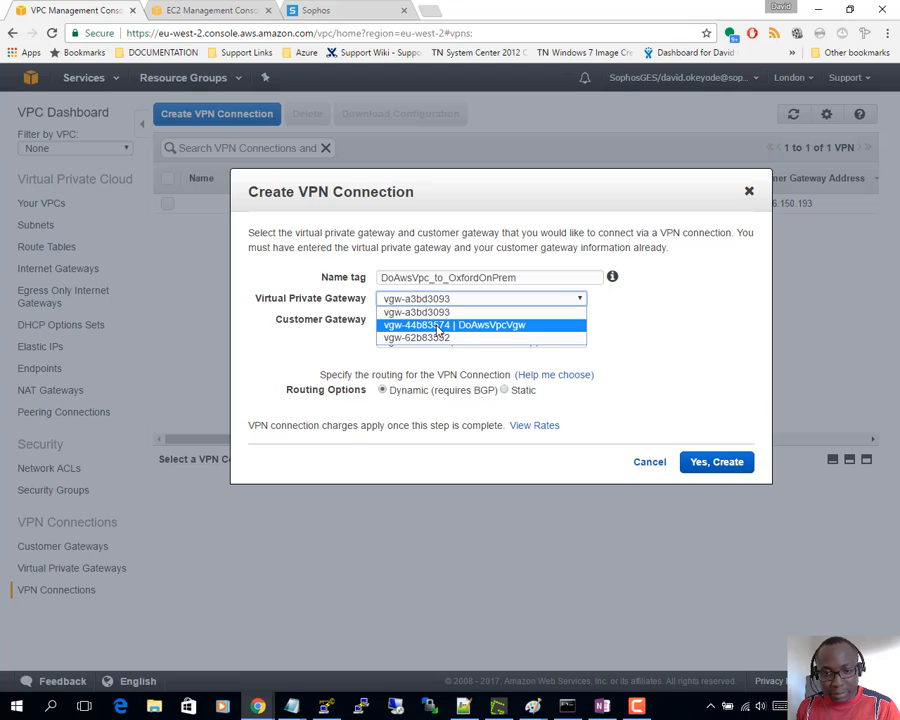
left_click(438, 326)
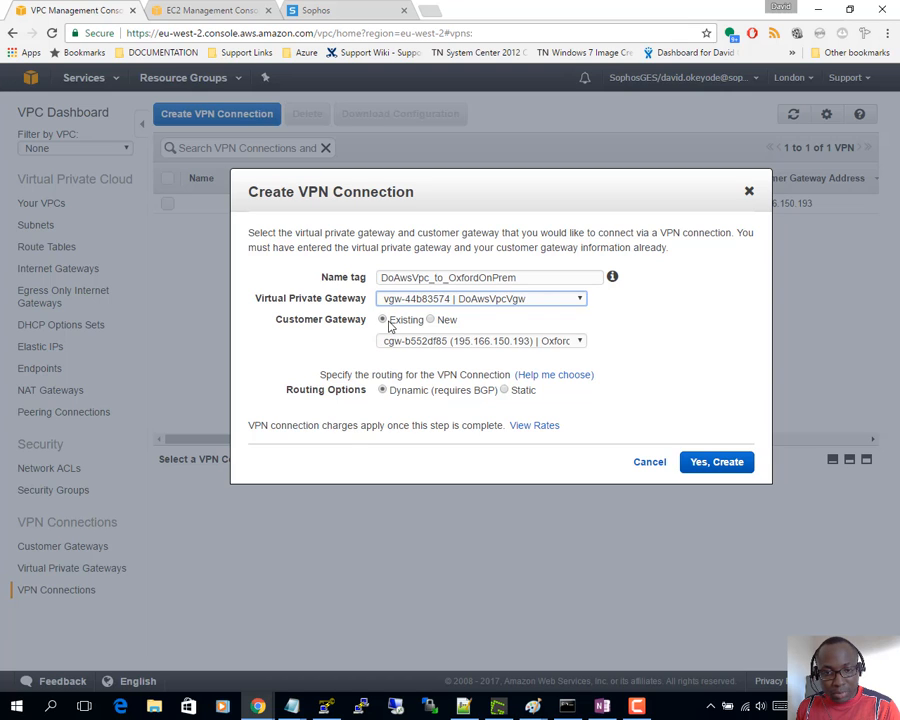
left_click(439, 324)
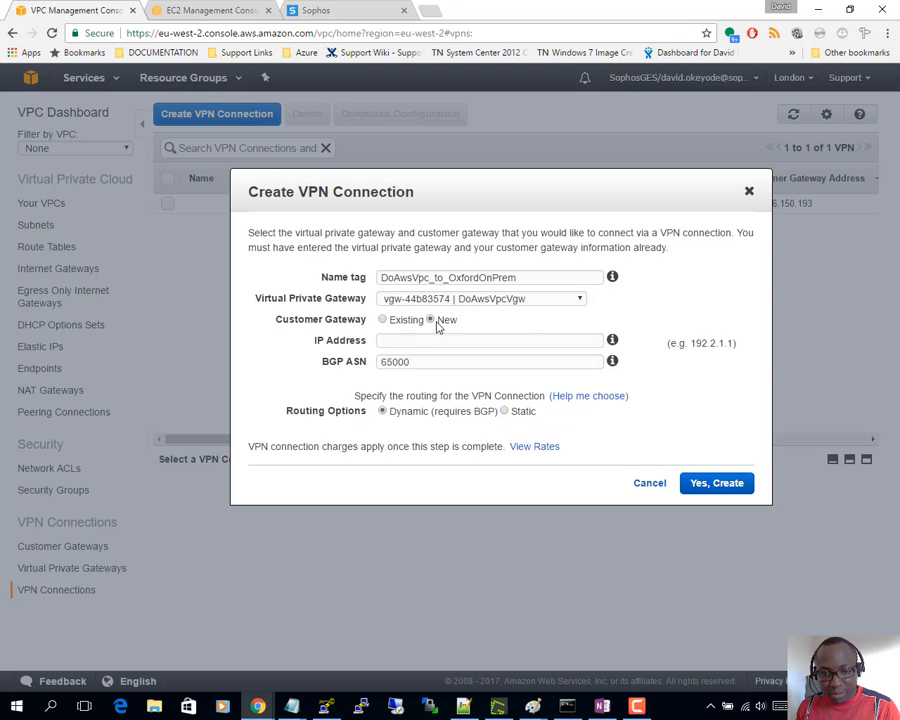
left_click(383, 319)
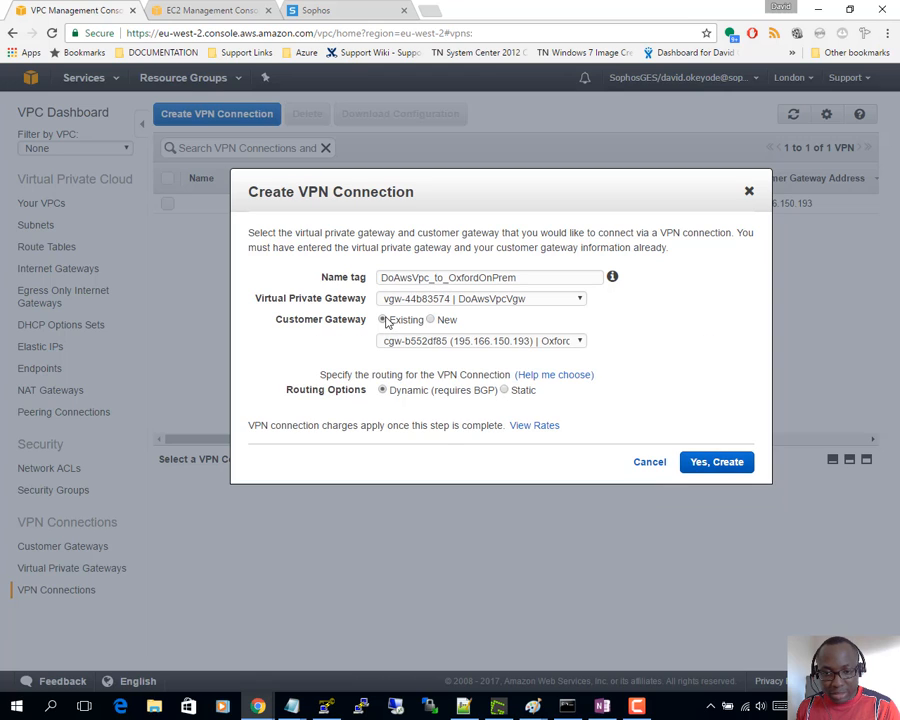
left_click(505, 345)
left_click(500, 354)
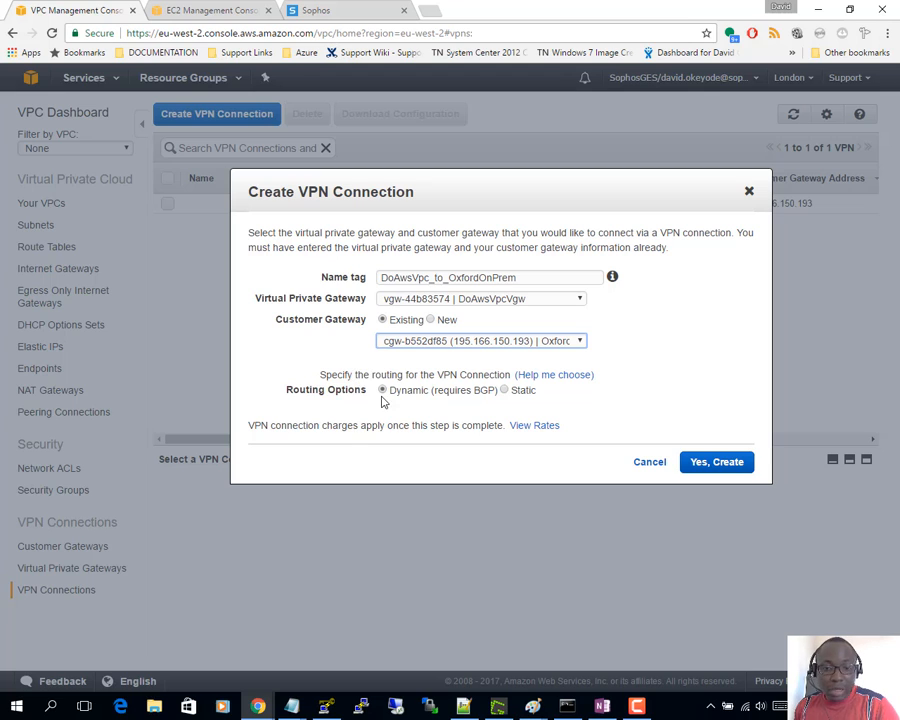
- Choose static routing with prefix 192.168.0.0/16, checked against the diagram, and create the connection
left_click(505, 391)
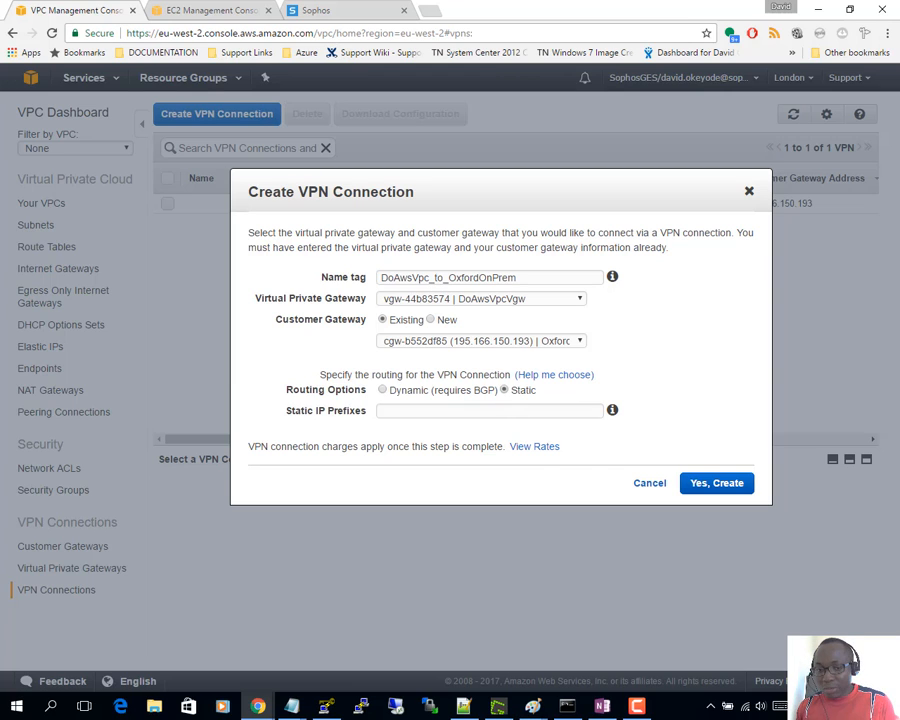
left_click(378, 410)
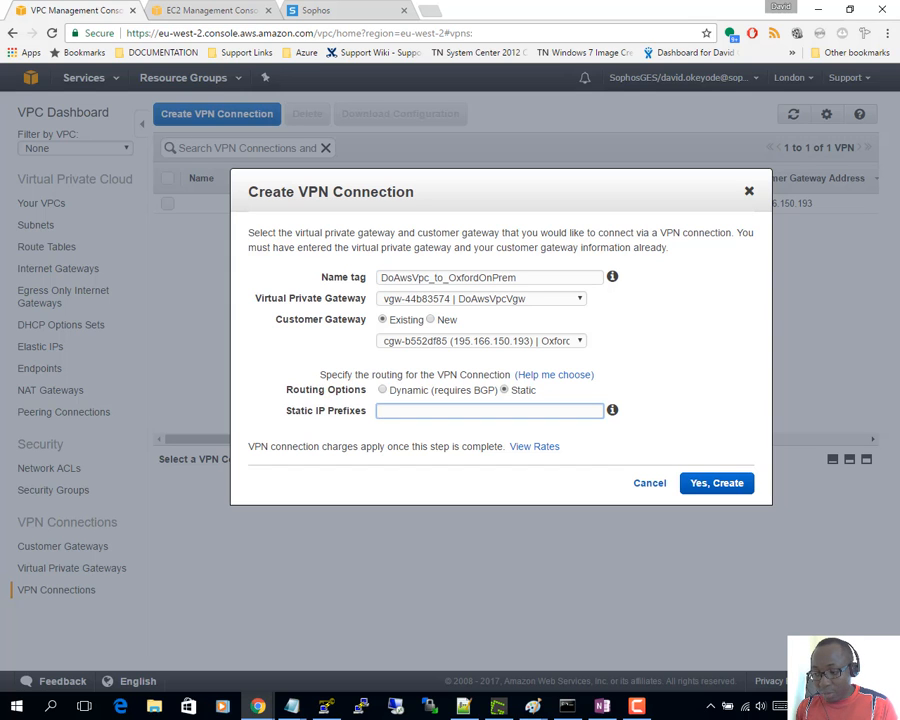
key("alt+Tab")
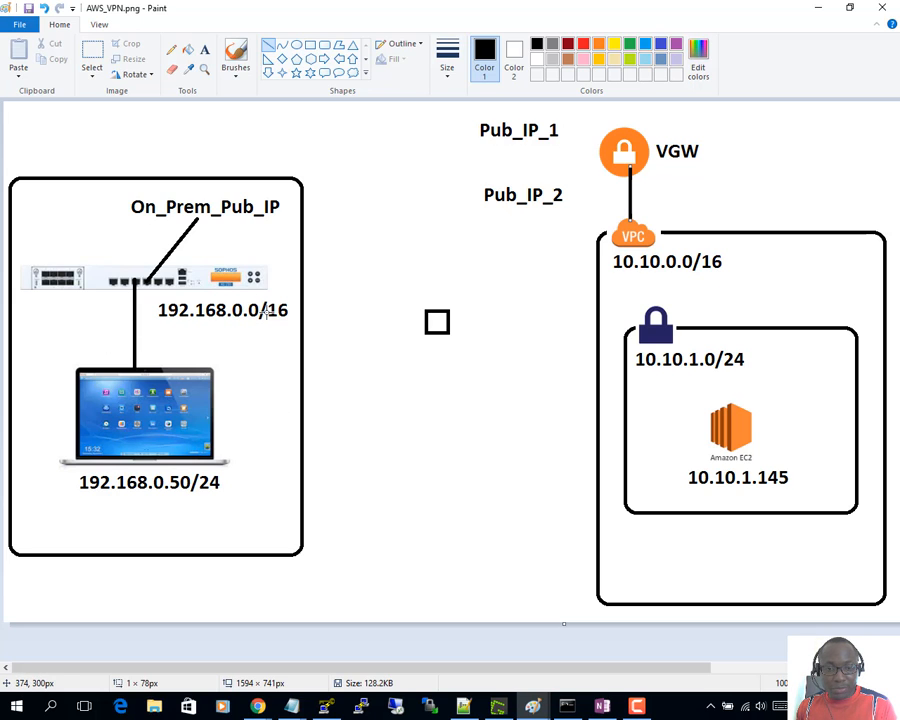
left_click(817, 8)
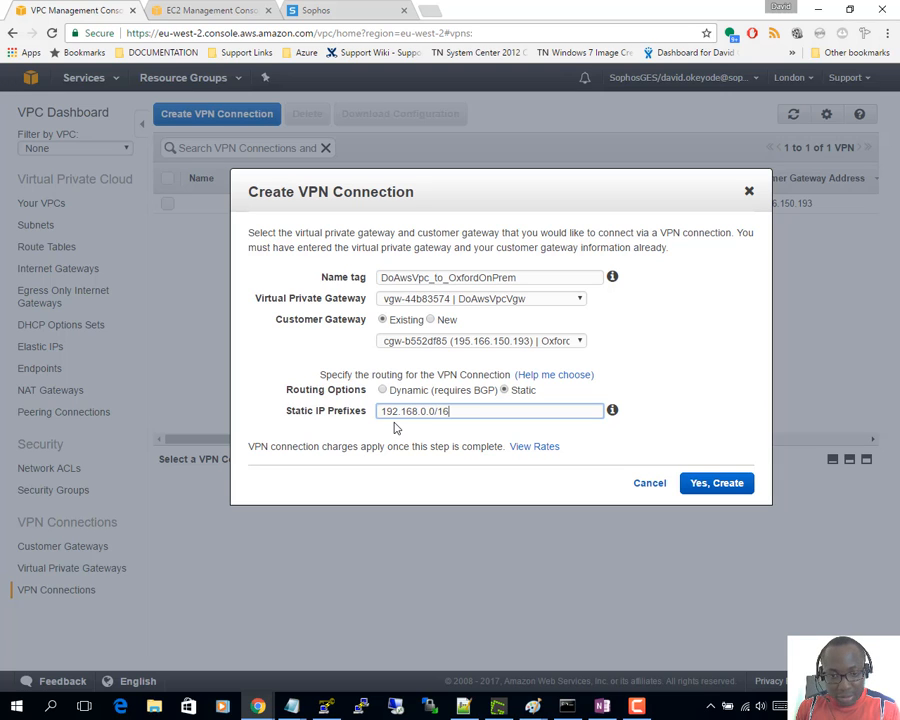
left_click(721, 487)
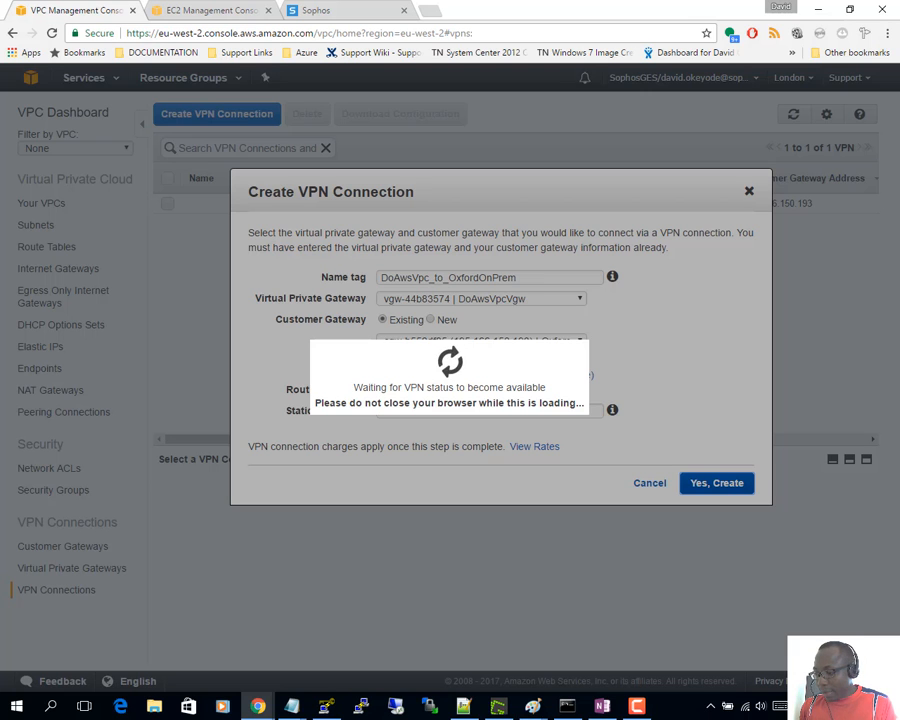
key("alt+Tab")
- Review the plan's configuration-file, route table and step f items
left_click(285, 331)
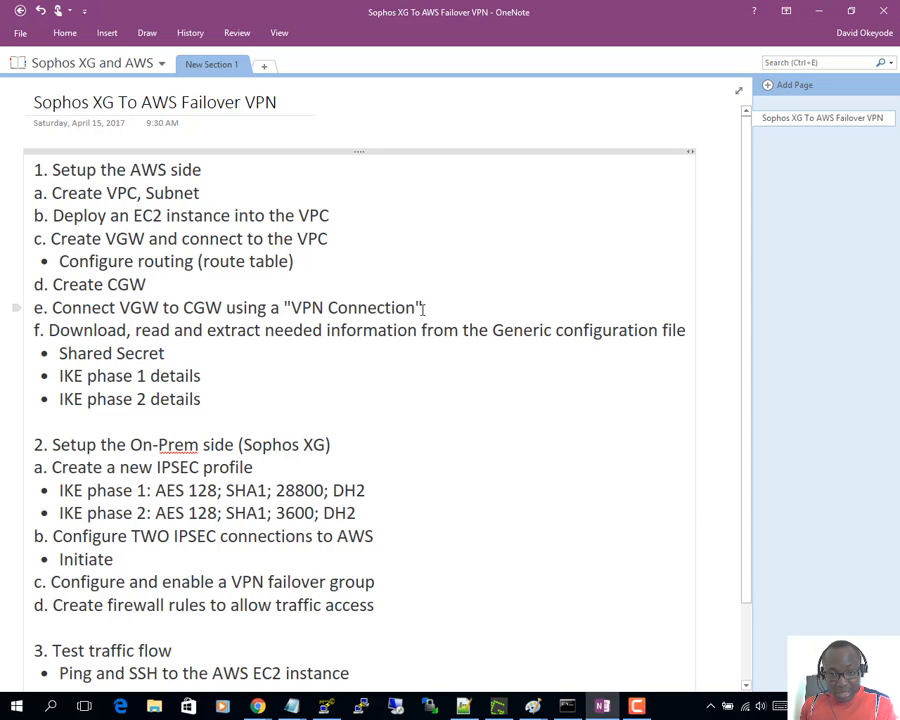
left_click(236, 361)
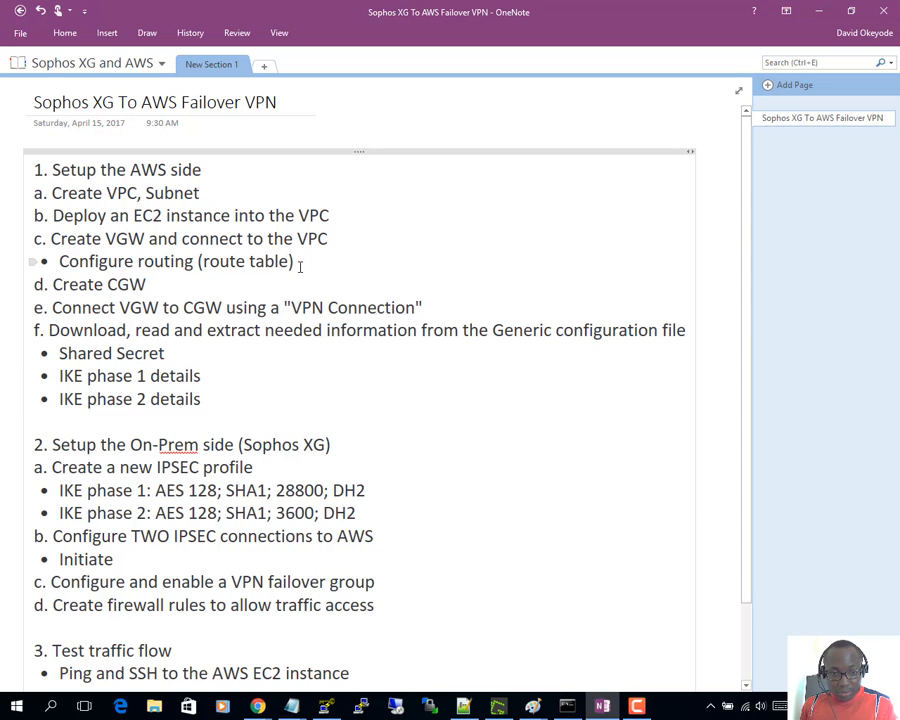
left_click_drag(300, 267, 46, 262)
left_click(208, 415)
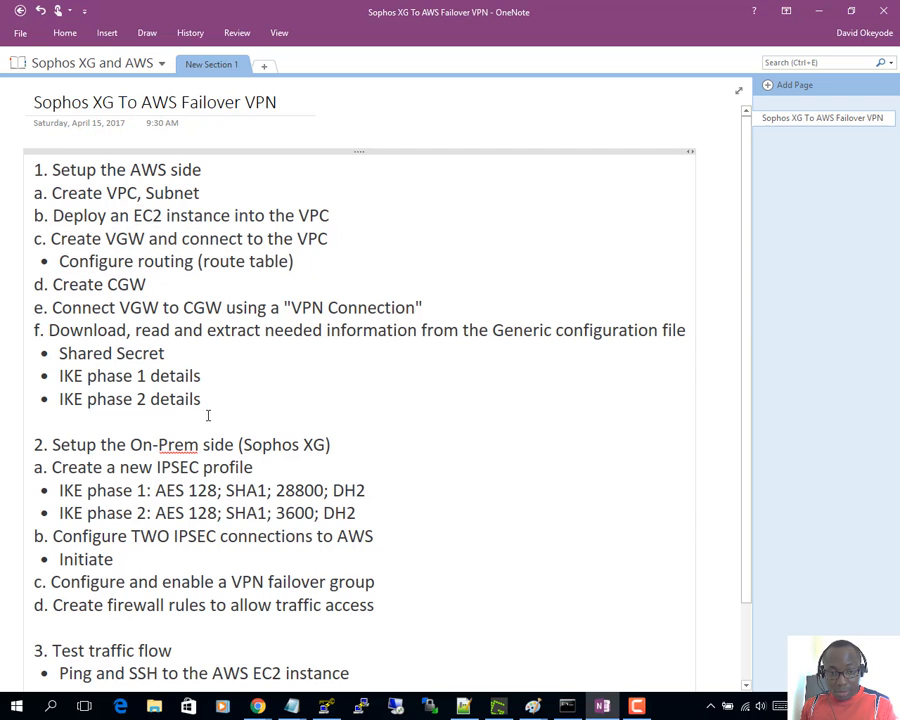
left_click_drag(208, 415, 24, 327)
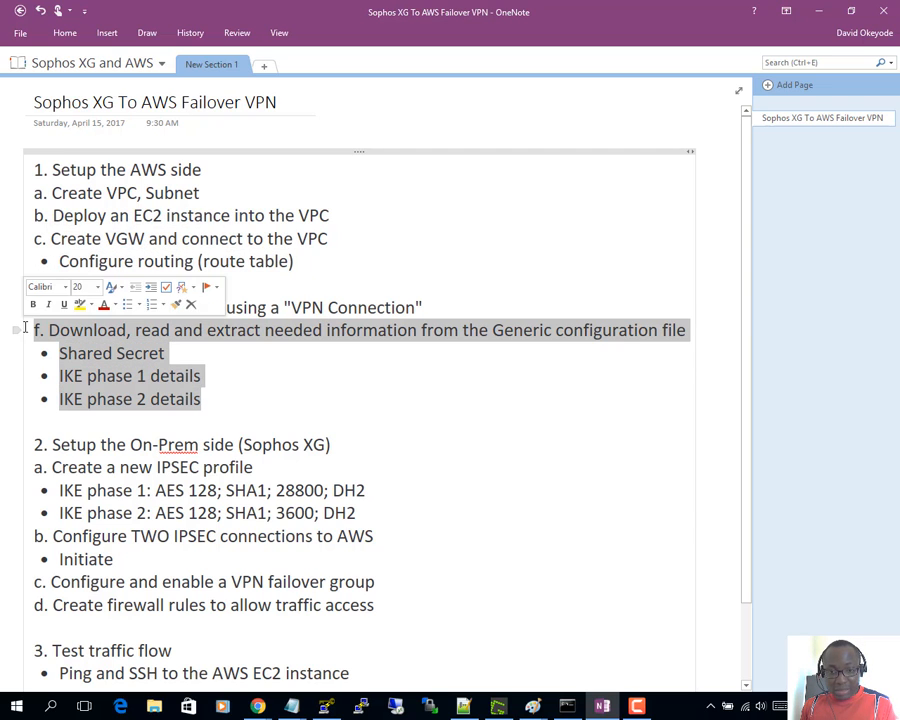
left_click(177, 422)
- Highlight 'Create a new IPSEC profile' and bring up the Sophos XG Firewall login page
scroll(98, 436, "down", 2)
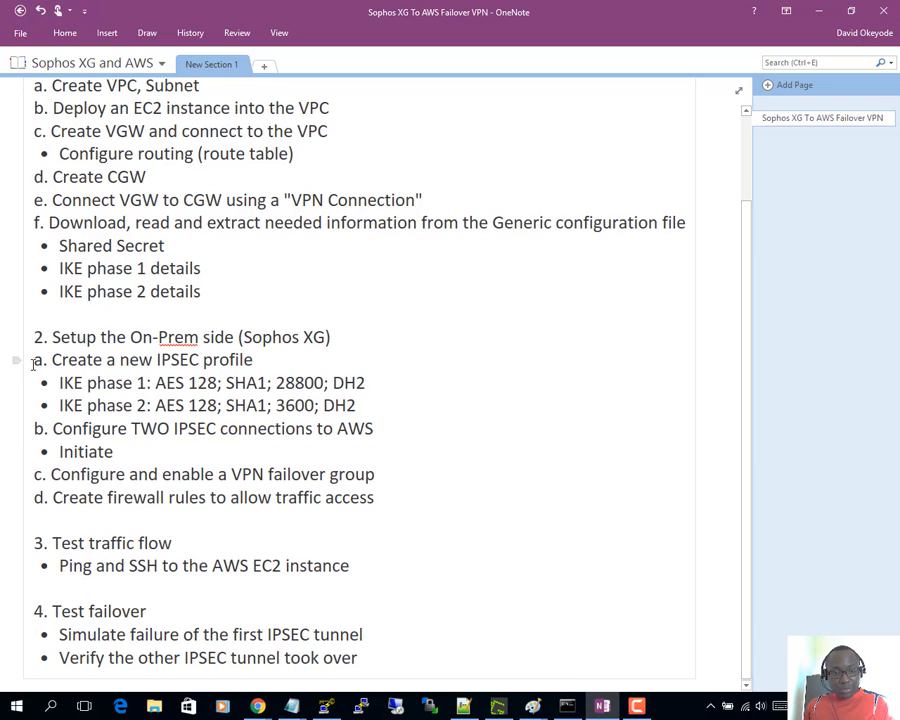
left_click_drag(33, 364, 263, 357)
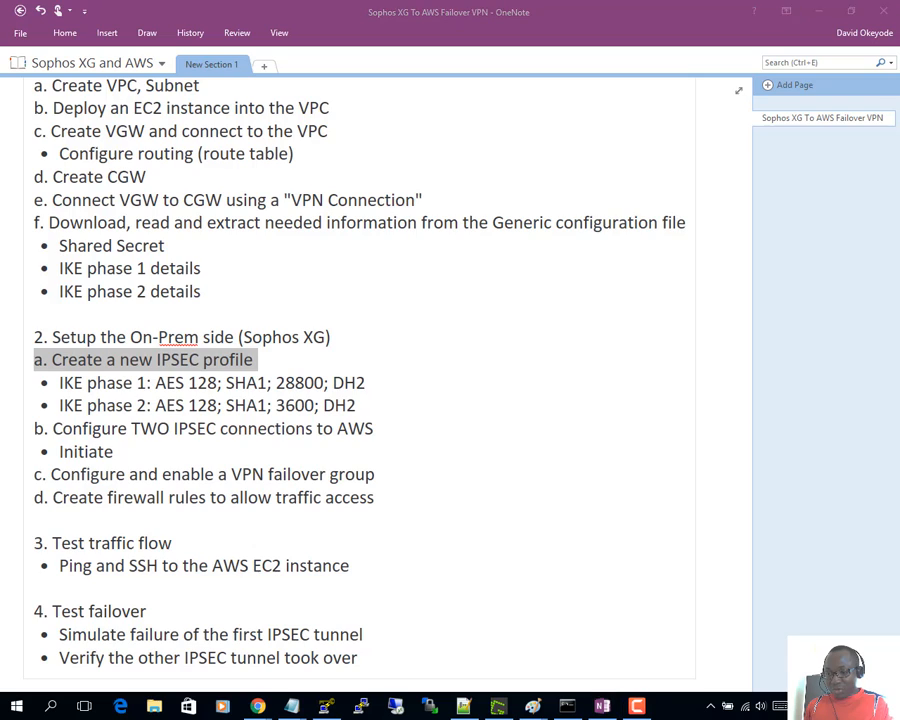
key("alt+Tab")
left_click(323, 6)
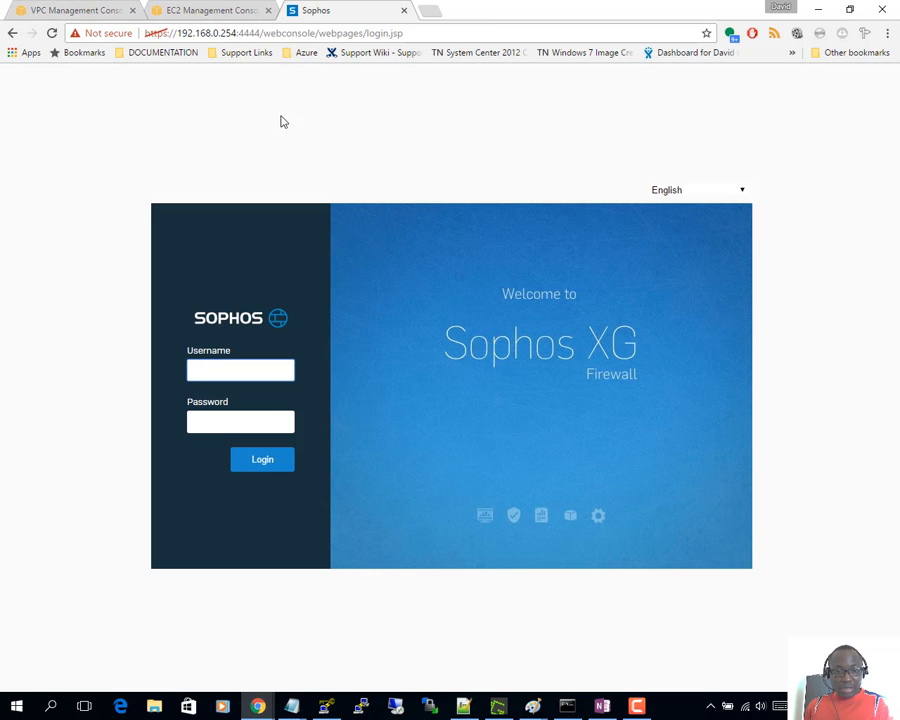
- Log in to Sophos XG Firewall as admin with the account password, briefly checking the AWS VPN status
type("admin")
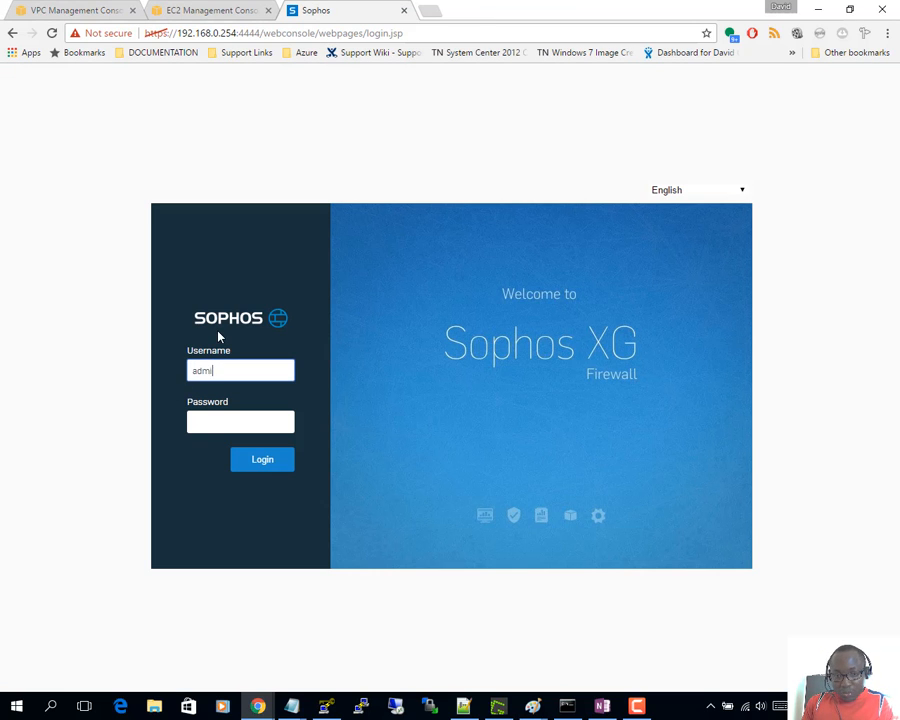
key("Tab")
type("*******")
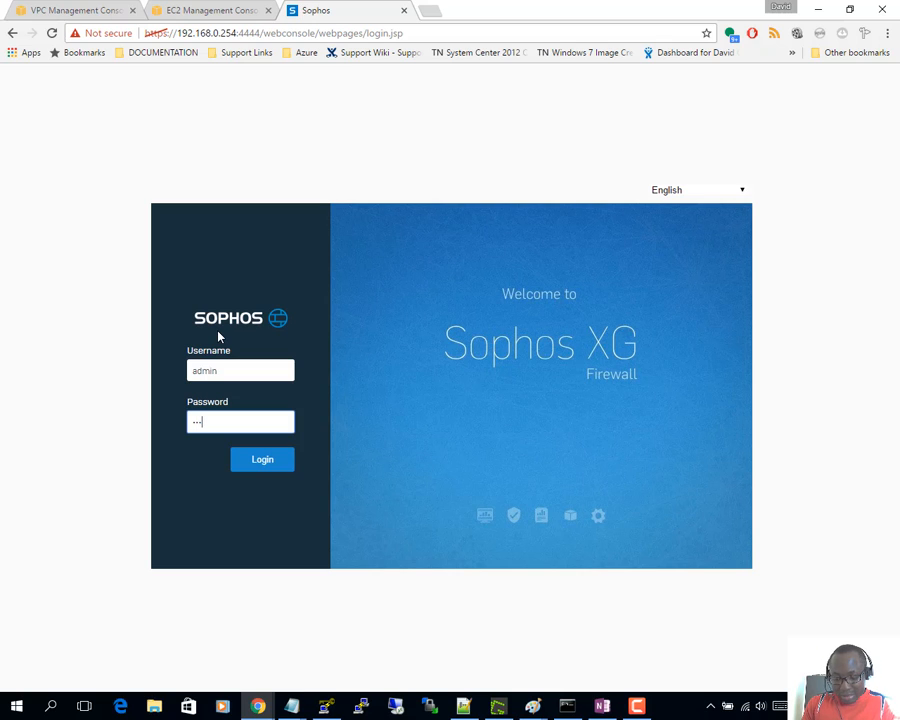
type("********")
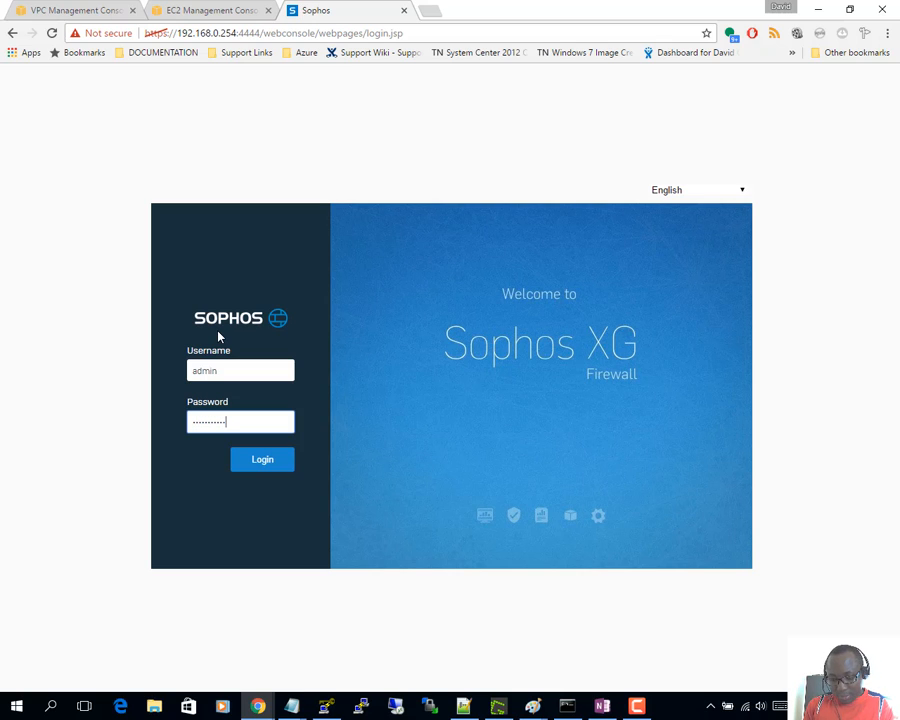
type("*")
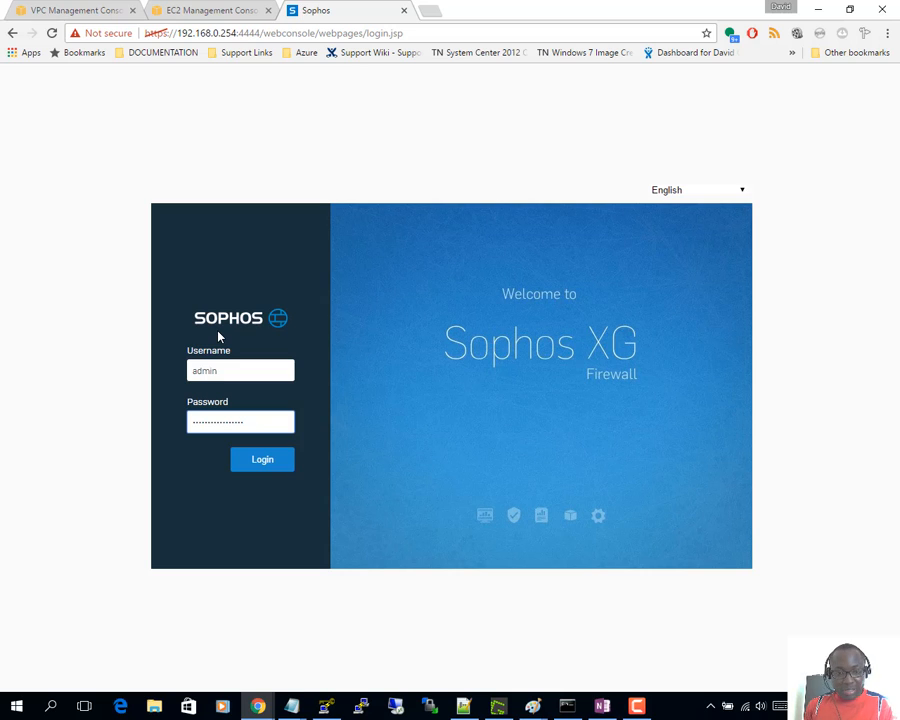
left_click(261, 464)
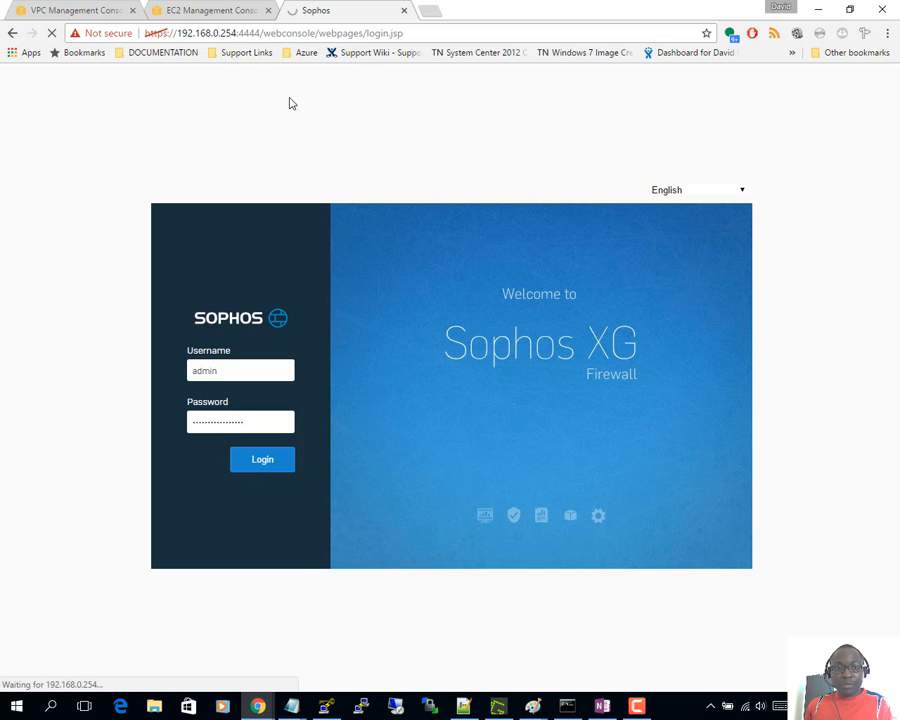
left_click(90, 14)
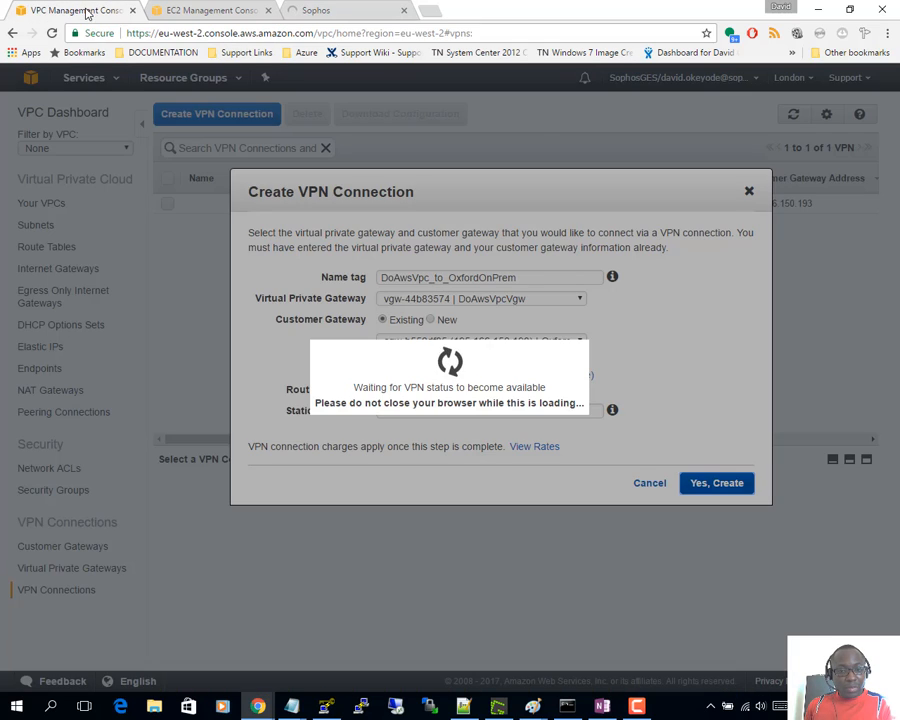
left_click(313, 9)
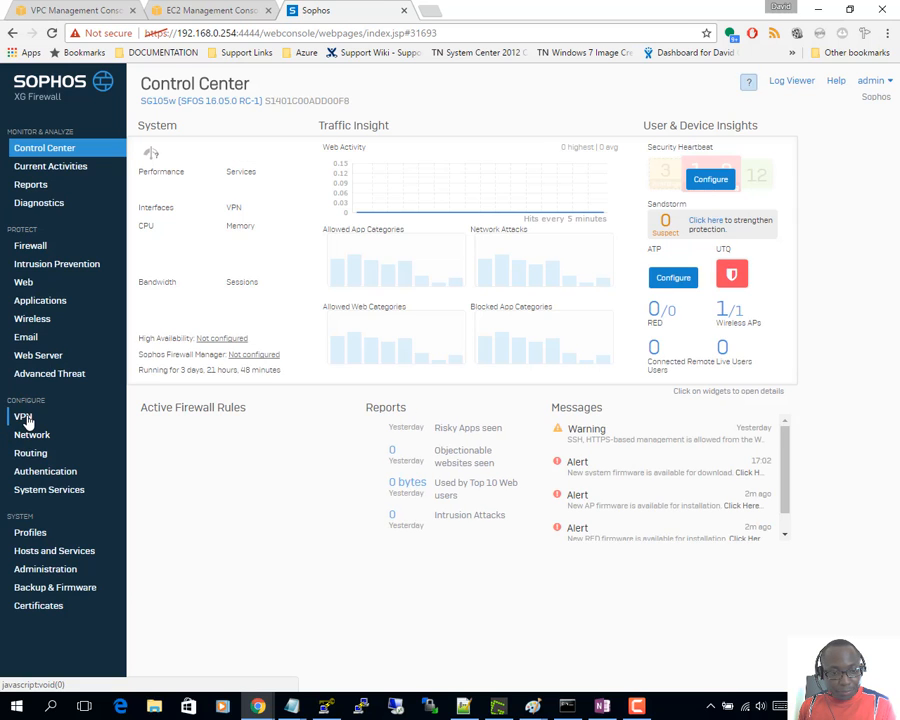
- Delete the AWSVpnGroup failover group from the VPN IPsec connections page
left_click(26, 419)
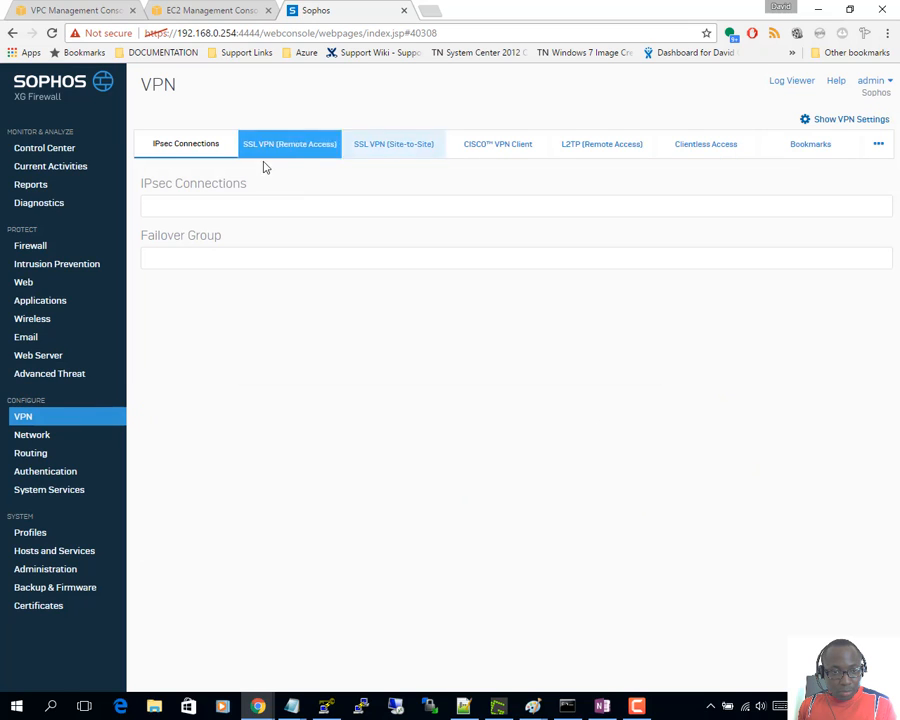
left_click(221, 154)
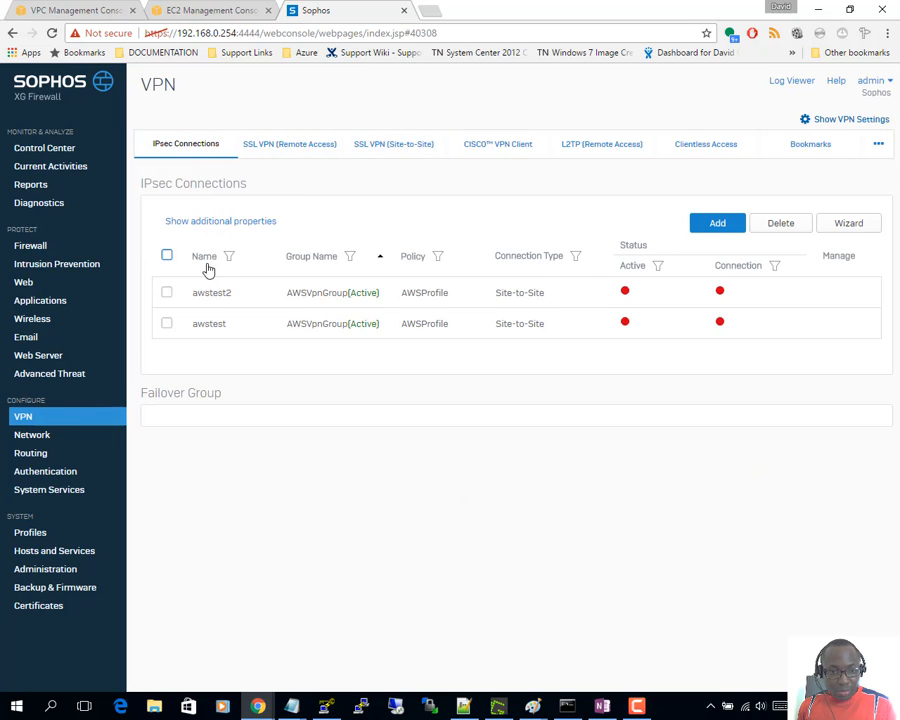
left_click(166, 257)
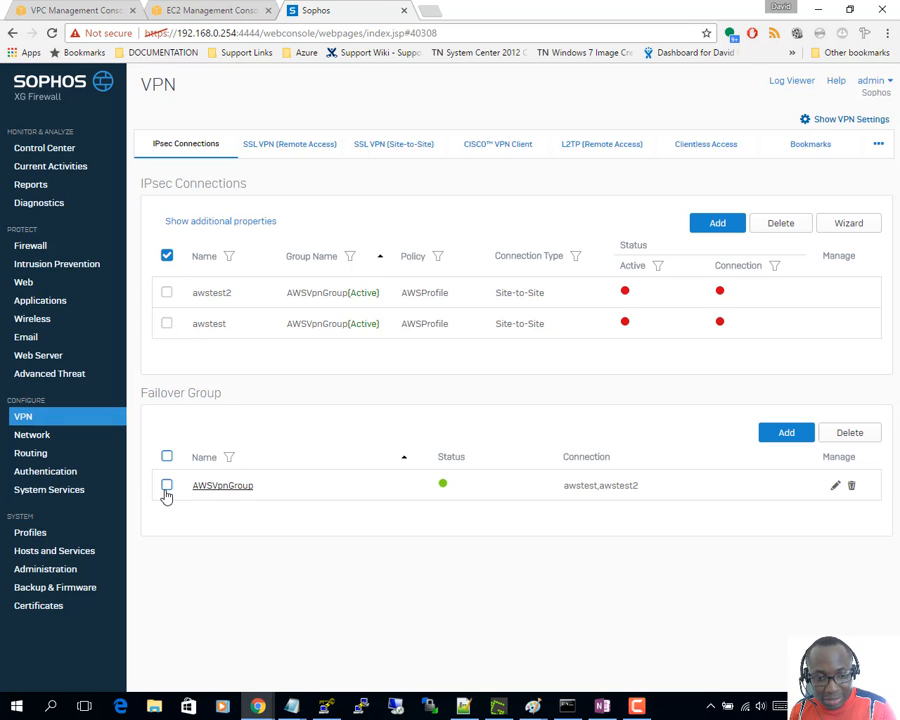
left_click(167, 485)
left_click(852, 486)
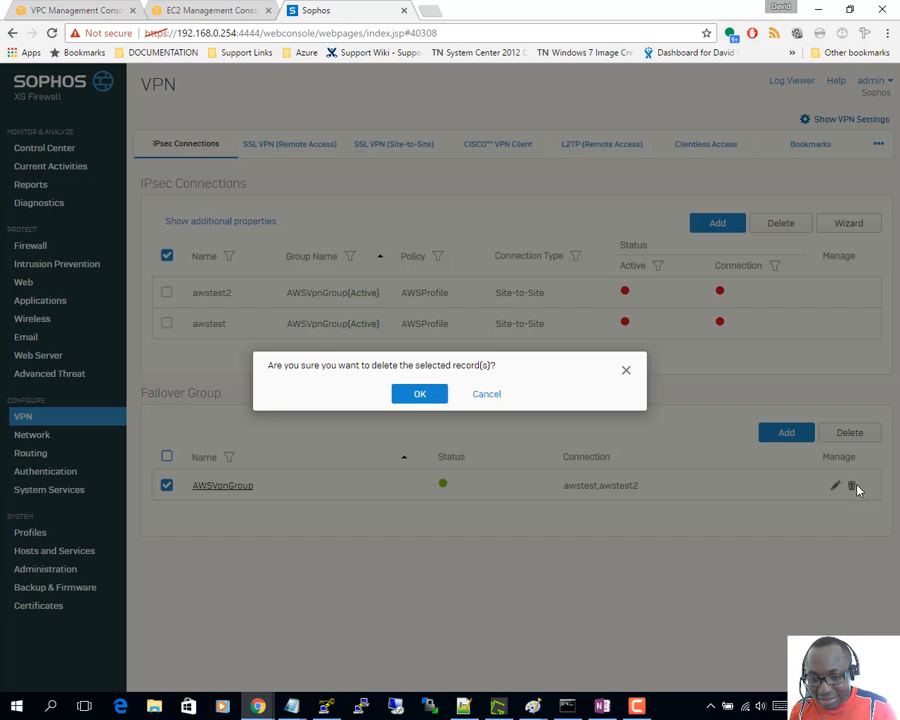
left_click(420, 394)
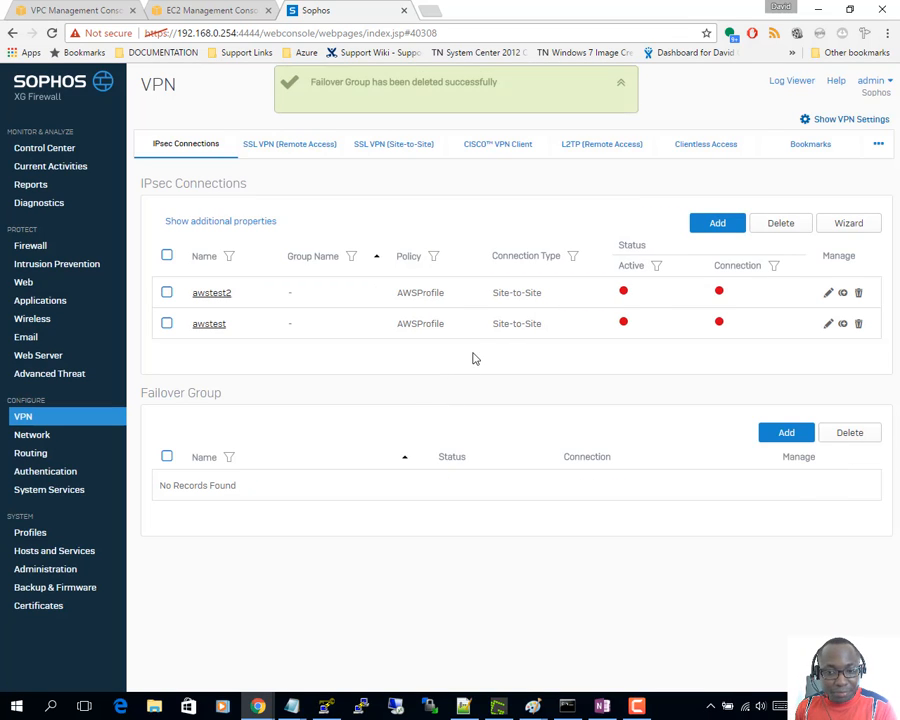
- Delete the awstest and awstest2 IPsec connections, then show the IPsec Profiles list
left_click(167, 292)
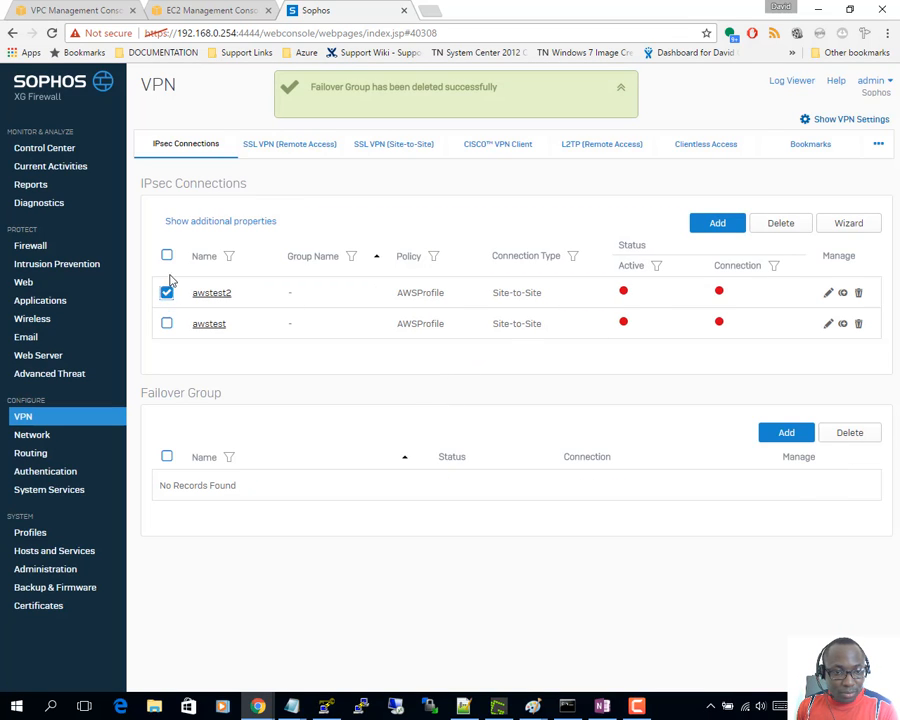
left_click(167, 323)
left_click(782, 230)
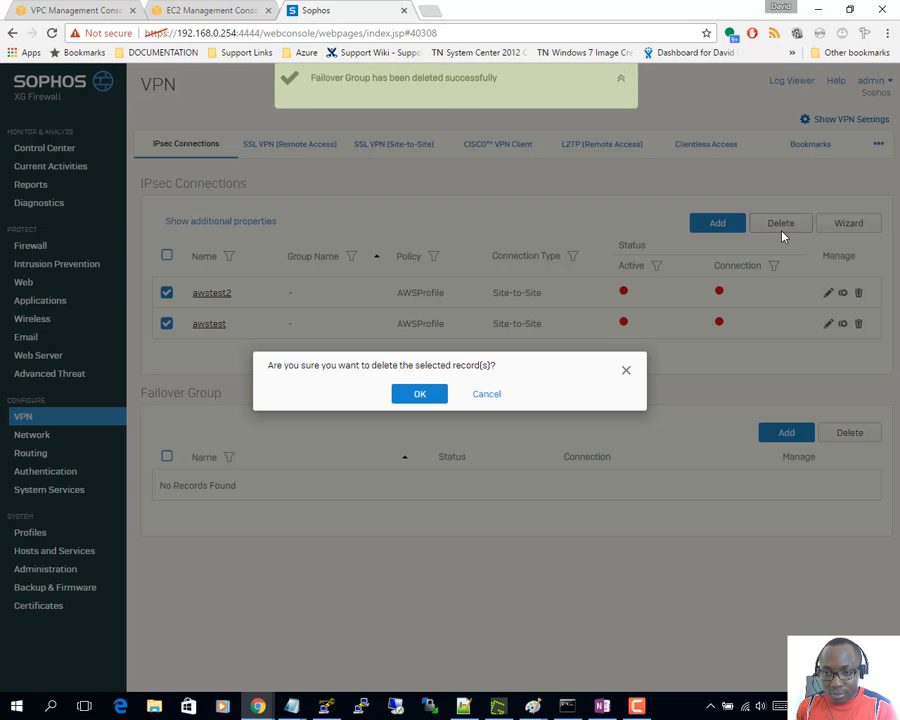
left_click(433, 393)
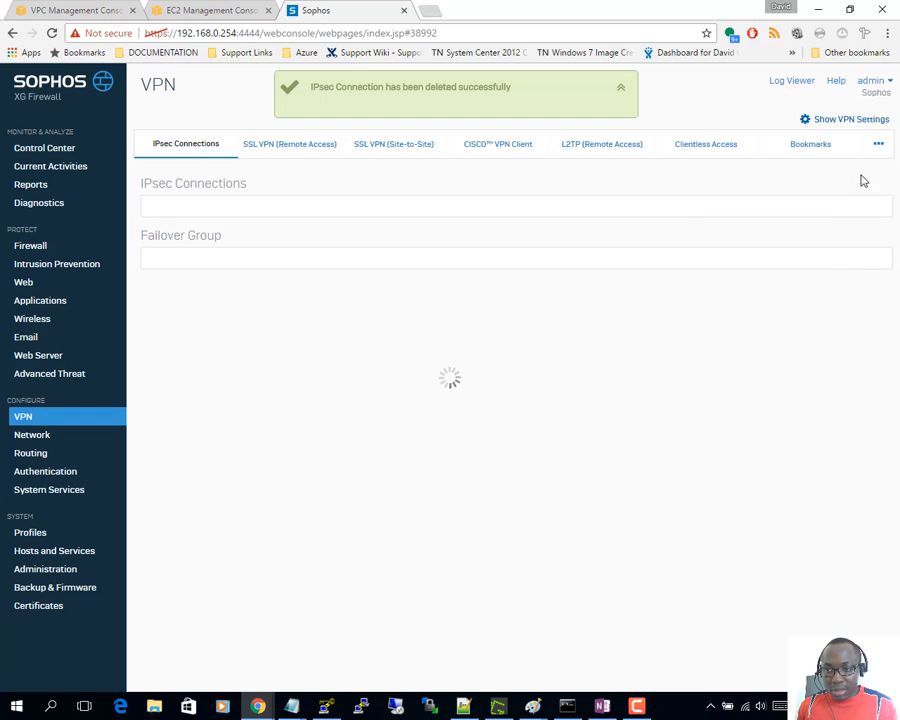
left_click(877, 143)
left_click(810, 227)
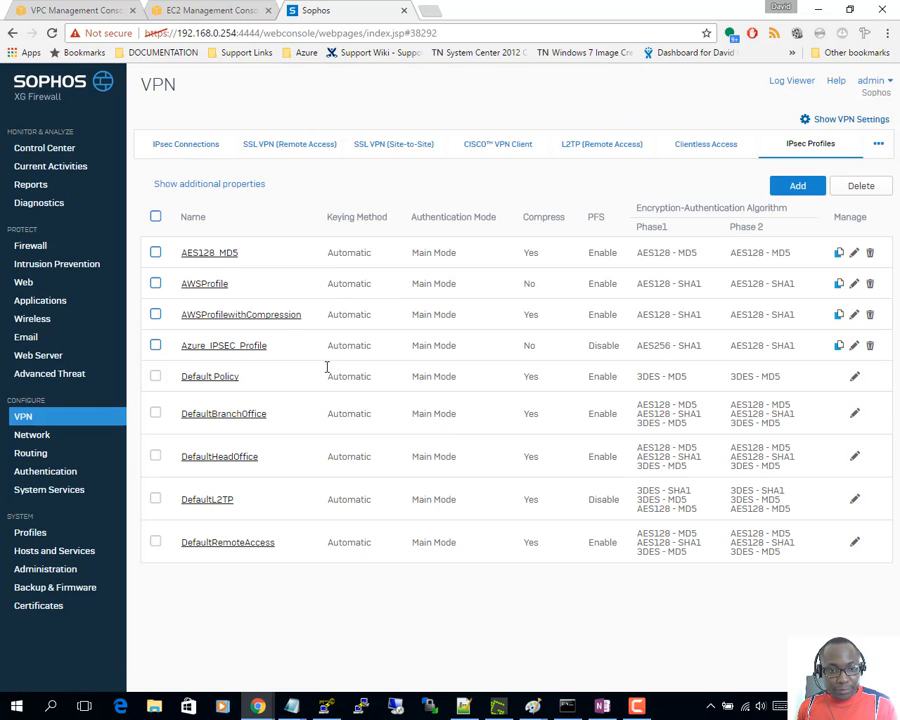
- Delete the AWSProfile and AWSProfilewithCompression profiles, confirming each, then begin a new IPsec profile
left_click(157, 284)
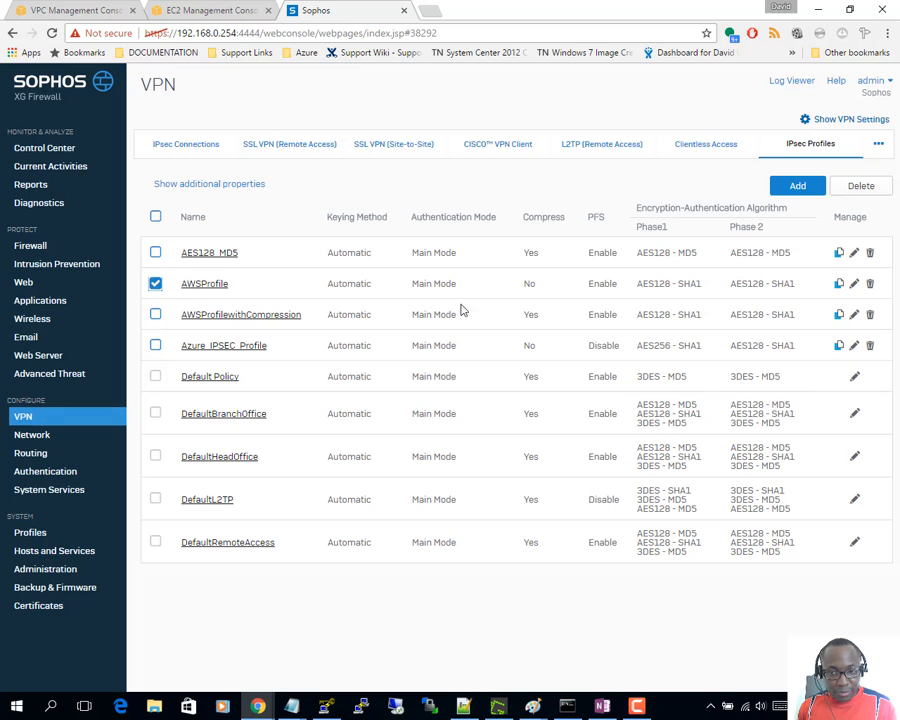
left_click(870, 285)
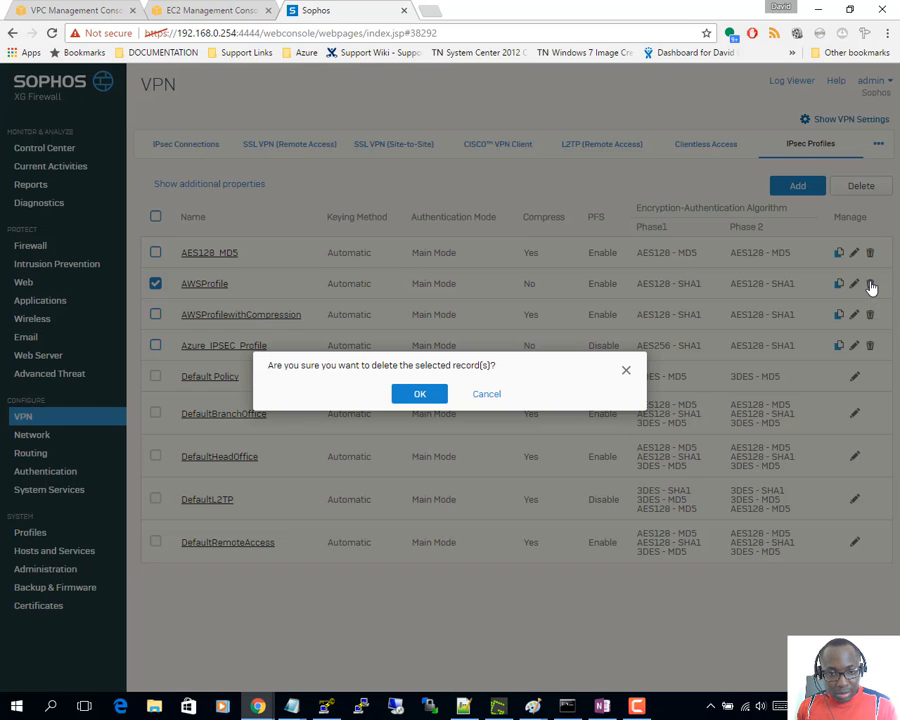
left_click(417, 393)
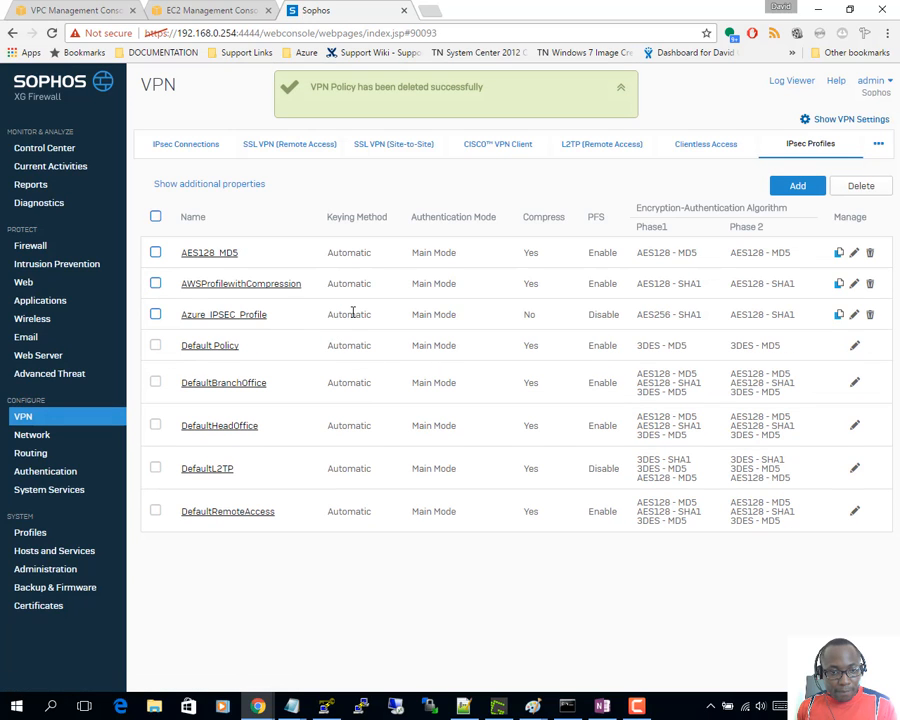
left_click(870, 283)
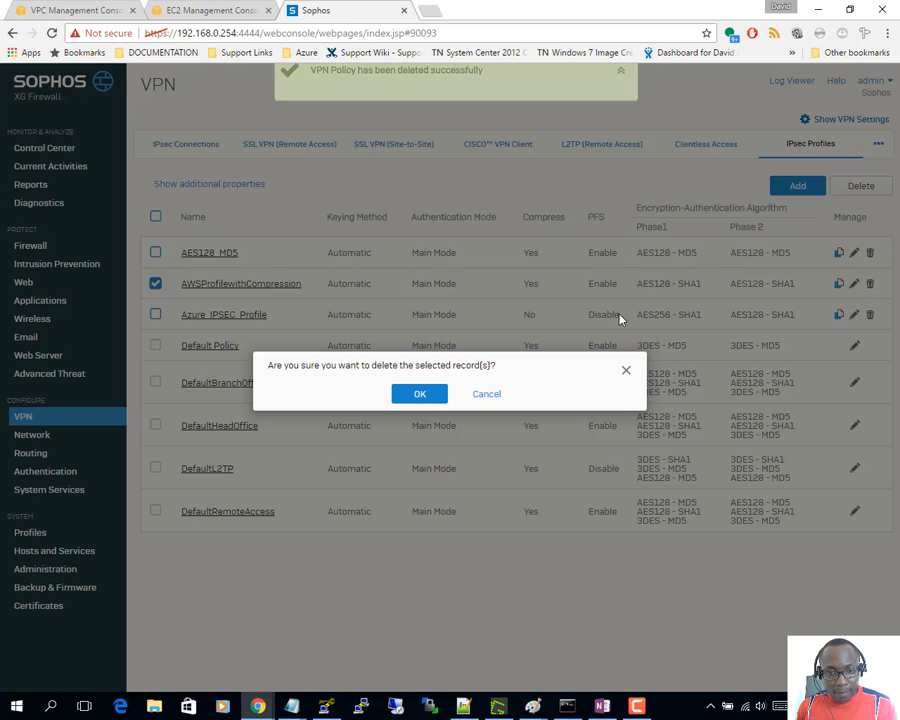
left_click(418, 400)
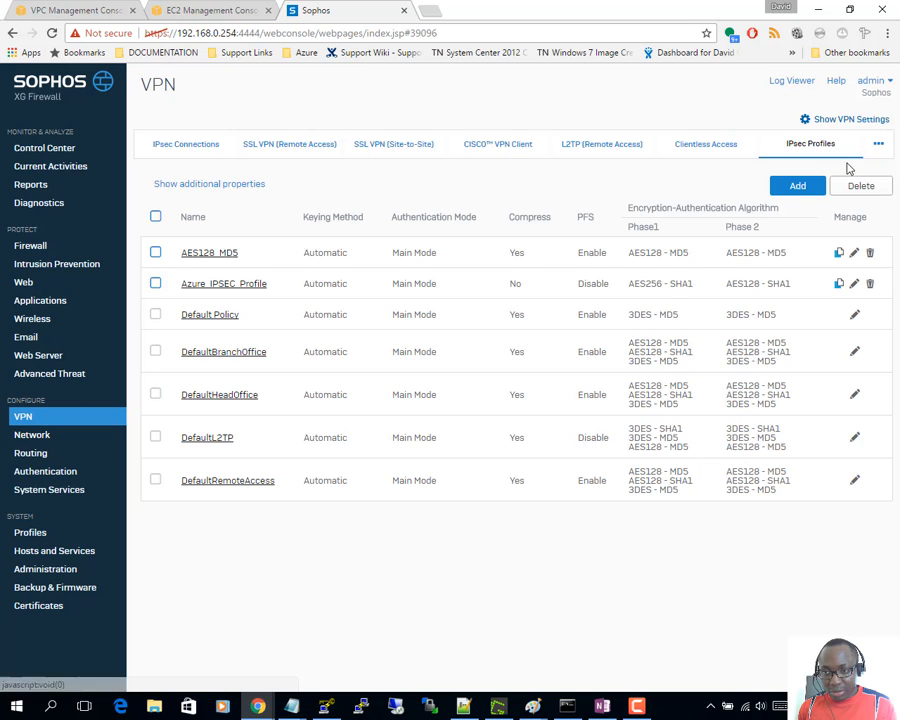
left_click(797, 185)
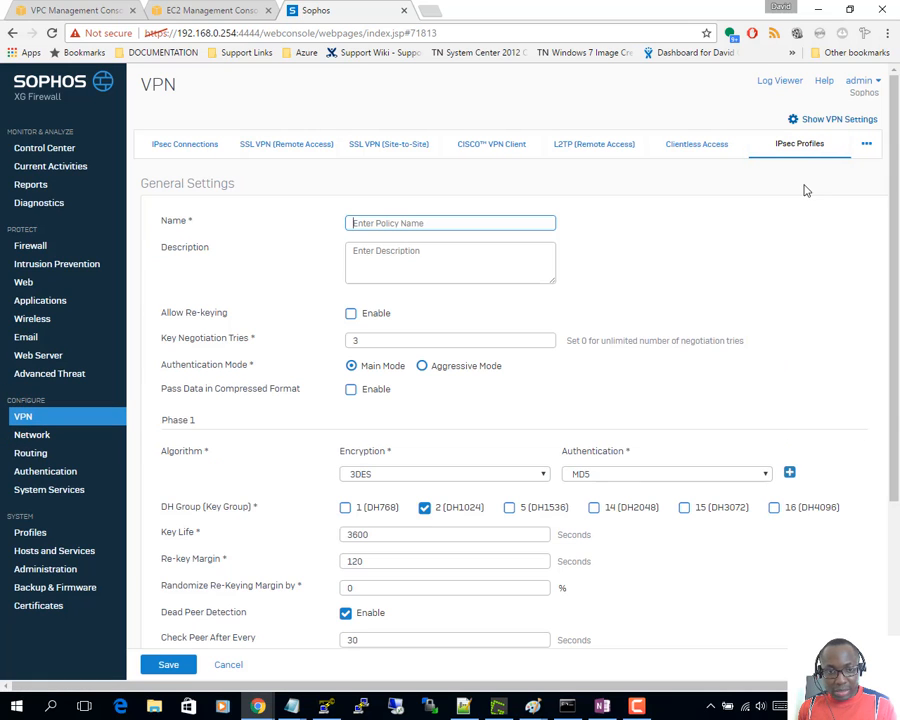
- Enter AWSProfile as the new IPsec profile's name
left_click(460, 223)
type("AWSProfile")
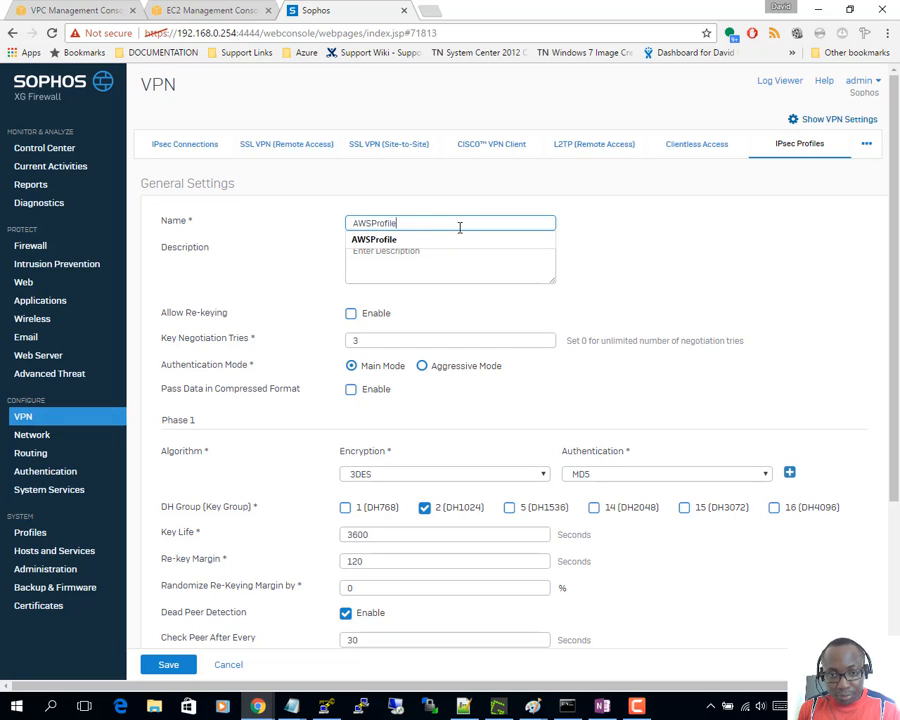
left_click(618, 218)
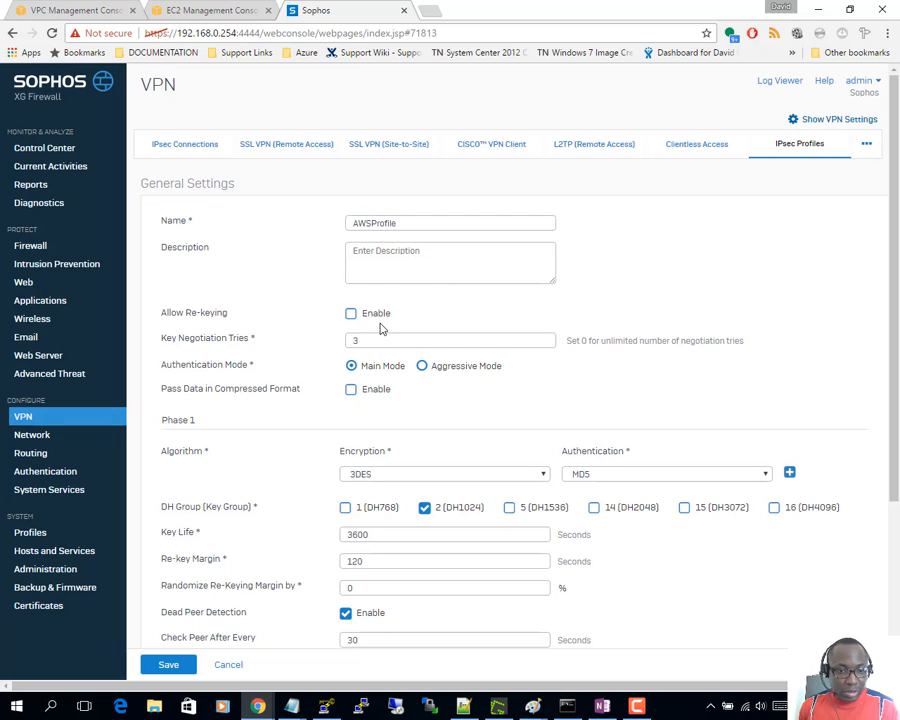
- Switch between the AWS and Sophos tabs, ending on the AWS VPN Connections page
left_click(84, 11)
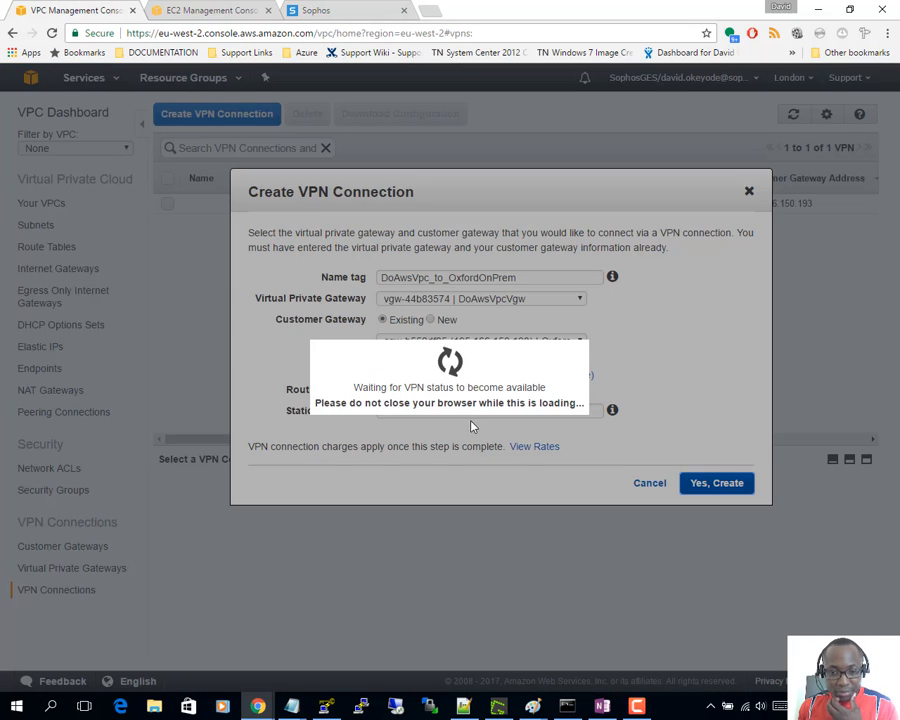
left_click(330, 10)
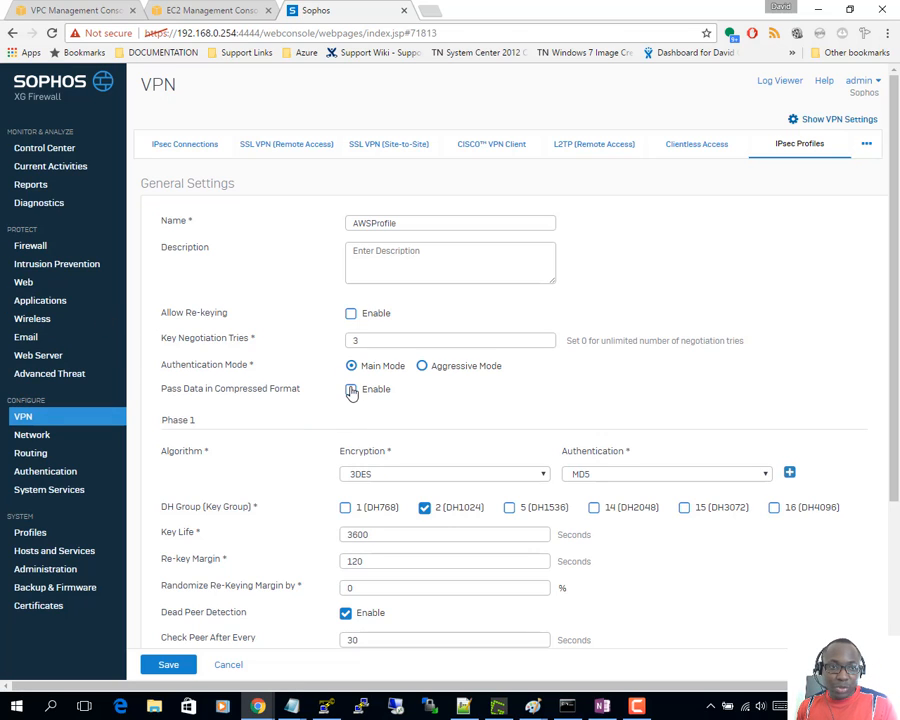
left_click(70, 9)
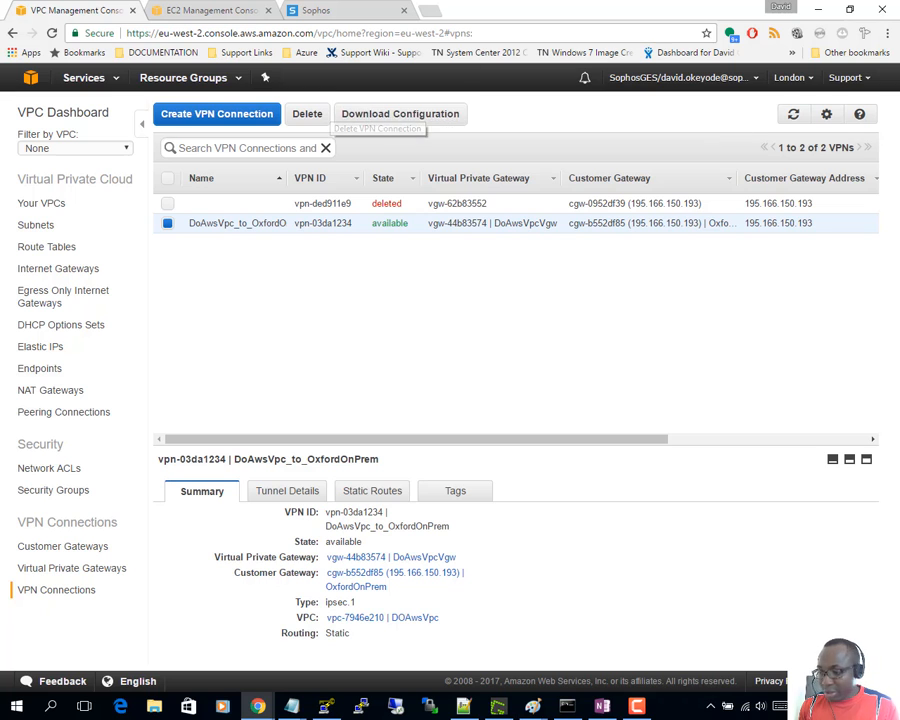
key("alt+Tab")
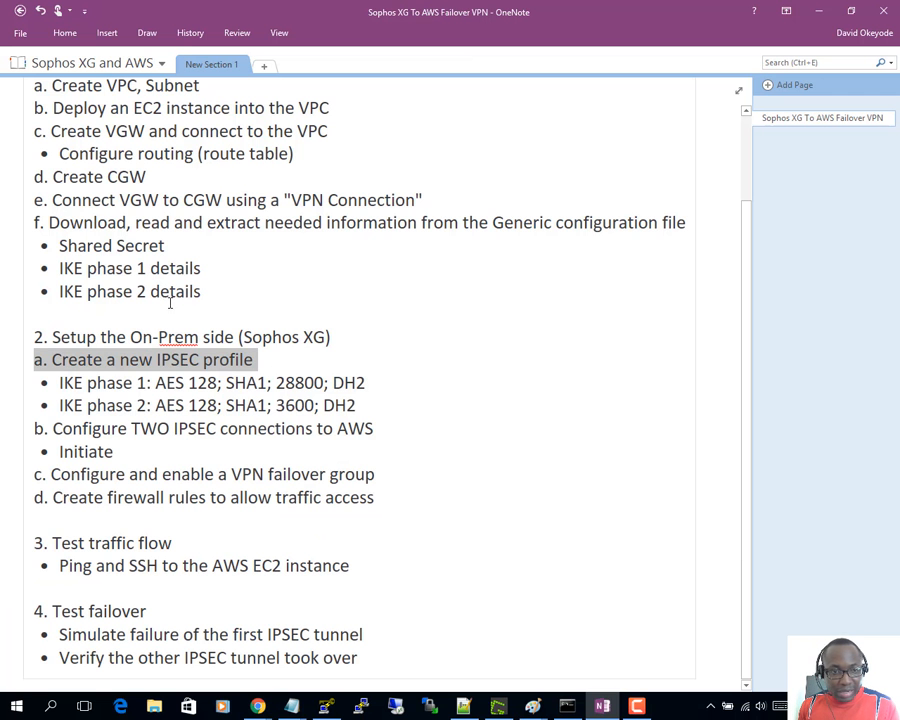
scroll(165, 293, "up", 2)
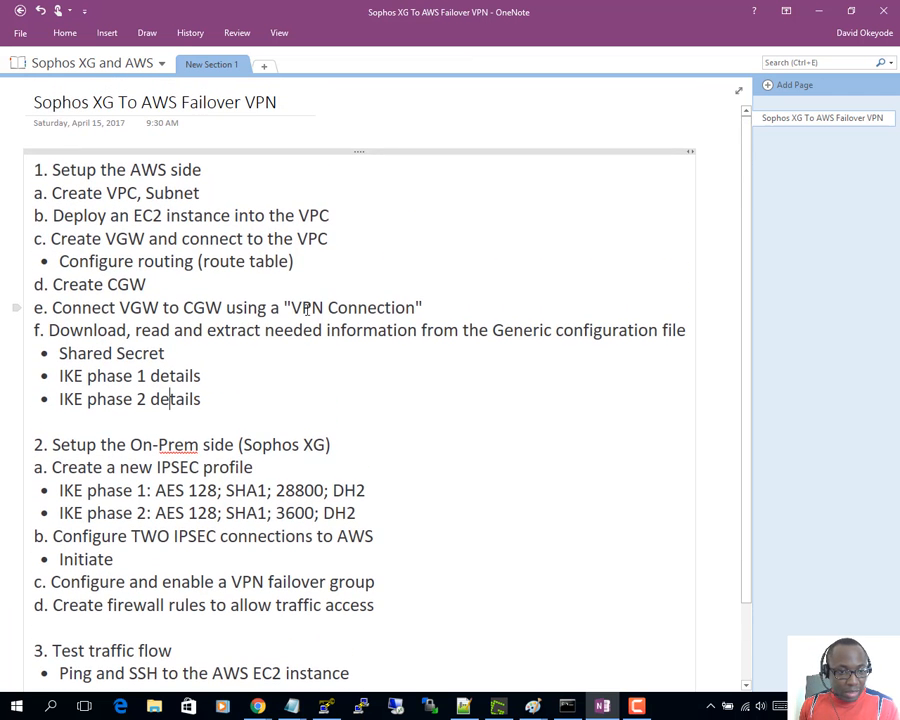
left_click_drag(48, 329, 219, 400)
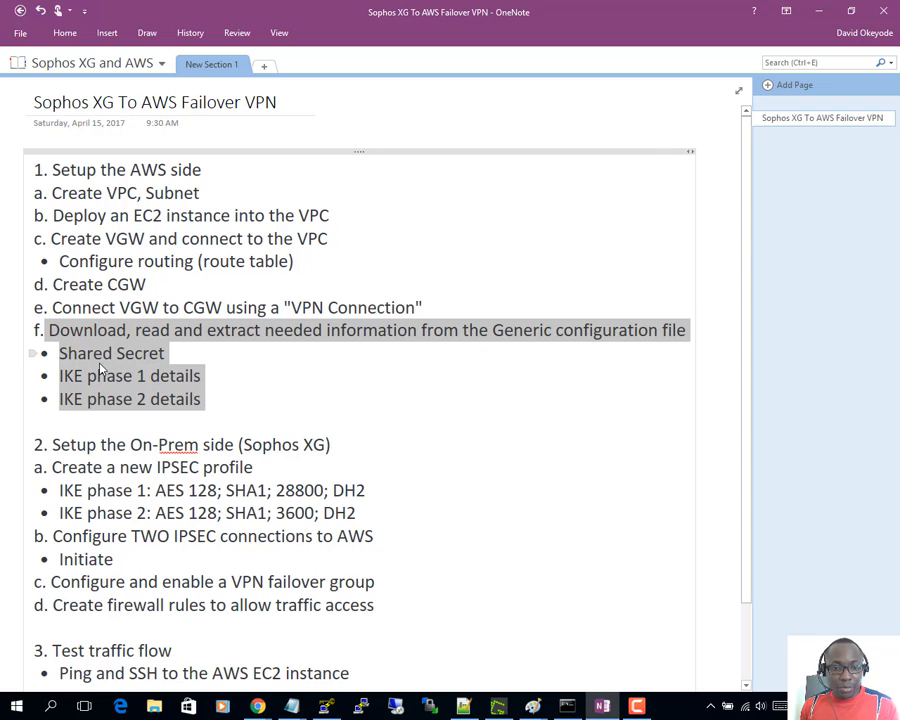
left_click(818, 18)
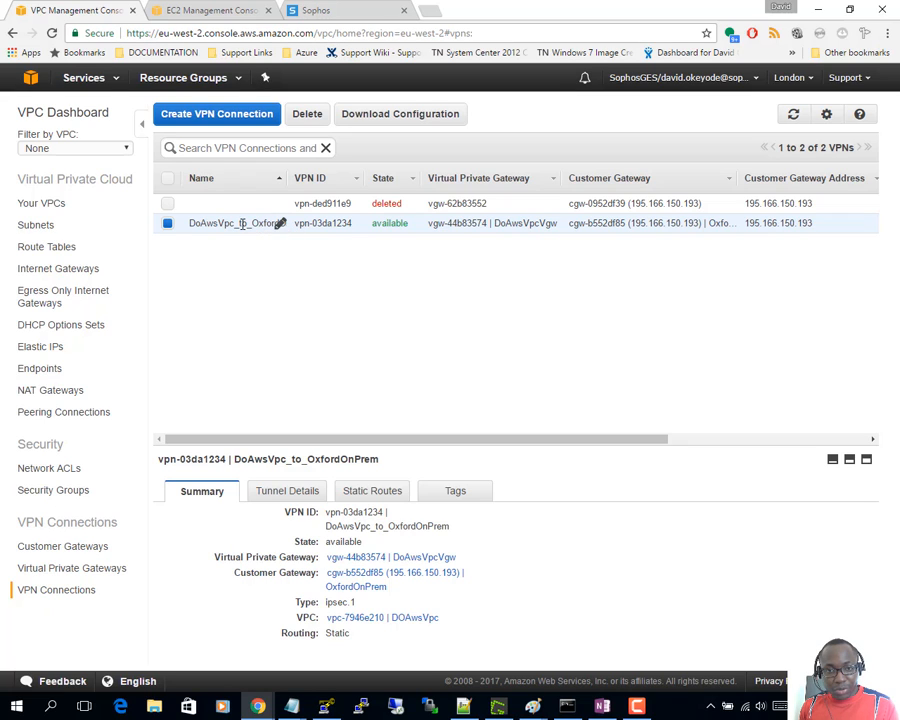
- Download the DoAwsVpc_to_OxfordOnPrem configuration with vendor Generic as vpn-03da1234.txt
left_click(392, 117)
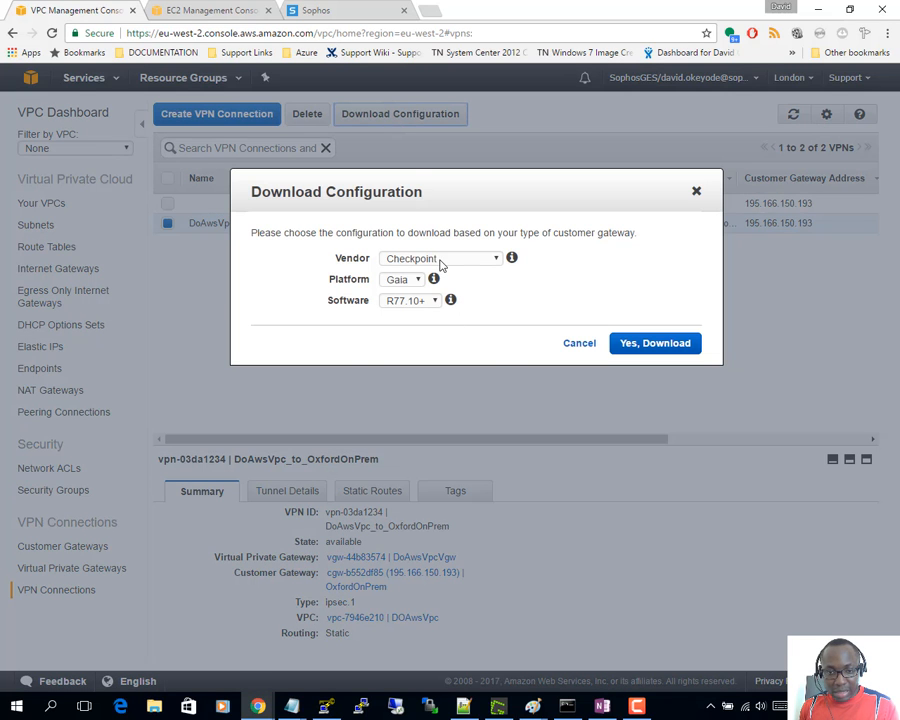
left_click(440, 259)
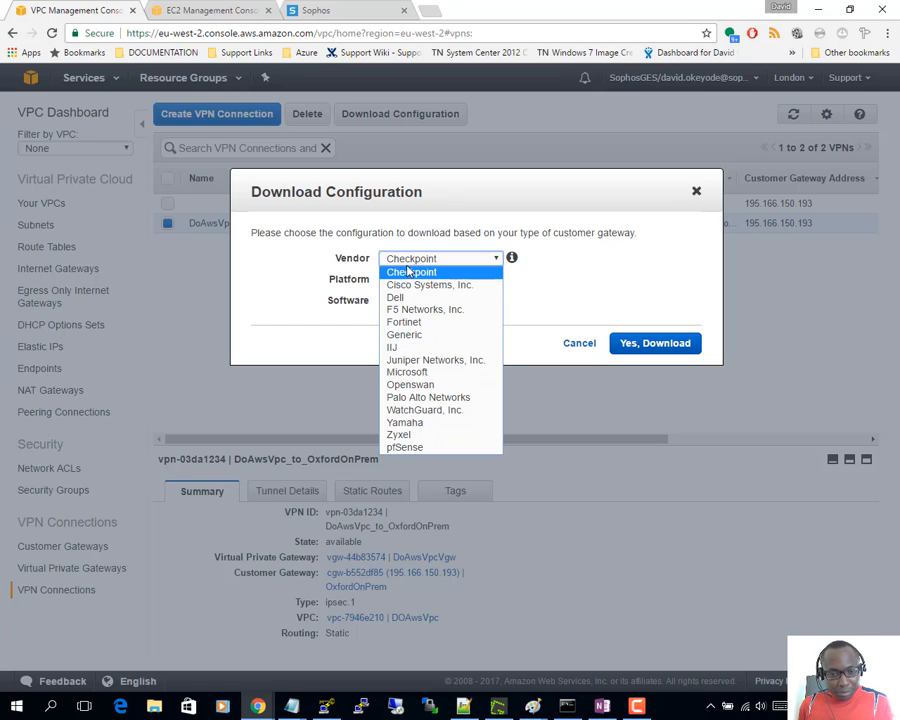
left_click(429, 342)
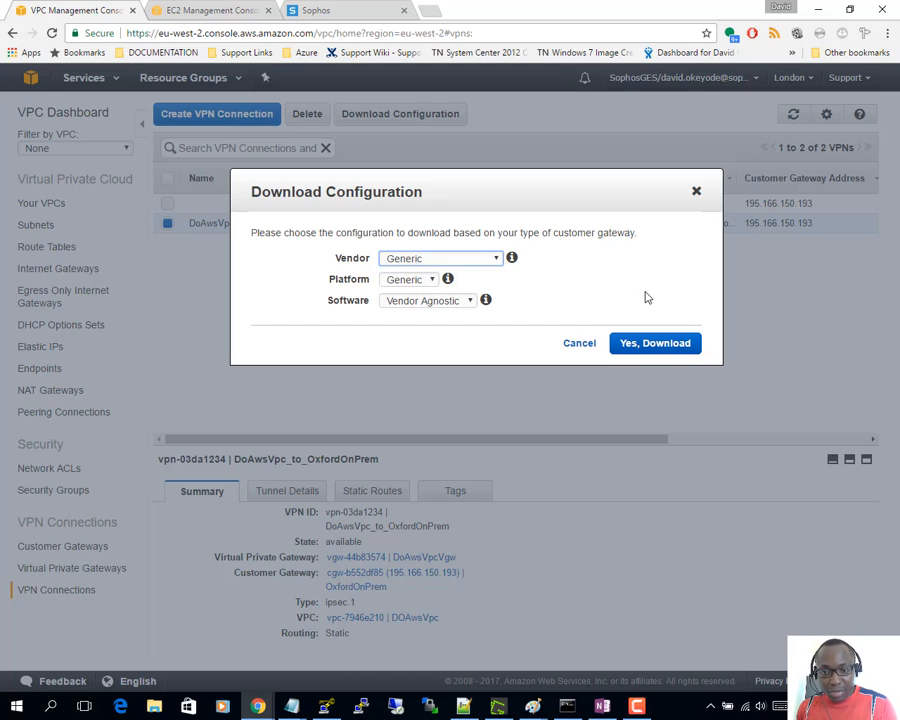
left_click(645, 345)
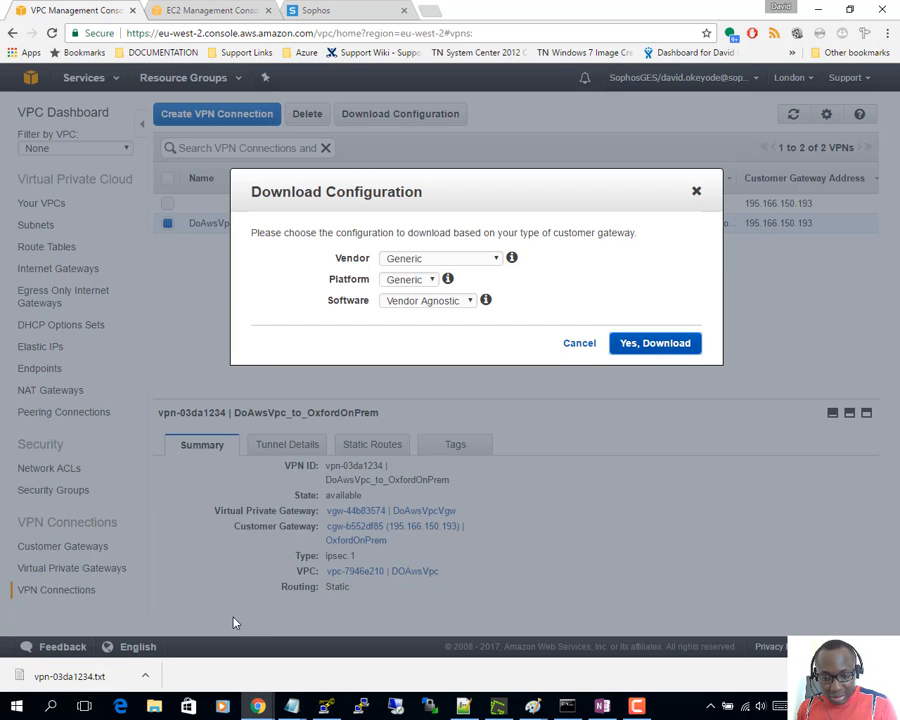
left_click_drag(30, 673, 466, 712)
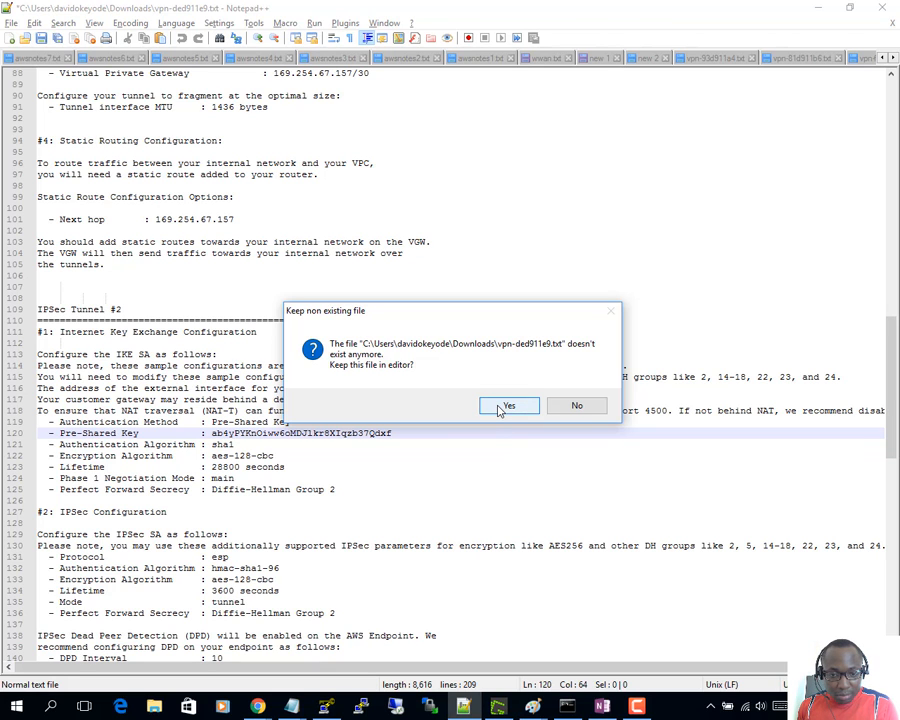
- Decline keeping the five deleted old VPN files open in Notepad++
left_click(572, 404)
left_click(571, 405)
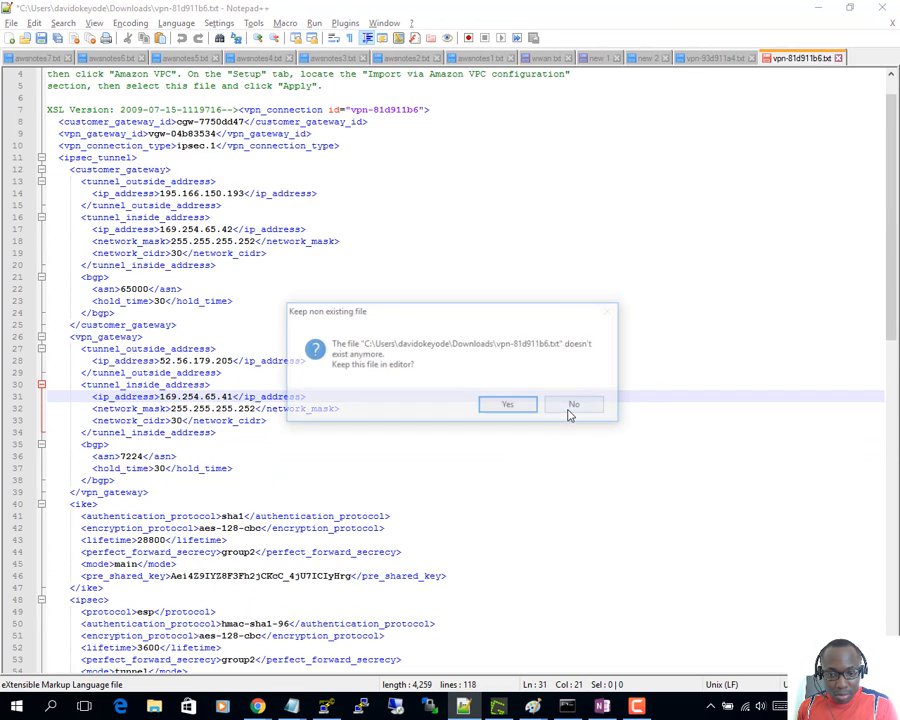
left_click(570, 406)
left_click(570, 414)
left_click(568, 412)
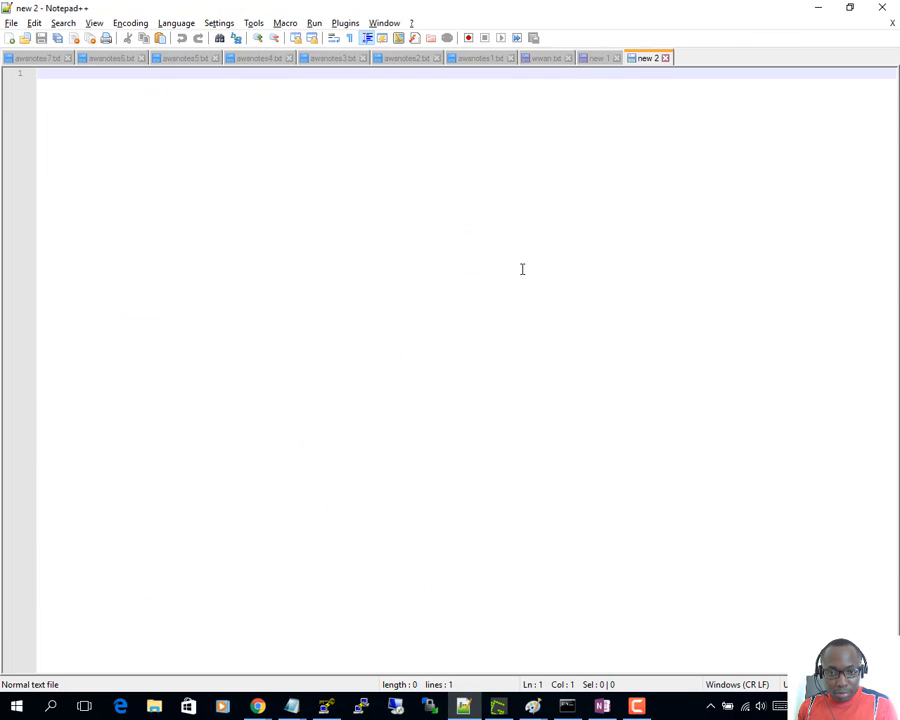
- Open the downloaded vpn-03da1234.txt from Chrome's download bar in Notepad++
left_click(818, 7)
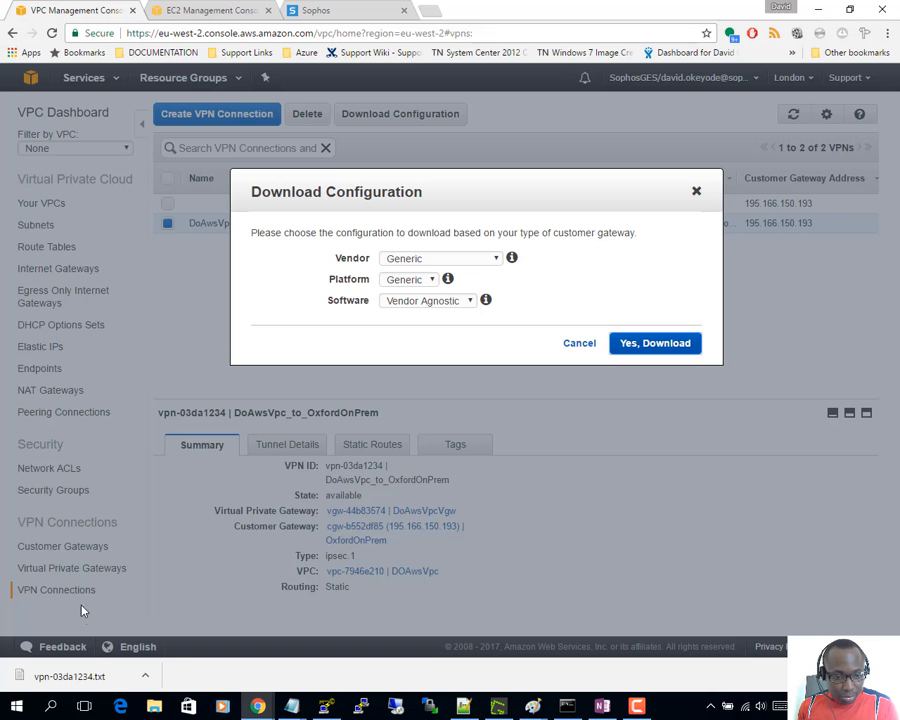
left_click(92, 679)
left_click(463, 706)
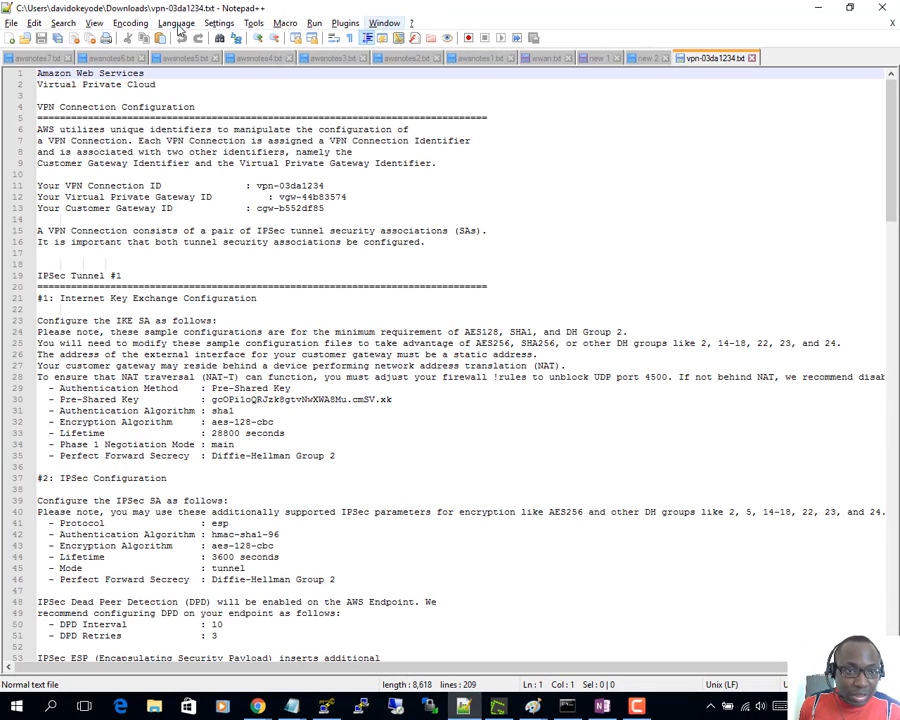
left_click(95, 23)
mouse_move(130, 23)
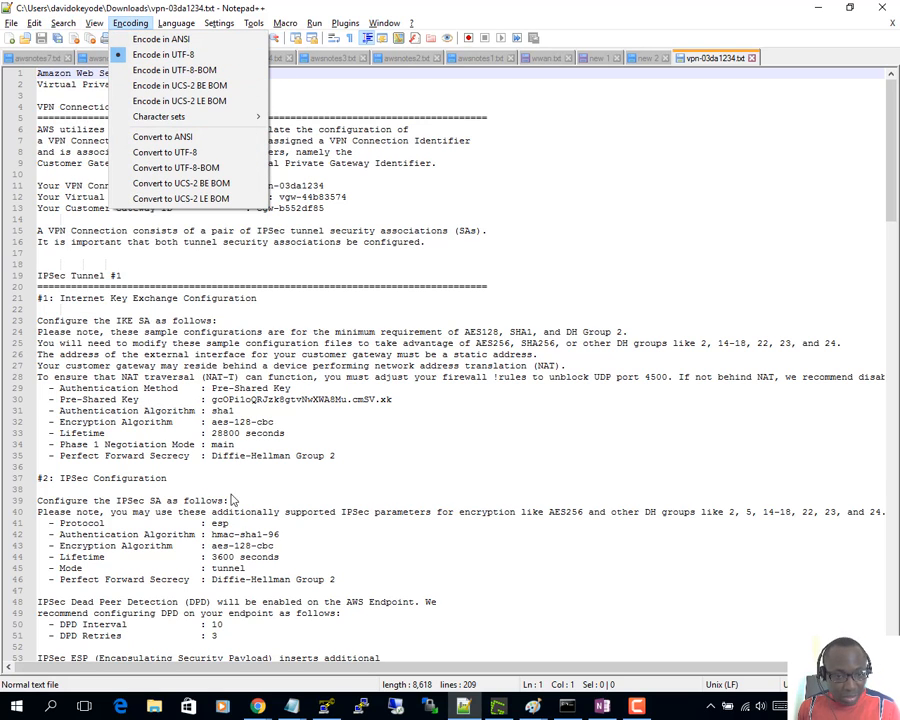
- Adjust the vpn-03da1234.txt zoom through View > Zoom, then Ctrl+scroll to enlarge the text
left_click(250, 478)
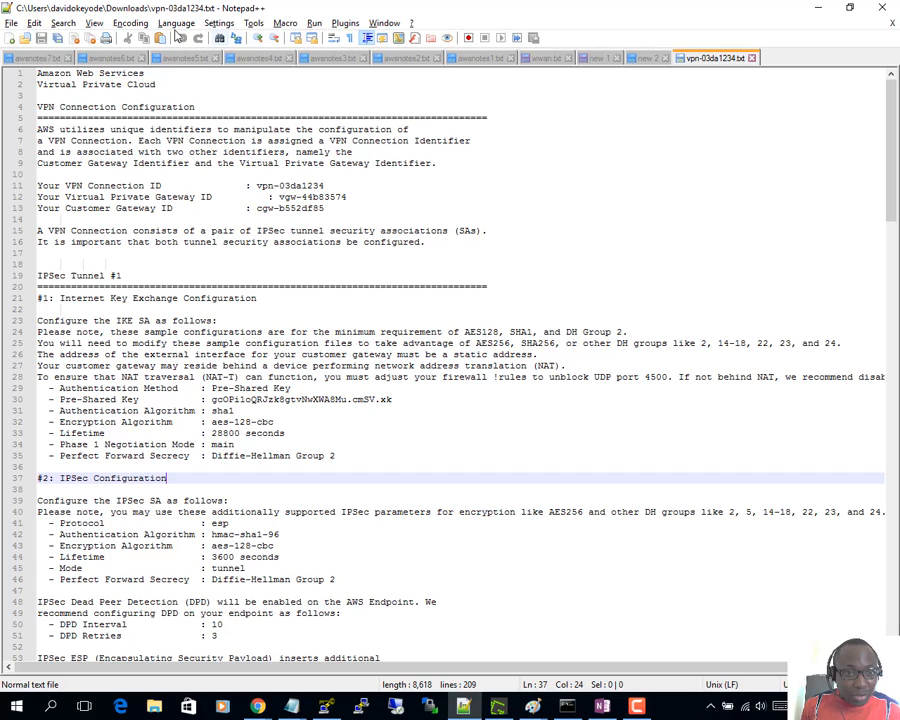
left_click(94, 23)
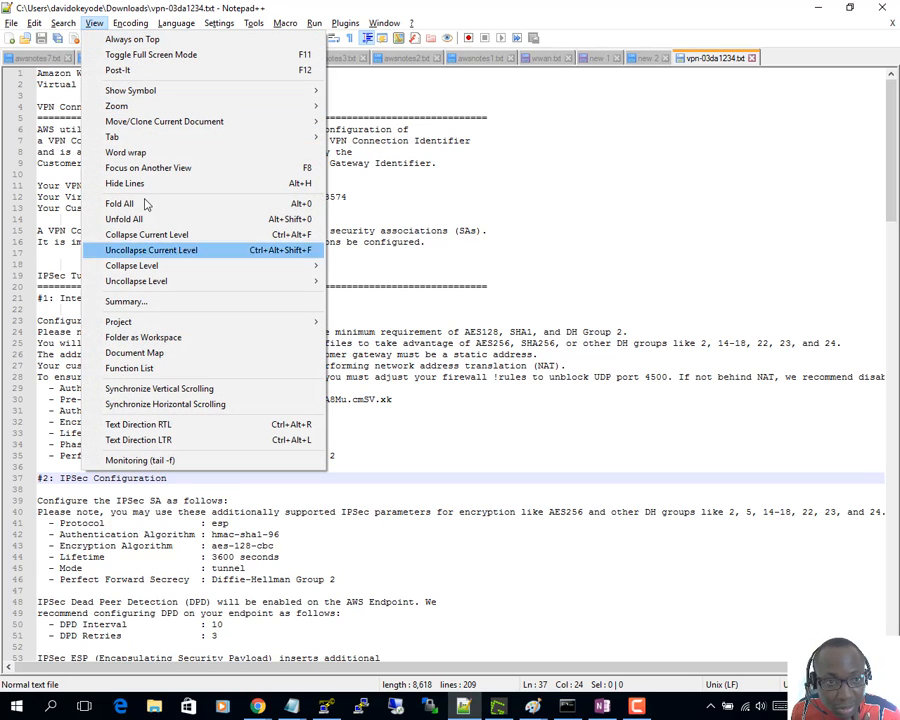
mouse_move(248, 106)
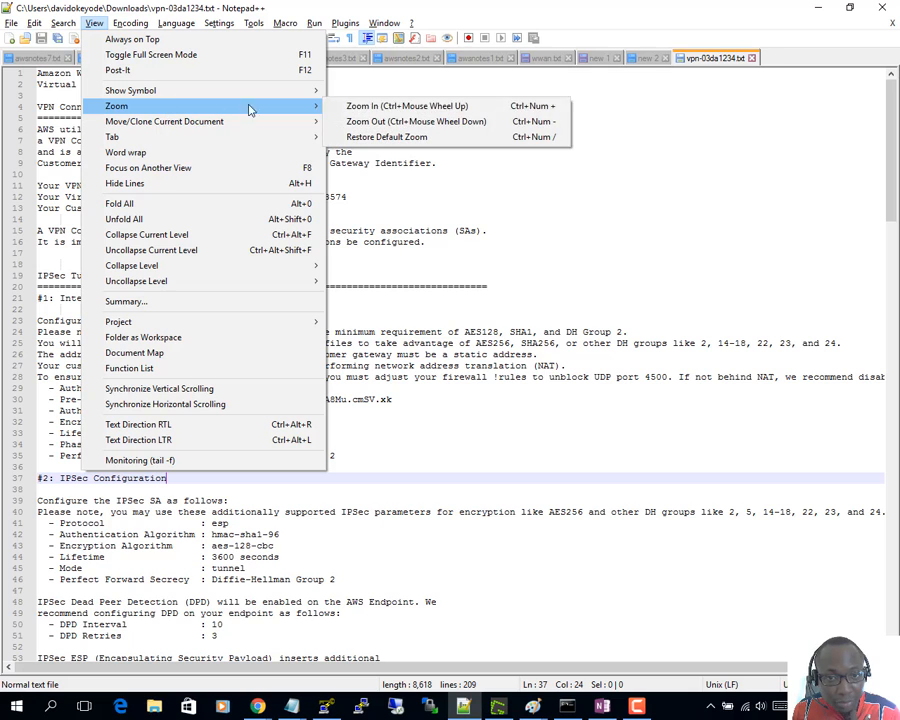
left_click(444, 121)
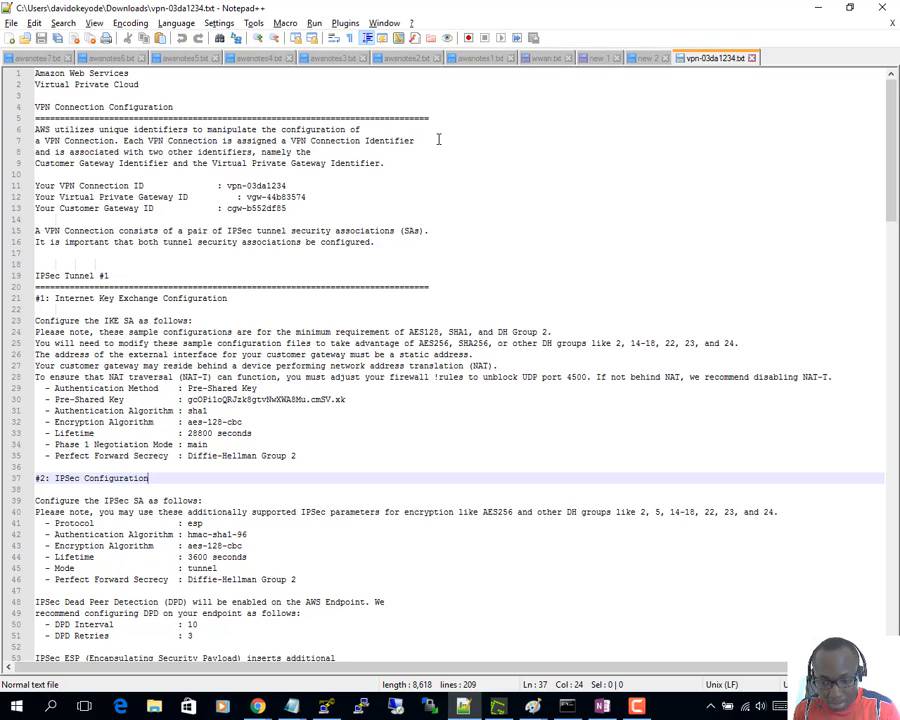
left_click(94, 22)
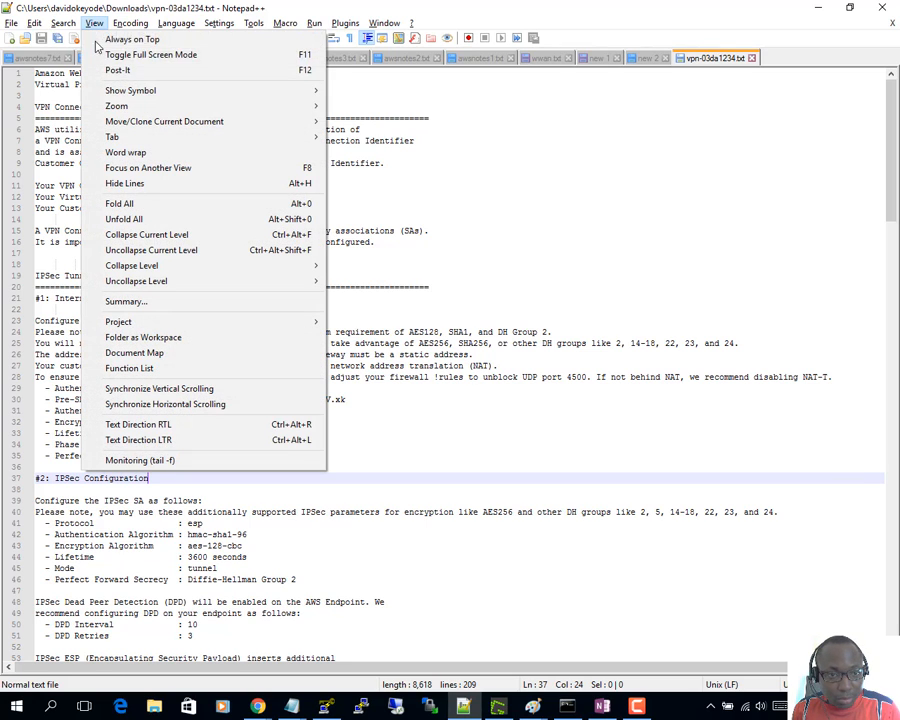
mouse_move(173, 107)
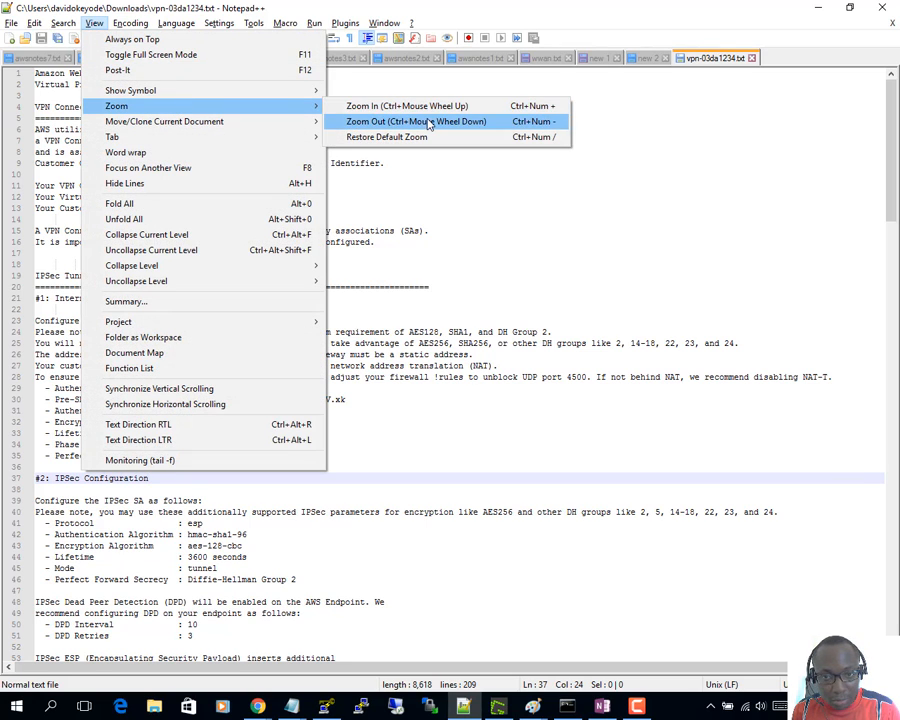
left_click(460, 232)
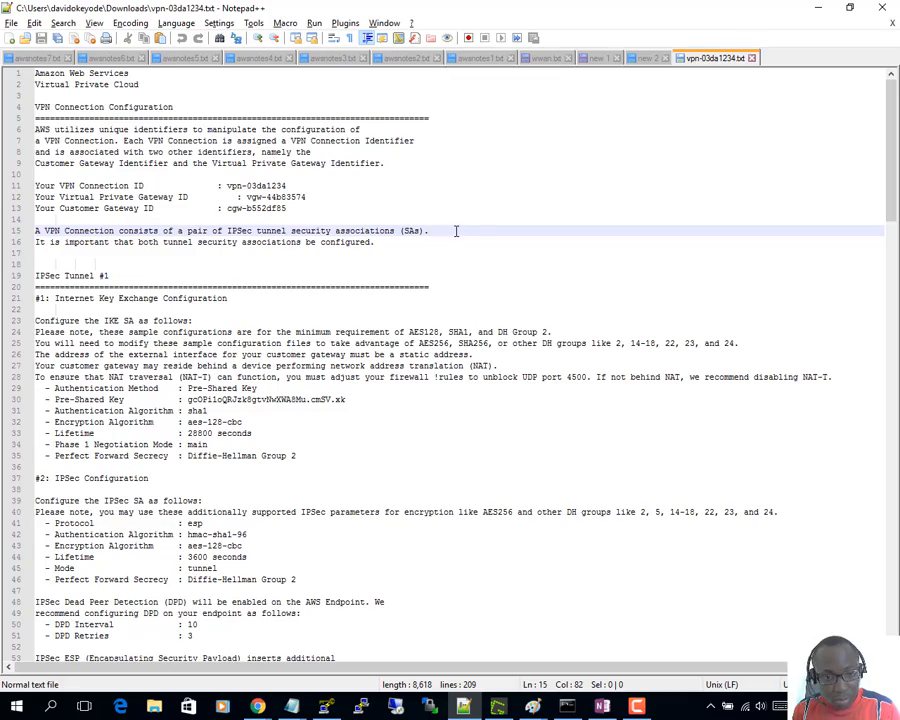
scroll(456, 231, "up", 4)
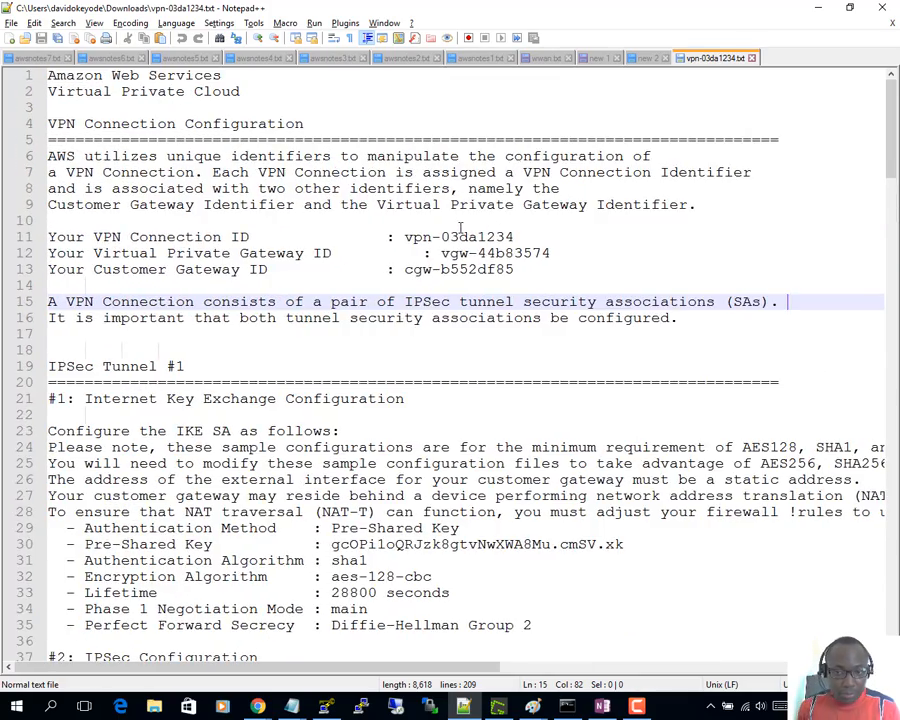
scroll(465, 228, "up", 1)
scroll(470, 235, "down", 5)
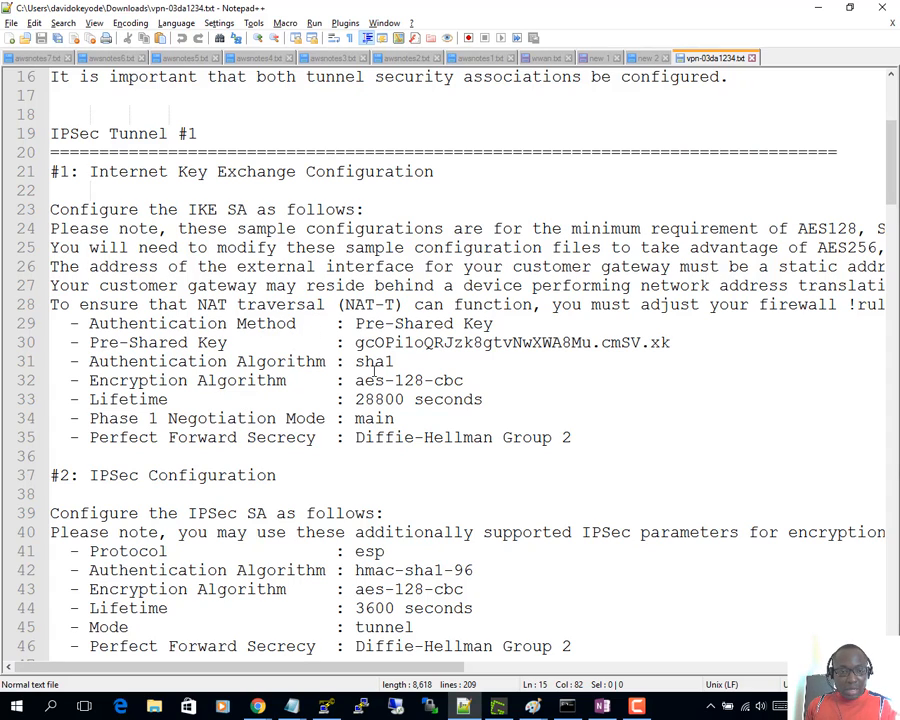
left_click_drag(357, 343, 680, 344)
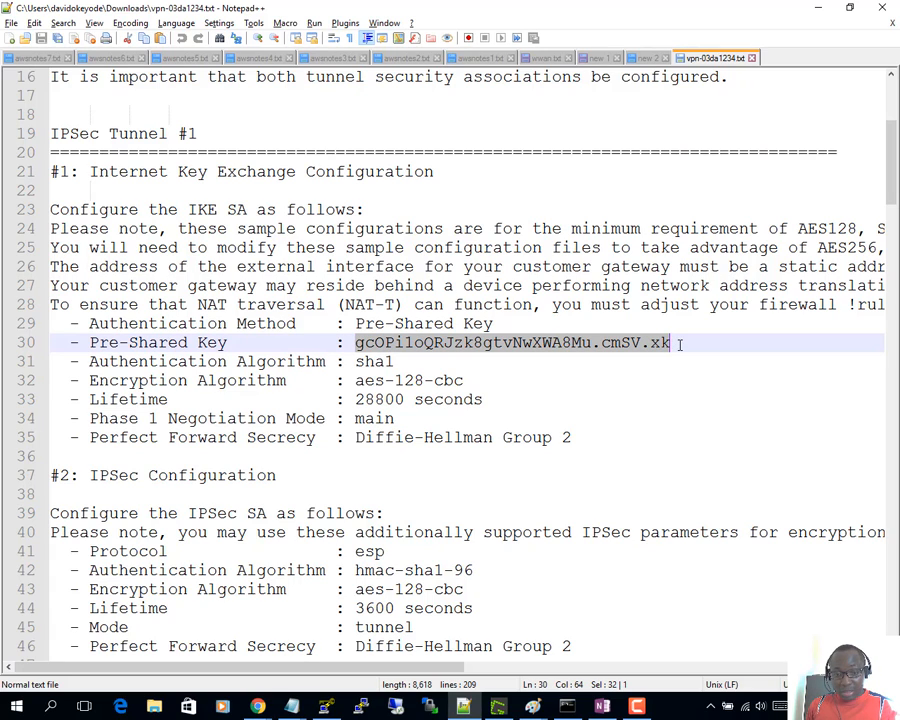
double_click(370, 362)
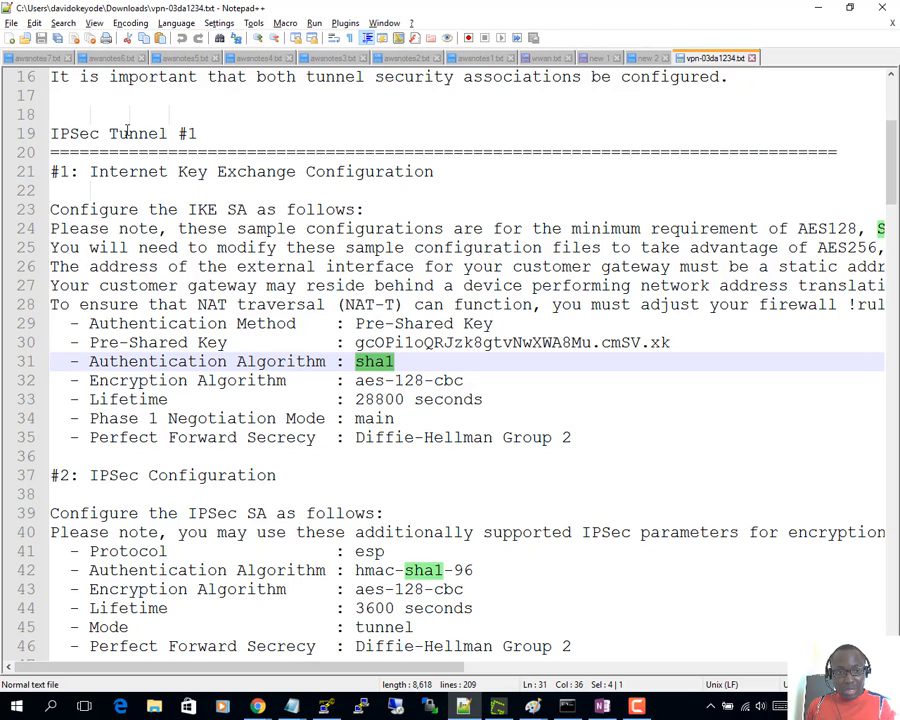
left_click(225, 135)
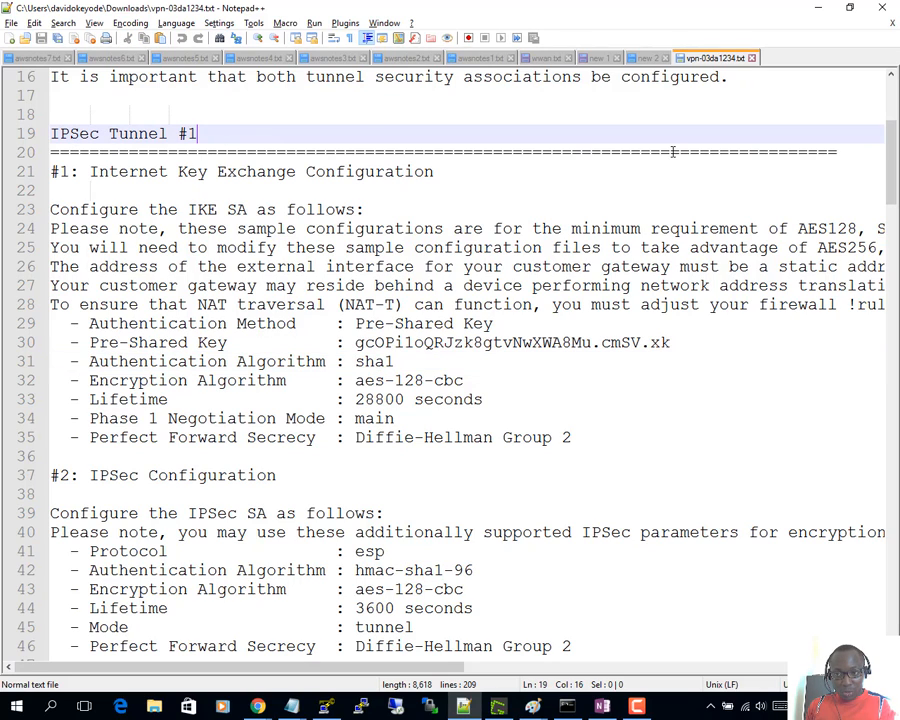
left_click_drag(880, 186, 877, 449)
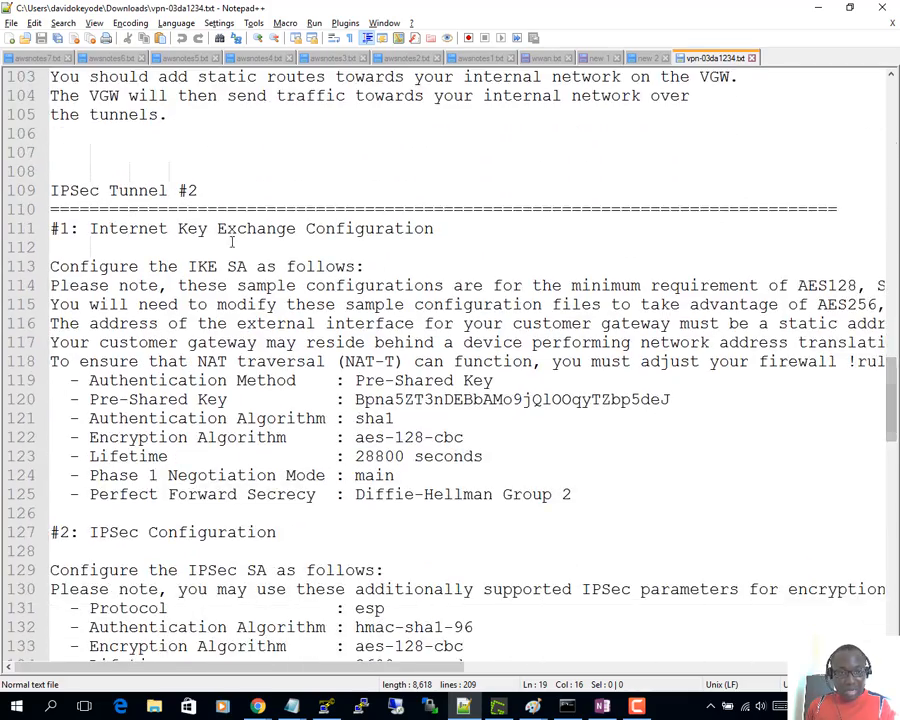
left_click(219, 192)
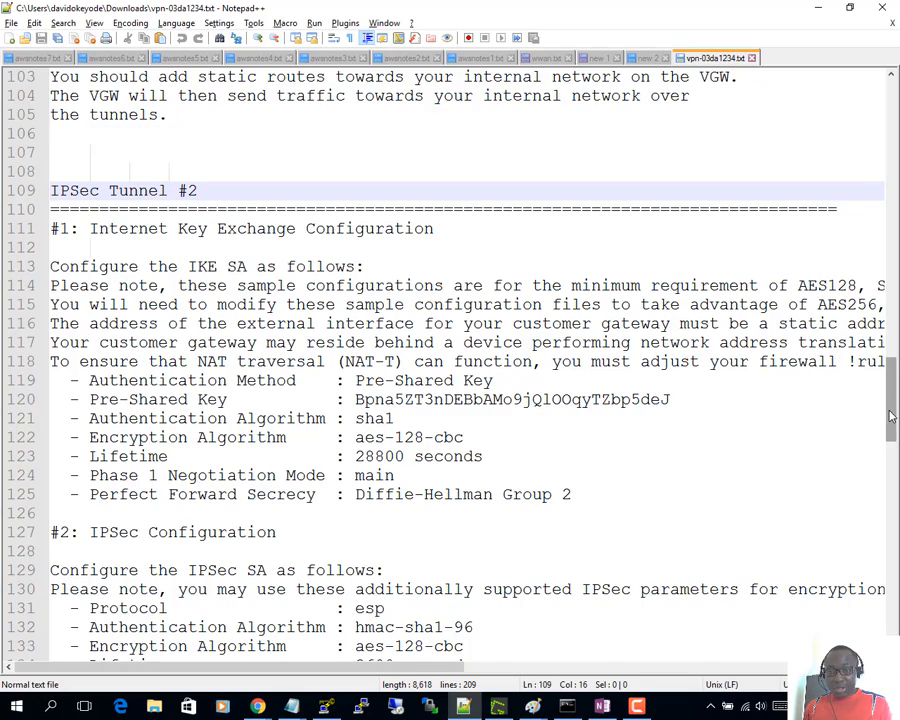
scroll(876, 399, "up", 17)
scroll(573, 222, "up", 3)
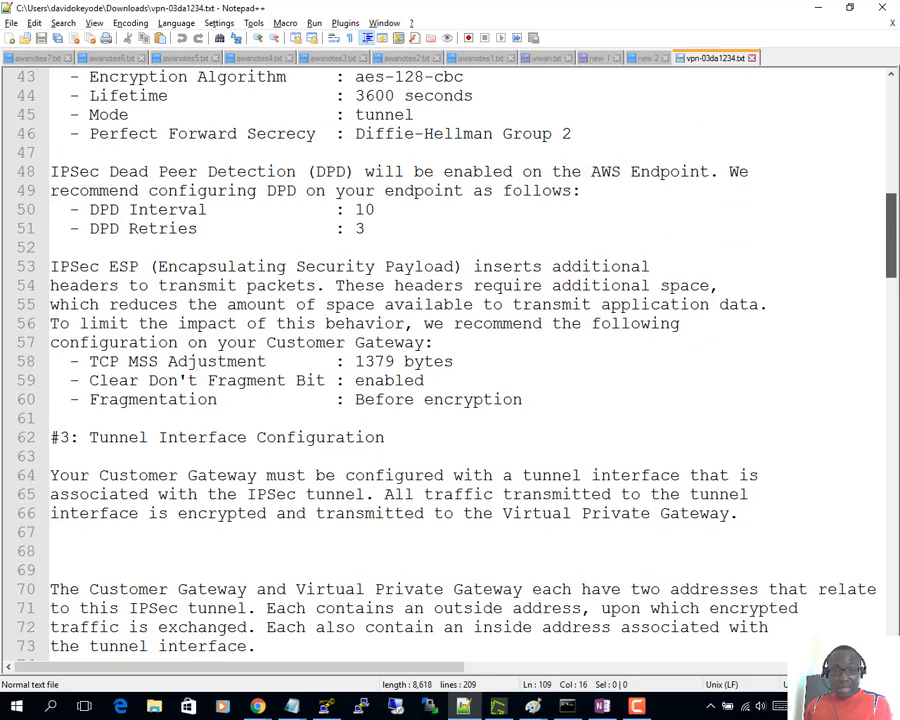
scroll(573, 222, "up", 5)
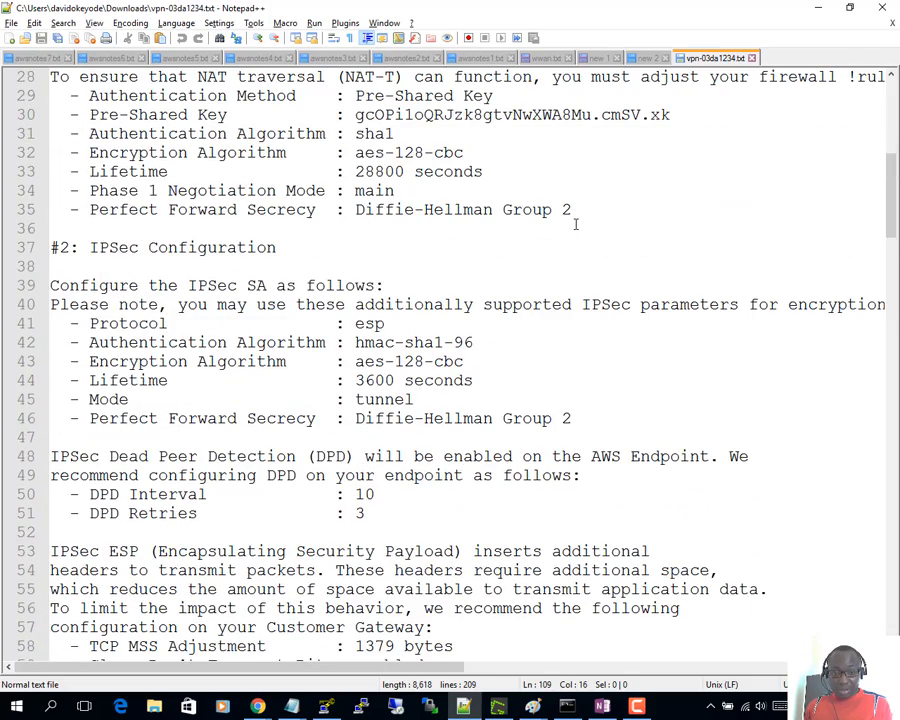
scroll(573, 224, "up", 2)
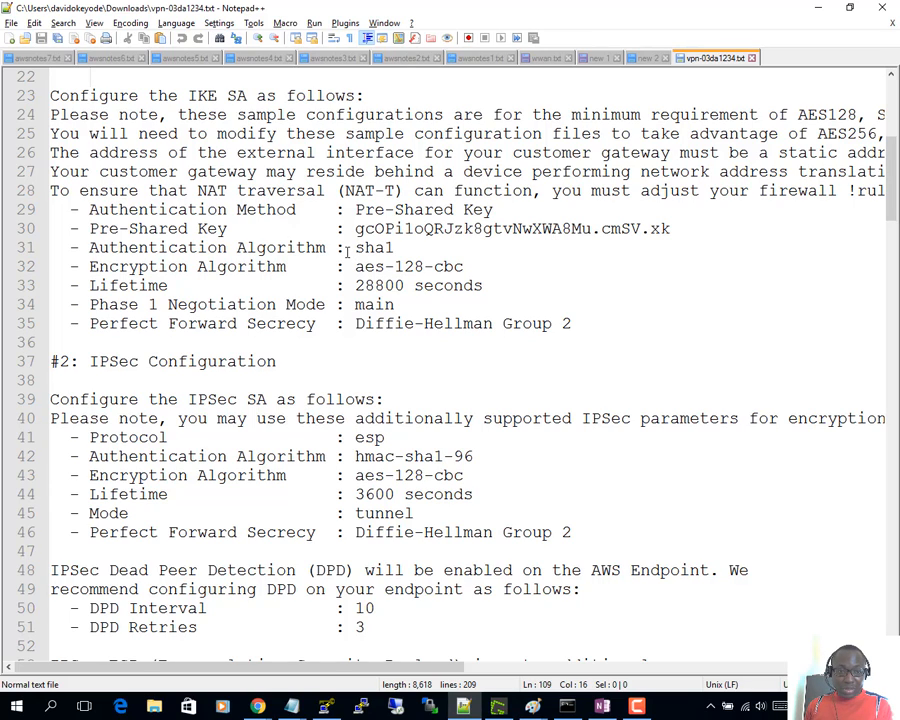
- Review Tunnel 1 phase 1 (sha1, aes-128-cbc, 28800 s) and IPsec (hmac-sha1-96, aes-128-cbc, 3600 s, DH Group 2) values
double_click(356, 247)
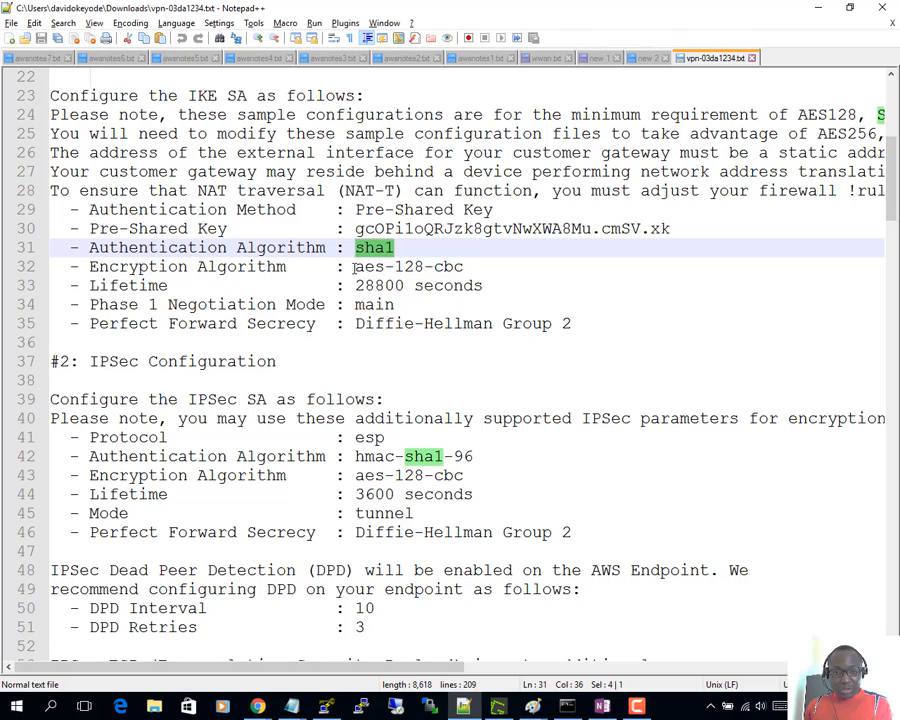
left_click_drag(355, 266, 490, 262)
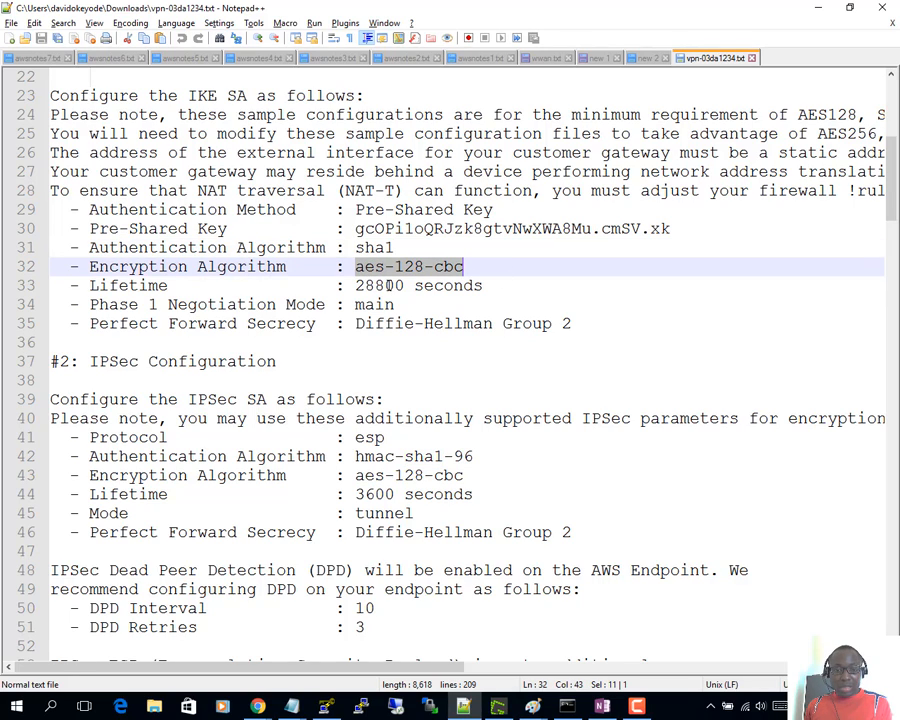
left_click_drag(355, 285, 413, 285)
scroll(400, 390, "down", 1)
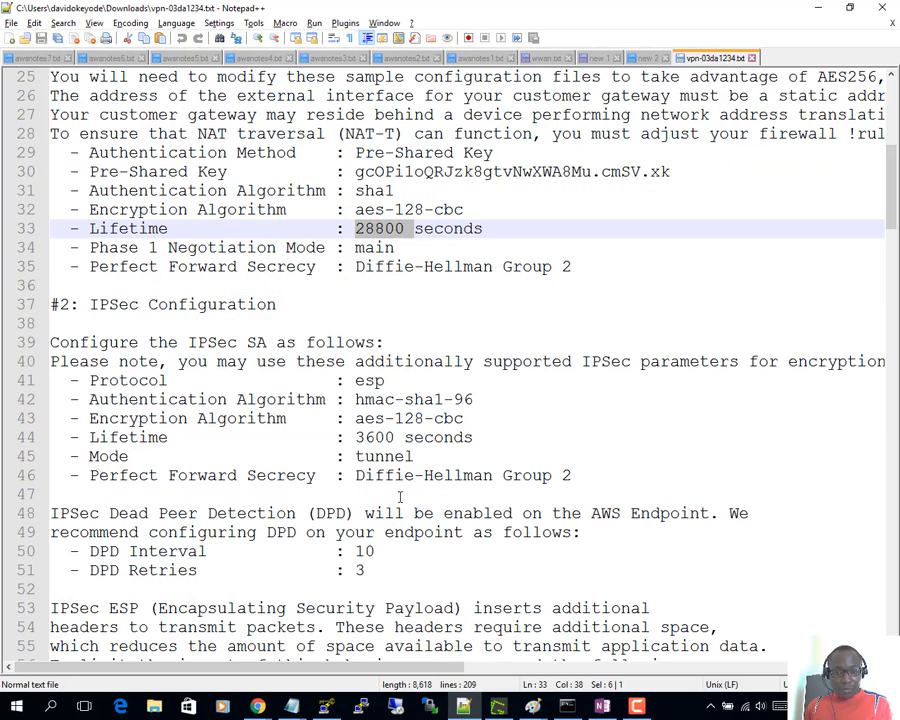
left_click_drag(355, 400, 476, 400)
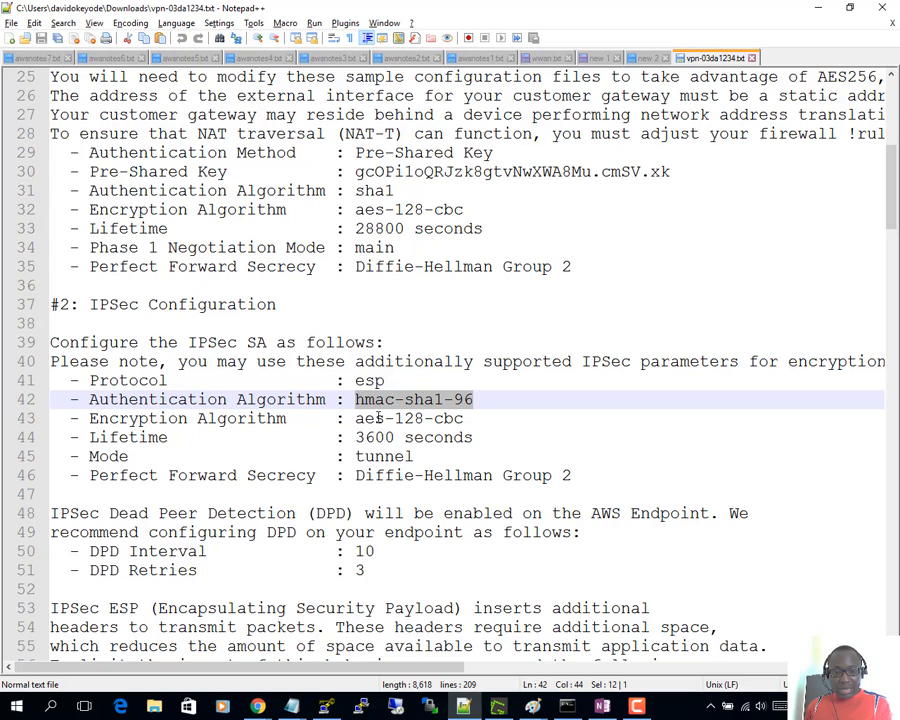
left_click_drag(356, 418, 465, 418)
left_click_drag(356, 437, 407, 437)
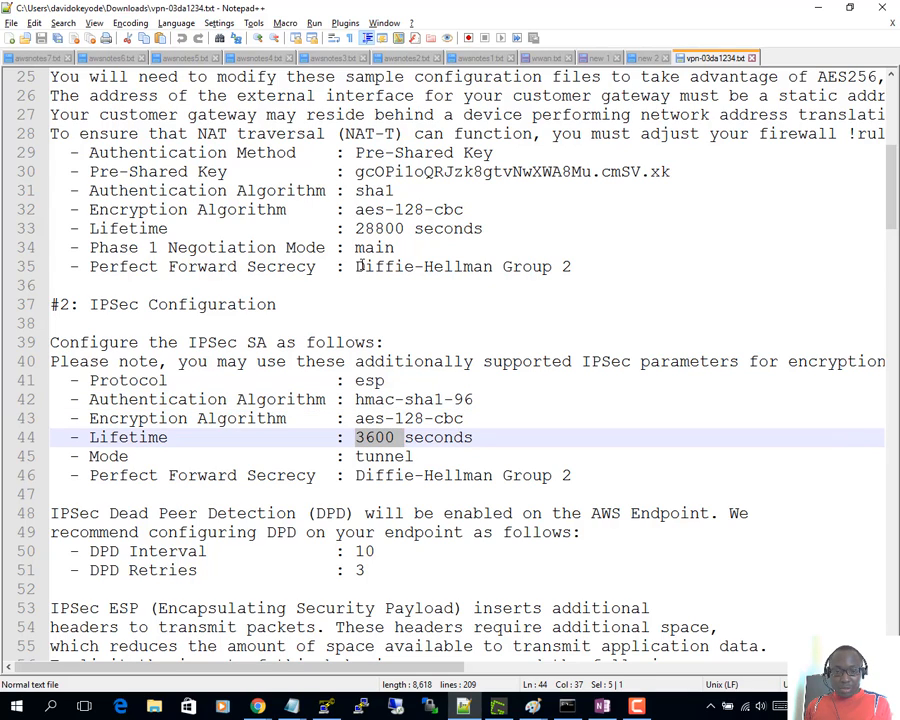
left_click_drag(360, 266, 573, 266)
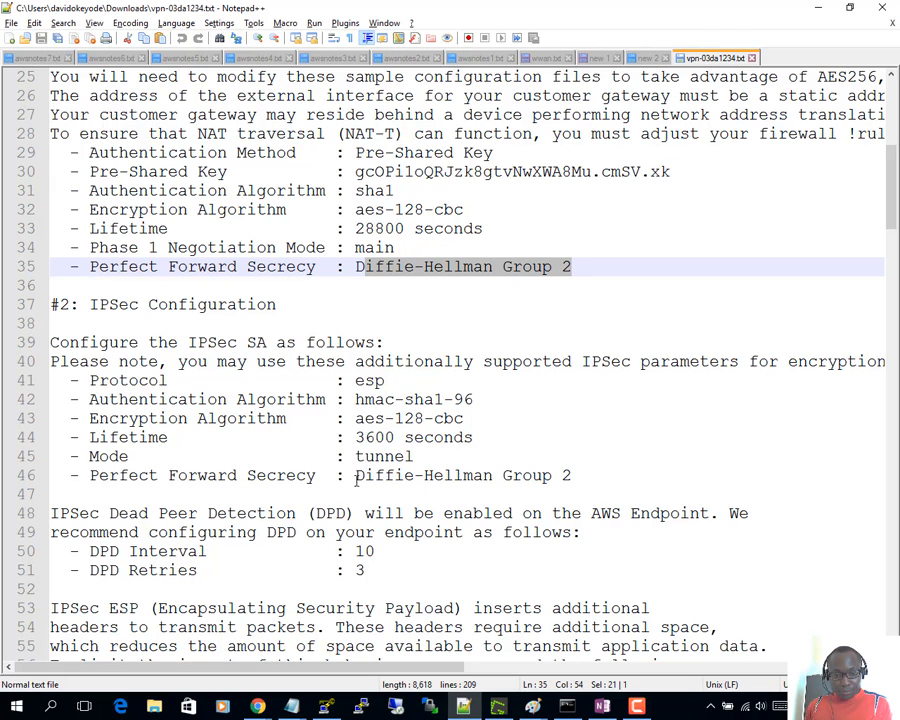
left_click_drag(364, 475, 522, 475)
- Note the DPD interval of 10, then move Notepad++ aside and return to the Sophos profile
left_click(255, 532)
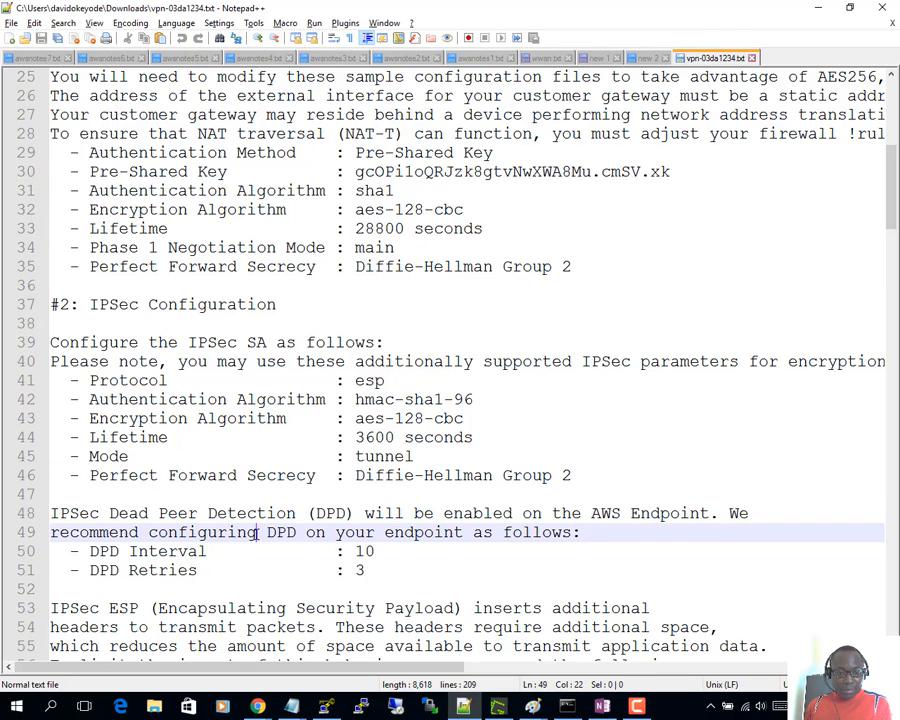
scroll(235, 532, "down", 1)
scroll(235, 532, "down", 1)
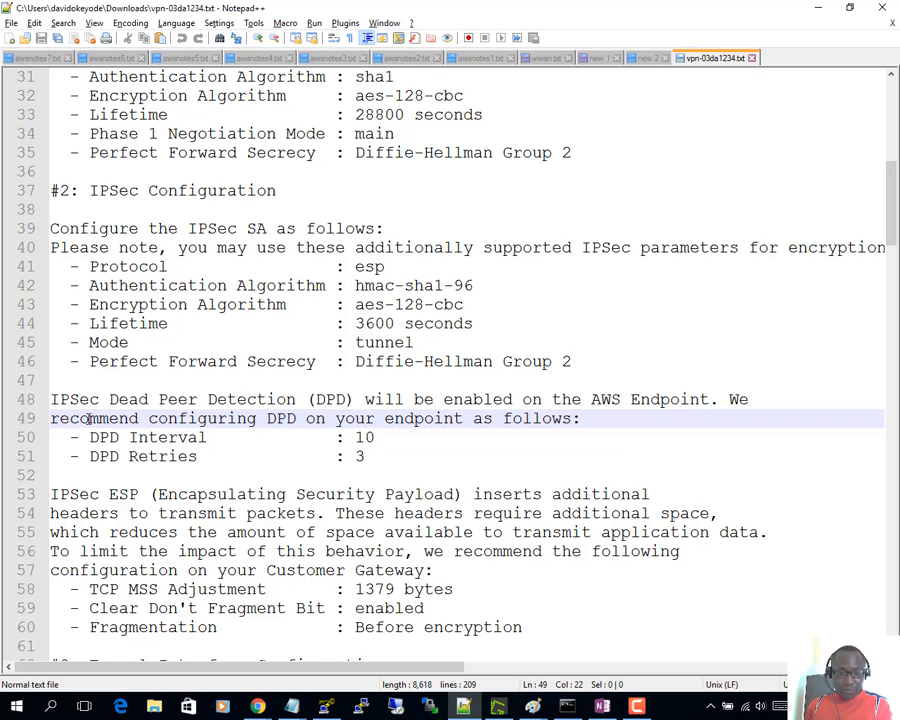
left_click_drag(355, 437, 372, 437)
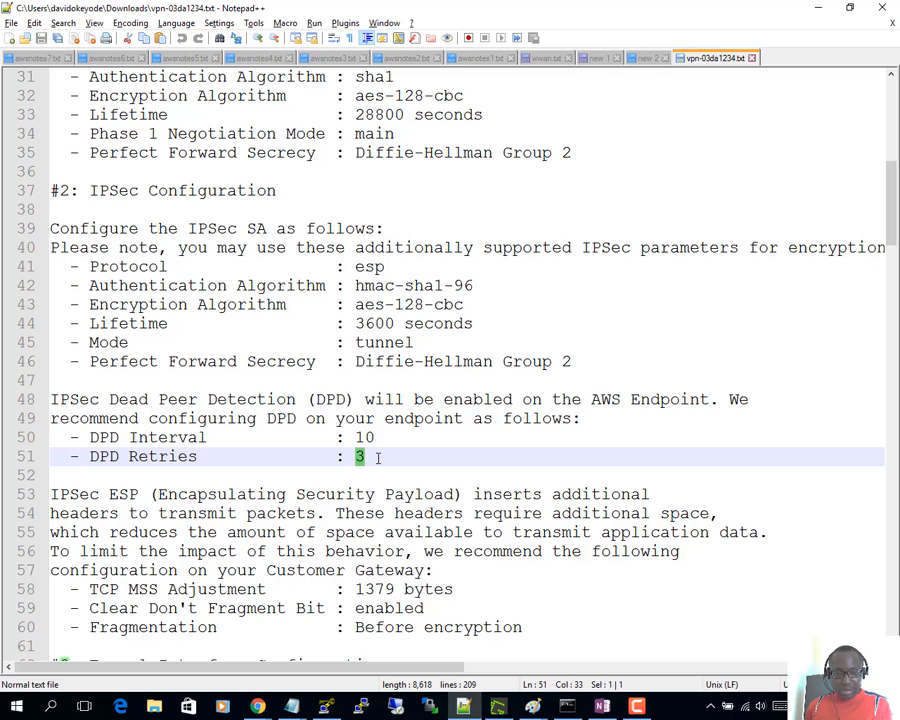
left_click_drag(383, 466, 246, 304)
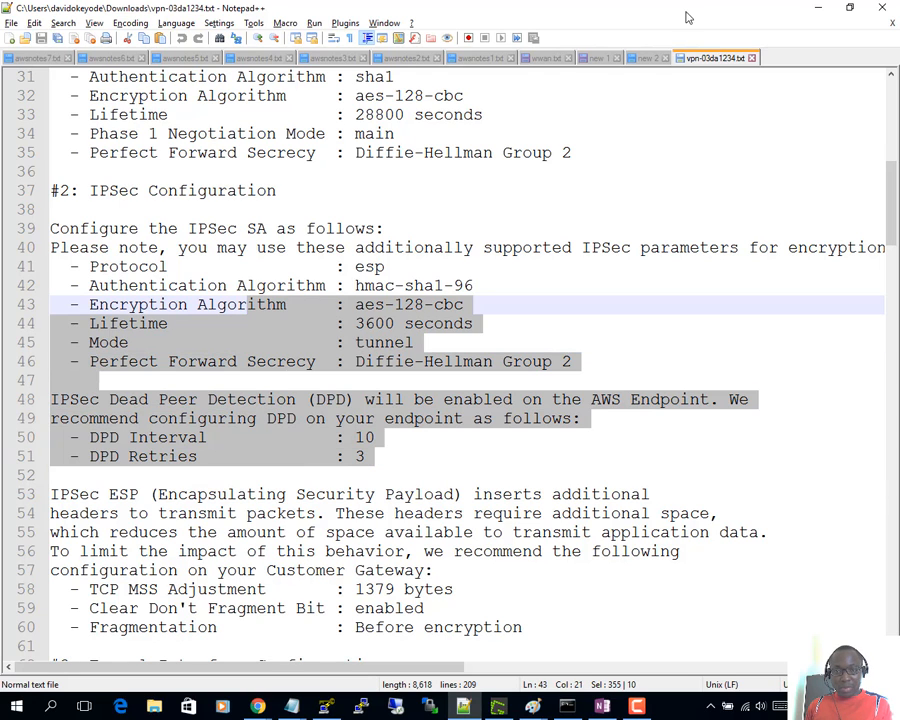
double_click(690, 15)
left_click_drag(870, 353, 899, 400)
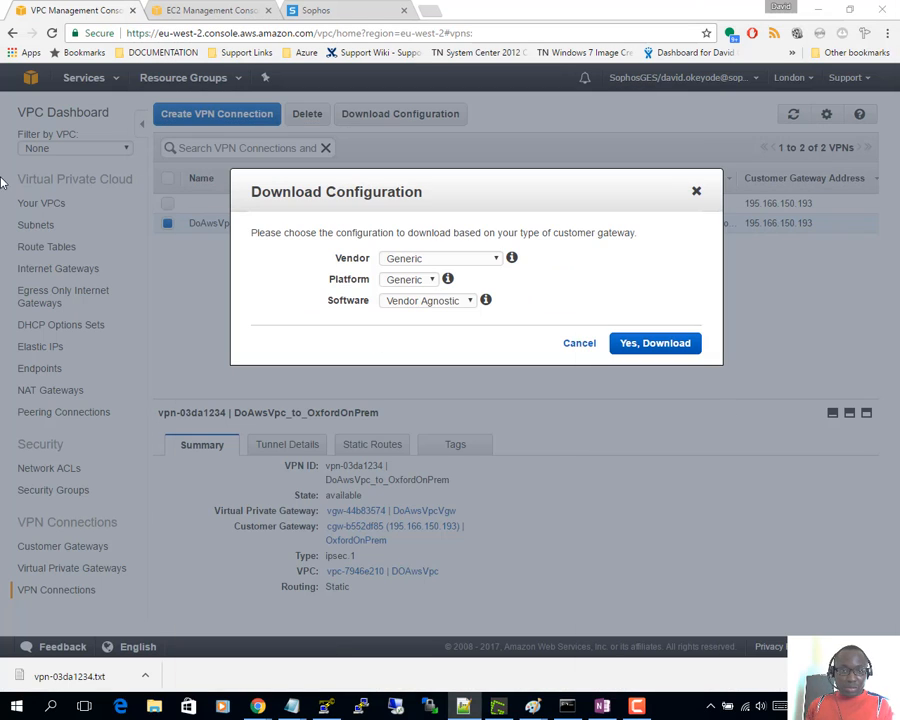
left_click(350, 9)
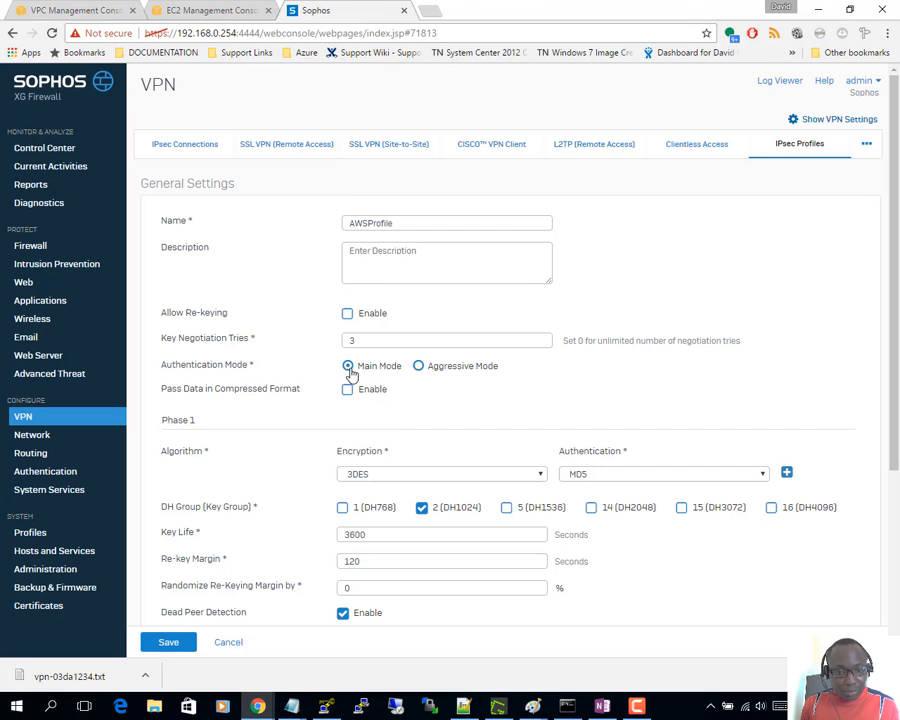
- Set Phase 1 to AES128 and SHA1 with DH group 2 and a 28800-second key life
left_click(356, 474)
left_click(369, 516)
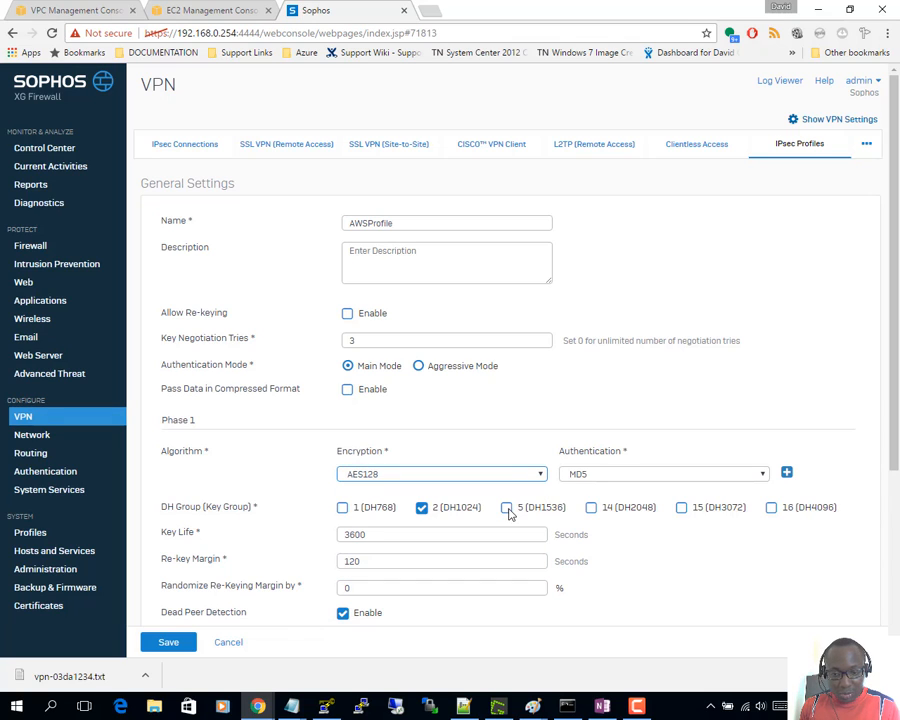
left_click(578, 474)
left_click(592, 502)
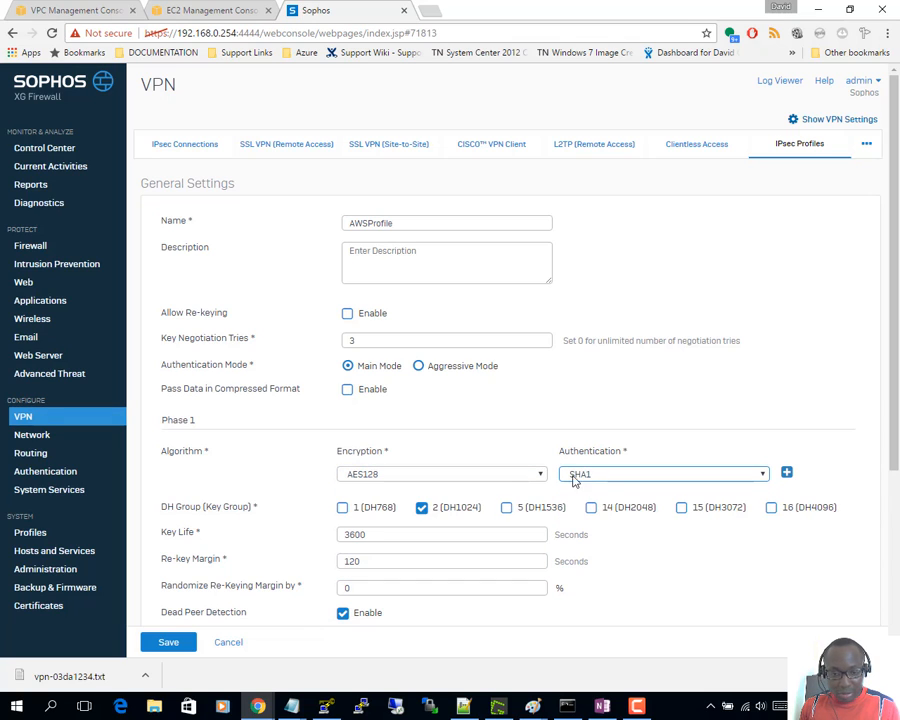
scroll(424, 500, "down", 2)
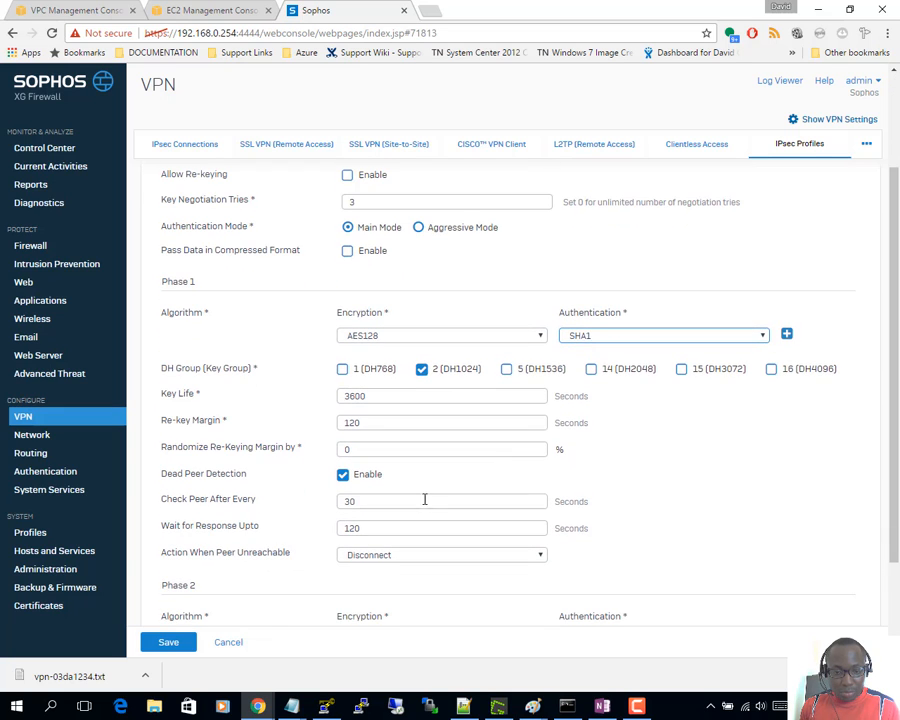
left_click_drag(388, 391, 286, 390)
type("288")
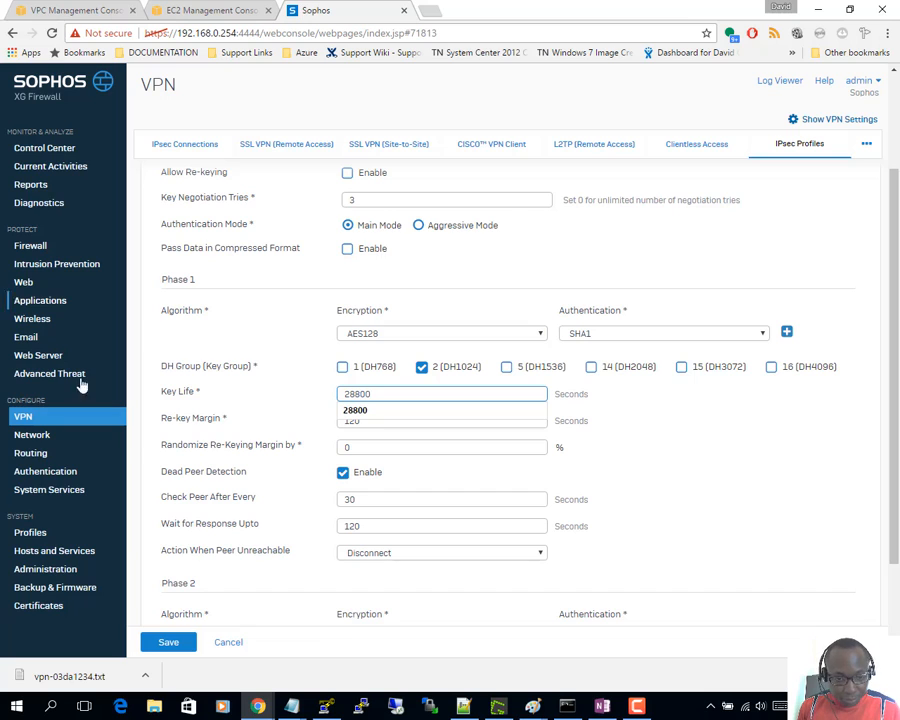
left_click(287, 425)
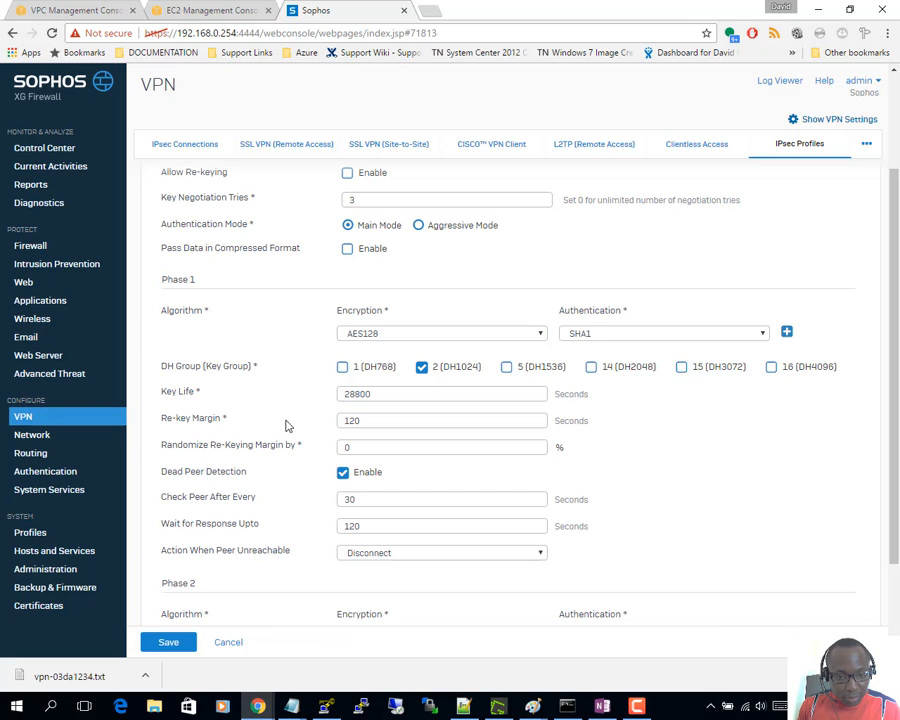
- Set peer checks every 10 seconds, a 40-second response wait, and keep Disconnect for unreachable peers
left_click(363, 502)
double_click(360, 502)
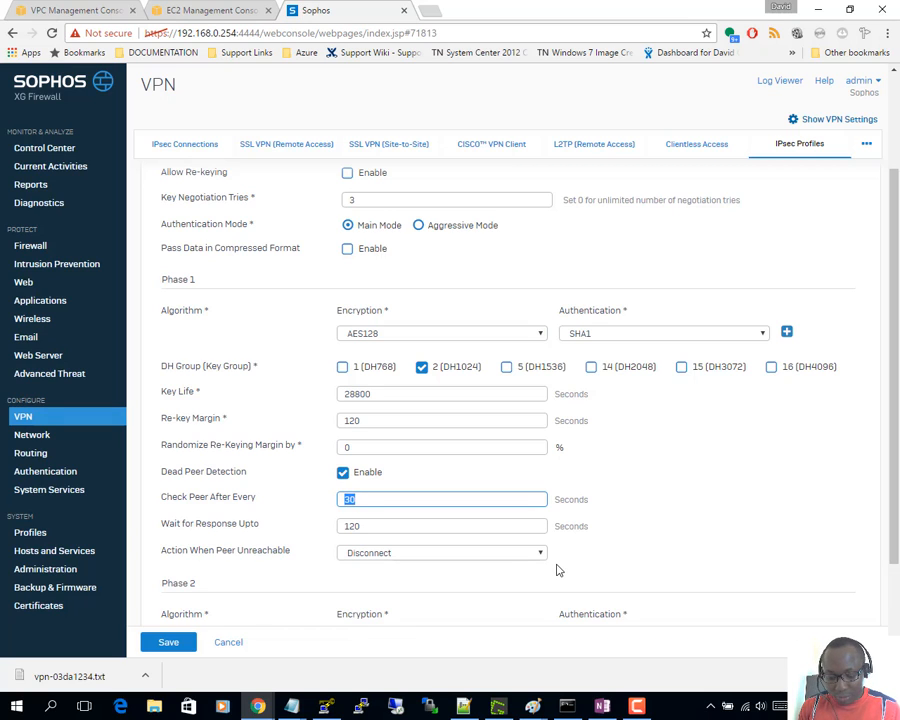
type("10")
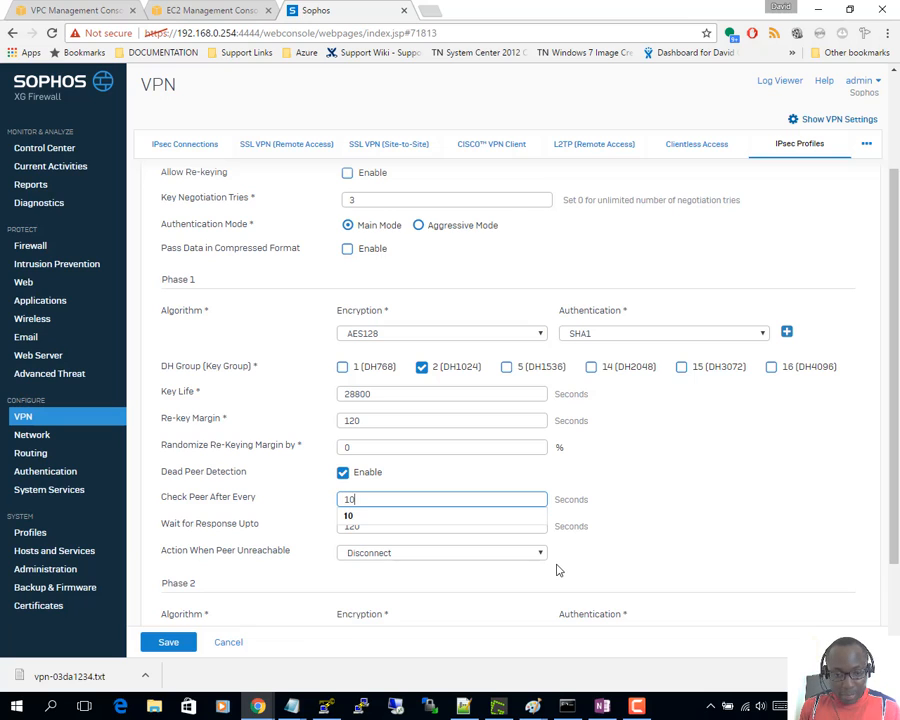
left_click(247, 499)
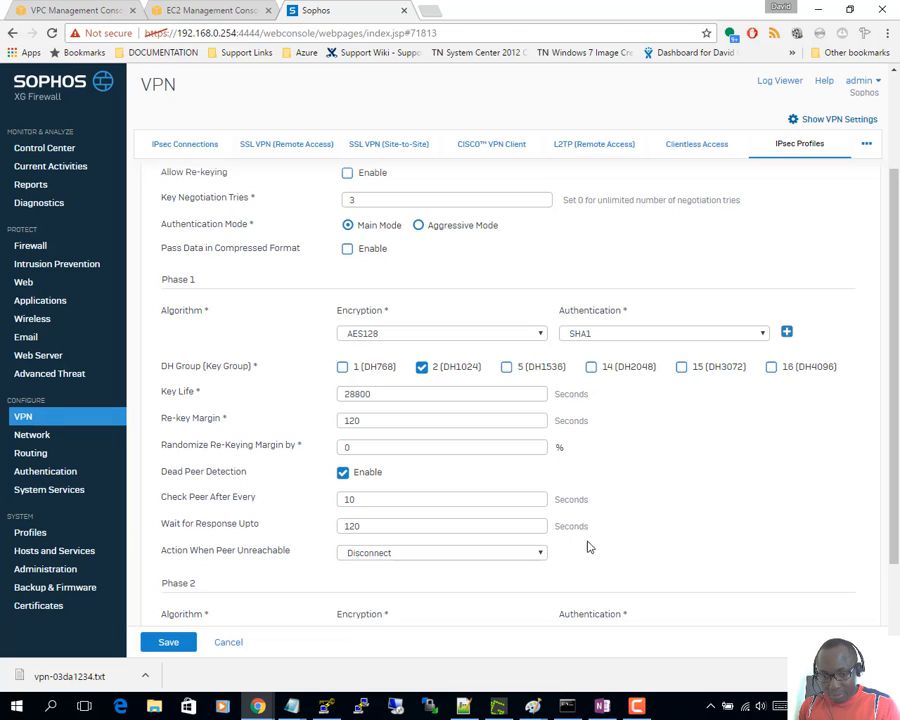
left_click_drag(398, 524, 312, 522)
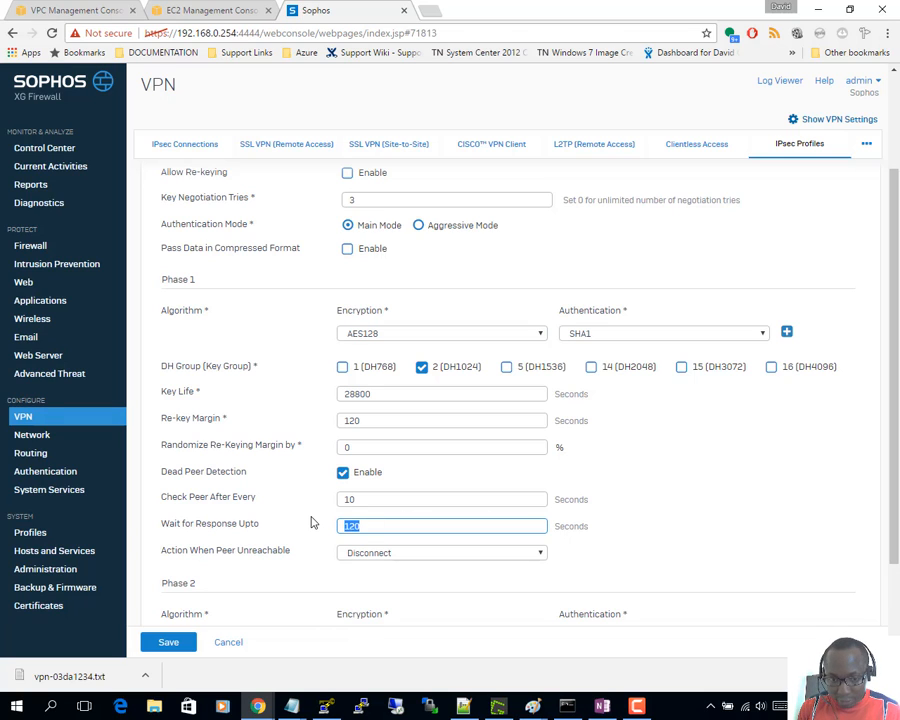
type("40")
left_click(200, 507)
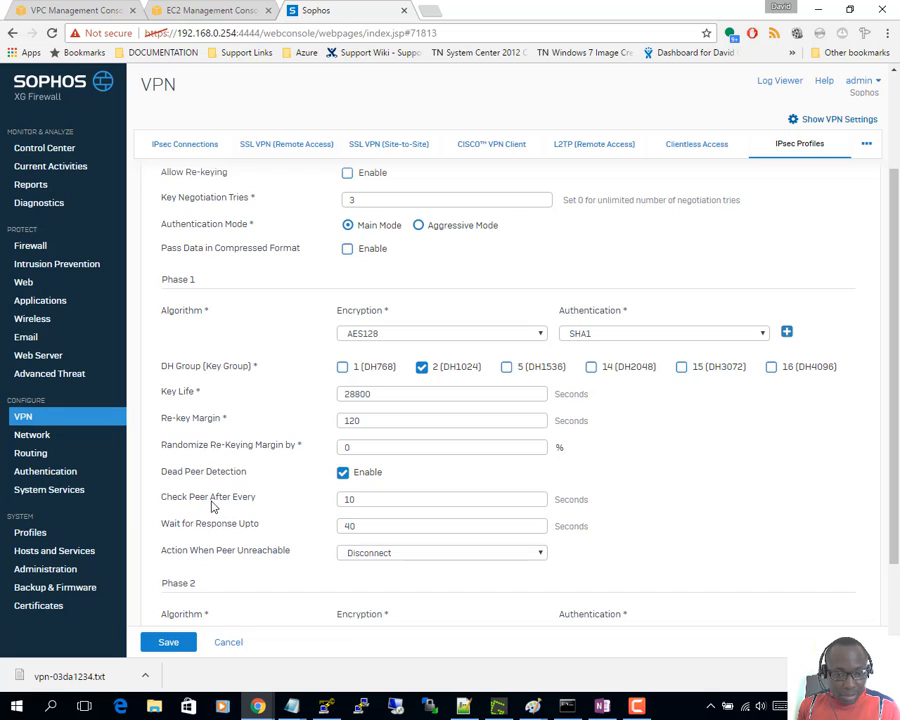
scroll(290, 530, "down", 3)
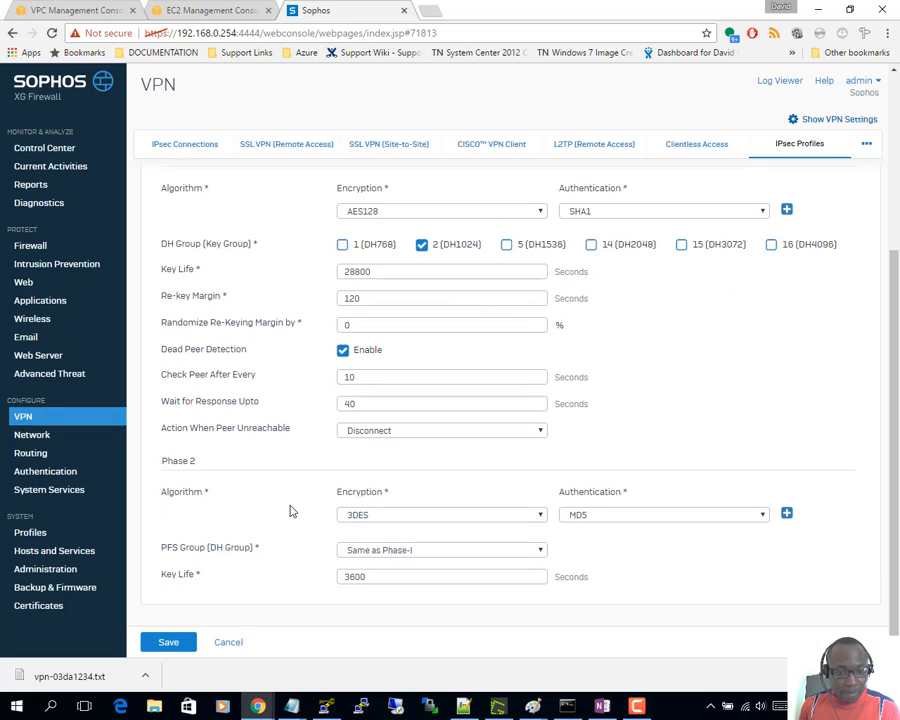
left_click(378, 433)
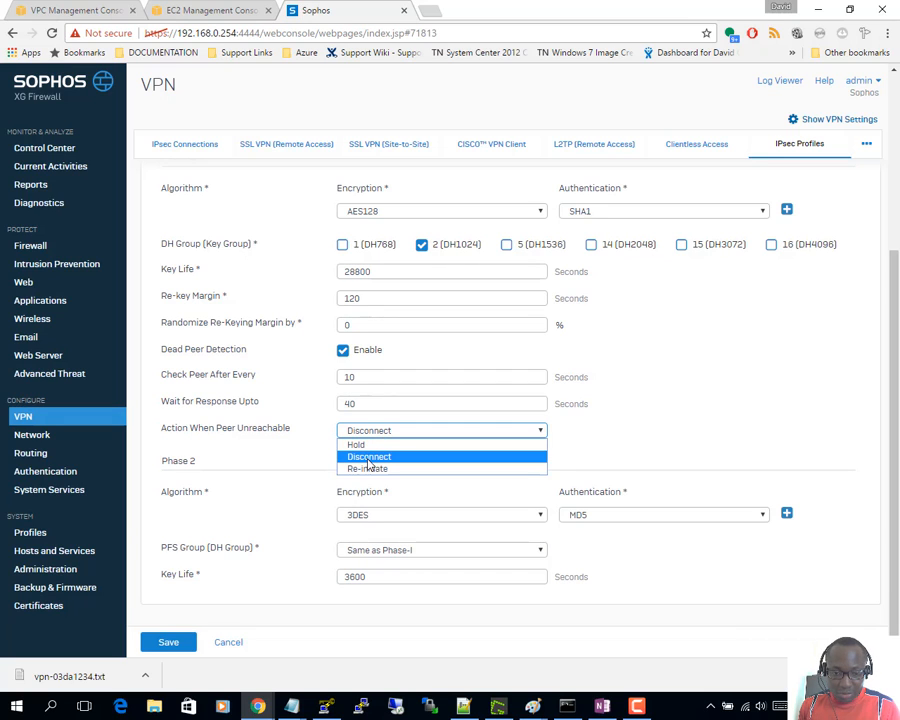
left_click(268, 442)
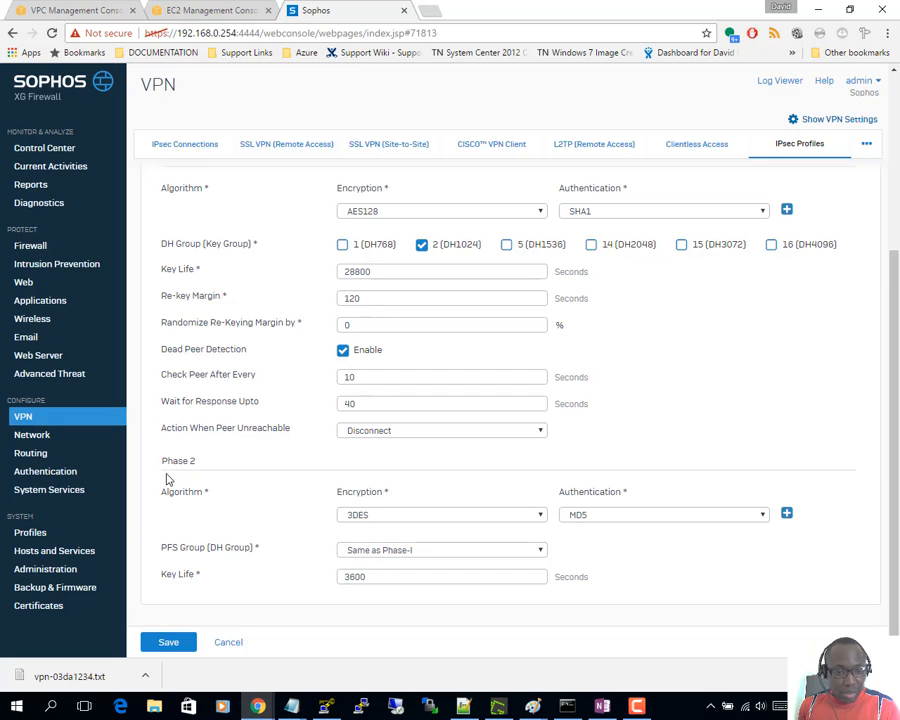
- Set Phase 2 to AES128 and SHA1 with a 3600-second key life, then save the profile
left_click(420, 516)
left_click(364, 552)
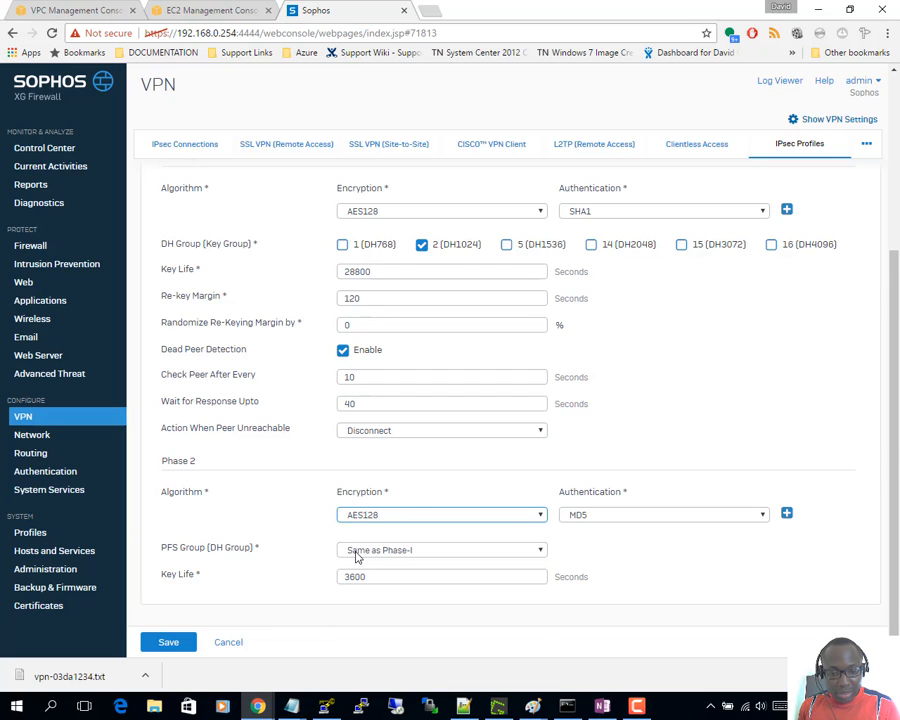
left_click(593, 516)
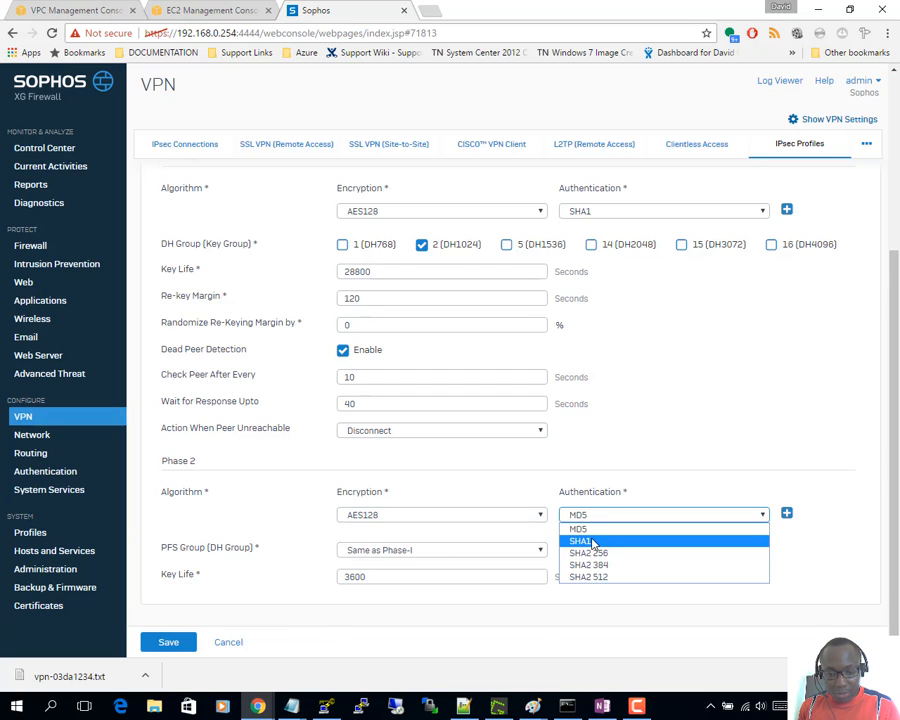
left_click(585, 540)
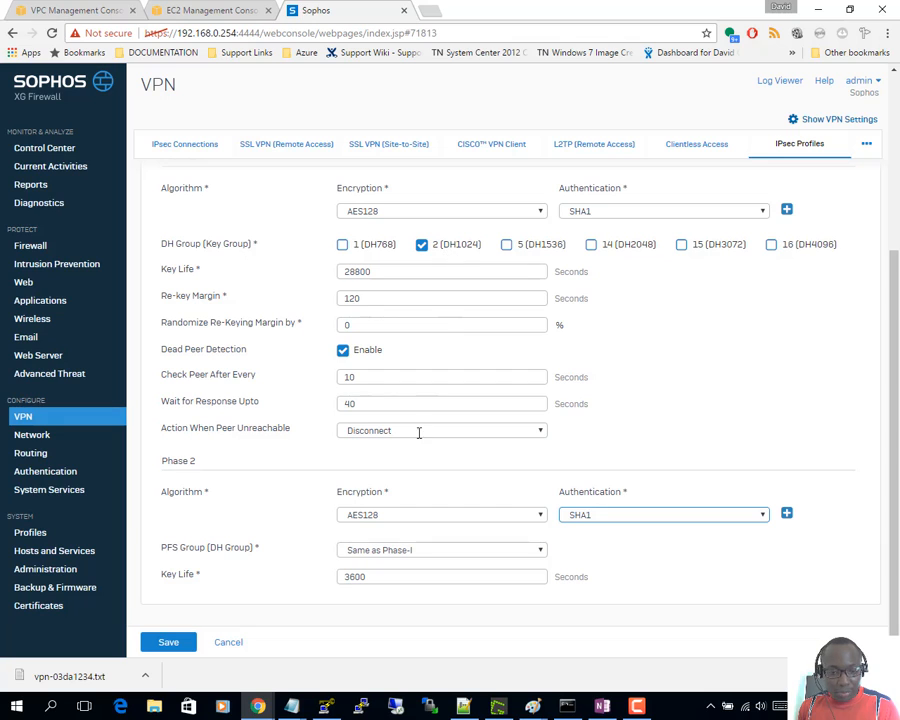
double_click(385, 576)
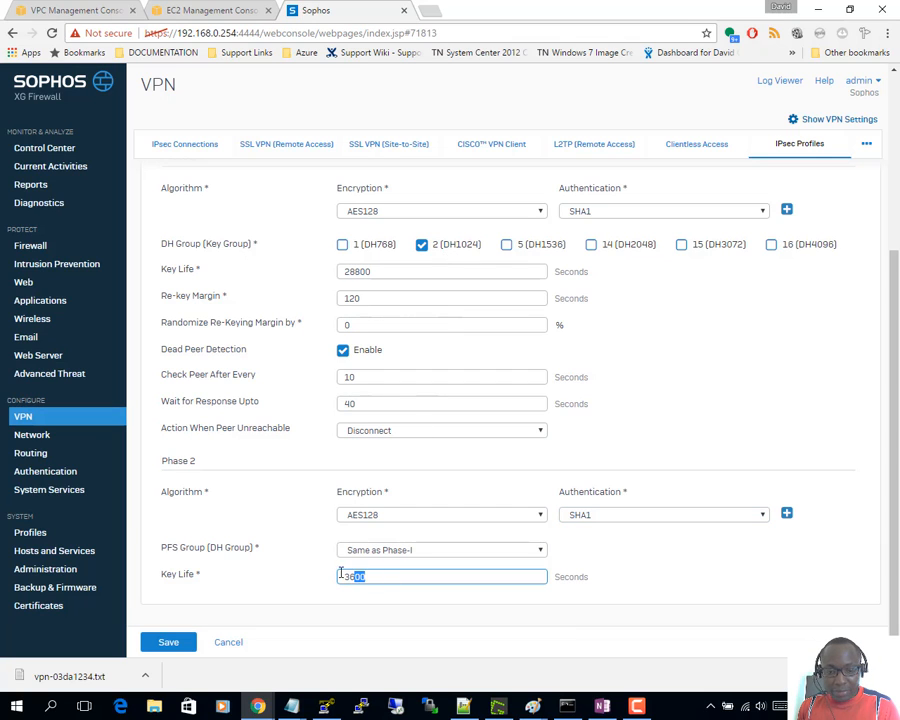
left_click(253, 541)
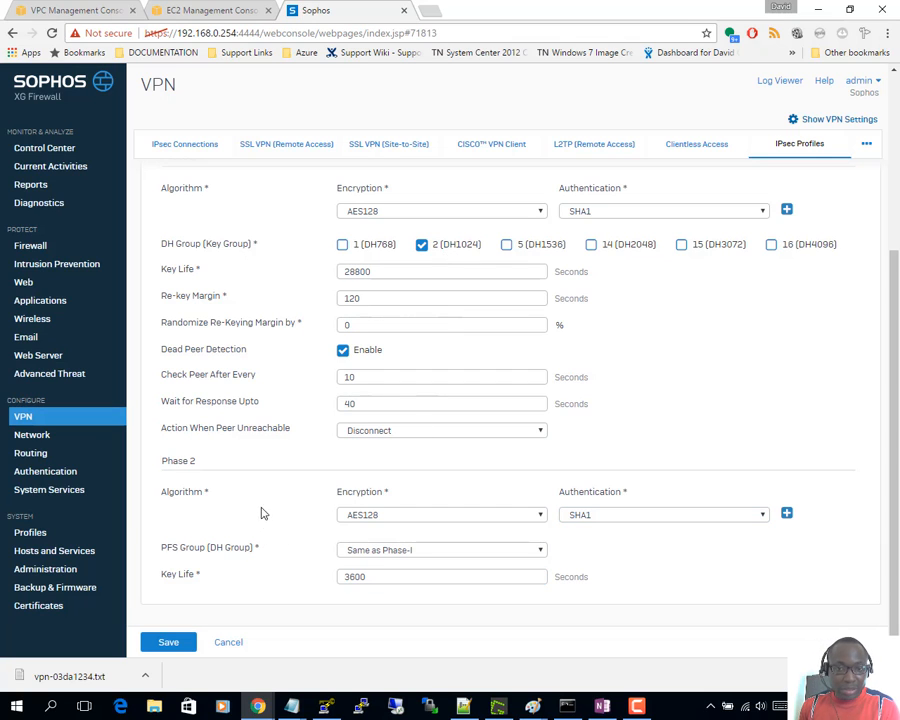
left_click(165, 650)
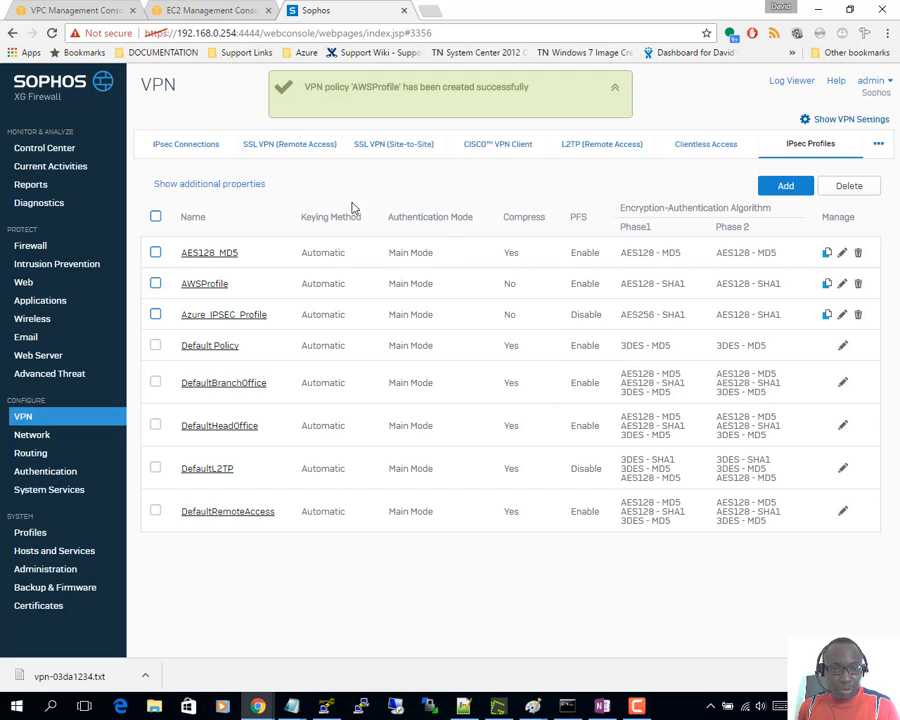
- Open Sophos IPsec Connections, then copy AWS tunnel IPs 52.56.207.16 and 52.56.245.98 from Tunnel Details
left_click(176, 146)
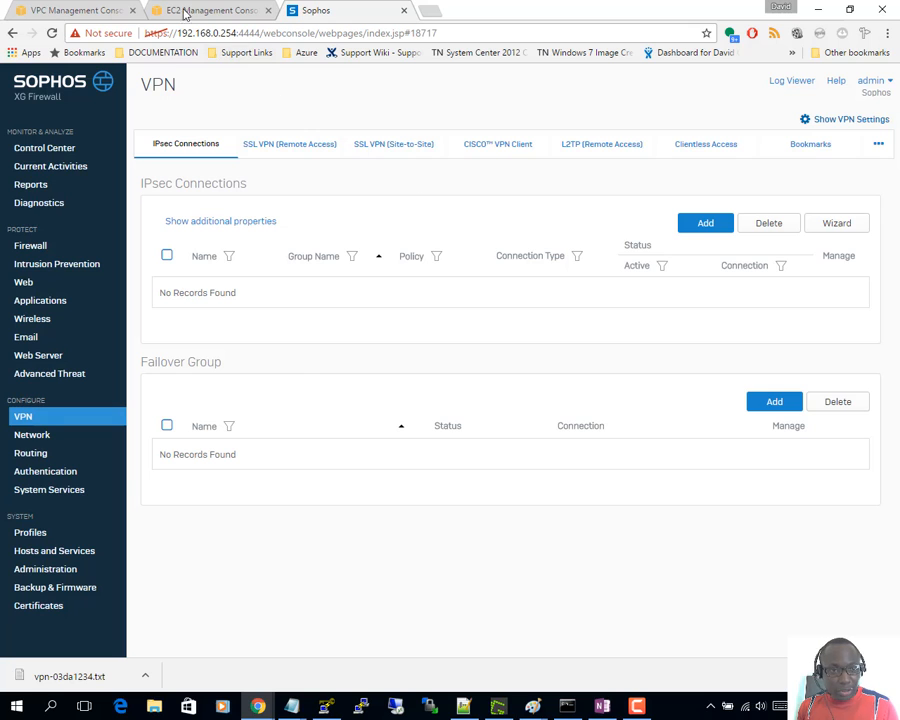
left_click(82, 9)
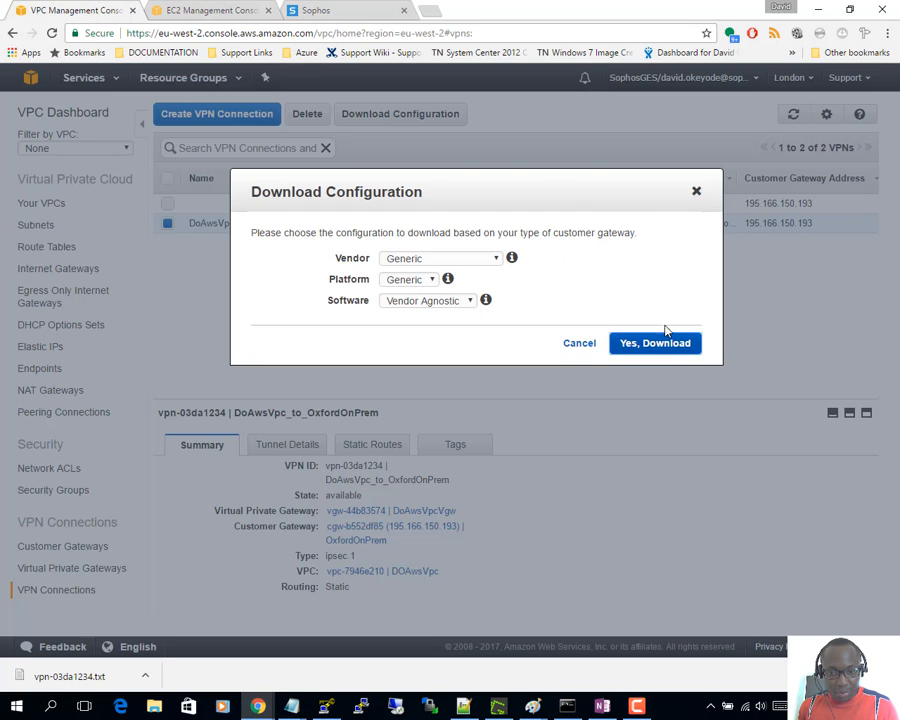
left_click(579, 343)
left_click(303, 444)
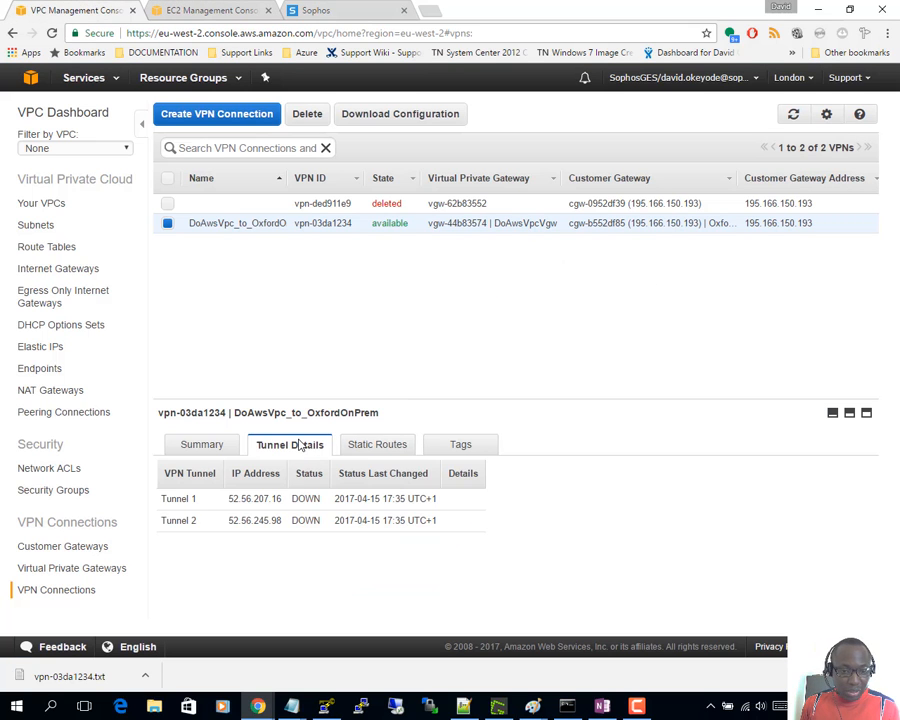
left_click_drag(279, 504, 224, 508)
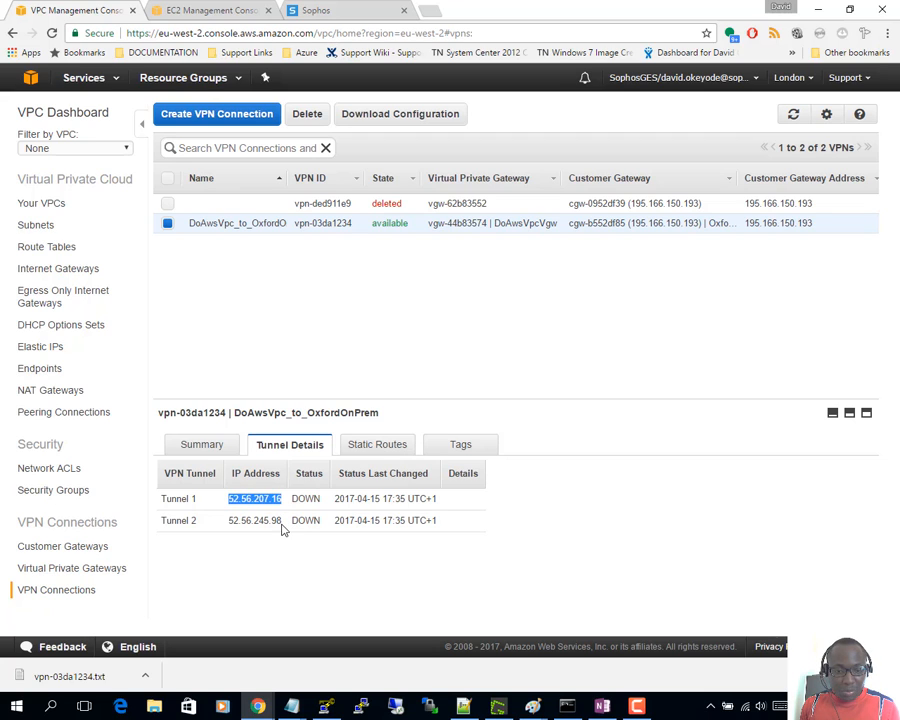
left_click_drag(282, 525, 195, 520)
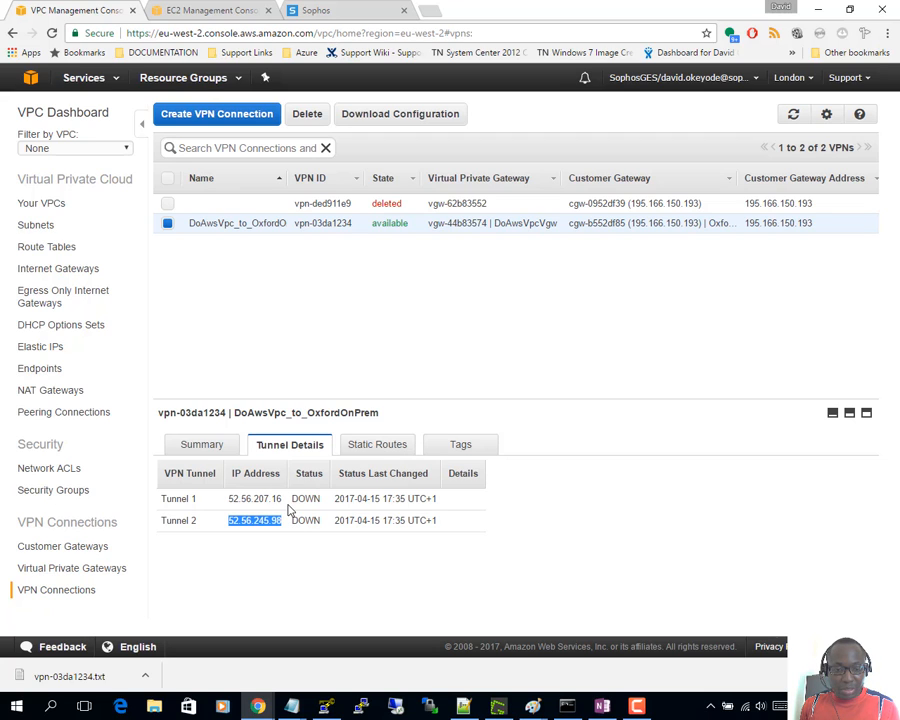
left_click_drag(288, 500, 170, 499)
left_click_drag(287, 526, 224, 515)
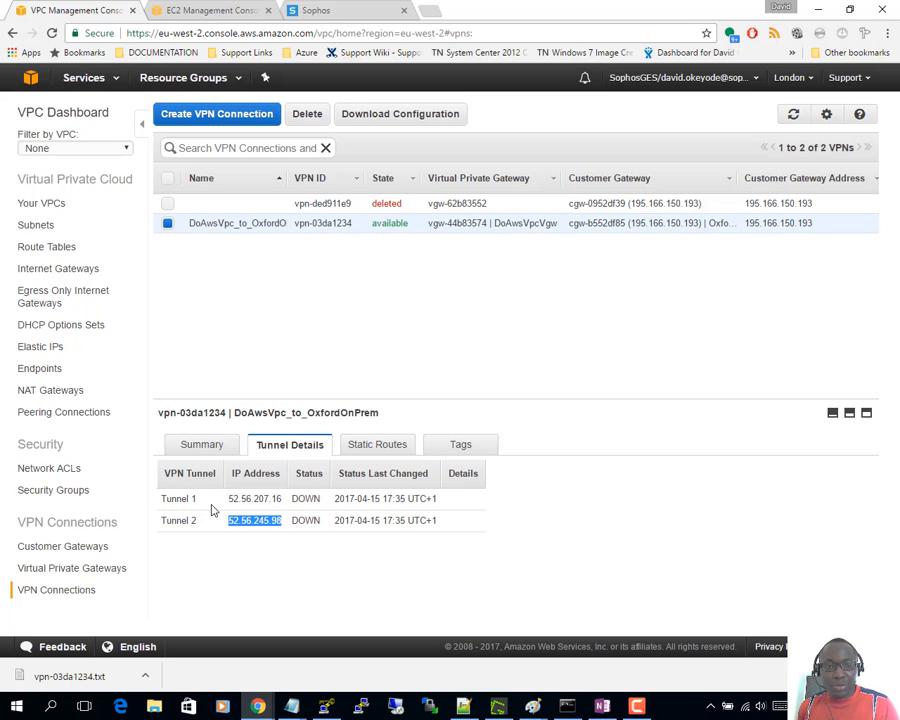
left_click(321, 11)
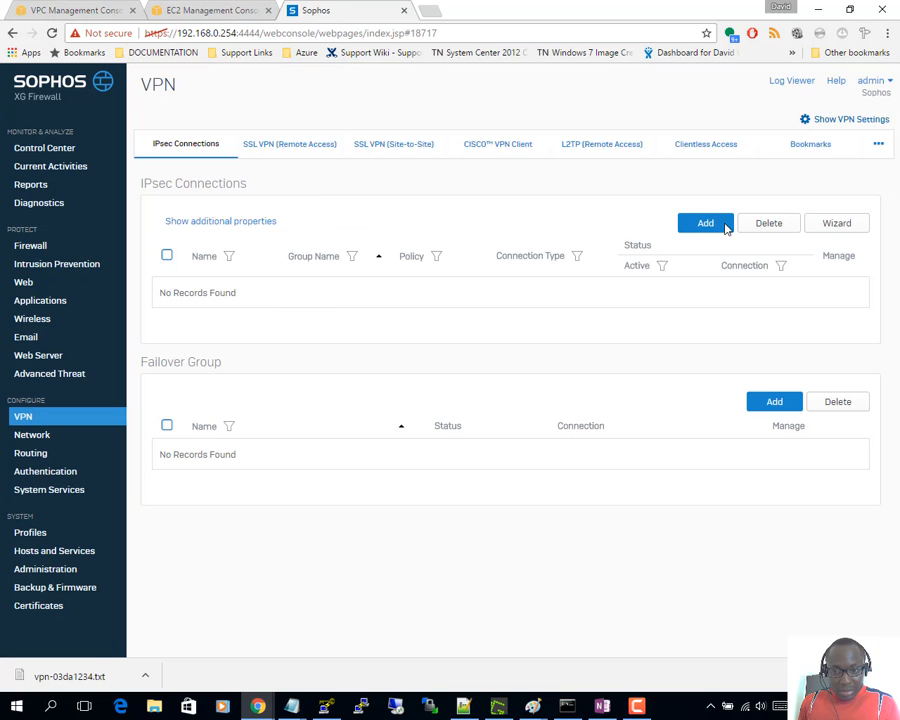
- Add a new IPsec connection and name it AwsTunnel1
left_click(716, 226)
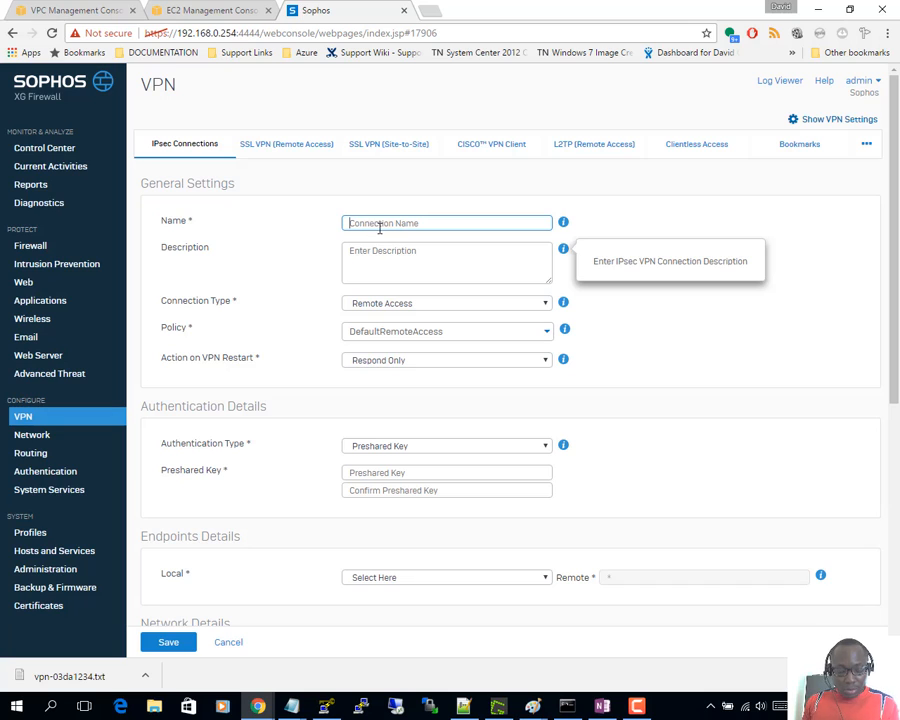
type("Aws")
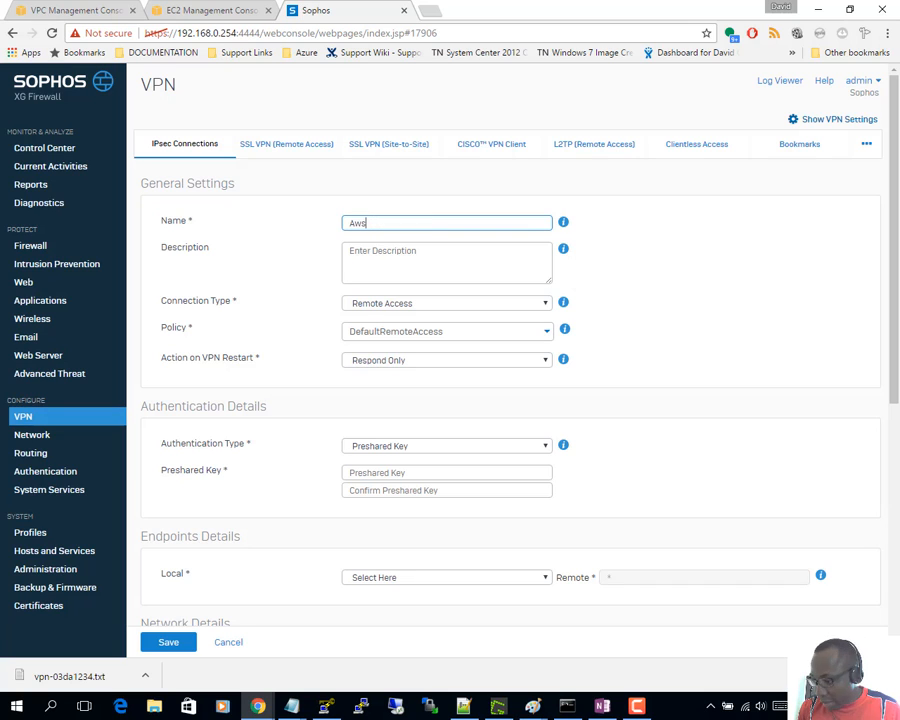
key("alt+Tab")
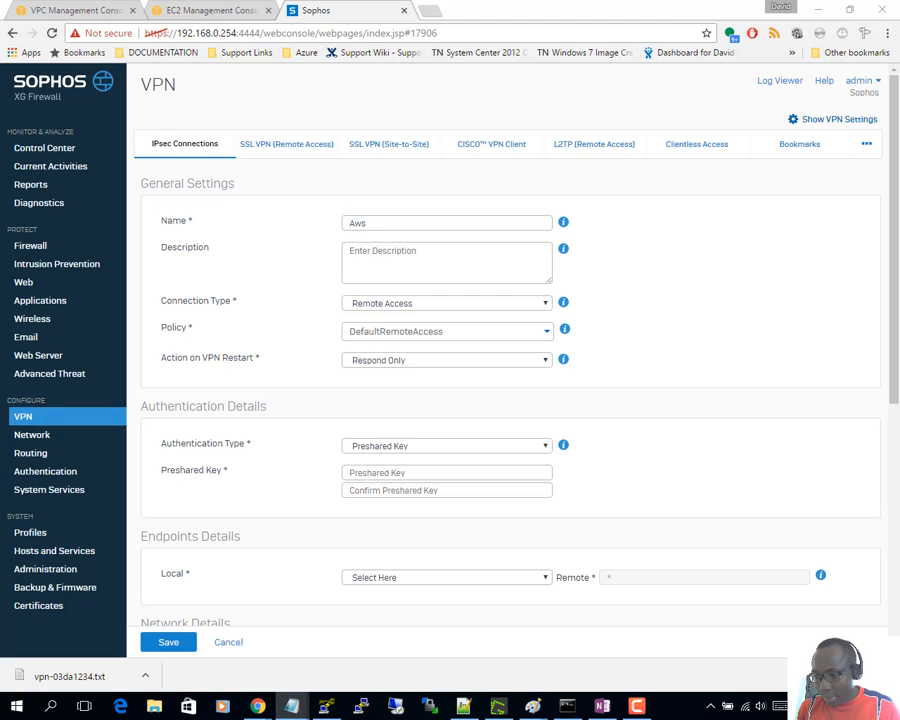
left_click(386, 225)
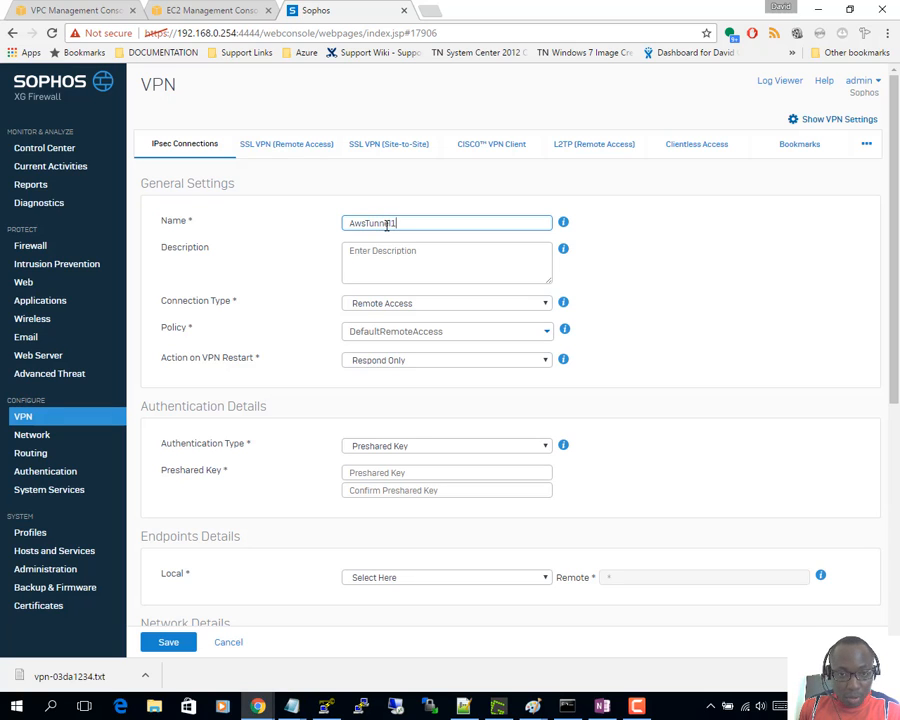
- Make it Site-to-Site with policy AWSProfile and Initiate as the VPN restart action
left_click(403, 313)
left_click(392, 326)
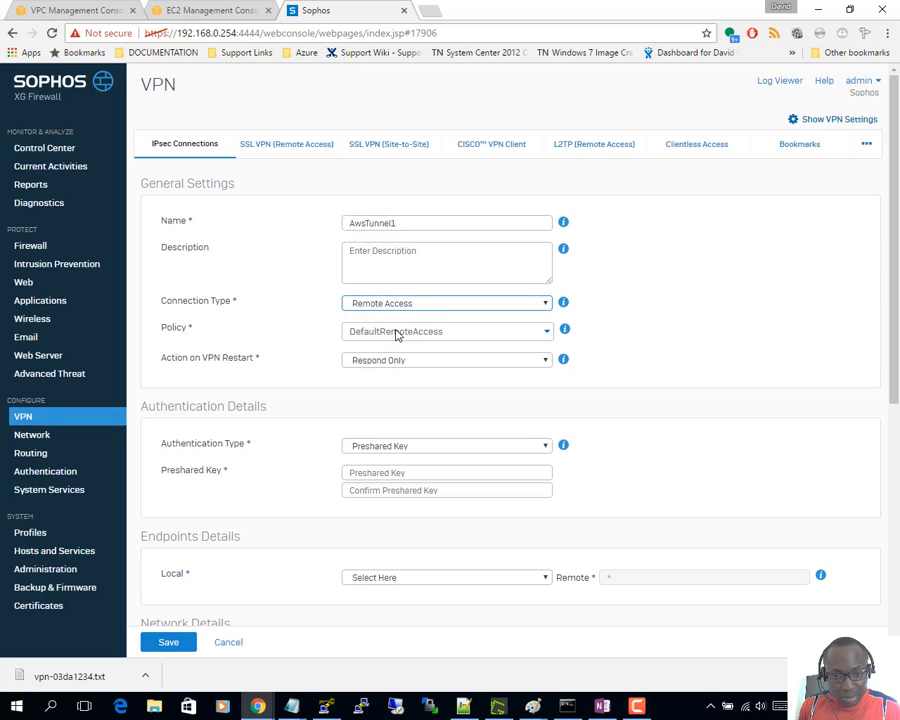
left_click(408, 336)
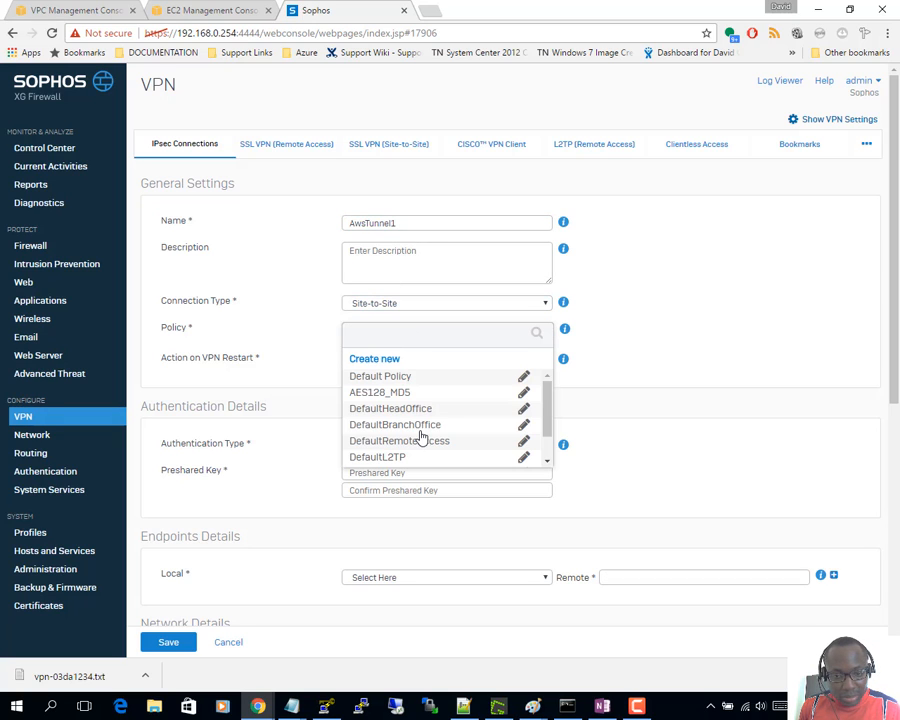
scroll(418, 436, "down", 2)
left_click(381, 458)
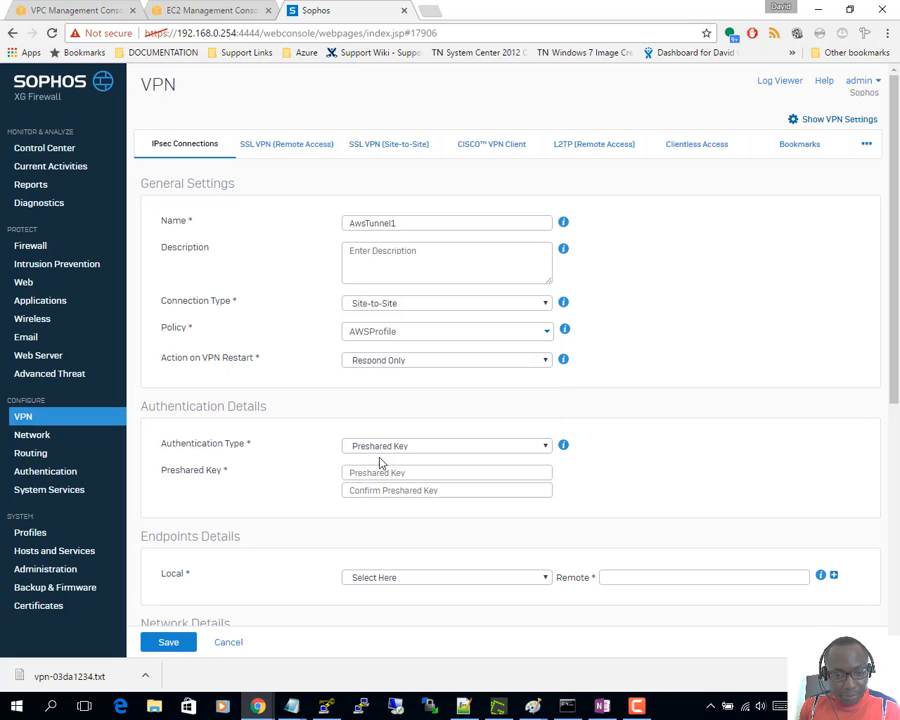
left_click(374, 363)
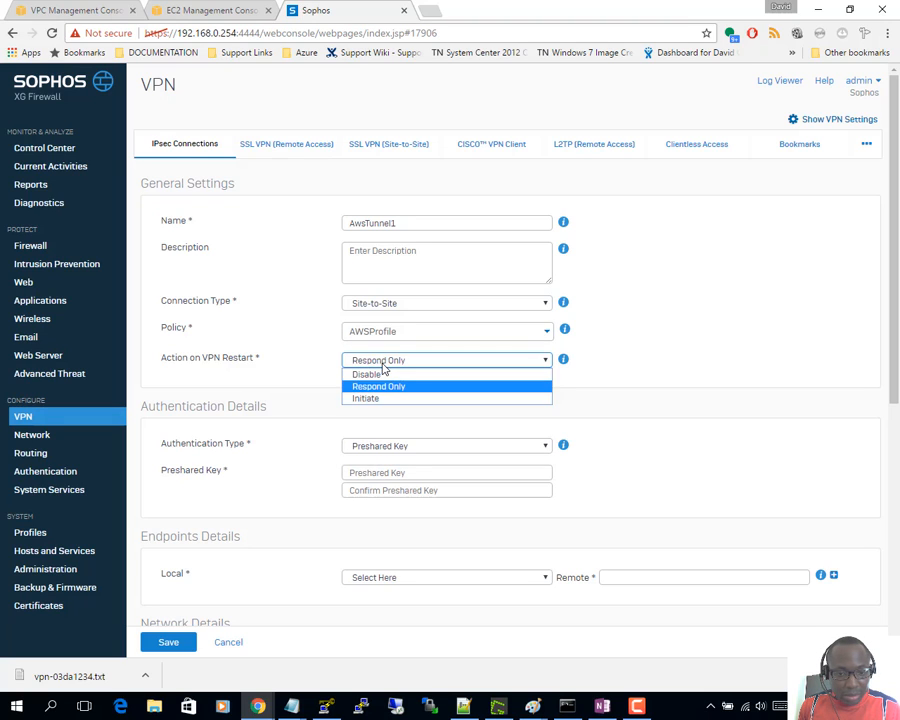
left_click(366, 399)
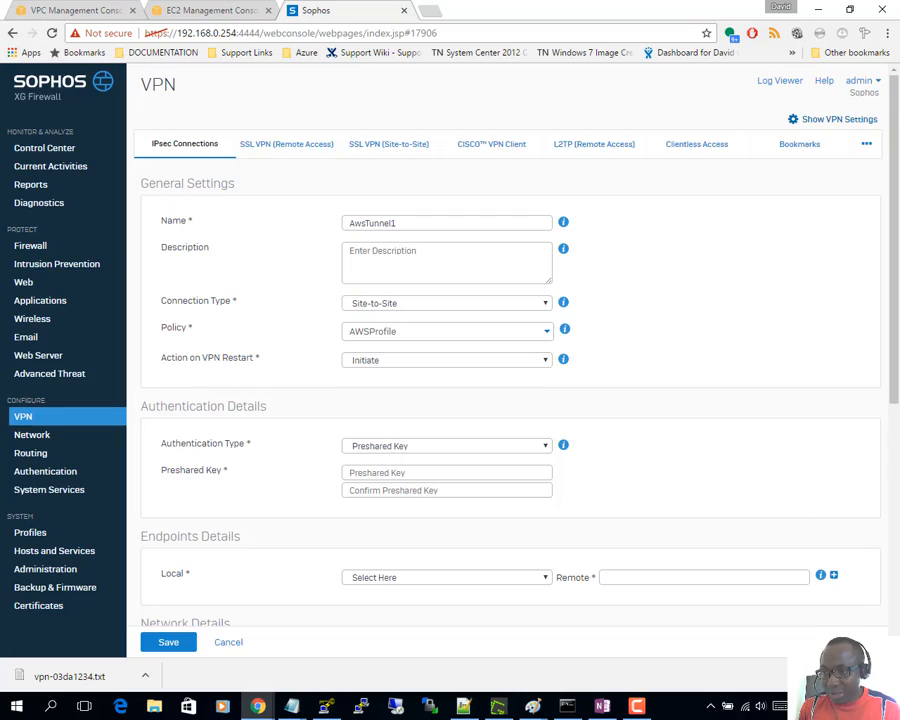
- Copy Tunnel 1's pre-shared key from the AWS config into Preshared Key and Confirm Preshared Key
left_click_drag(899, 64, 345, 4)
scroll(472, 229, "up", 10)
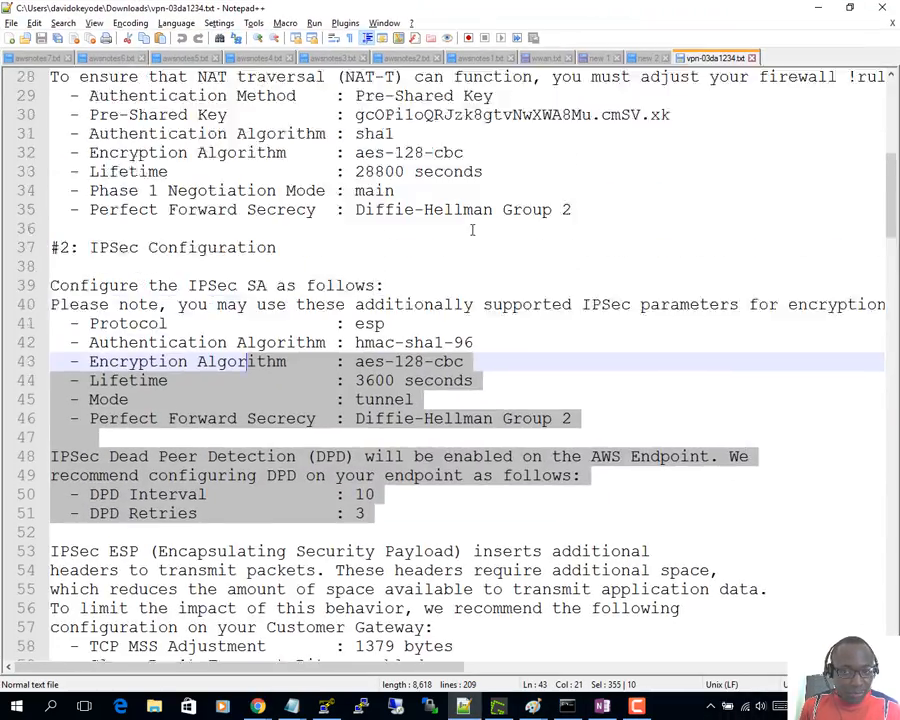
scroll(490, 223, "down", 6)
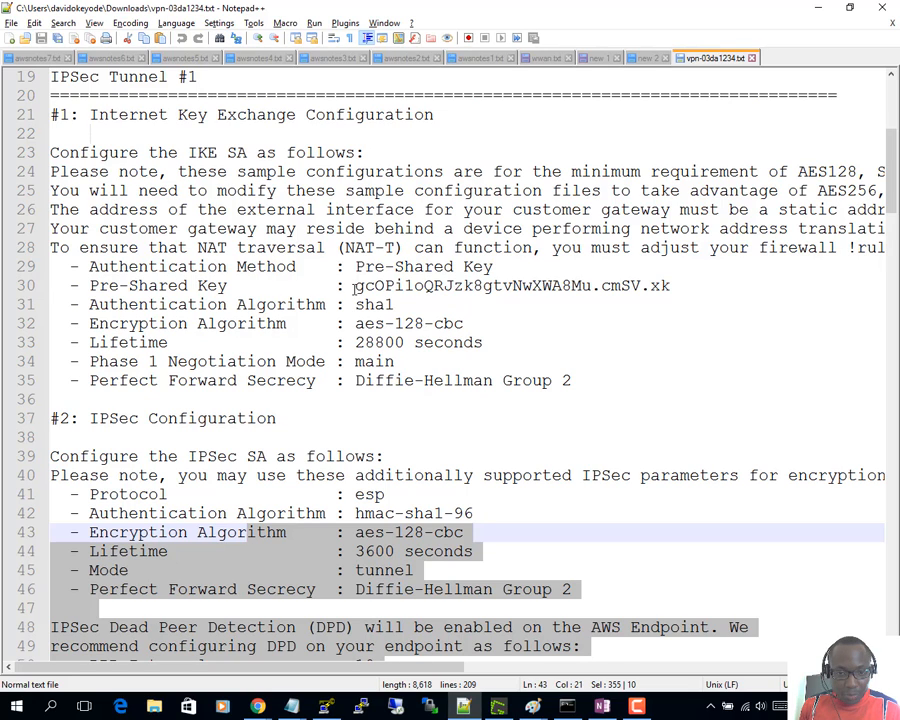
left_click_drag(670, 286, 353, 286)
key("alt+Tab")
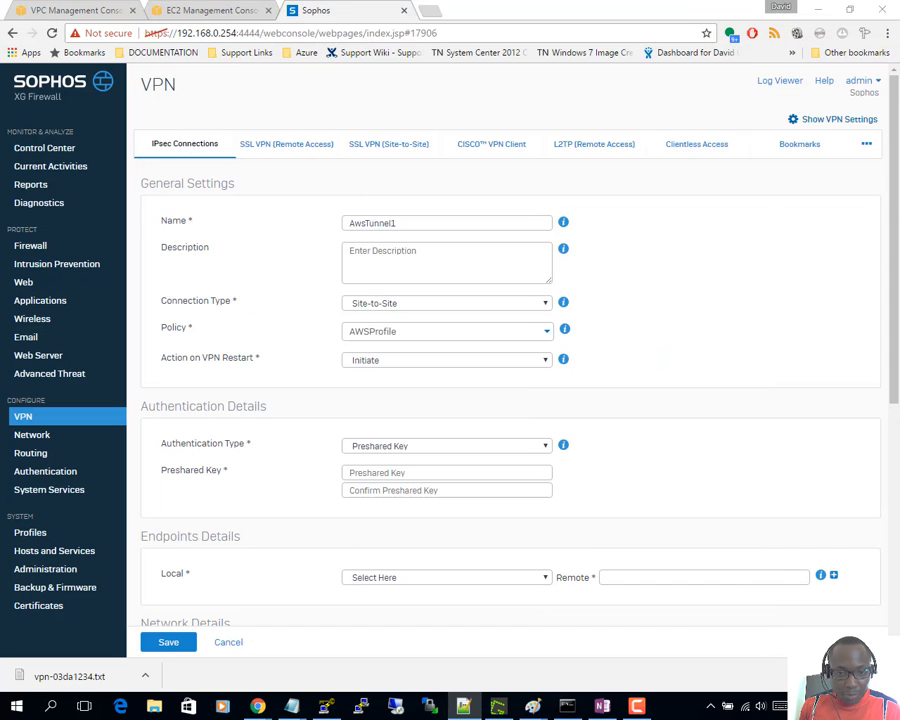
left_click(395, 474)
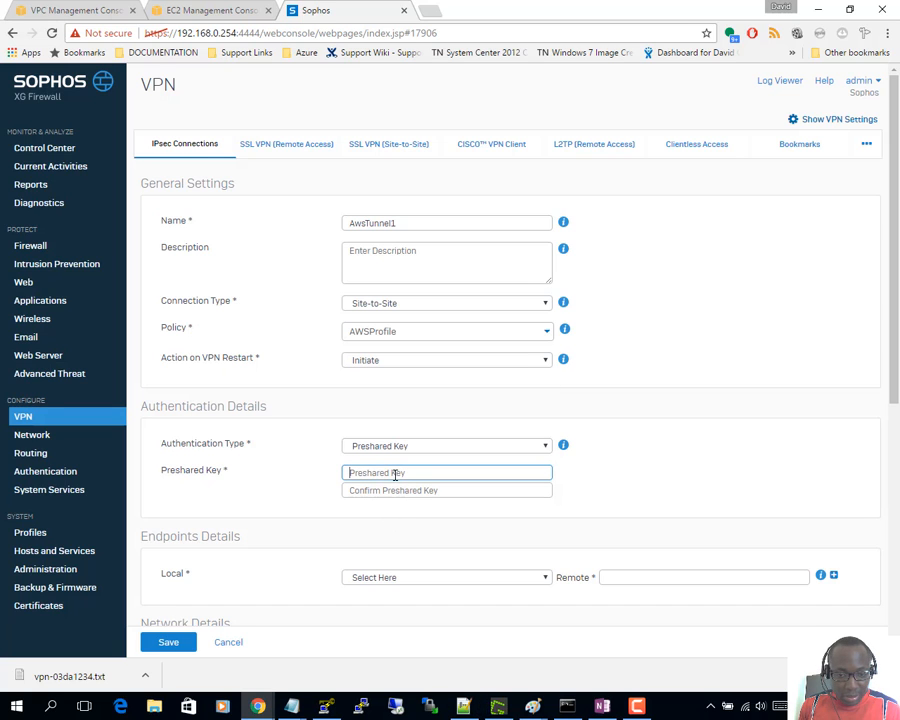
key("ctrl+v")
left_click(396, 495)
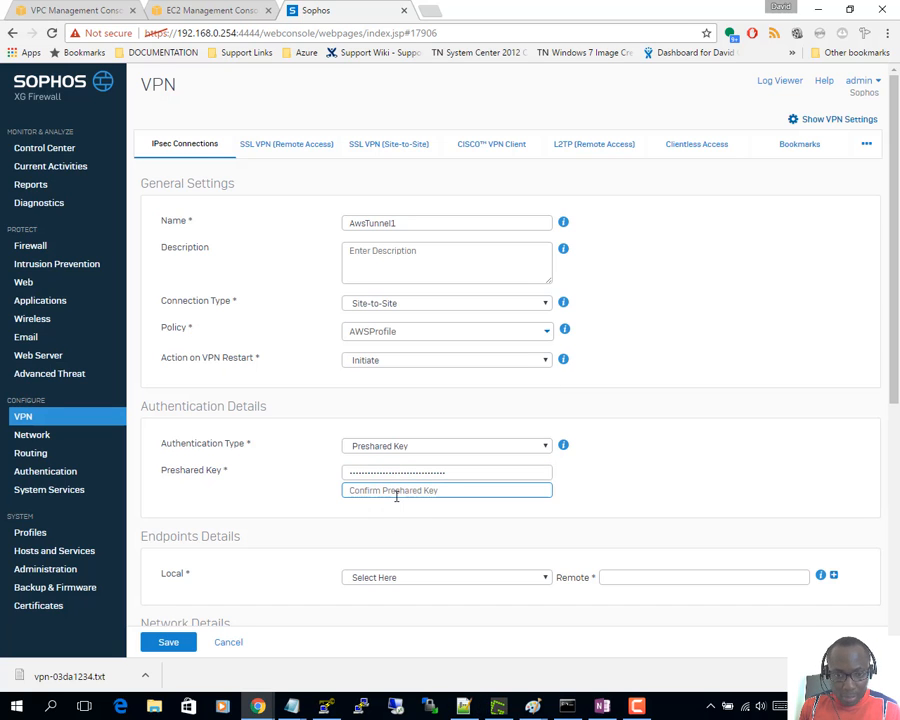
key("ctrl+v")
scroll(400, 502, "down", 3)
- Choose eth1 - 195.166.150.193 as local endpoint and select Tunnel 1's IP 52.56.207.16 in AWS
left_click(417, 367)
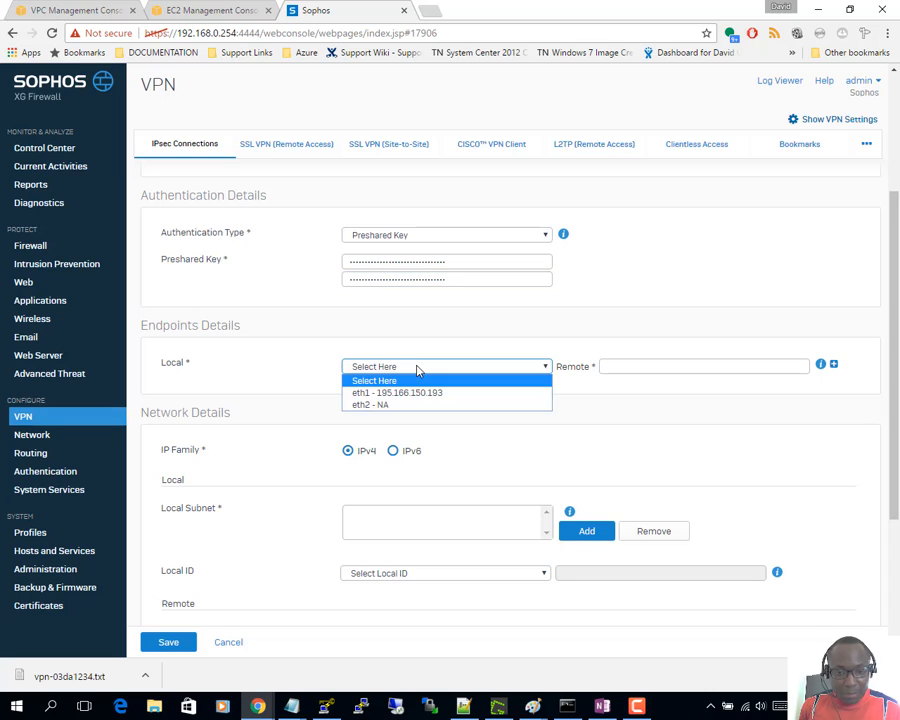
left_click(412, 393)
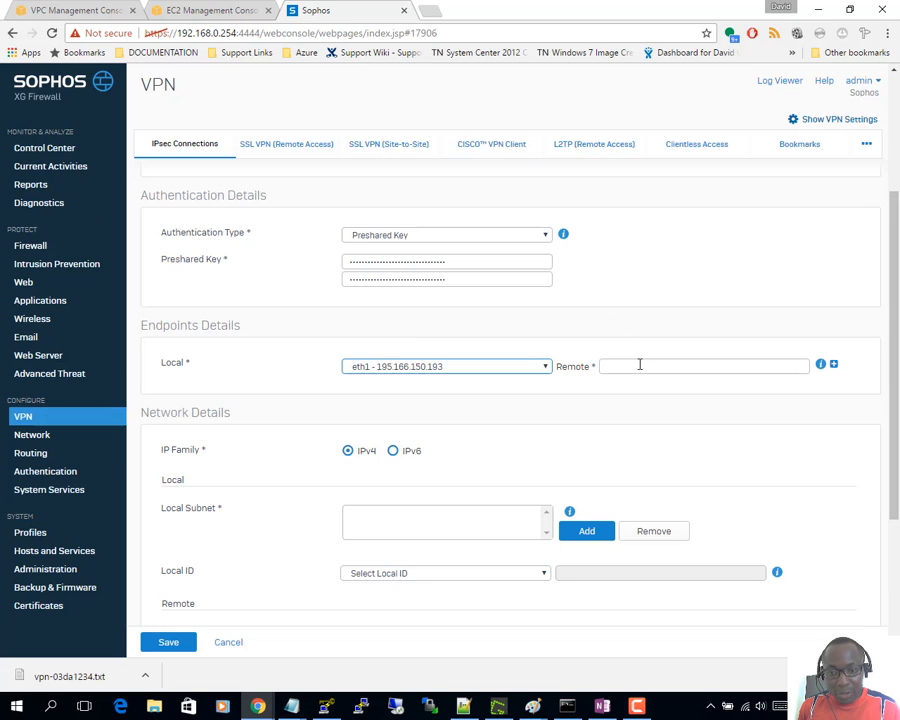
left_click(205, 11)
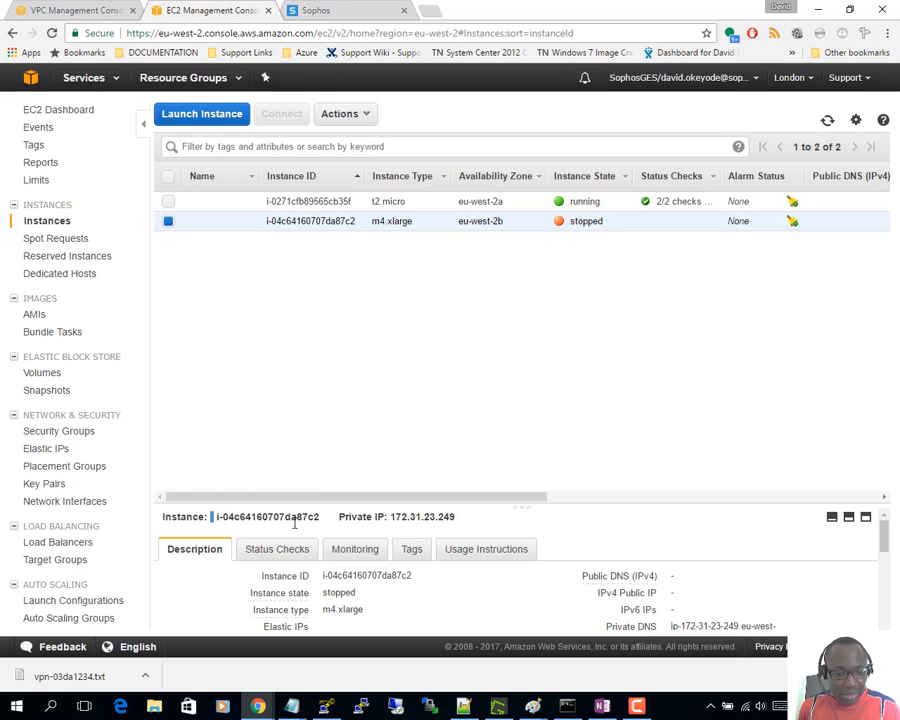
left_click(106, 10)
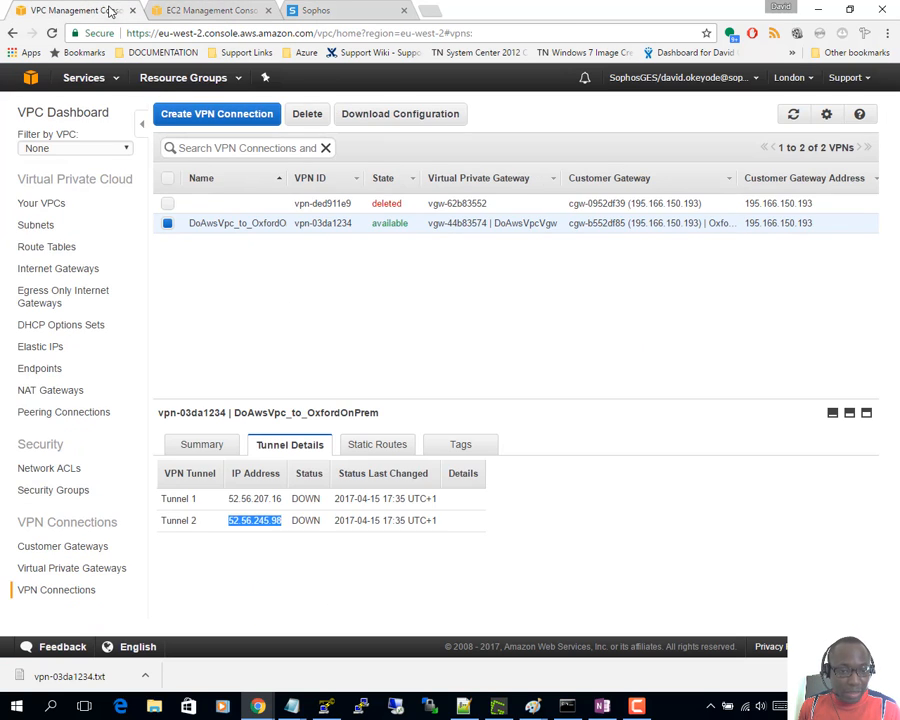
left_click(281, 511)
left_click_drag(281, 502, 230, 500)
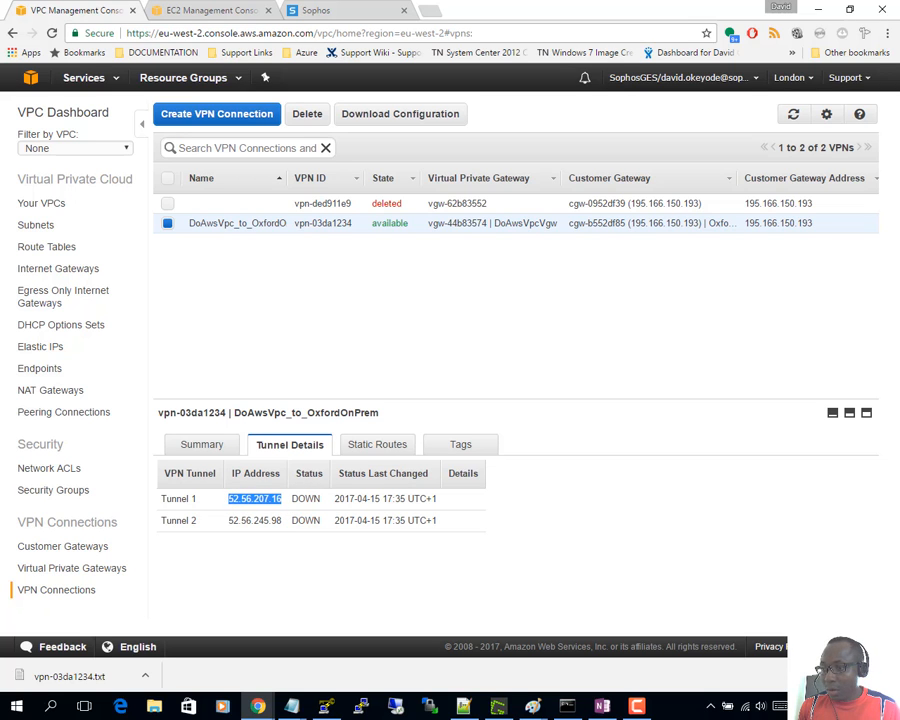
- Copy outside address 52.56.207.16 from the config file and paste it as the remote endpoint
left_click(464, 706)
double_click(568, 32)
scroll(637, 414, "down", 4)
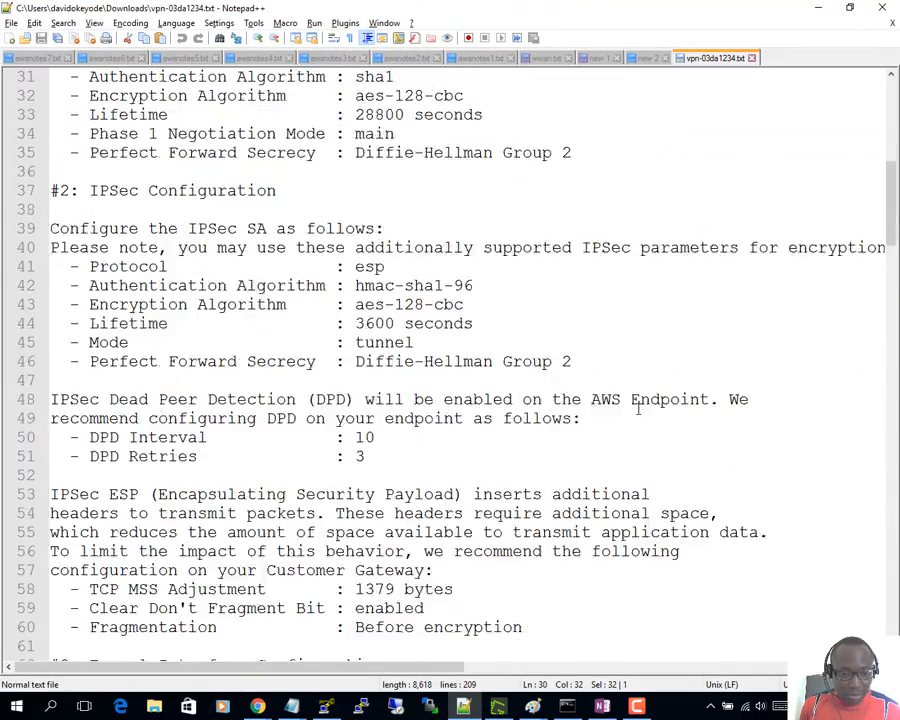
scroll(637, 410, "down", 12)
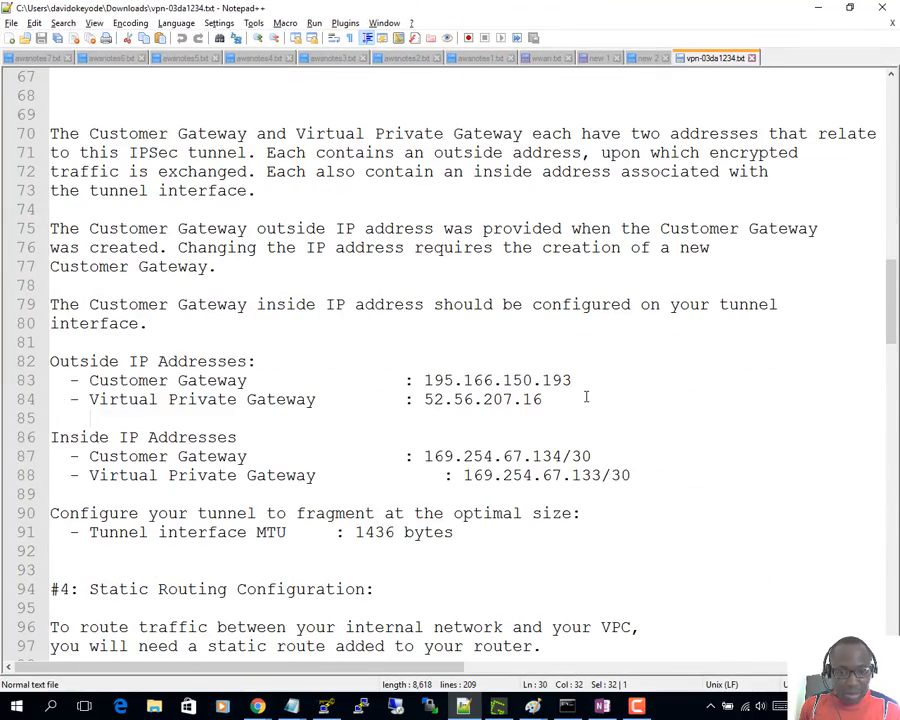
left_click(578, 399)
left_click_drag(547, 401, 428, 400)
key("ctrl+c")
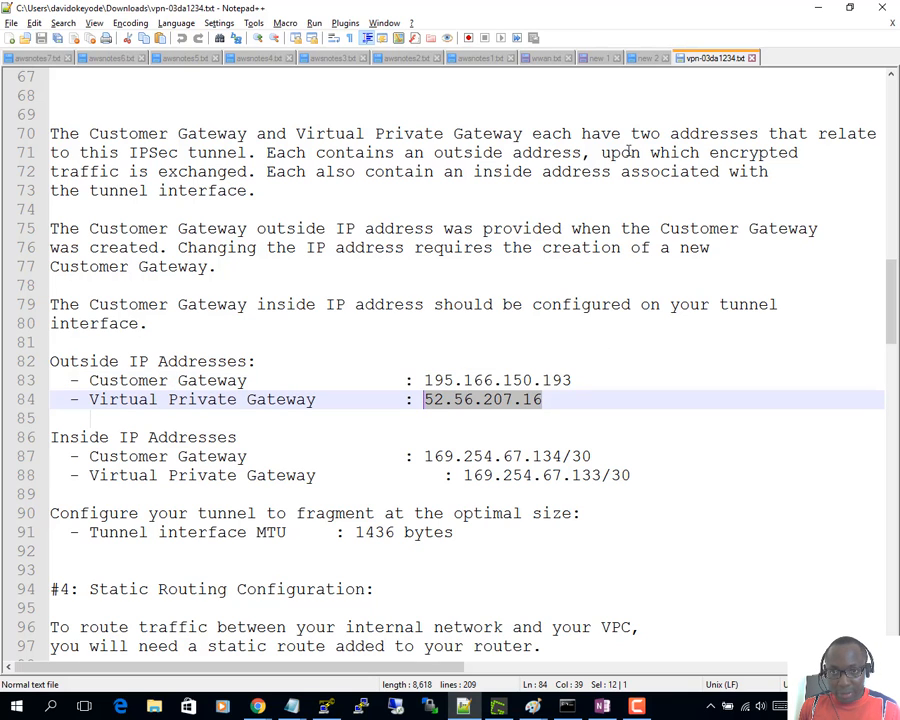
key("alt+Tab")
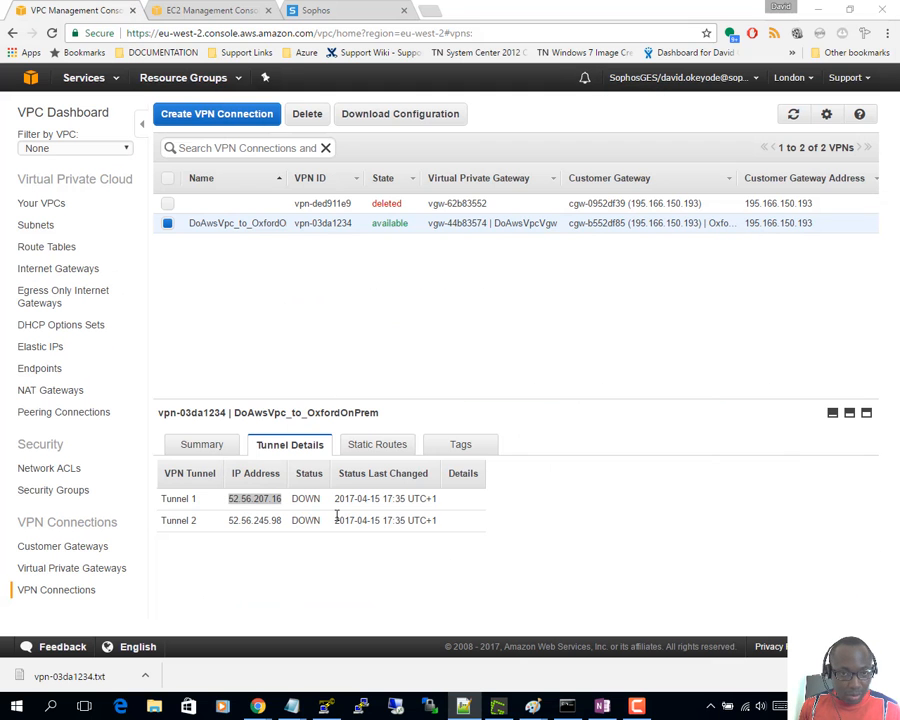
left_click(312, 10)
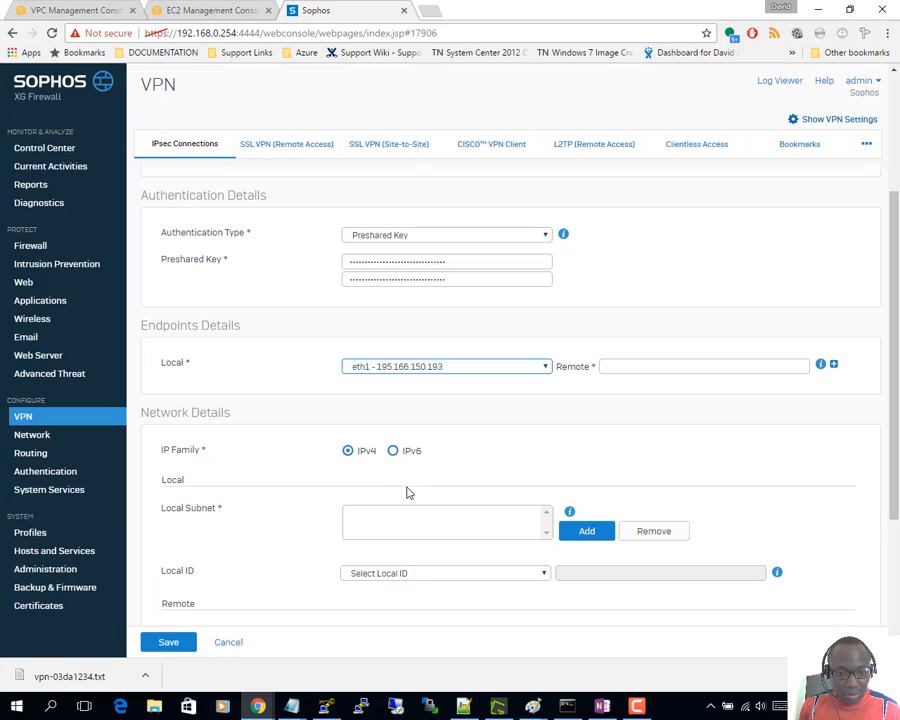
left_click(606, 368)
key("ctrl+v")
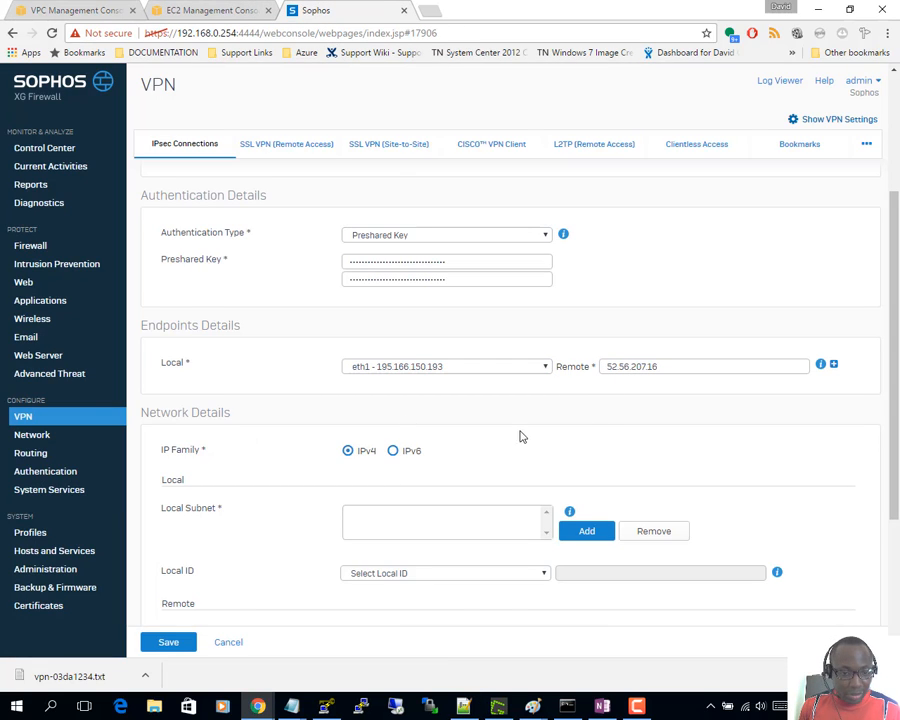
scroll(336, 505, "down", 3)
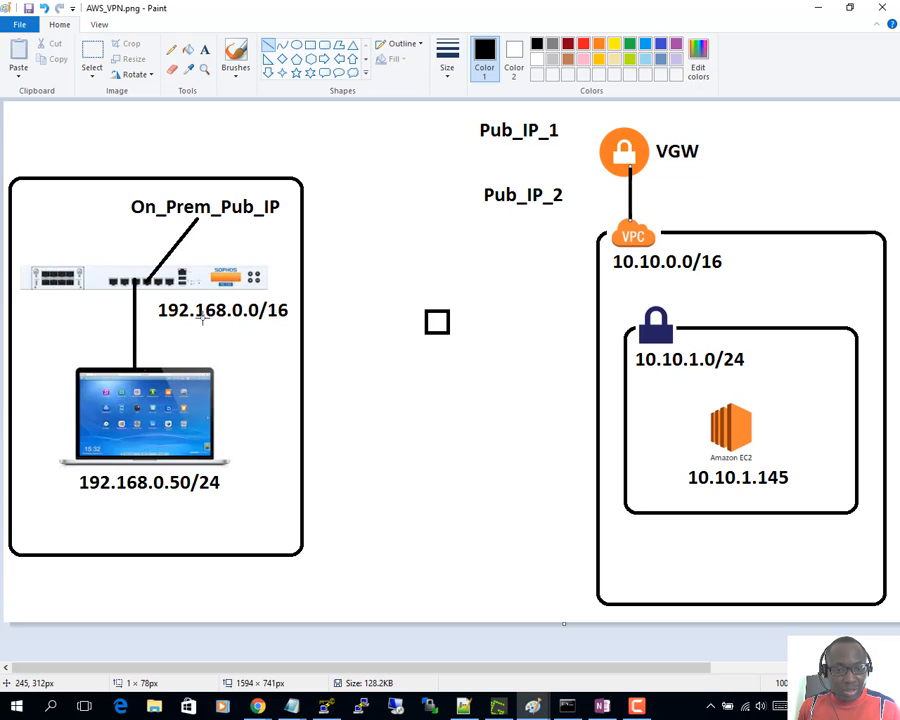
- Add 192.168.0.0/16 as AwsTunnel1's local subnet
left_click(818, 10)
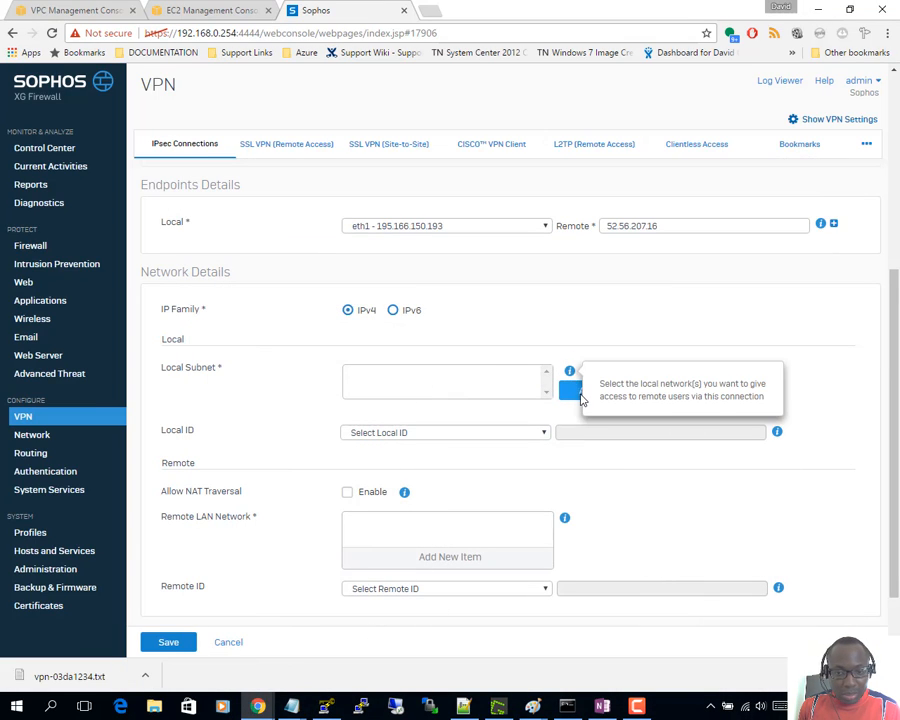
left_click(578, 395)
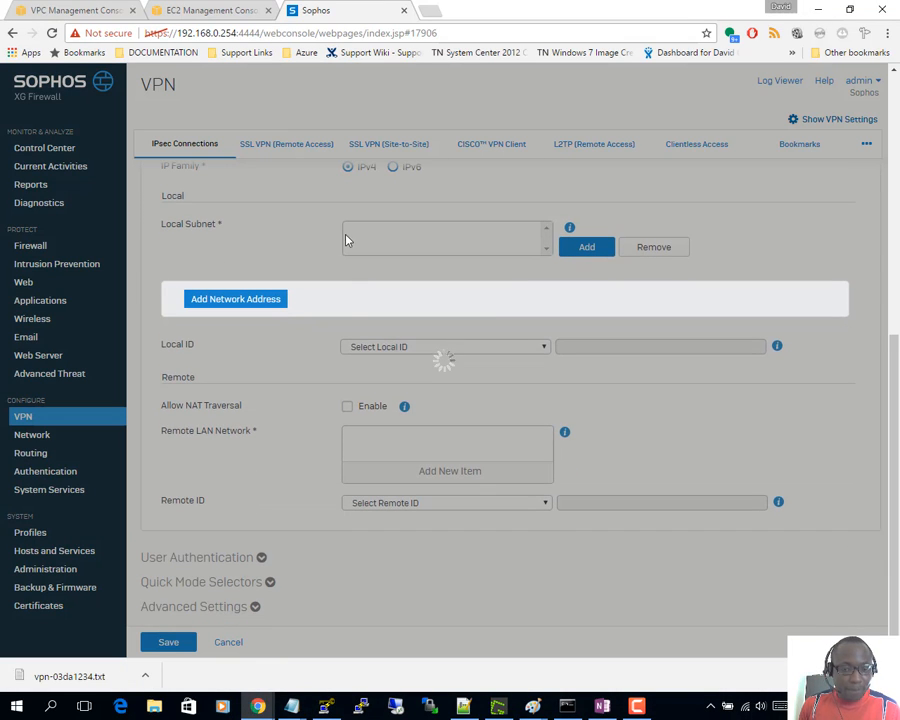
left_click(383, 355)
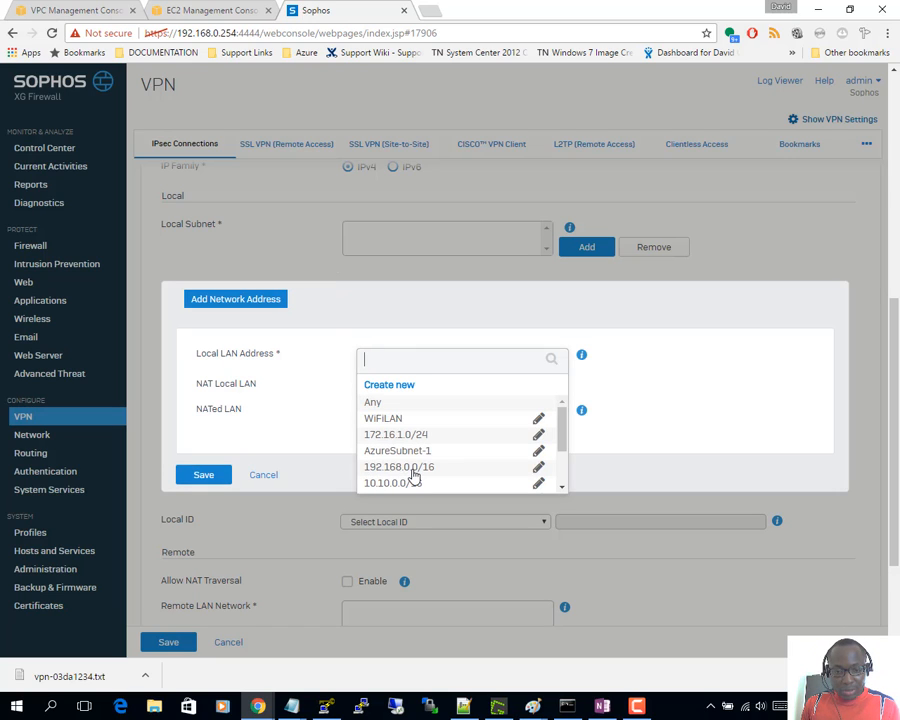
left_click(414, 470)
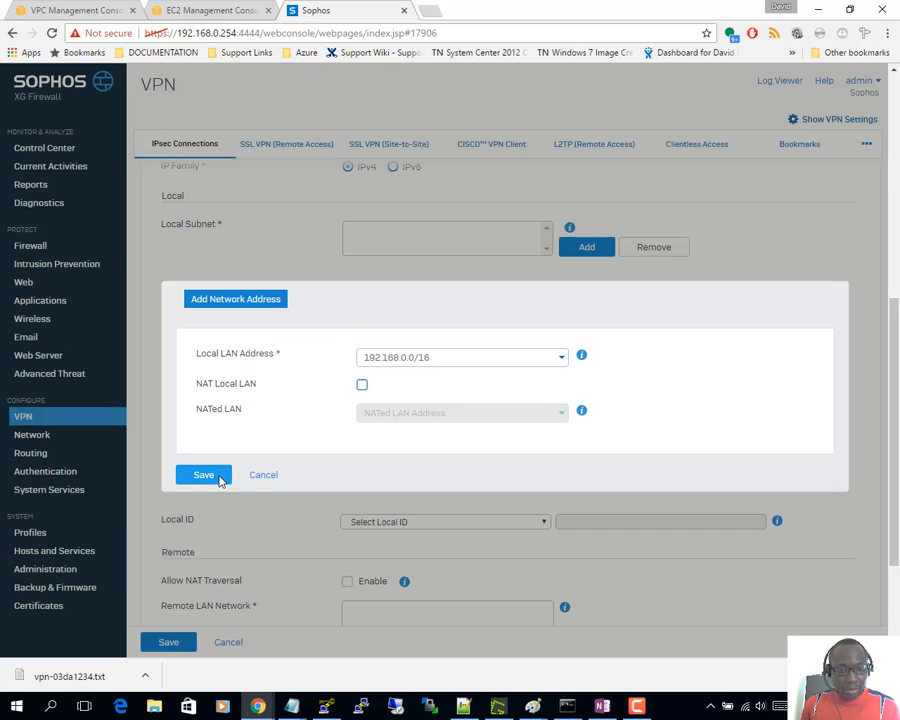
left_click(205, 475)
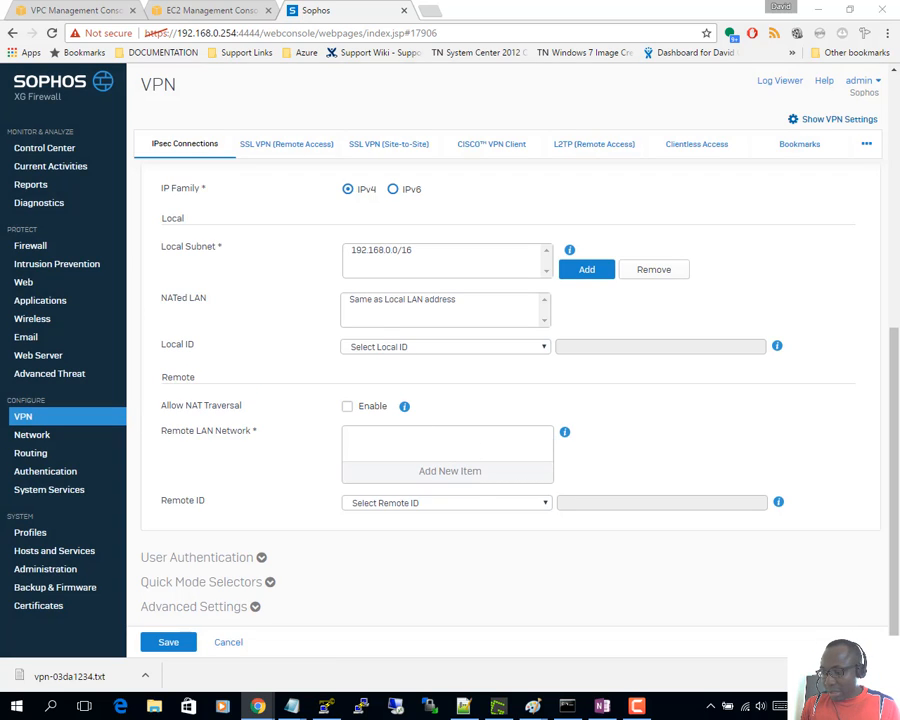
- Set the remote LAN to 10.10.0.0/16, then save the connection and confirm the preshared key
key("alt+Tab")
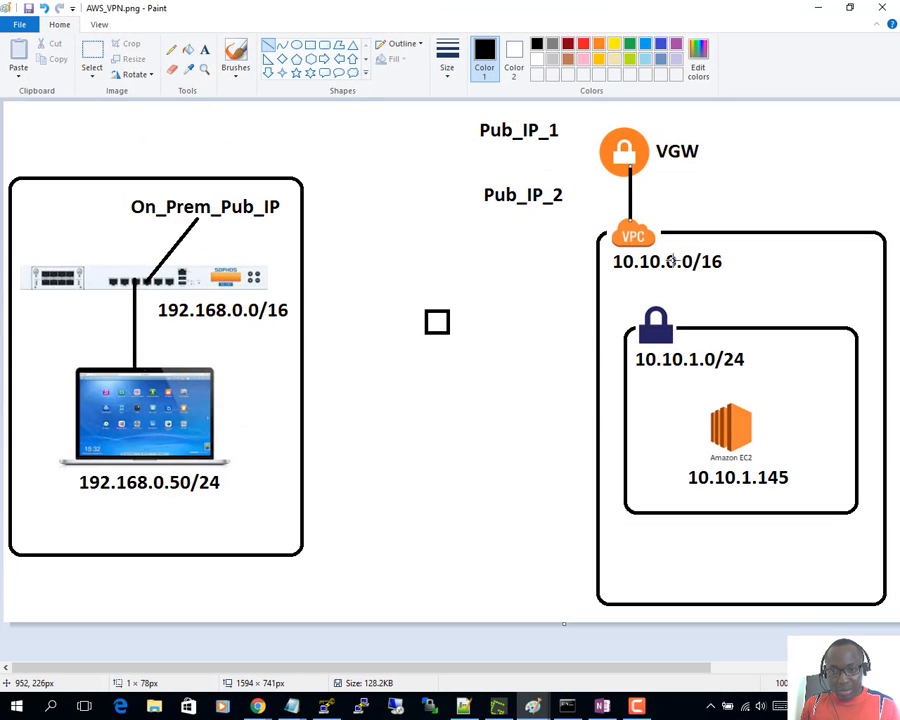
left_click(819, 11)
left_click(401, 480)
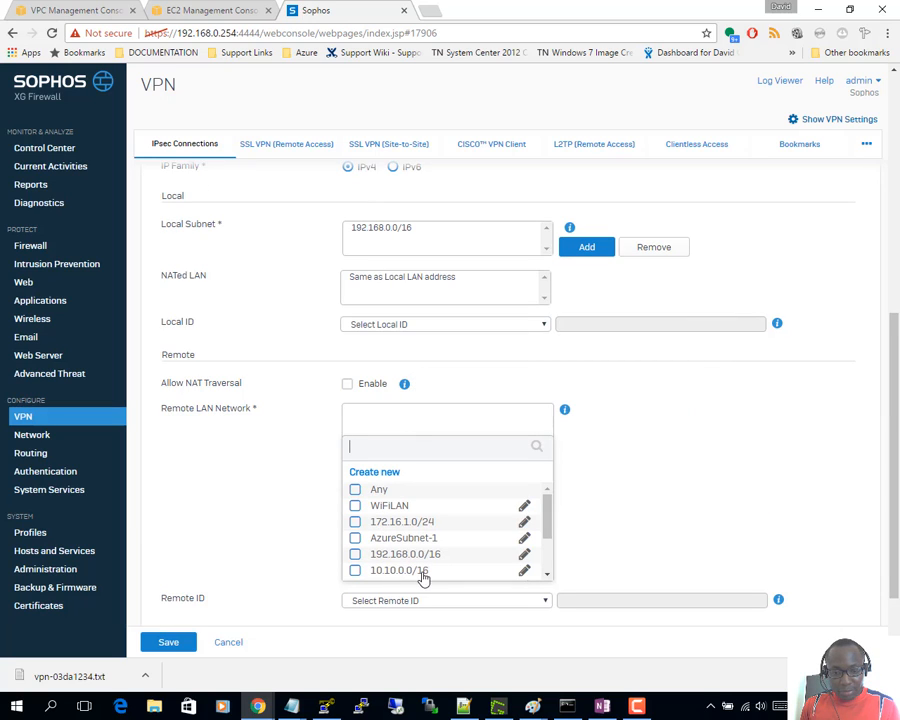
left_click(400, 575)
left_click(424, 595)
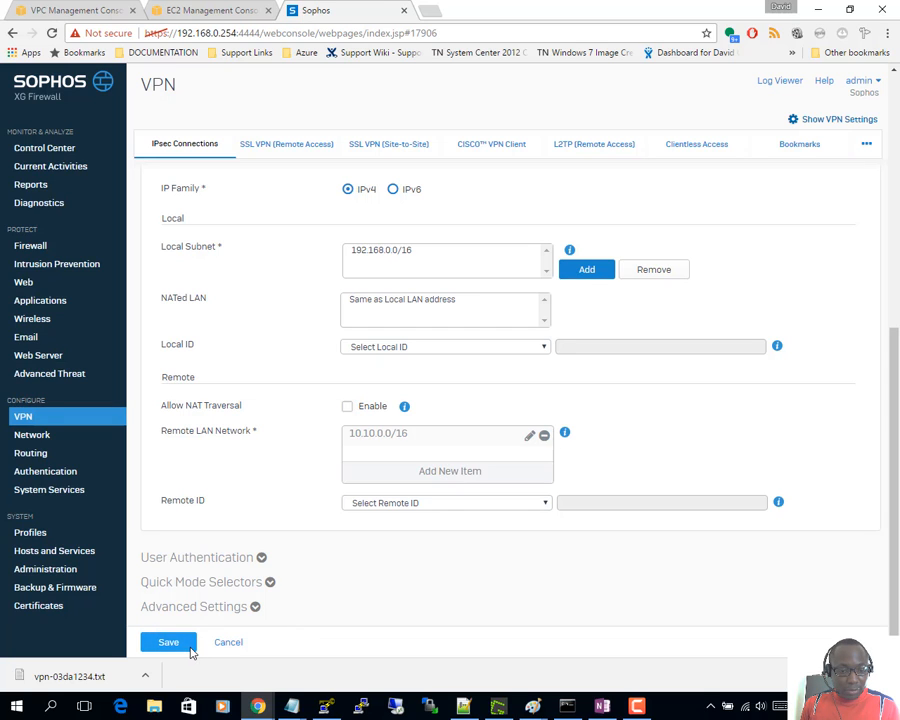
left_click(170, 642)
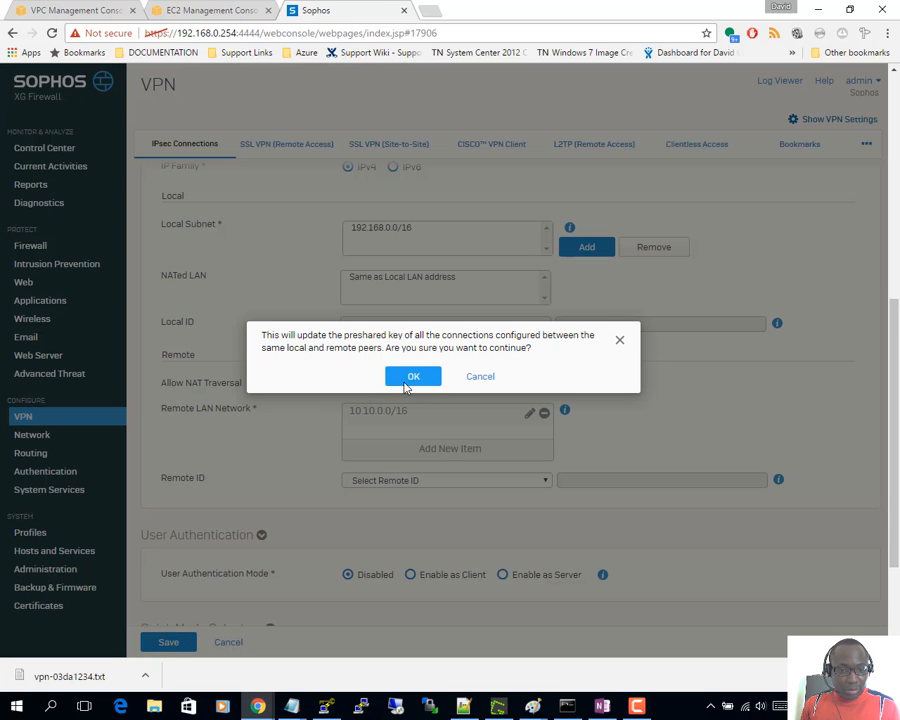
left_click(412, 376)
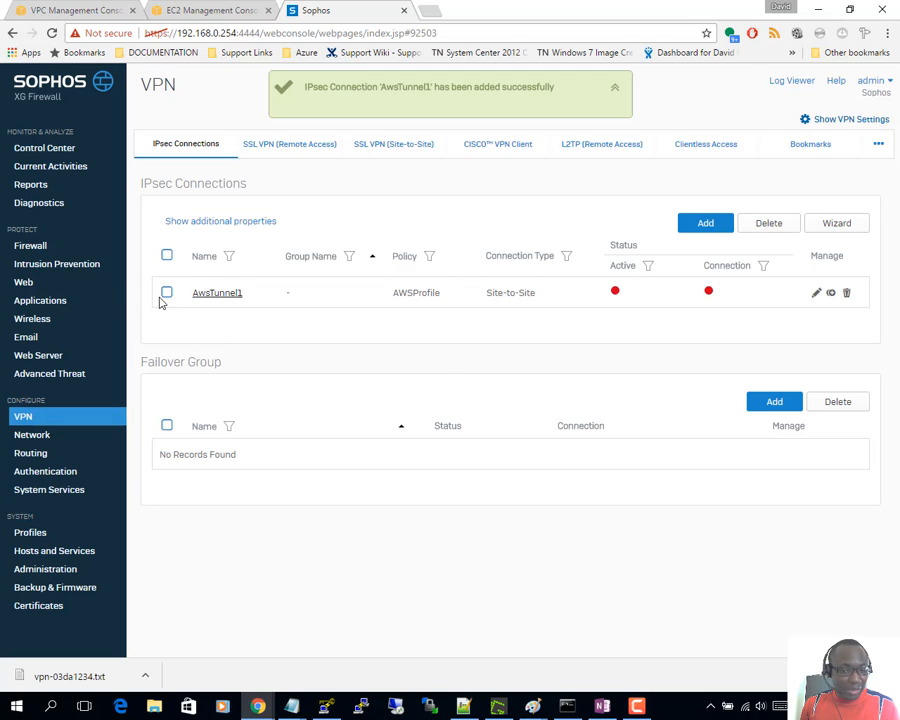
- Add a second IPsec connection named AwsTunnel2 with connection type Site-to-Site
left_click(703, 225)
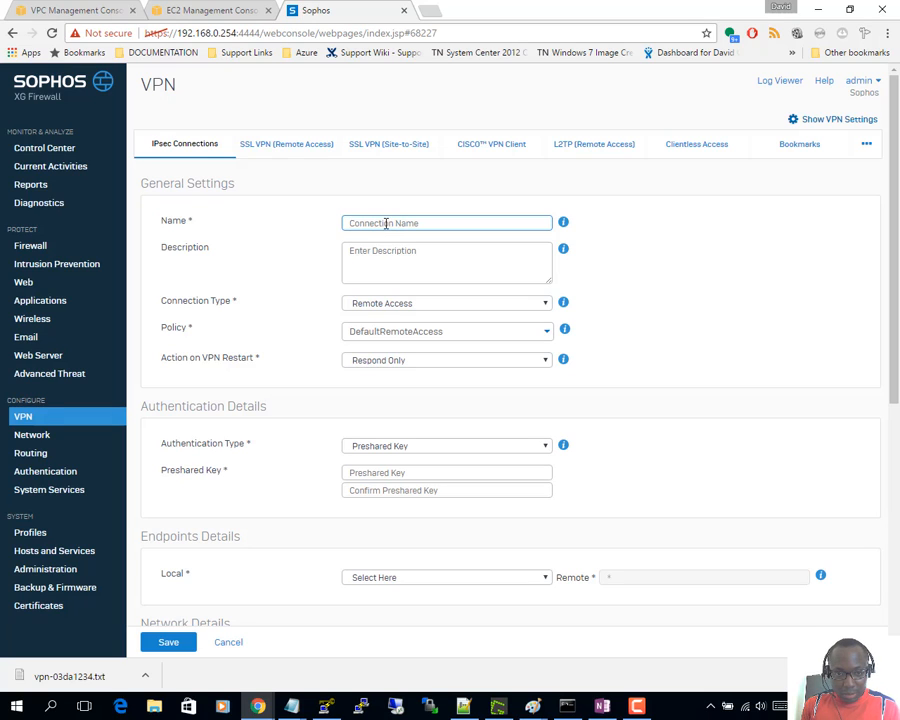
type("AwsTunnel2")
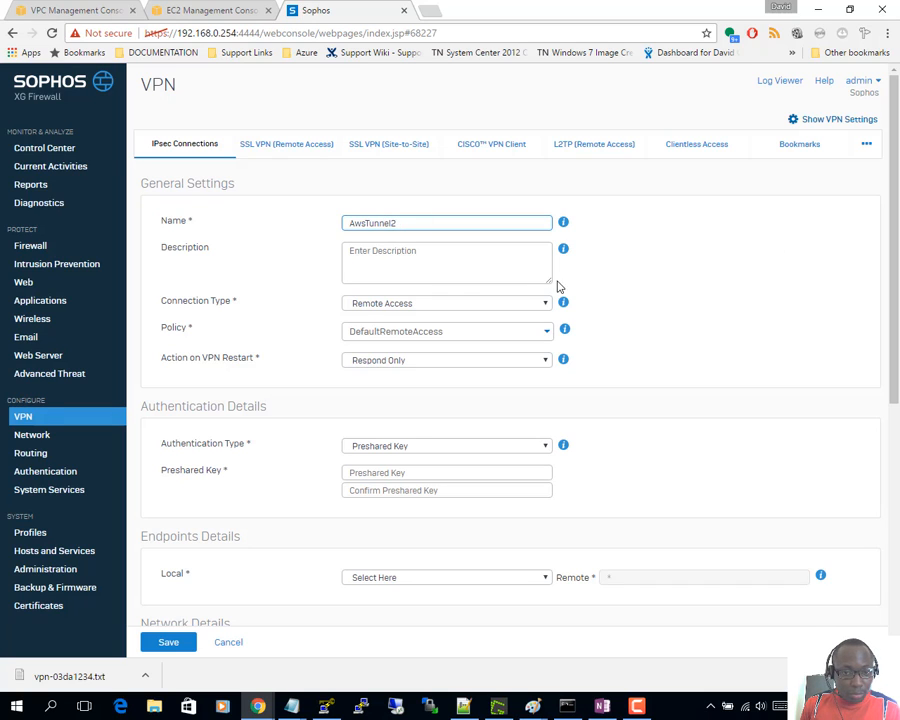
left_click(402, 301)
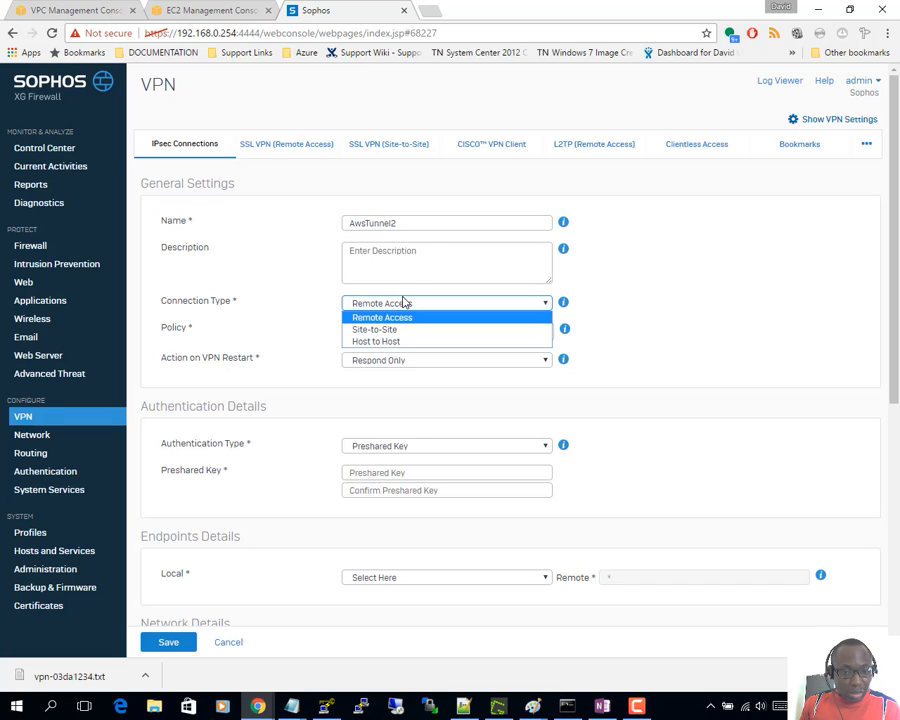
left_click(377, 330)
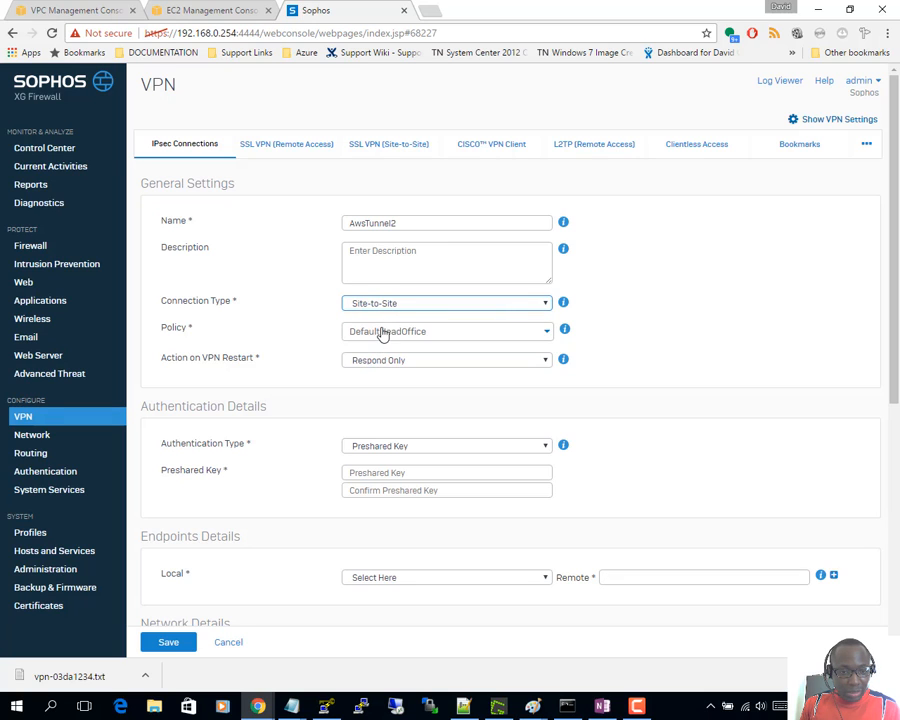
- Choose policy AWSProfile, Initiate on VPN restart, and Preshared Key authentication
left_click(371, 340)
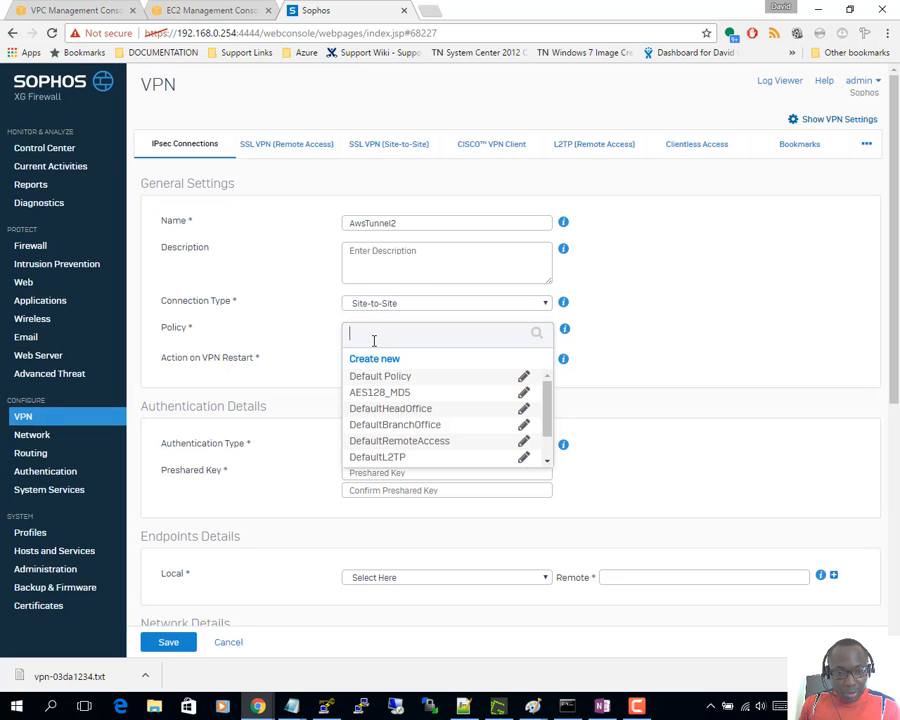
scroll(370, 430, "down", 2)
left_click(372, 456)
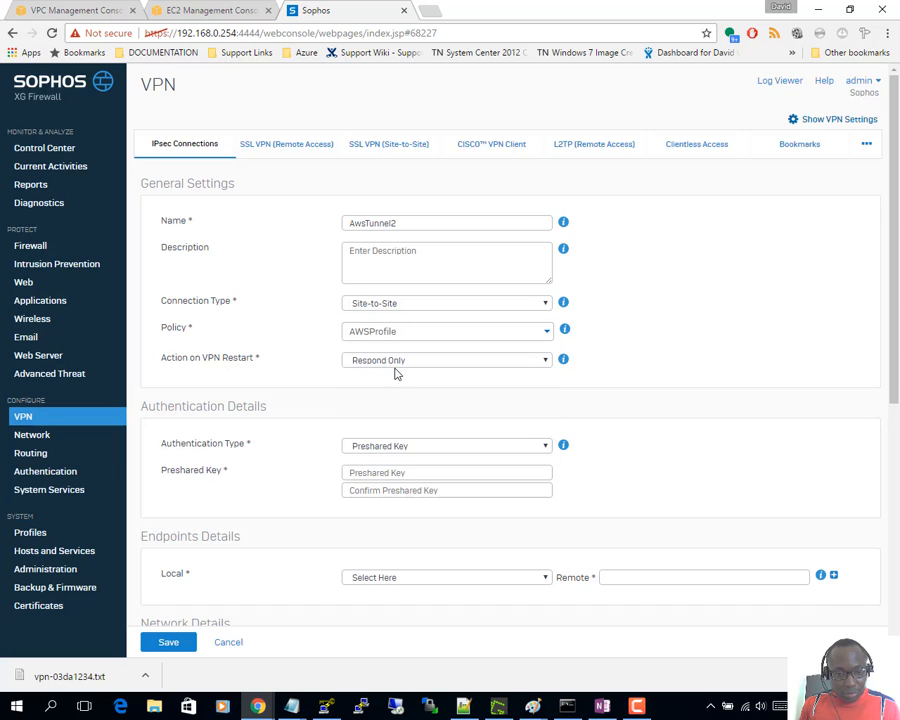
left_click(394, 364)
left_click(390, 400)
left_click(389, 448)
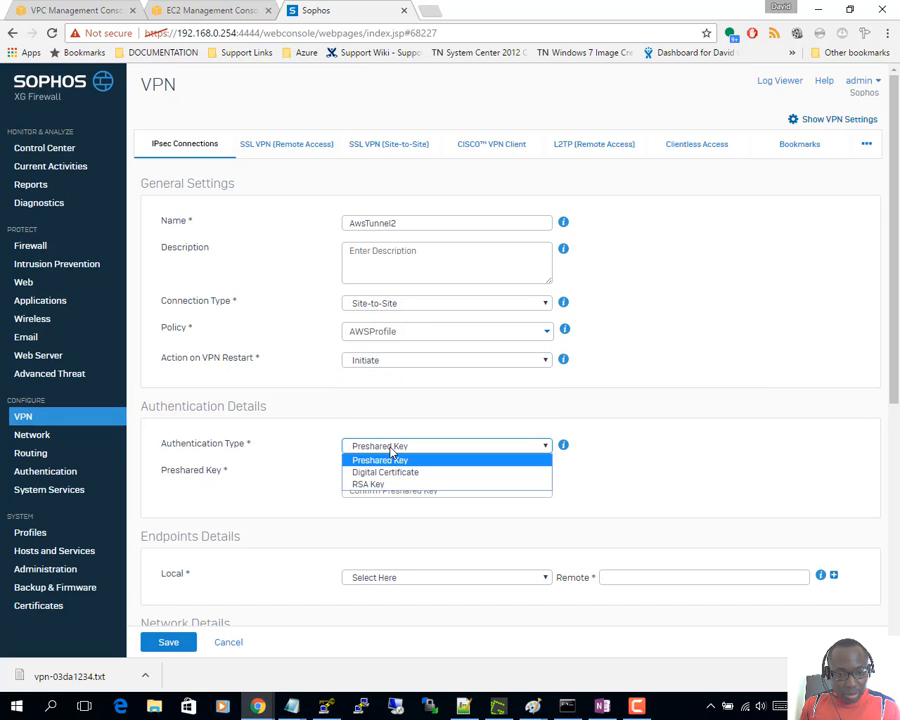
left_click(391, 461)
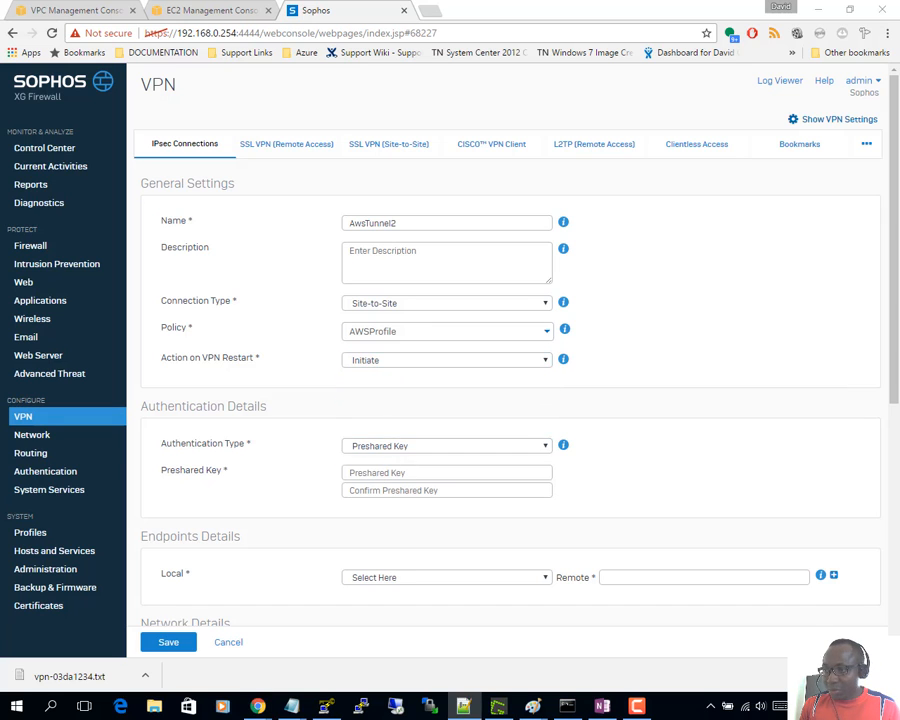
key("alt+Tab")
- Copy the Tunnel #2 pre-shared key from the config into Preshared Key and its confirmation field
scroll(628, 469, "down", 10)
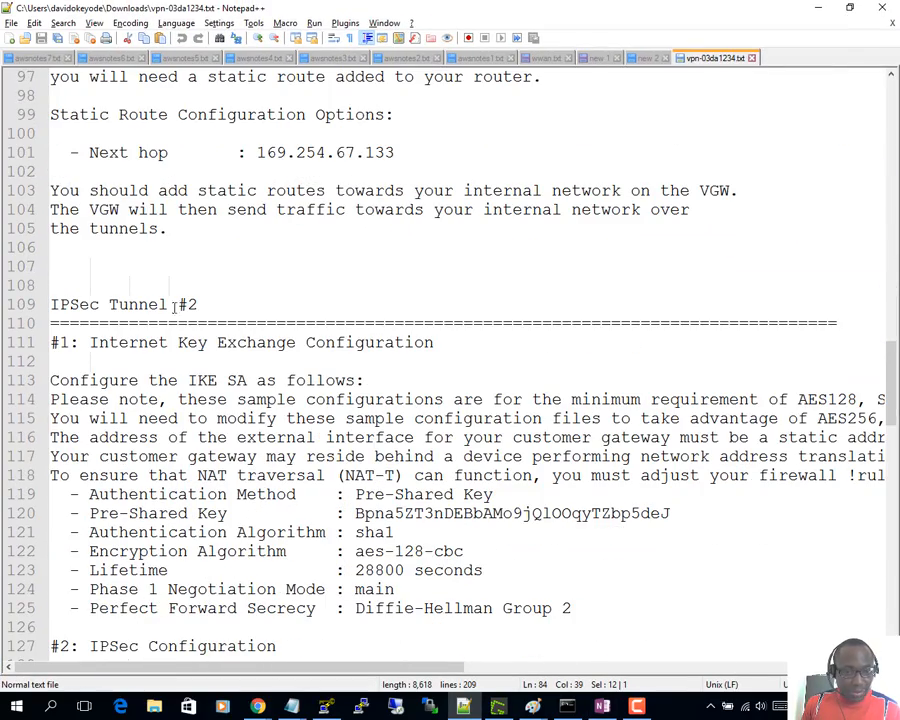
scroll(246, 358, "down", 2)
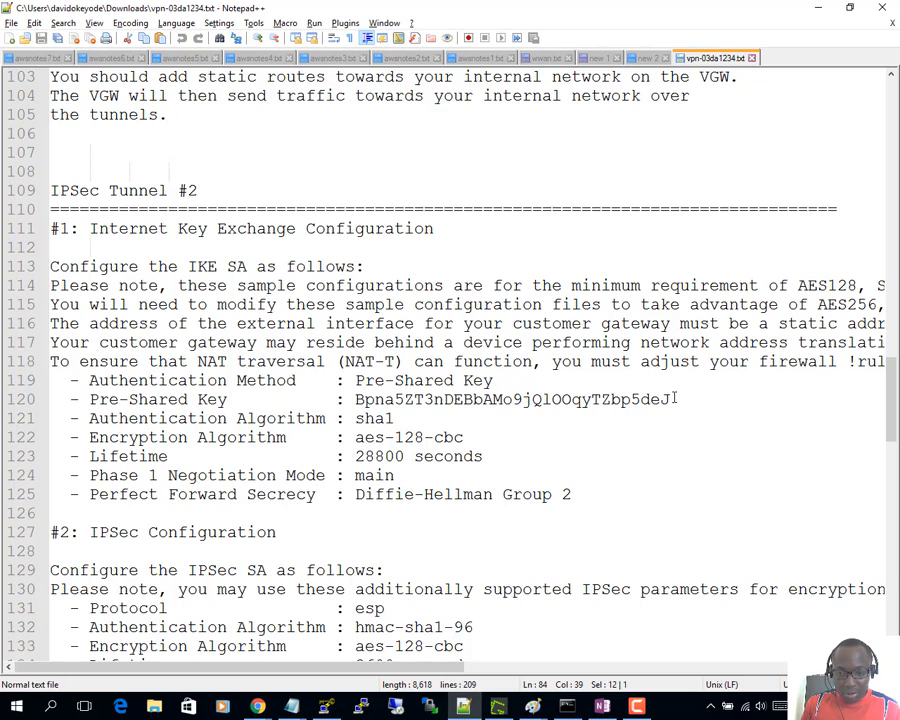
left_click_drag(677, 399, 358, 399)
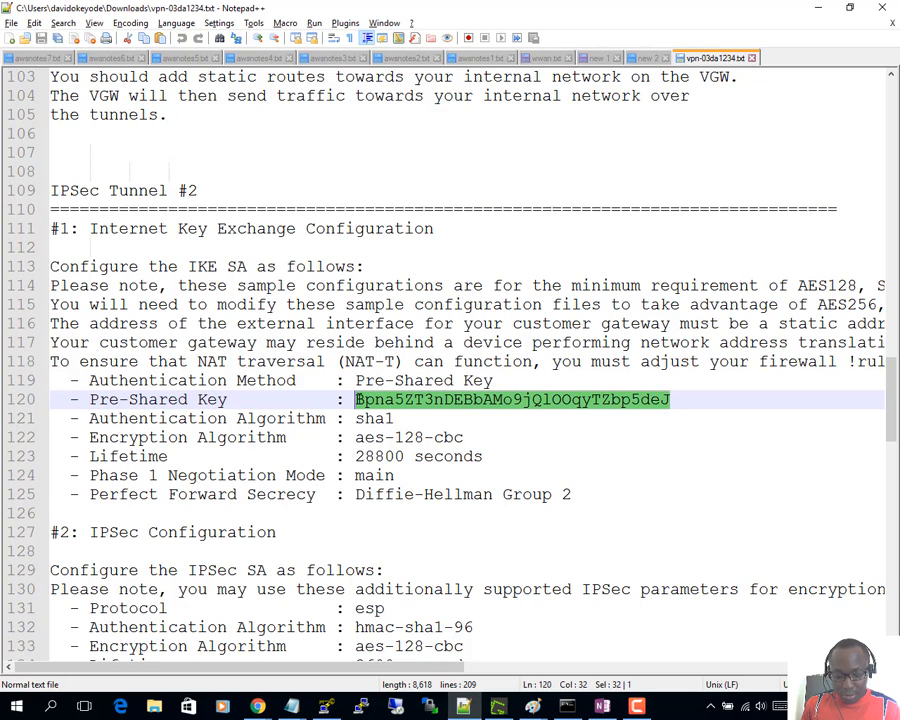
left_click_drag(602, 6, 899, 120)
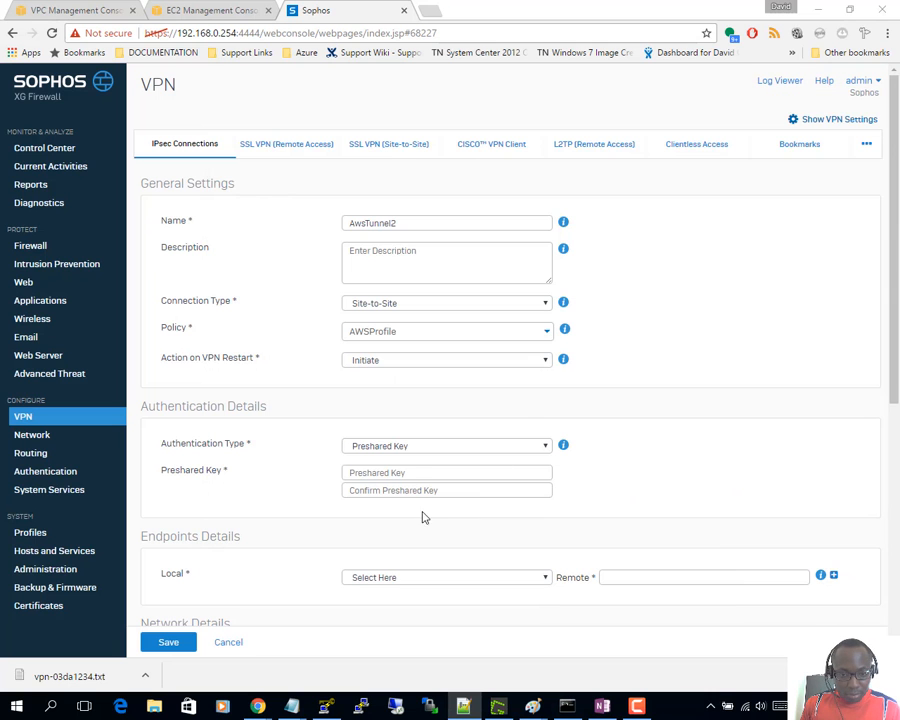
left_click(411, 473)
key("ctrl+v")
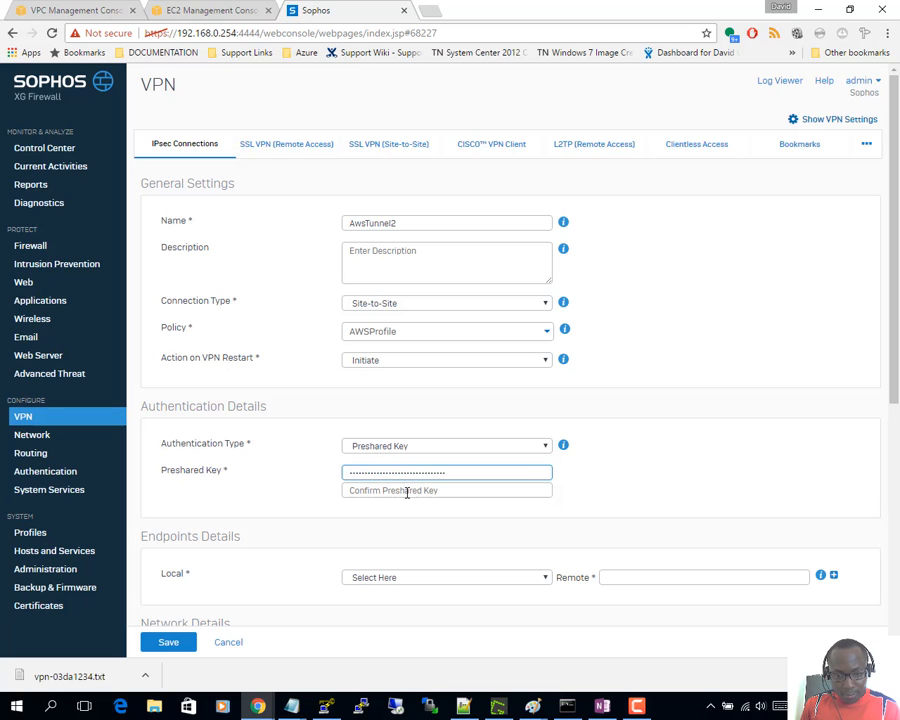
left_click(407, 490)
key("ctrl+v")
- Set AwsTunnel2's local endpoint to eth1 - 195.166.150.193
scroll(400, 462, "down", 2)
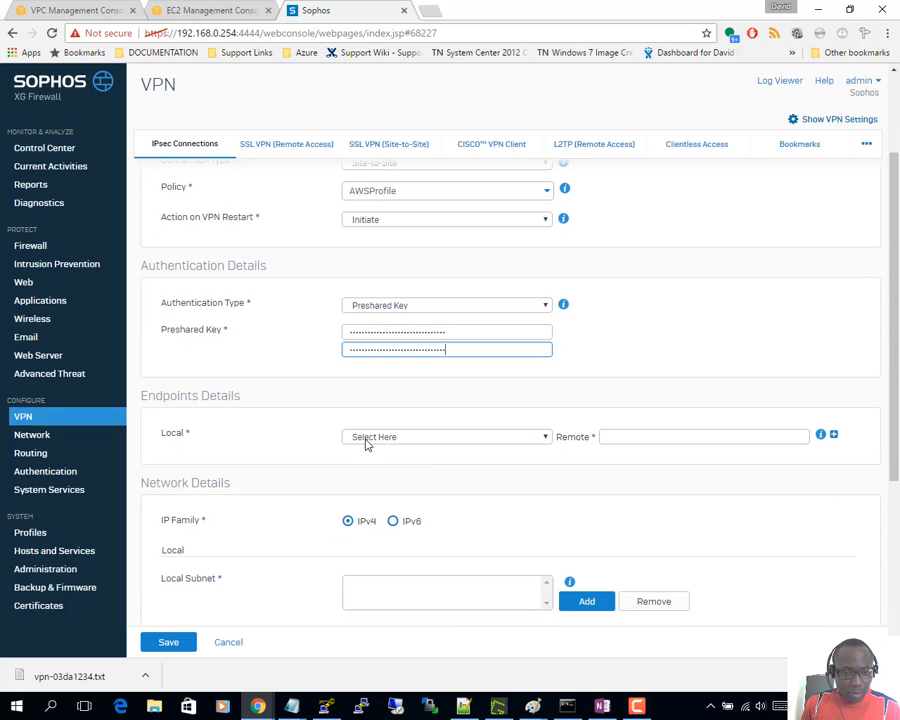
left_click(368, 438)
left_click(385, 465)
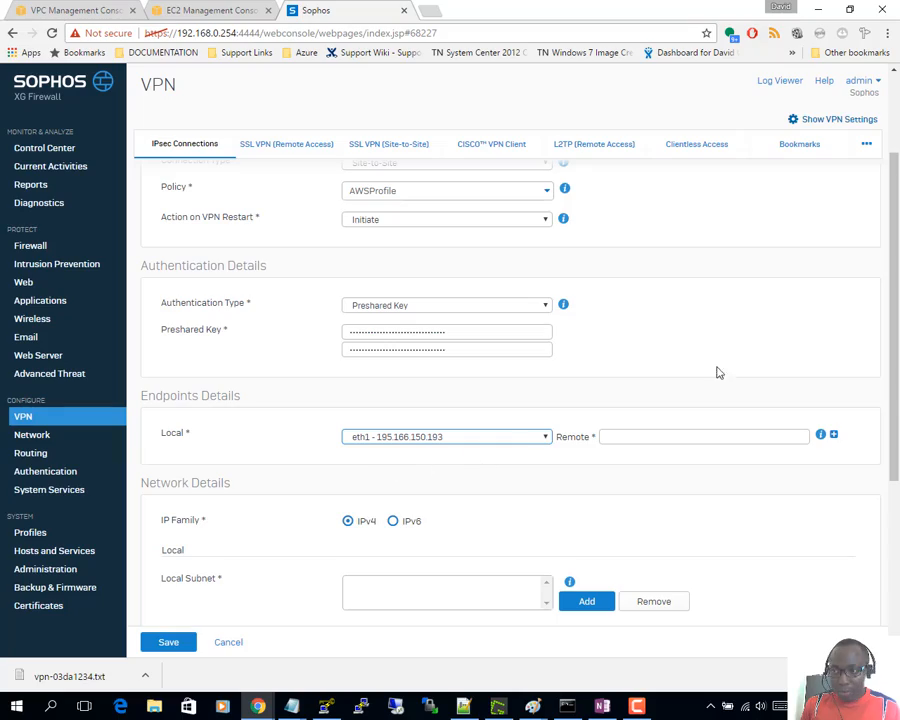
key("alt+Tab")
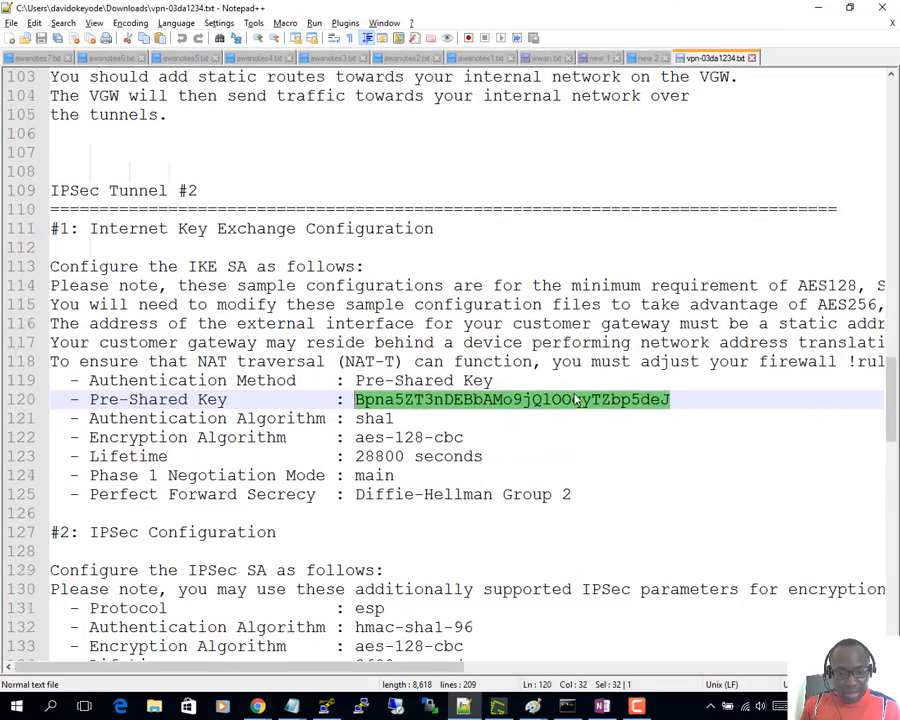
- Copy the gateway outside address 52.56.245.98 from the config into AwsTunnel2's Remote field
scroll(573, 400, "down", 4)
scroll(573, 400, "down", 11)
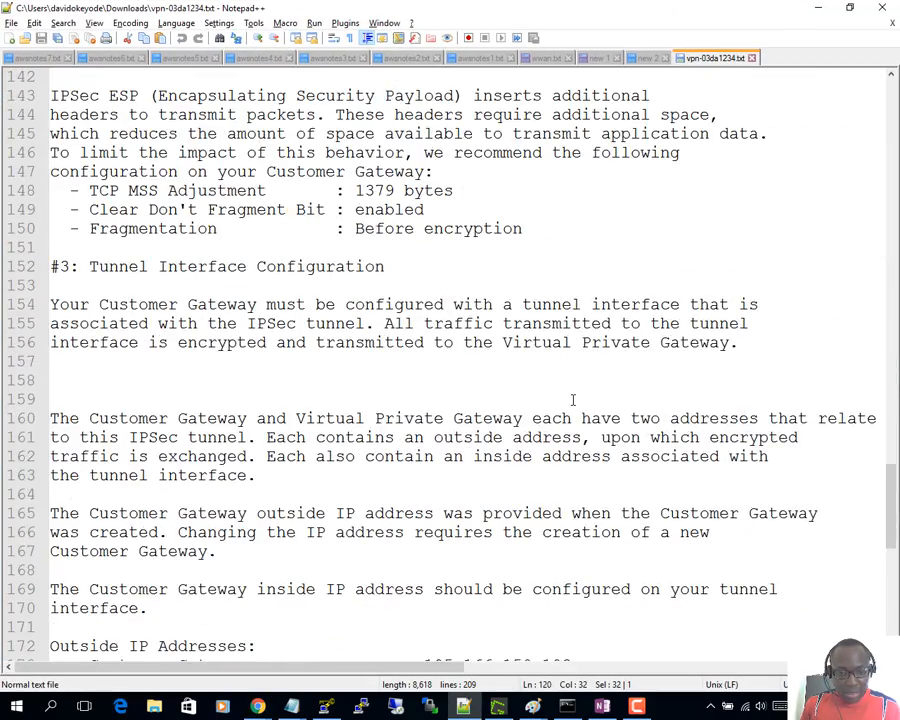
scroll(573, 400, "down", 2)
mouse_move(541, 456)
left_mouse_down()
mouse_move(413, 457)
mouse_move(542, 458)
left_mouse_up()
key("ctrl+c")
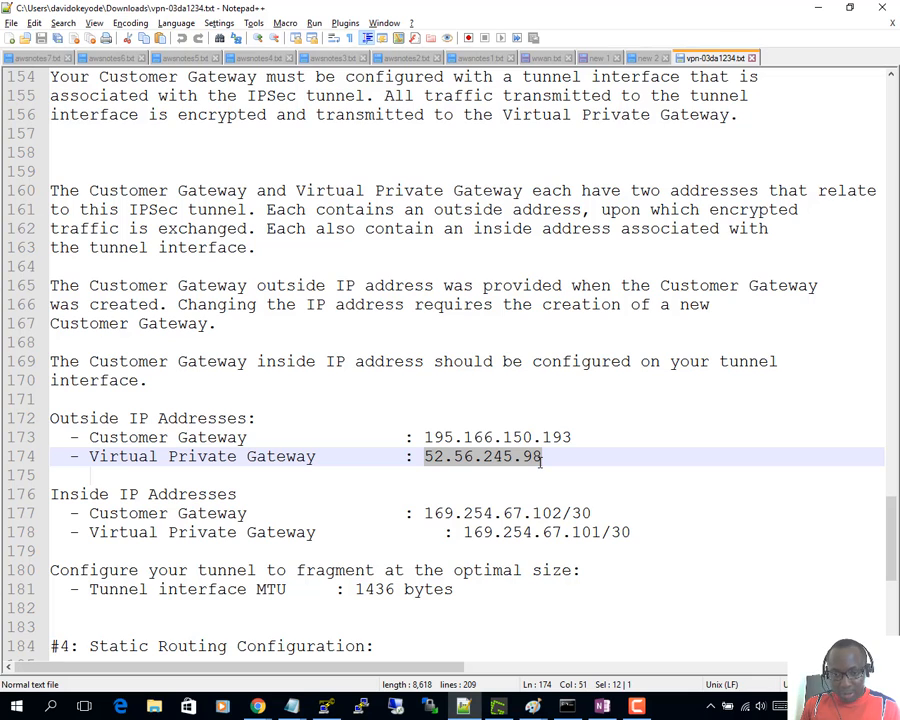
key("alt+Tab")
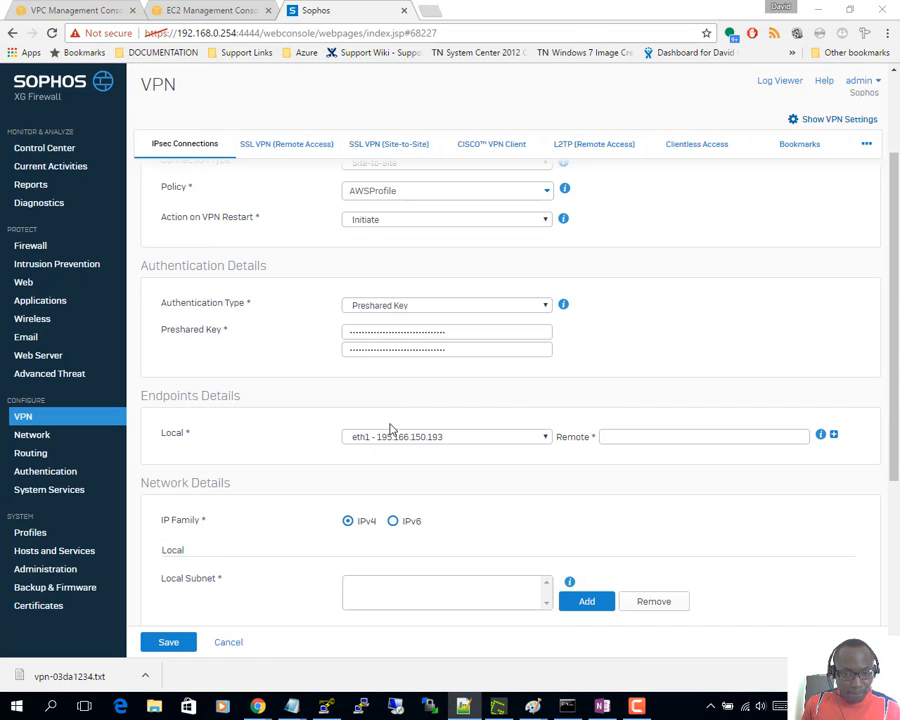
left_click(607, 436)
key("ctrl+v")
scroll(538, 415, "down", 3)
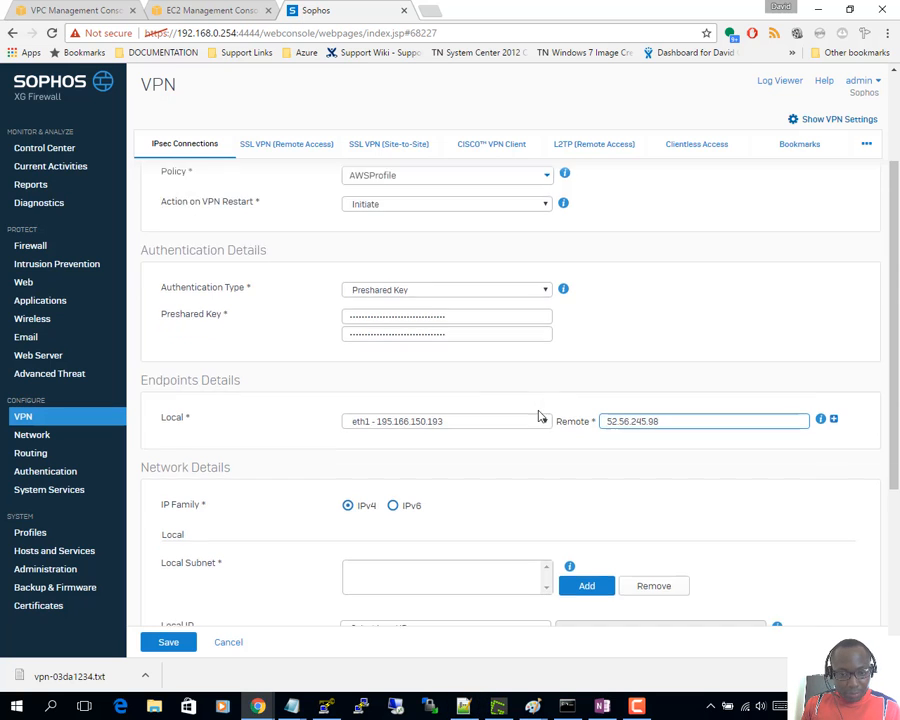
- Add 192.168.0.0/16 as AwsTunnel2's local subnet
left_click(585, 321)
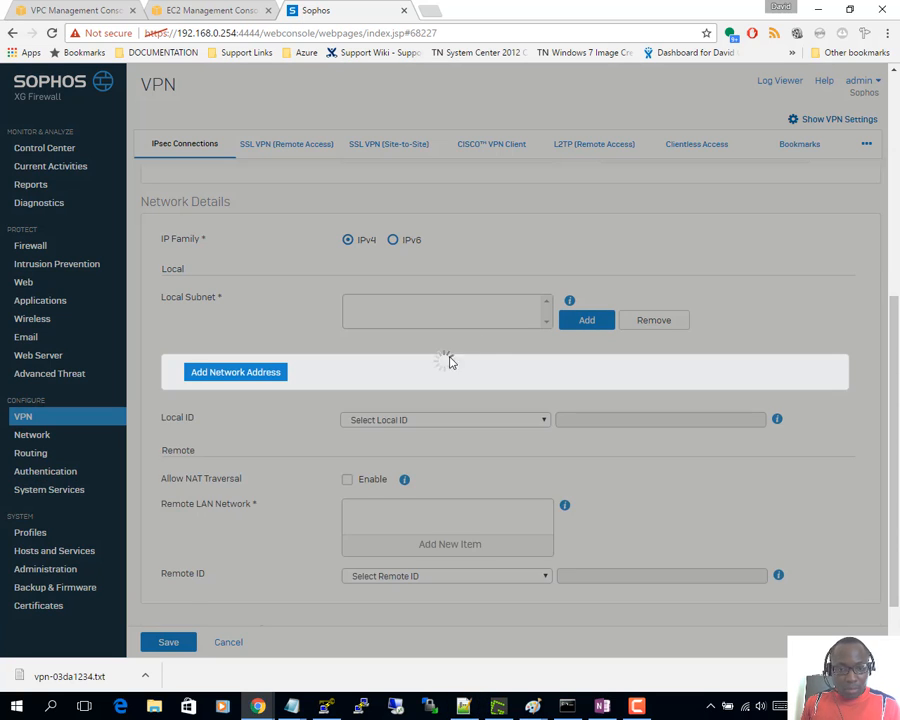
left_click(376, 432)
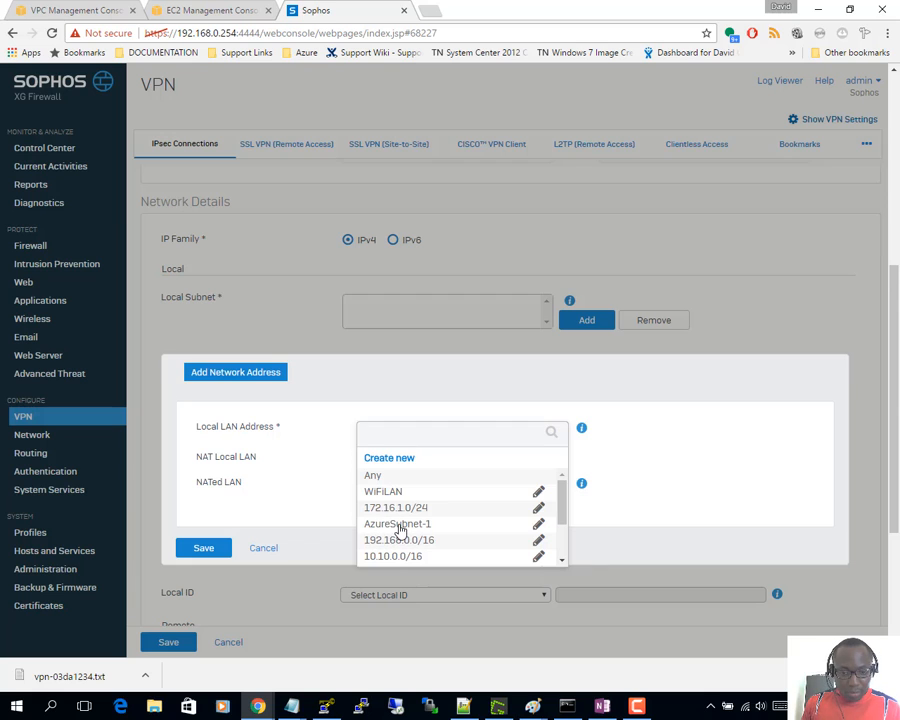
scroll(400, 525, "down", 5)
scroll(420, 366, "up", 3)
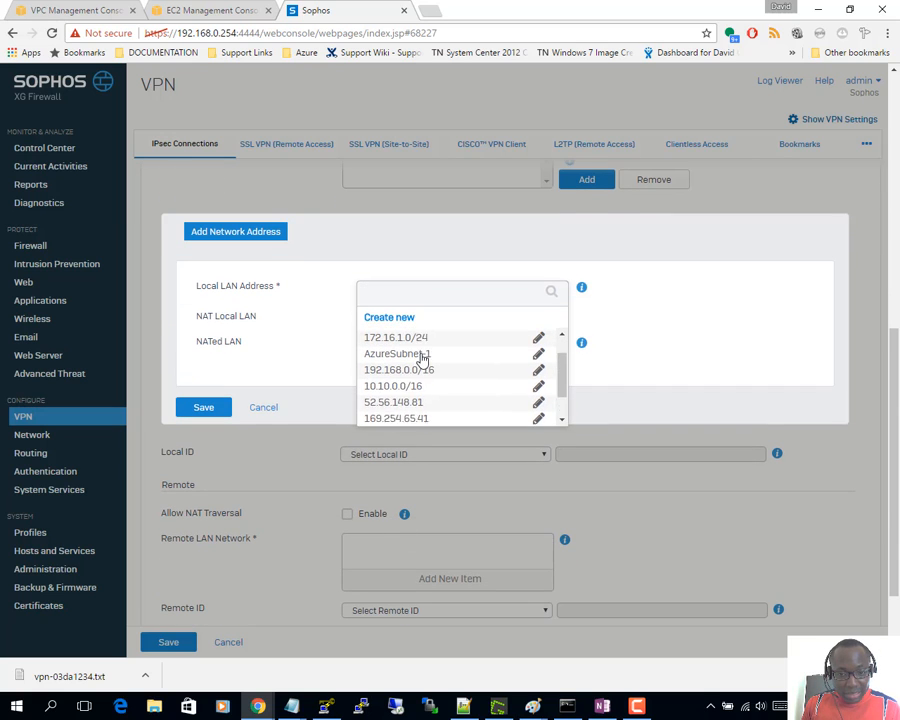
scroll(395, 383, "down", 3)
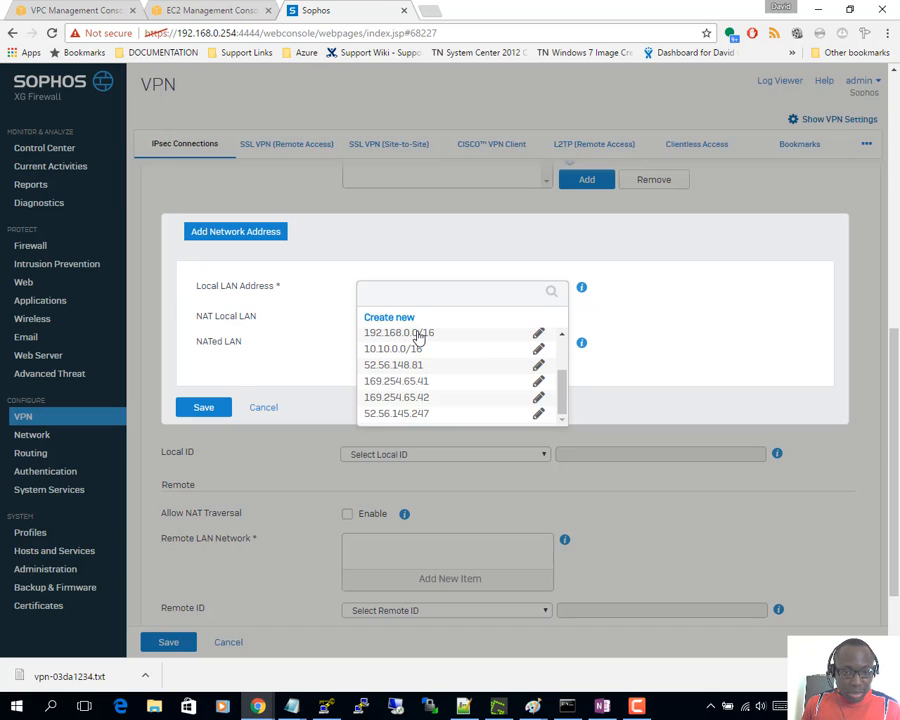
left_click(412, 334)
left_click(208, 410)
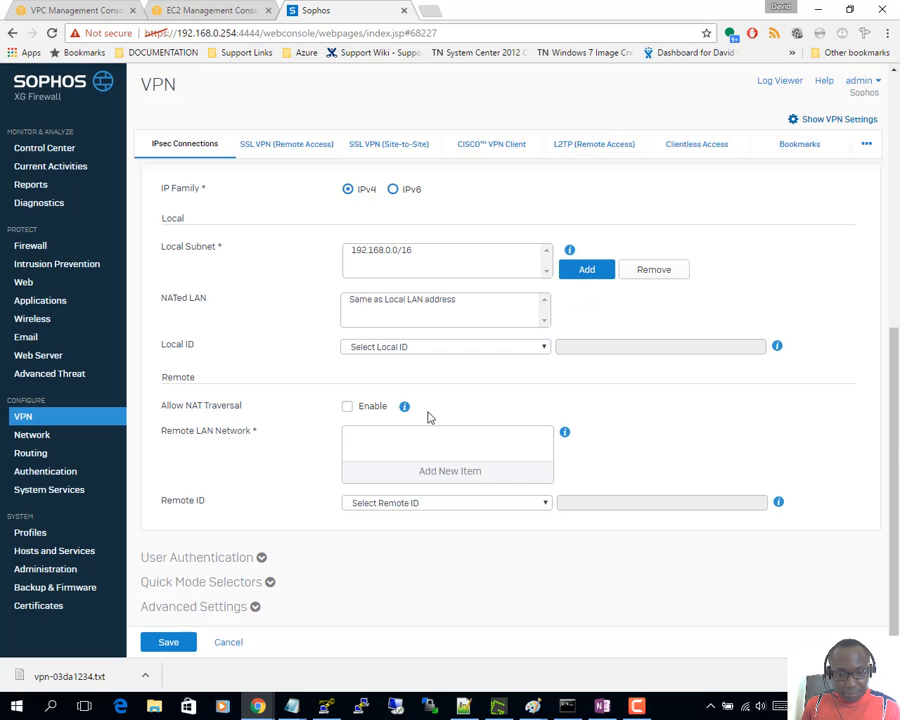
- Set the remote LAN to 10.10.0.0/16, then save AwsTunnel2 and confirm the preshared key update
left_click(404, 476)
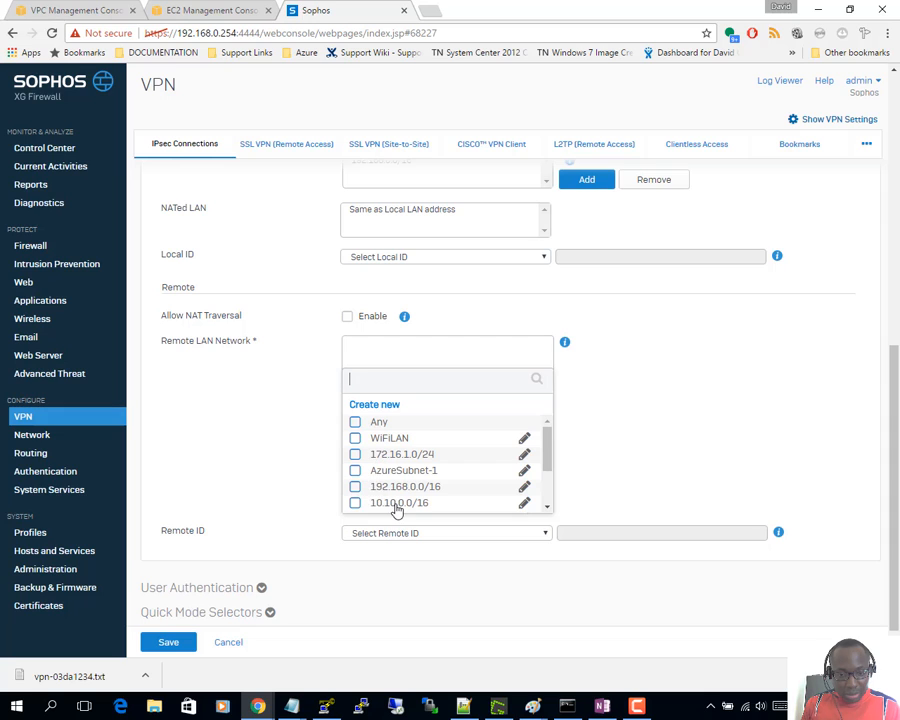
left_click(356, 503)
left_click(440, 520)
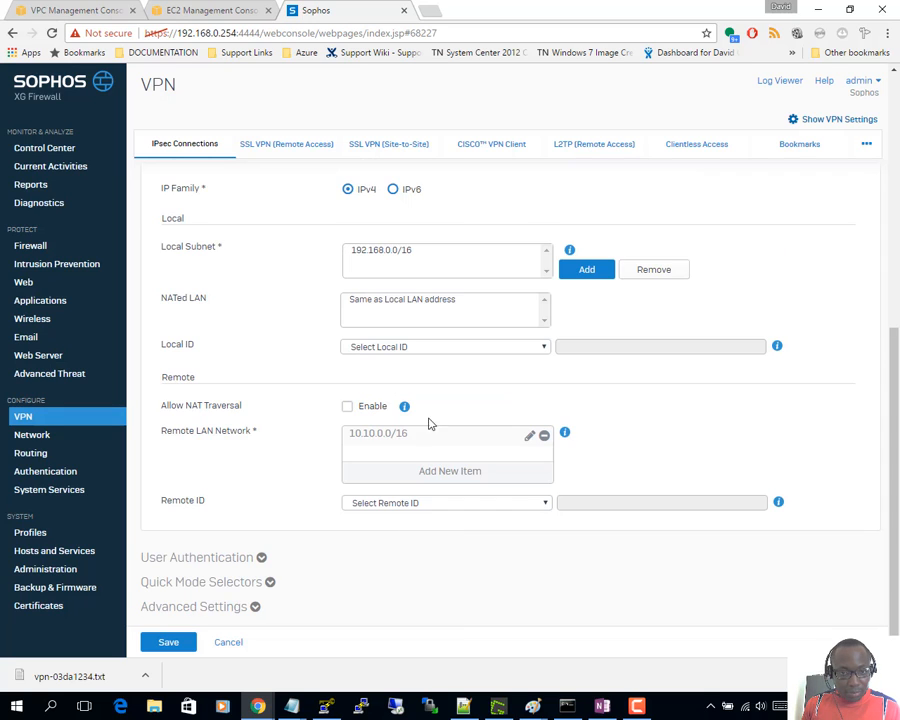
scroll(423, 314, "up", 3)
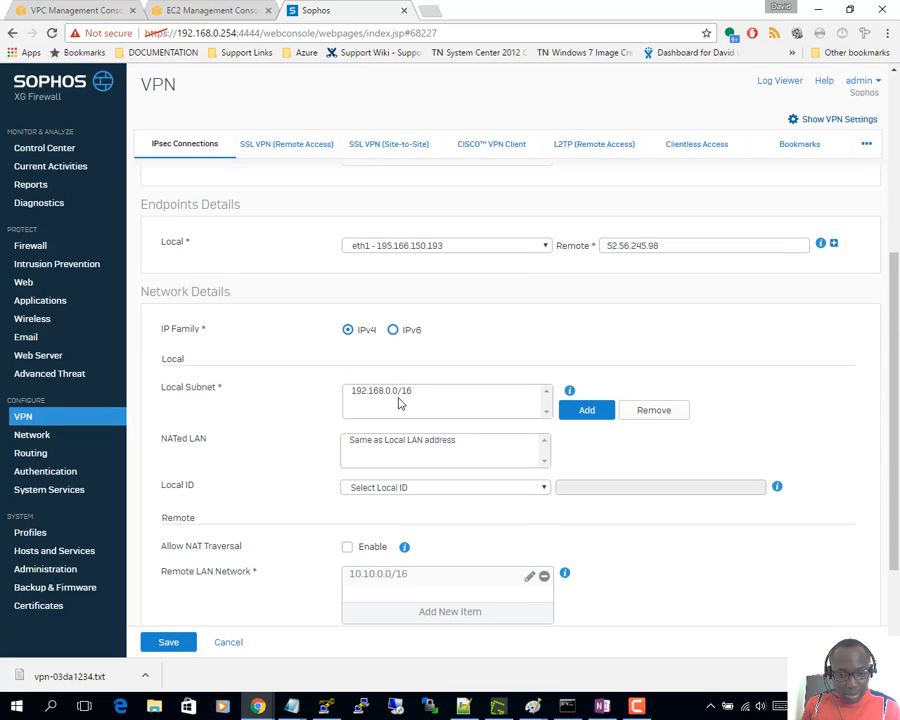
scroll(172, 626, "down", 3)
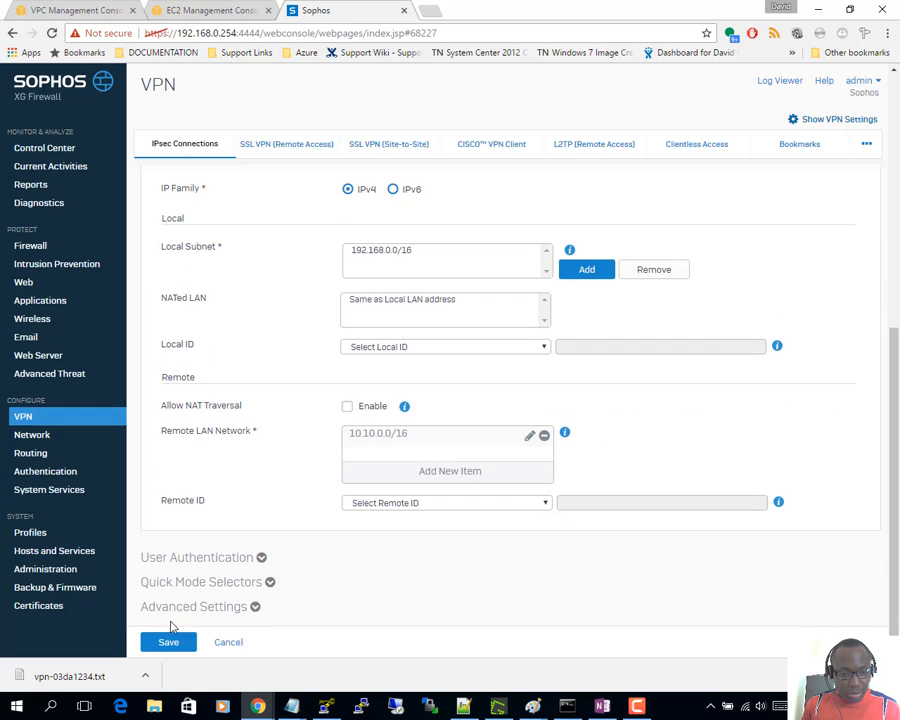
left_click(168, 642)
left_click(418, 376)
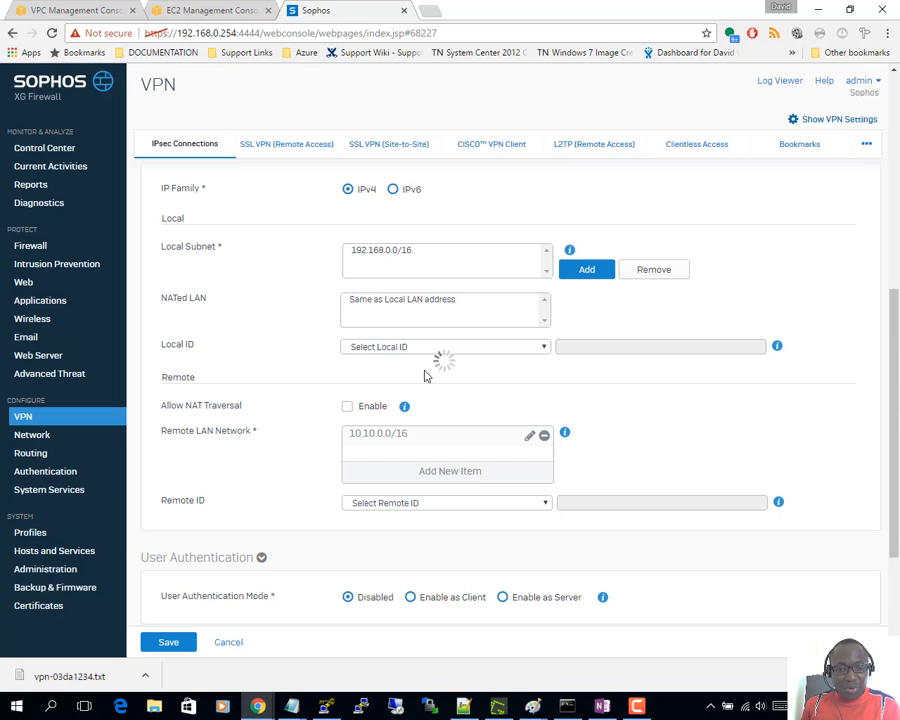
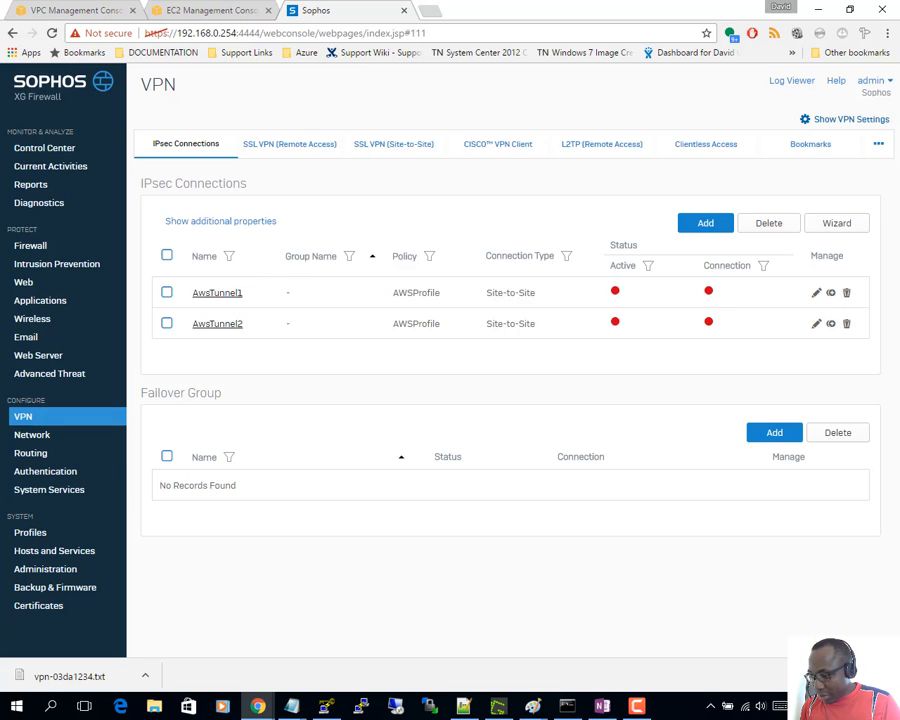
- In the setup checklist notes, highlight 'Initiate' and the configure-VPN-failover-group step
left_click(602, 706)
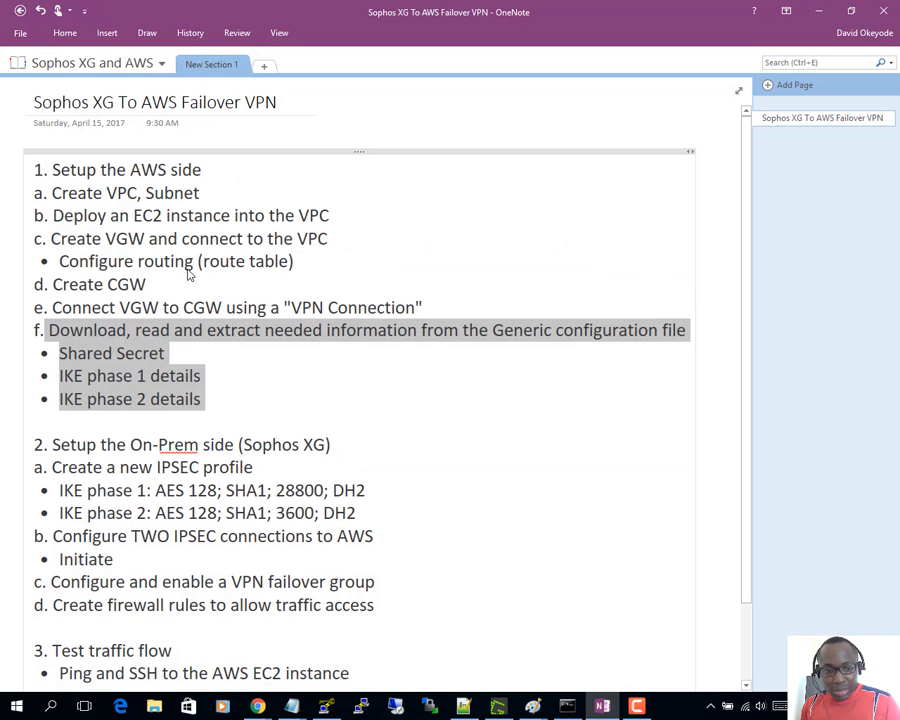
left_click(214, 406)
scroll(124, 364, "down", 1)
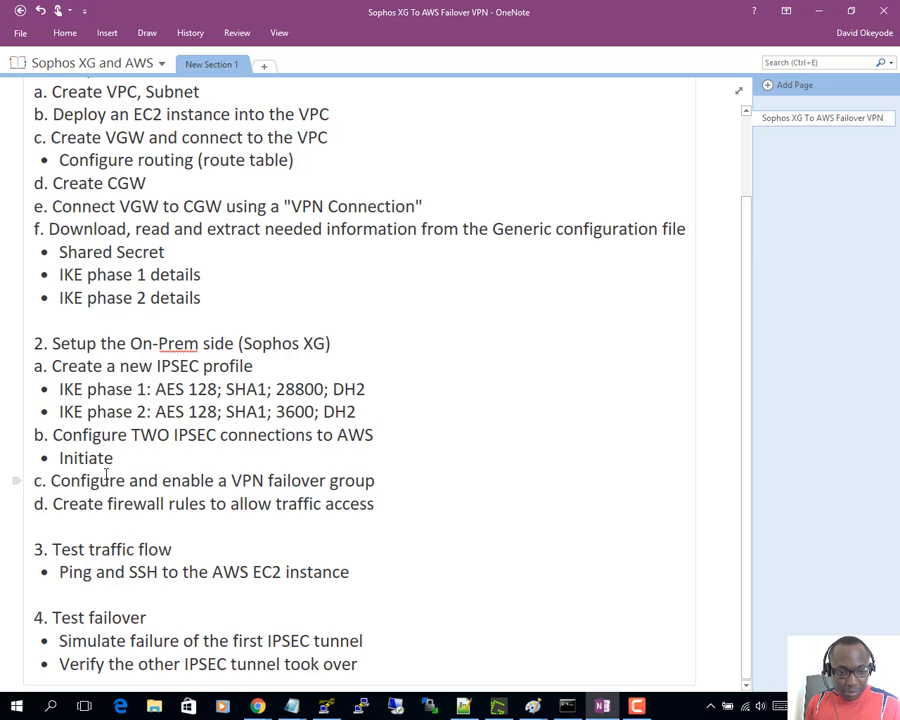
left_click_drag(130, 458, 32, 456)
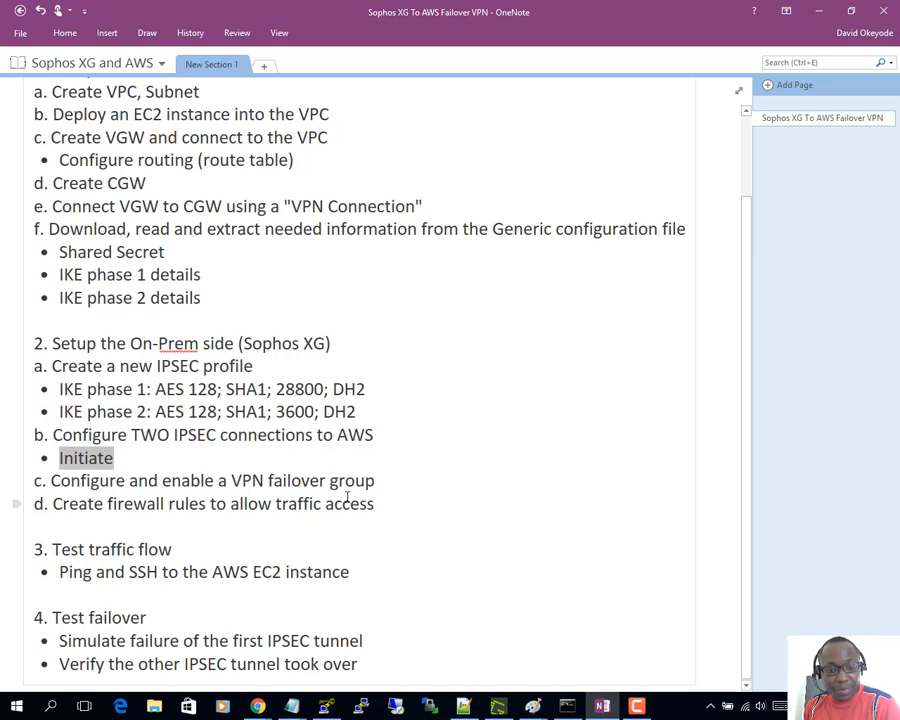
left_click_drag(376, 481, 38, 484)
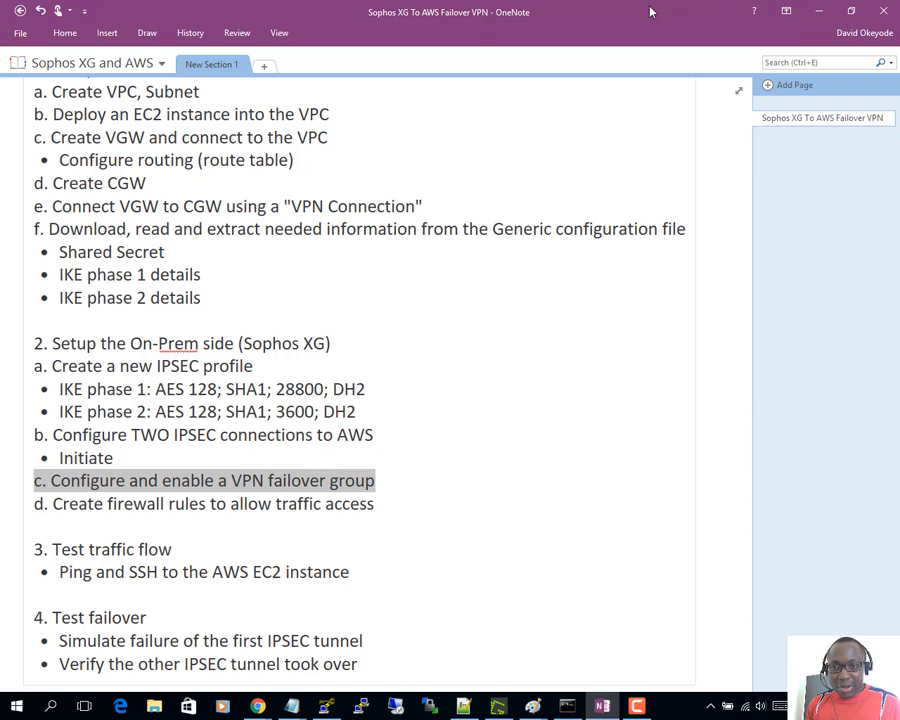
- Move the notes aside and connect AwsTunnel1, confirming the prompt
left_click_drag(456, 4, 560, 0)
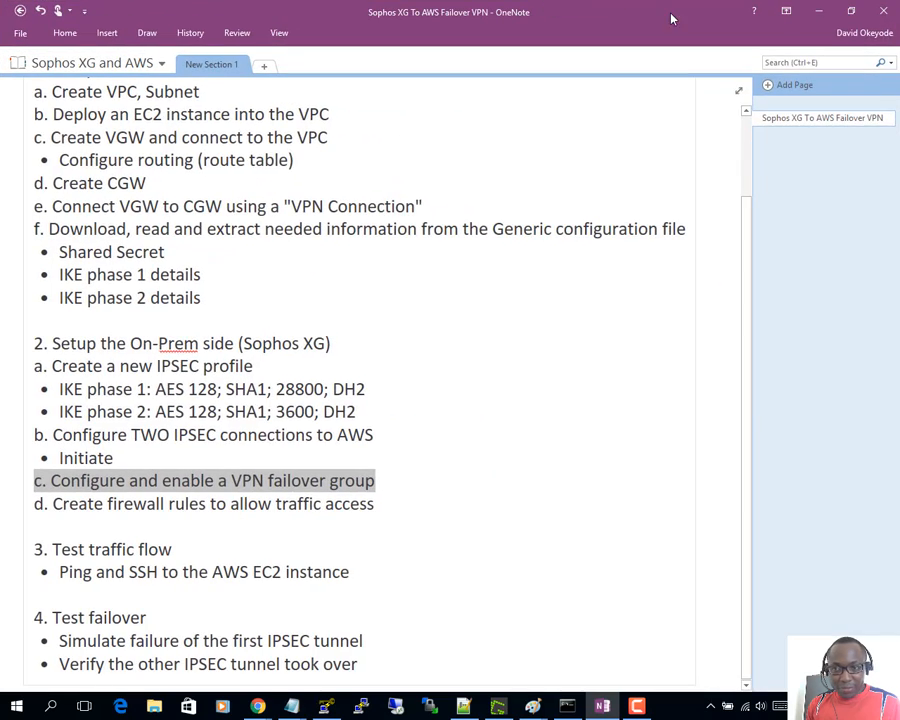
left_click_drag(672, 15, 899, 120)
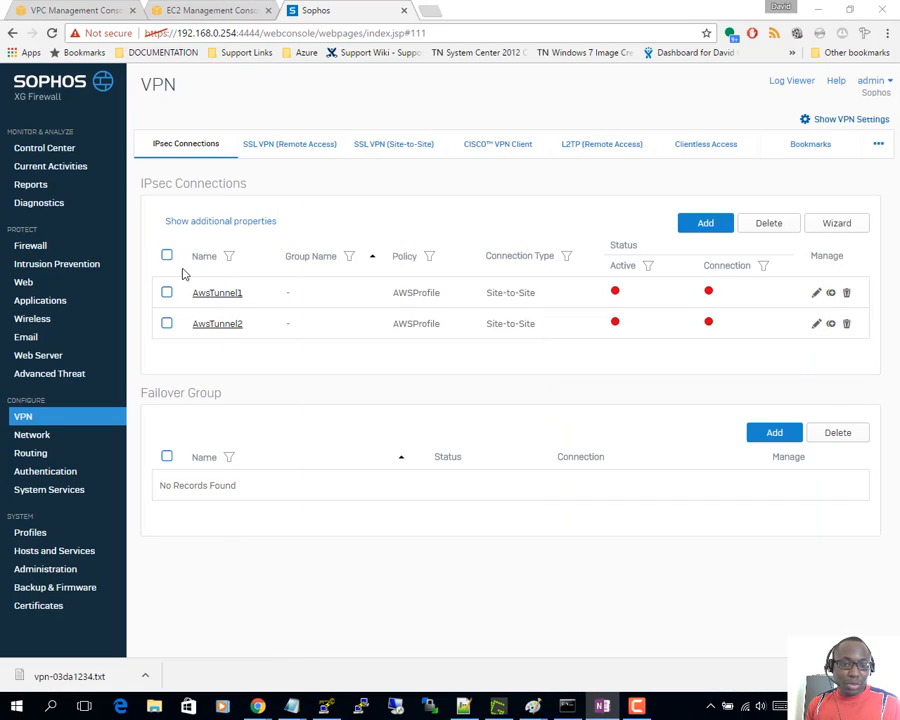
left_click(708, 292)
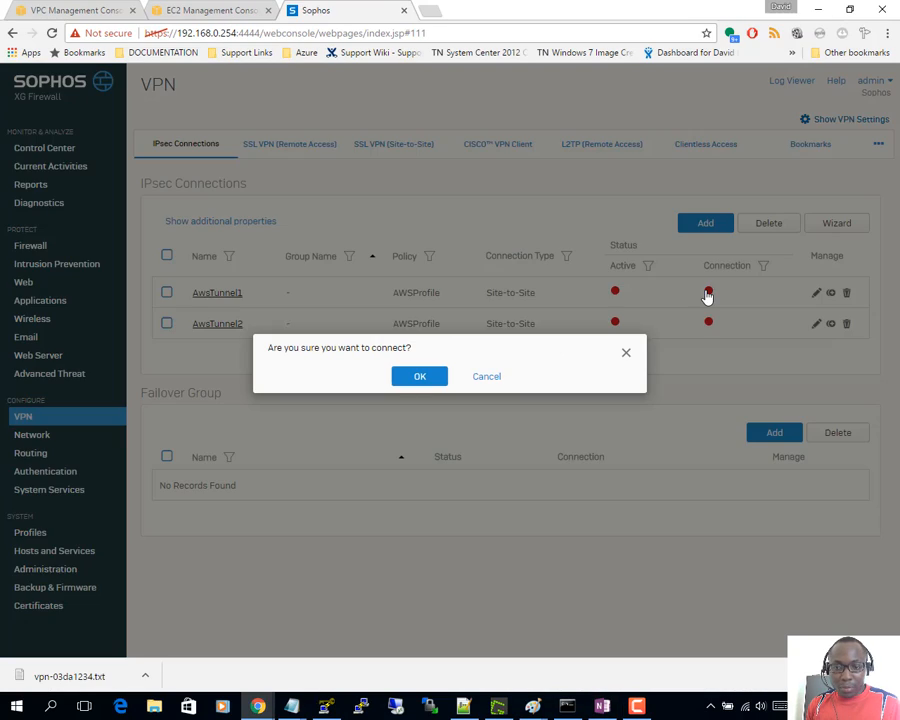
left_click(420, 376)
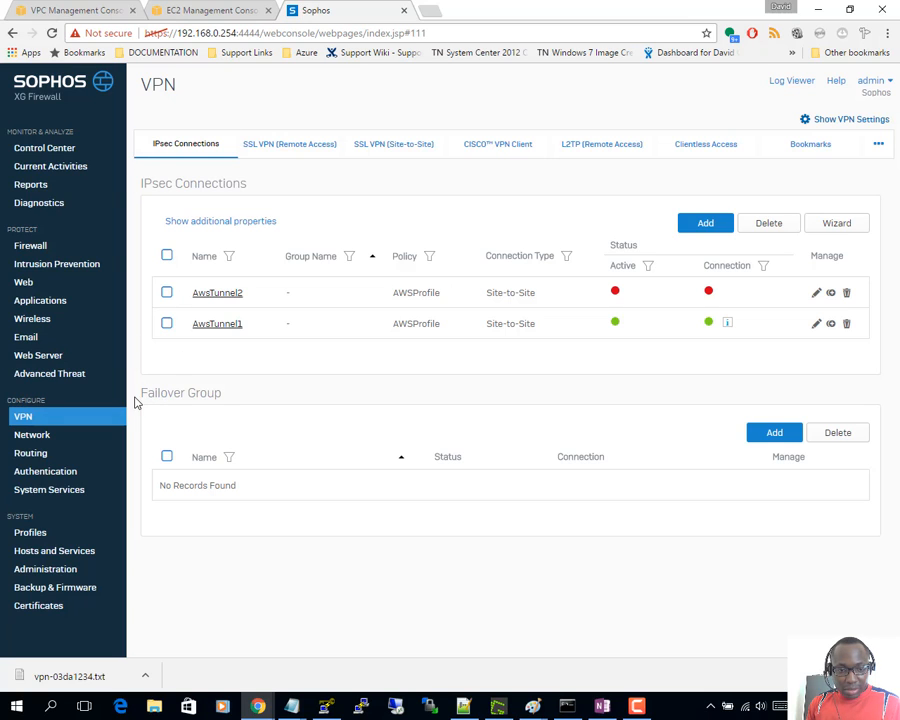
- Add failover group AWSVpnGroup with members AwsTunnel1 and AwsTunnel2 and mail notification enabled
left_click_drag(139, 403, 223, 397)
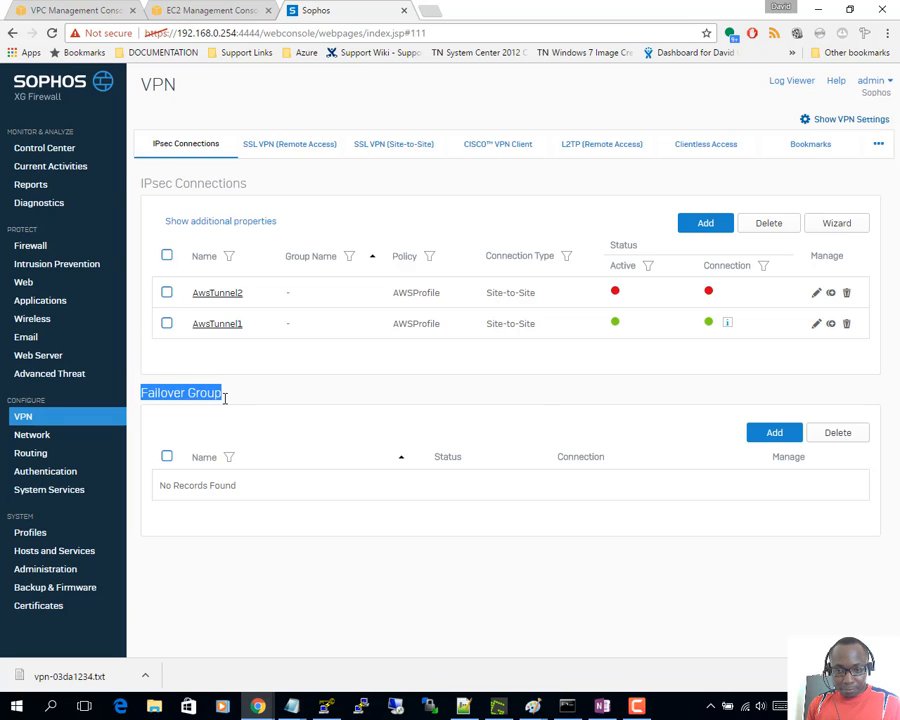
left_click(772, 432)
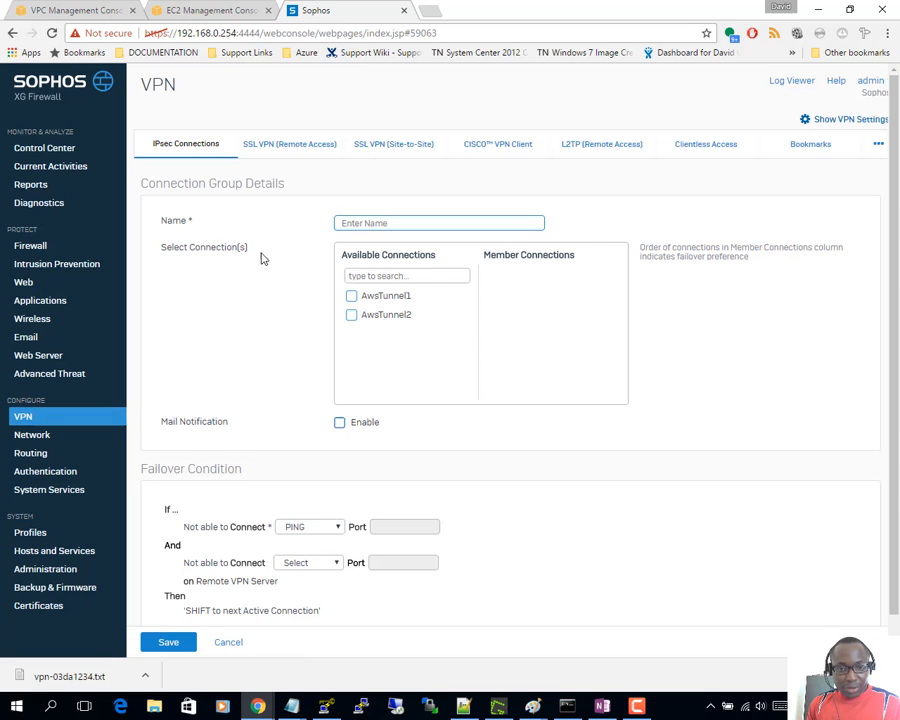
left_click(355, 223)
type("AWS")
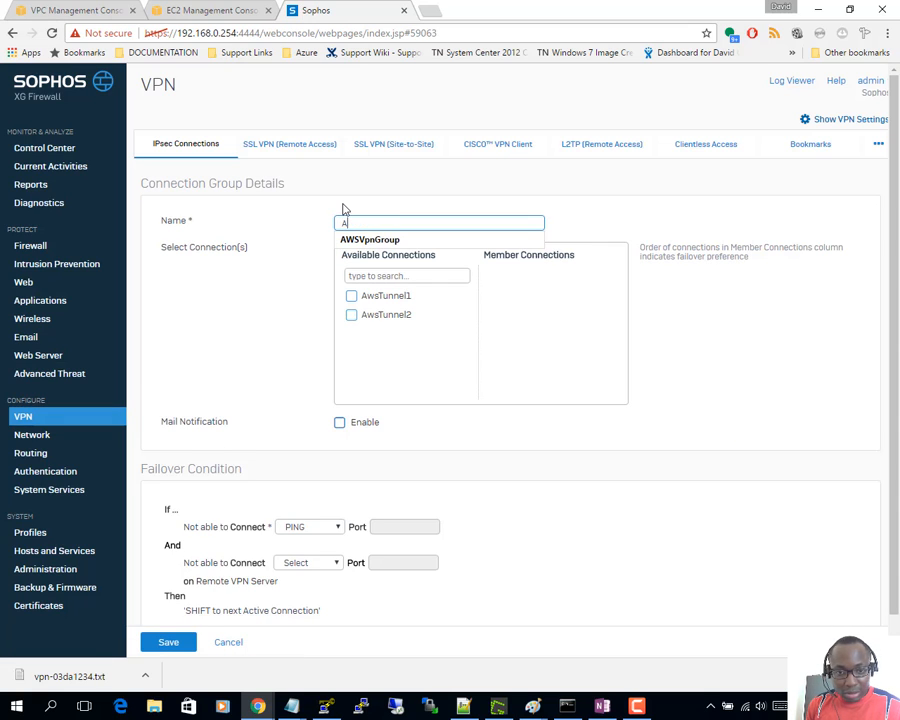
left_click(402, 239)
left_click(351, 296)
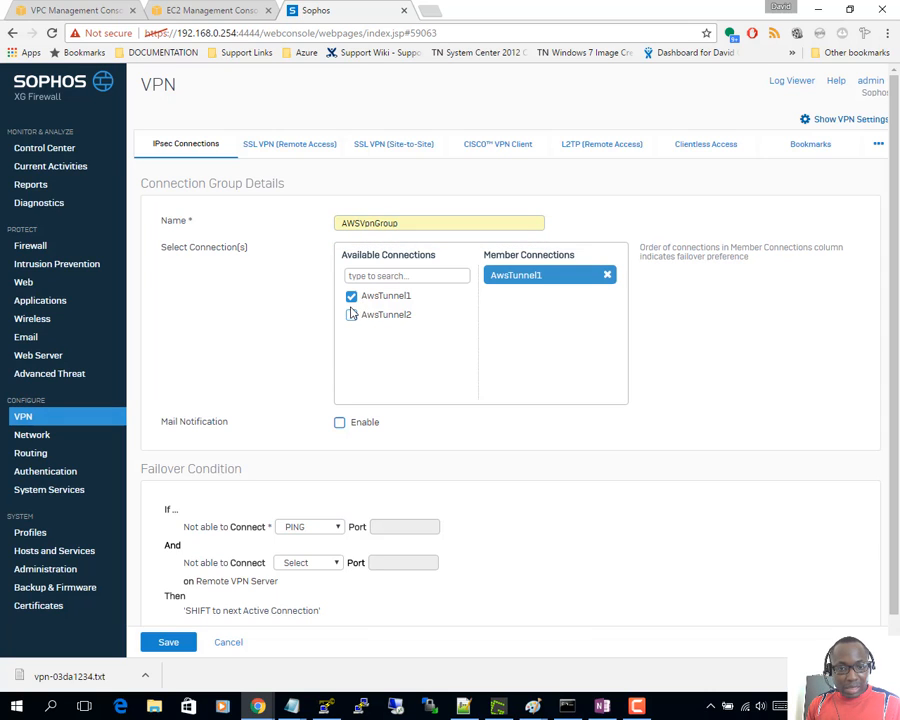
left_click(349, 317)
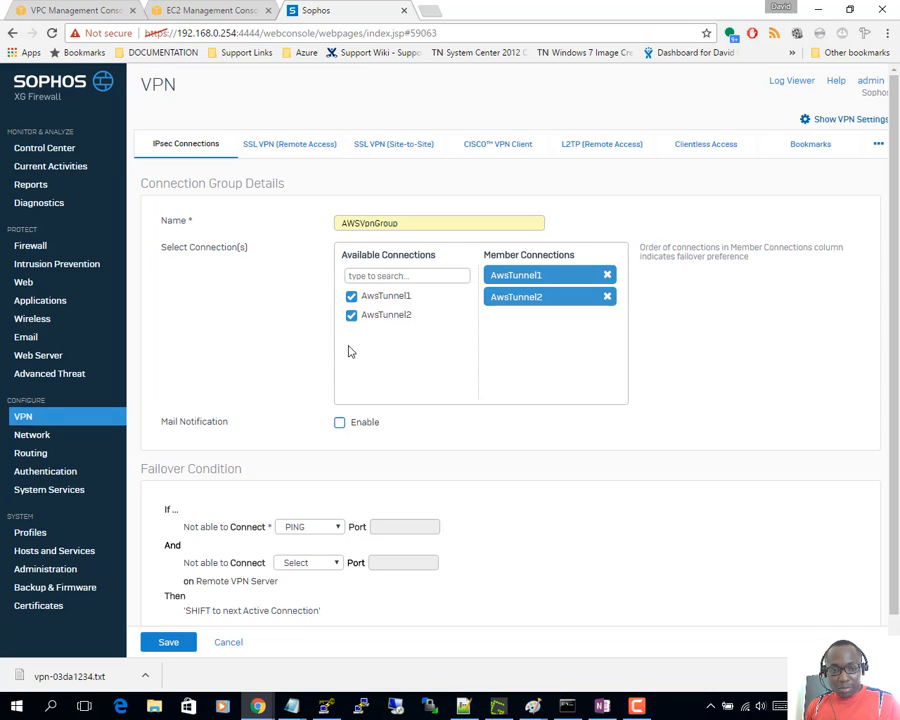
left_click(339, 423)
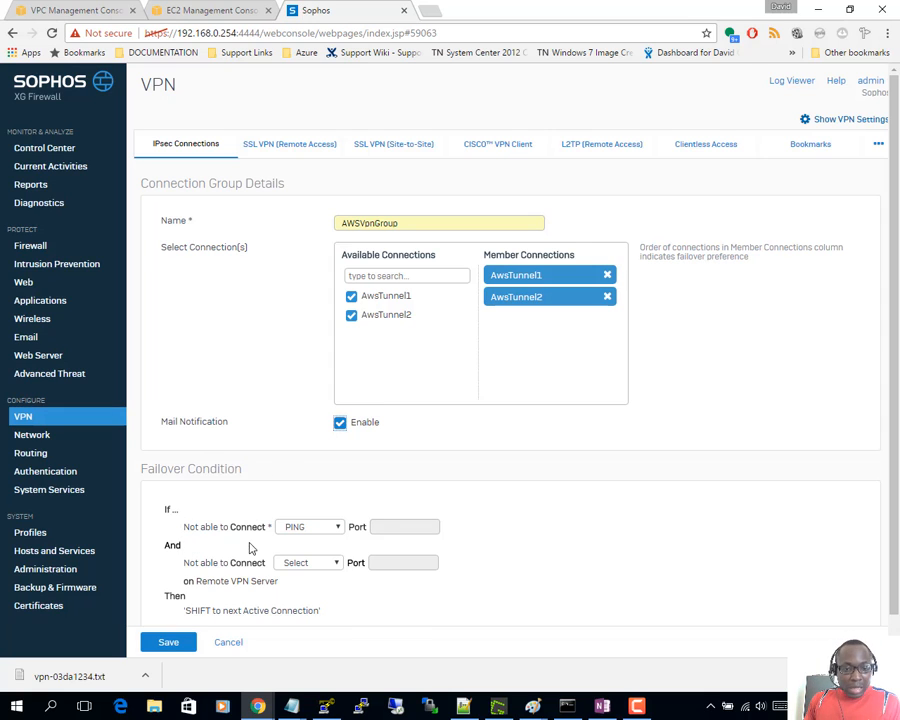
scroll(279, 484, "down", 1)
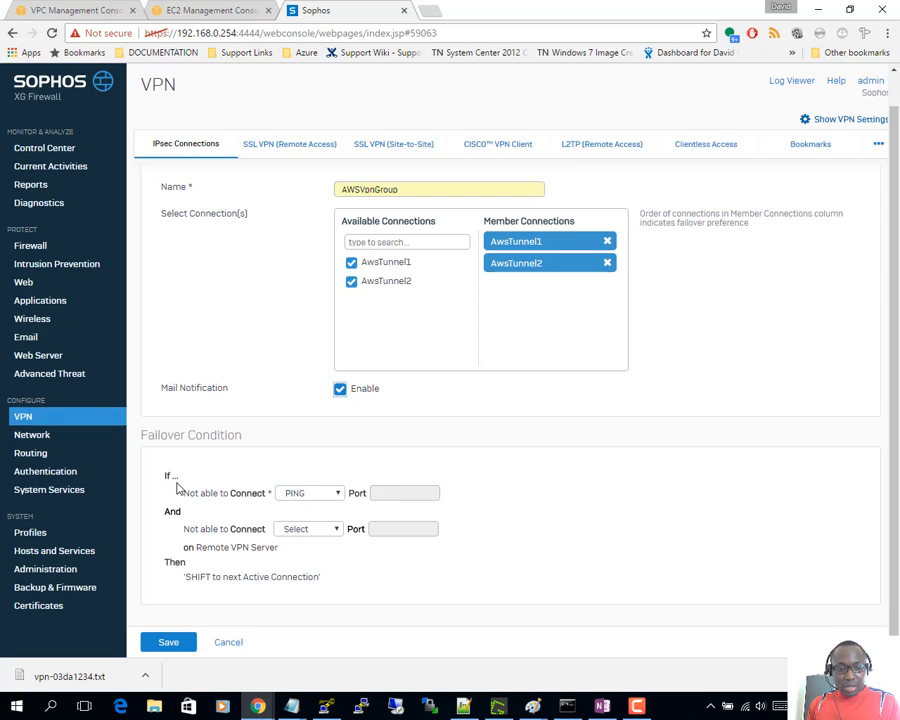
- Set the first and second failover condition checks to PING, after briefly trying TCP
left_click(299, 496)
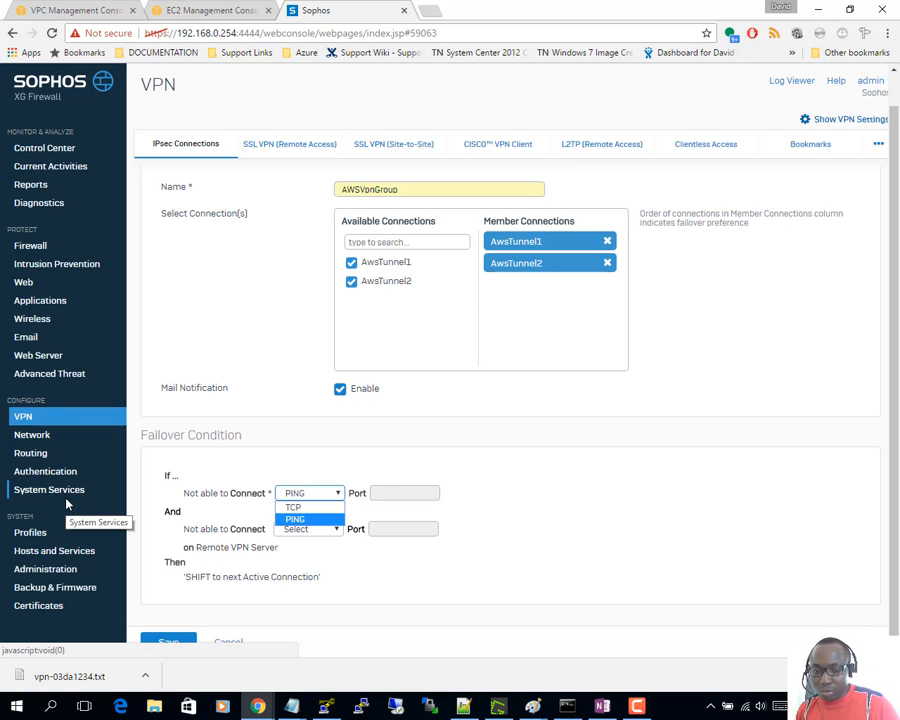
left_click(296, 521)
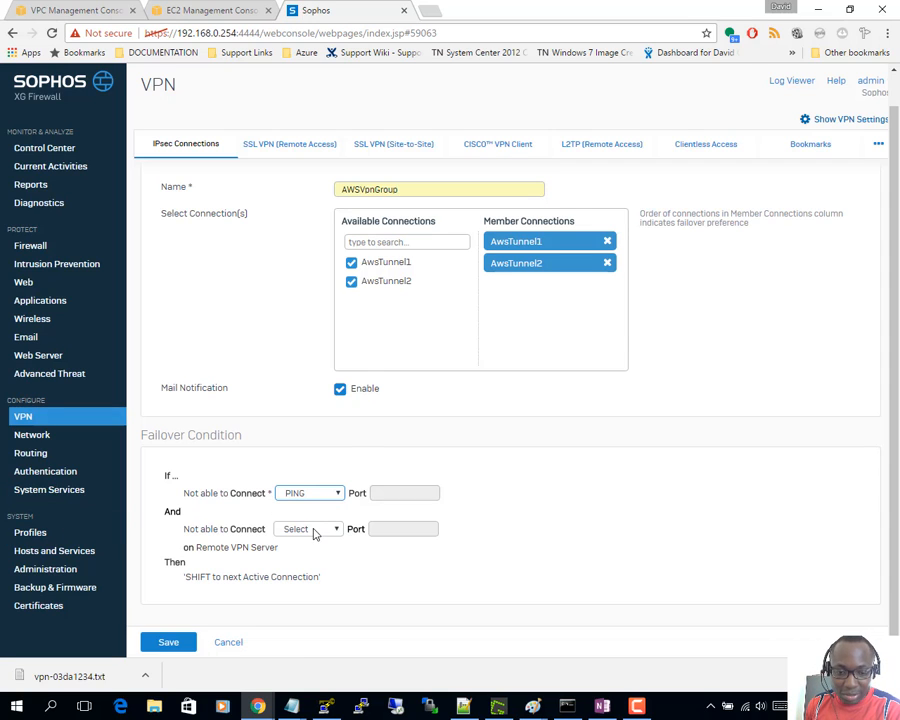
left_click(320, 492)
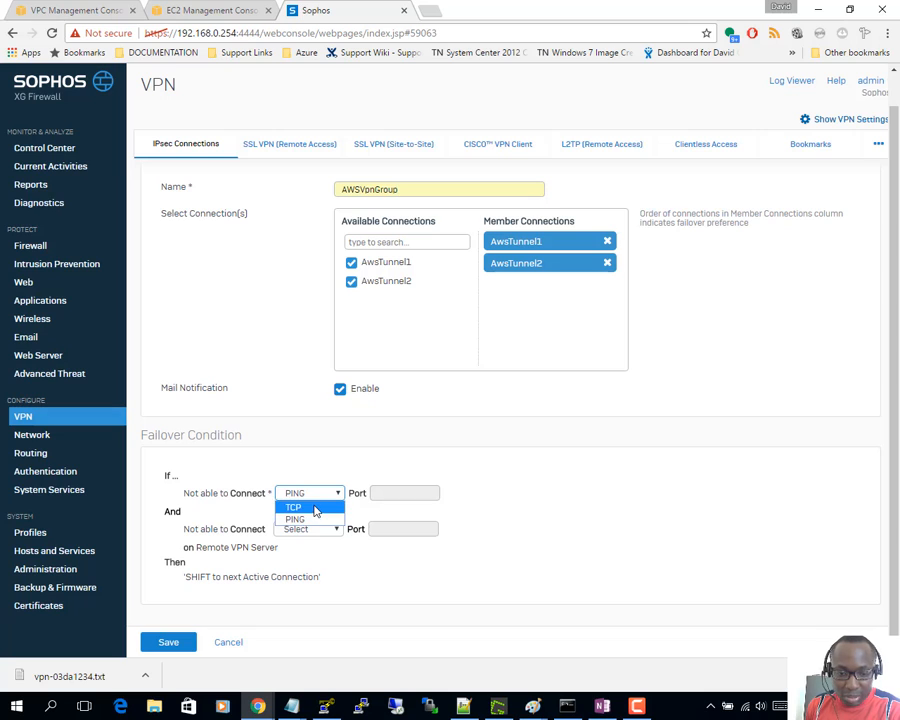
left_click(315, 508)
key("Tab")
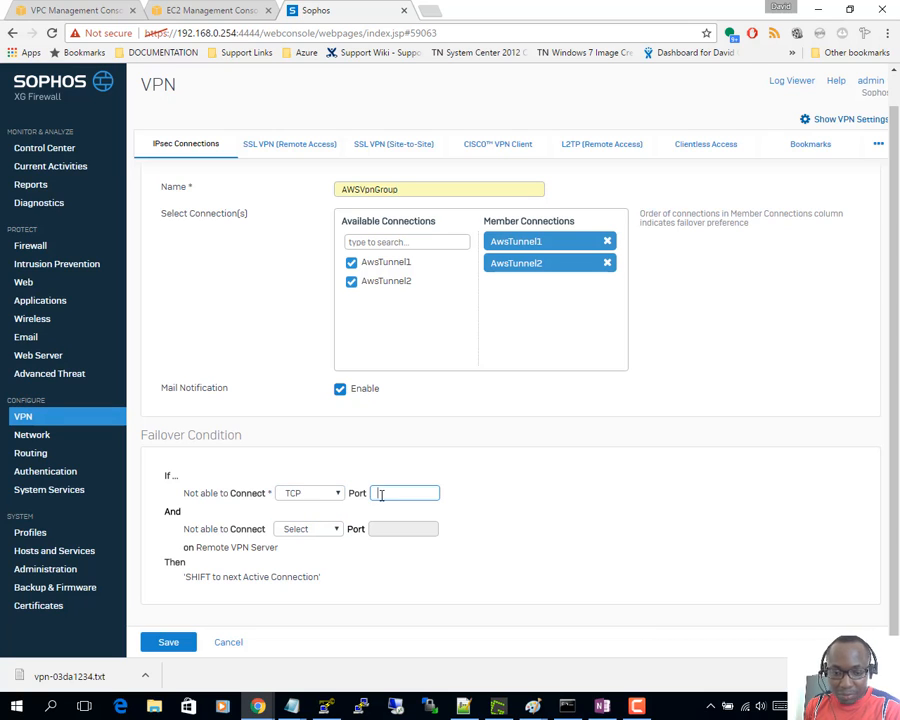
left_click(312, 493)
left_click(288, 515)
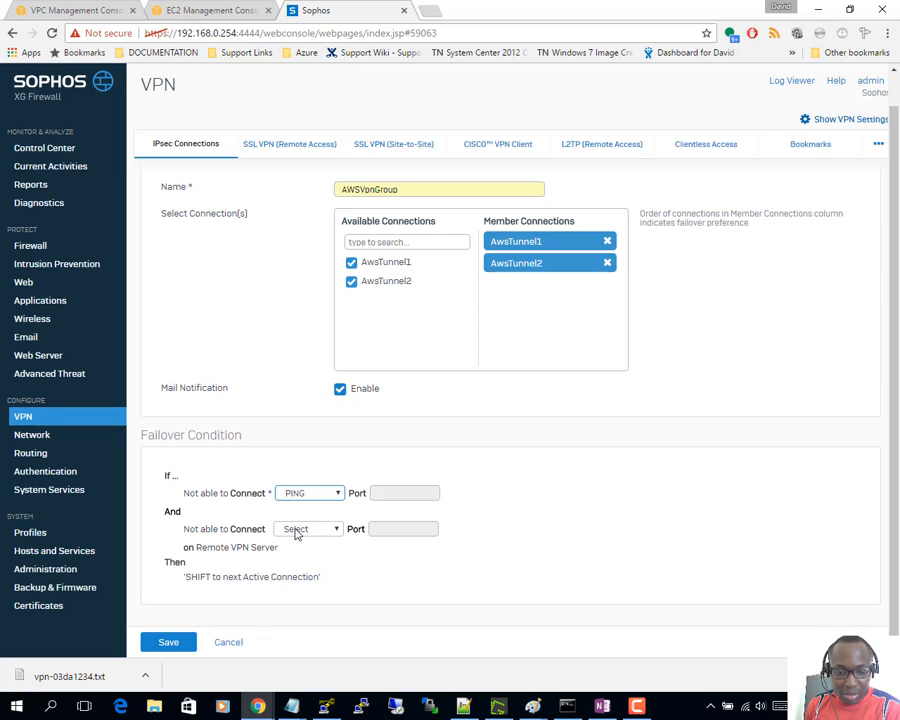
left_click(296, 532)
left_click(291, 565)
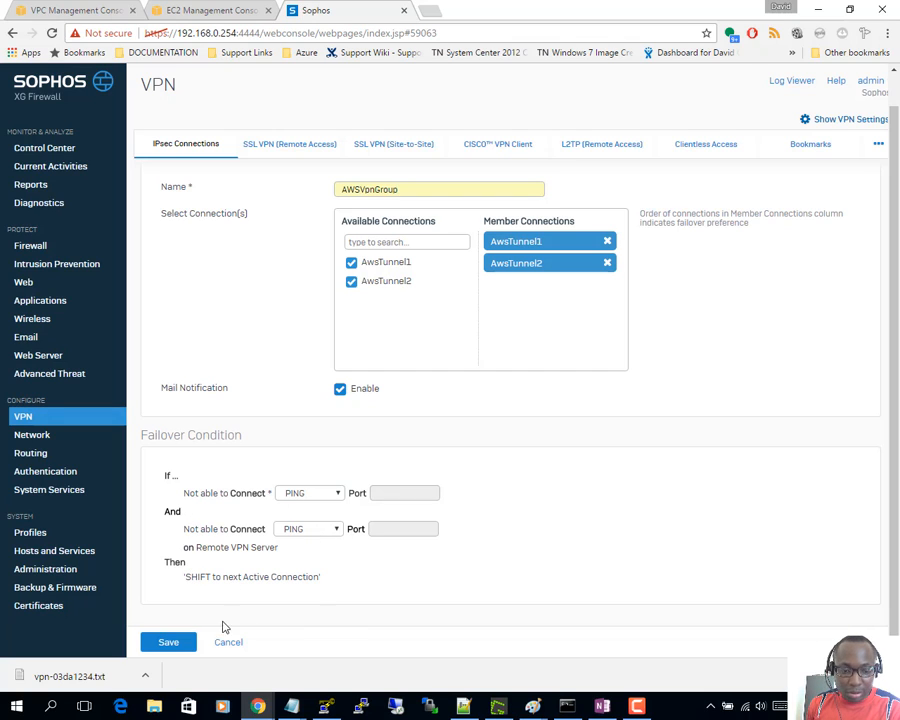
- Save AWSVpnGroup, then activate it from the Failover Group list and confirm
left_click(170, 643)
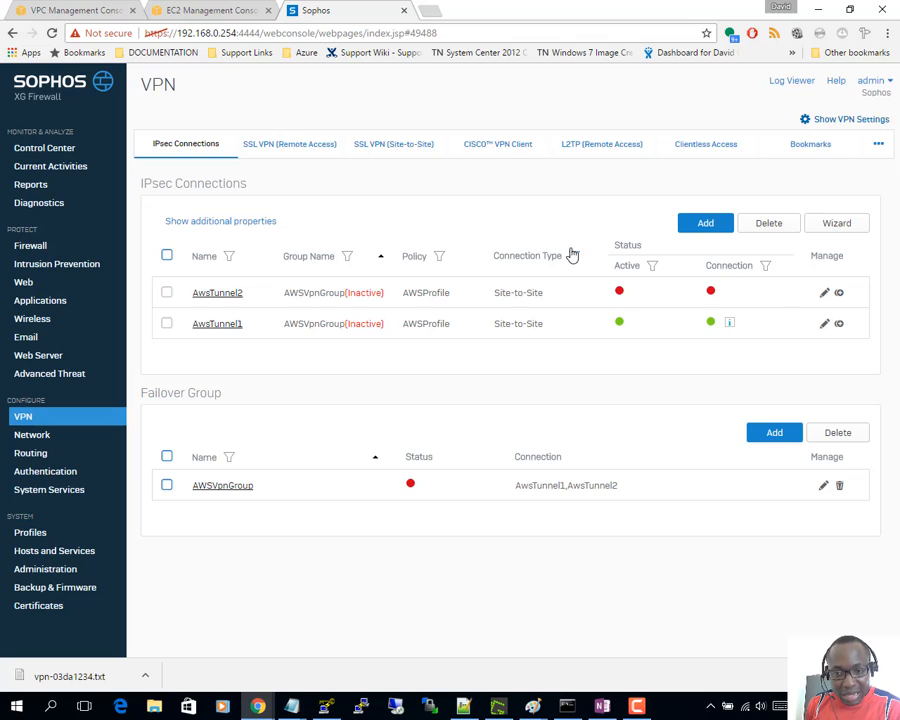
left_click(411, 487)
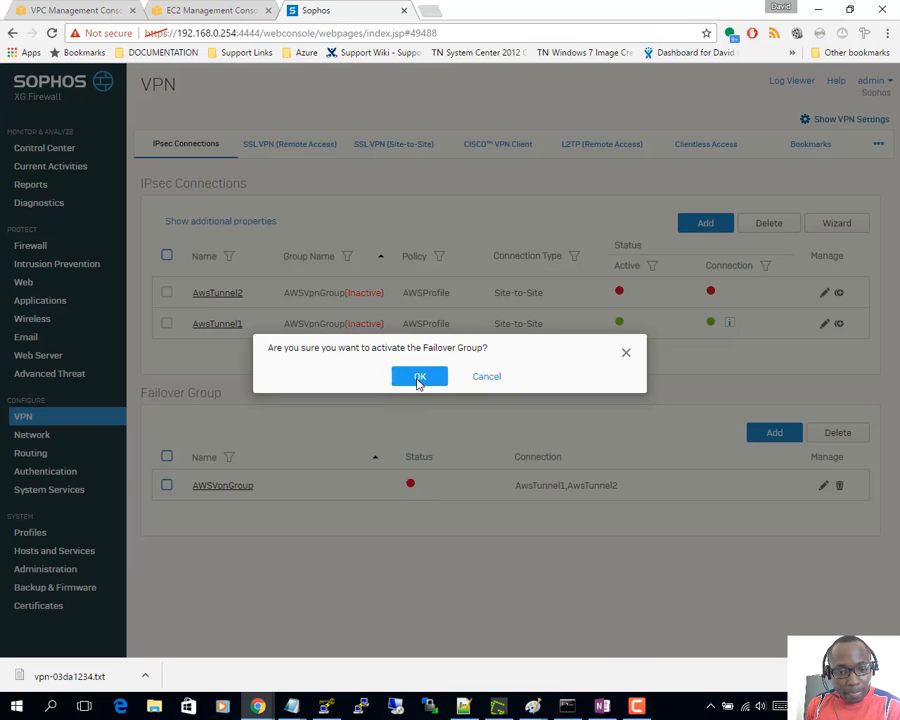
left_click(418, 378)
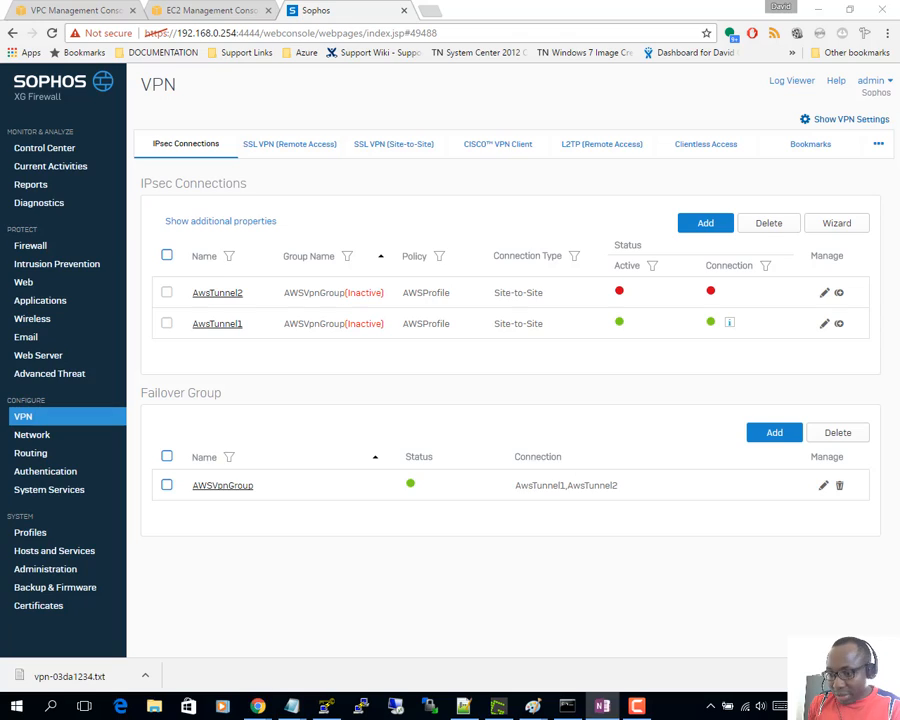
- Highlight step d, 'Create firewall rules to allow traffic access', then return to the firewall
key("alt+Tab")
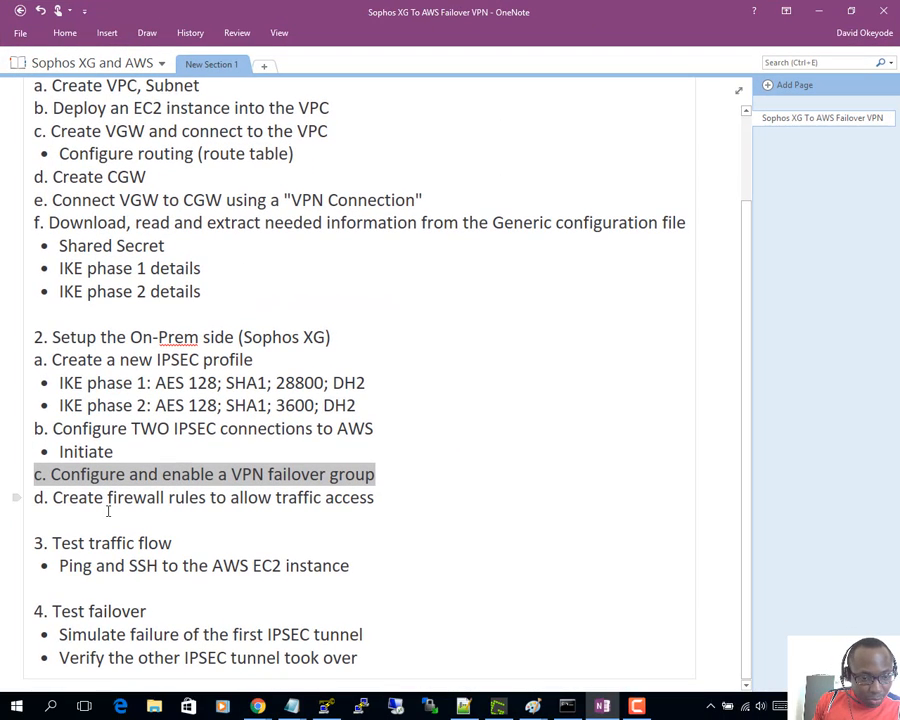
left_click_drag(53, 497, 400, 504)
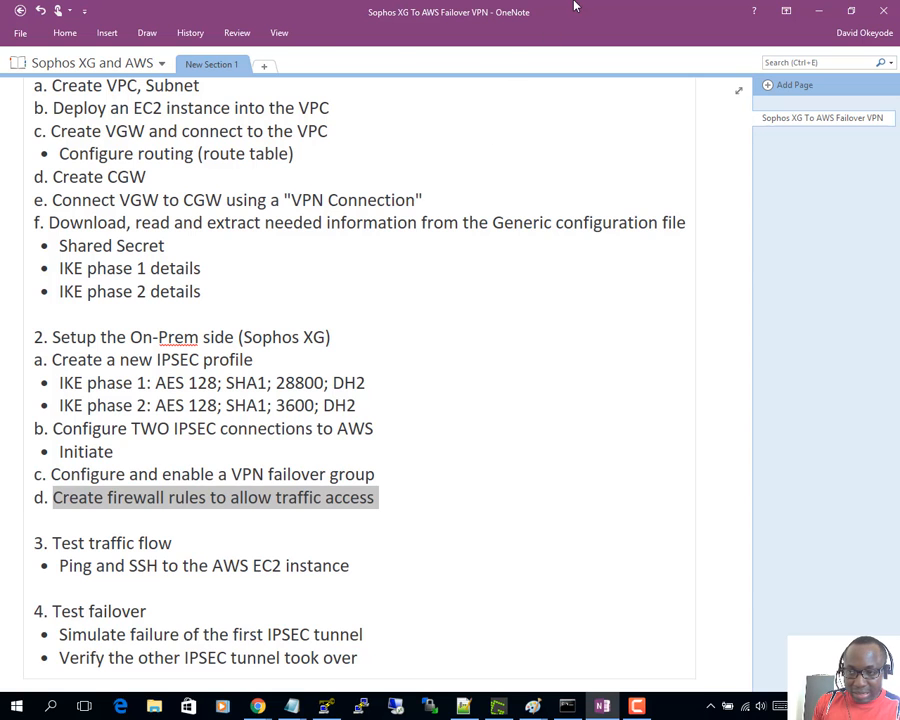
key("alt+Tab")
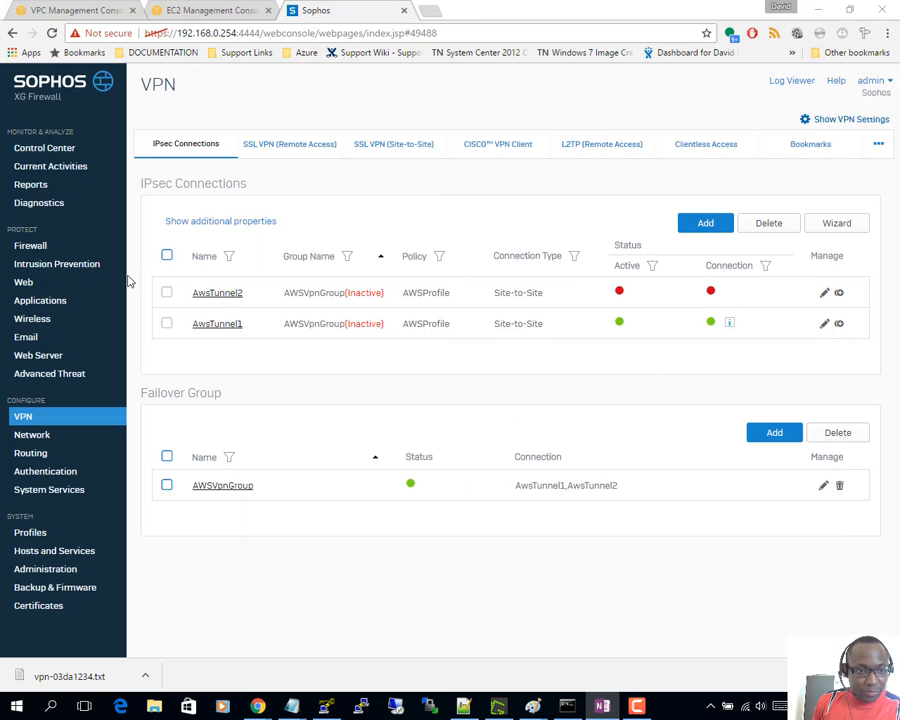
- Open the Firewall rules list and expand the LanToAws rule's details
left_click(27, 246)
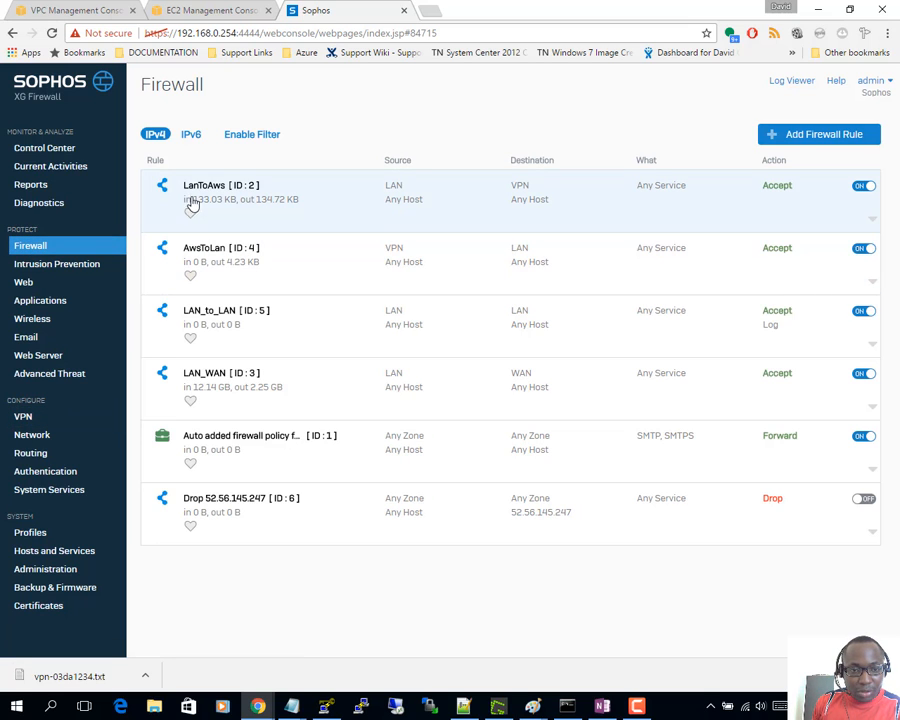
left_click(401, 198)
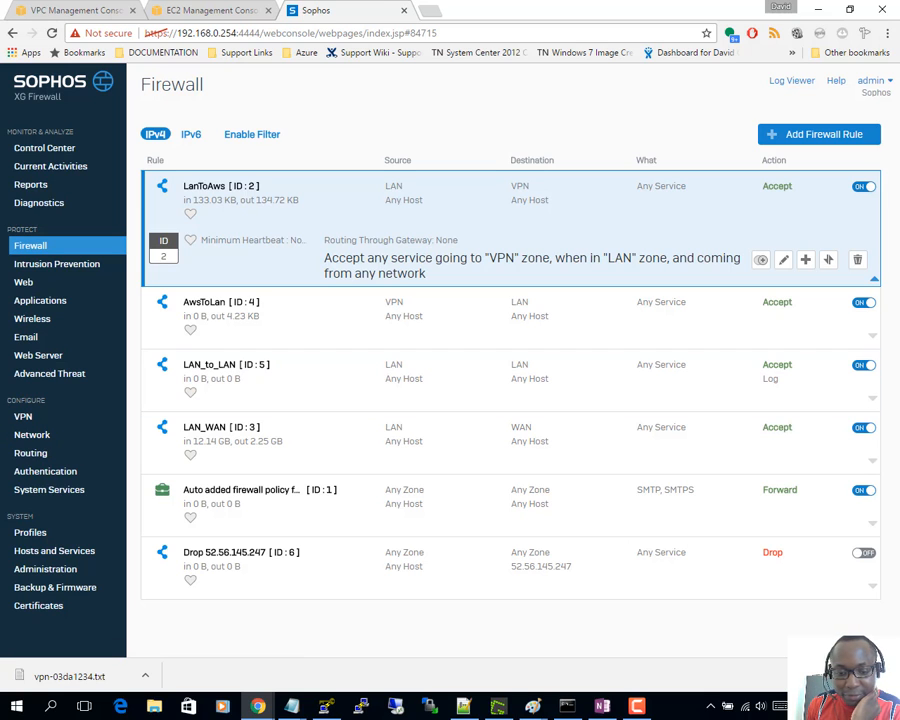
- Open a Command Prompt on the other monitor, then bring OneNote's plan over the AWS VPN page
left_click(567, 706)
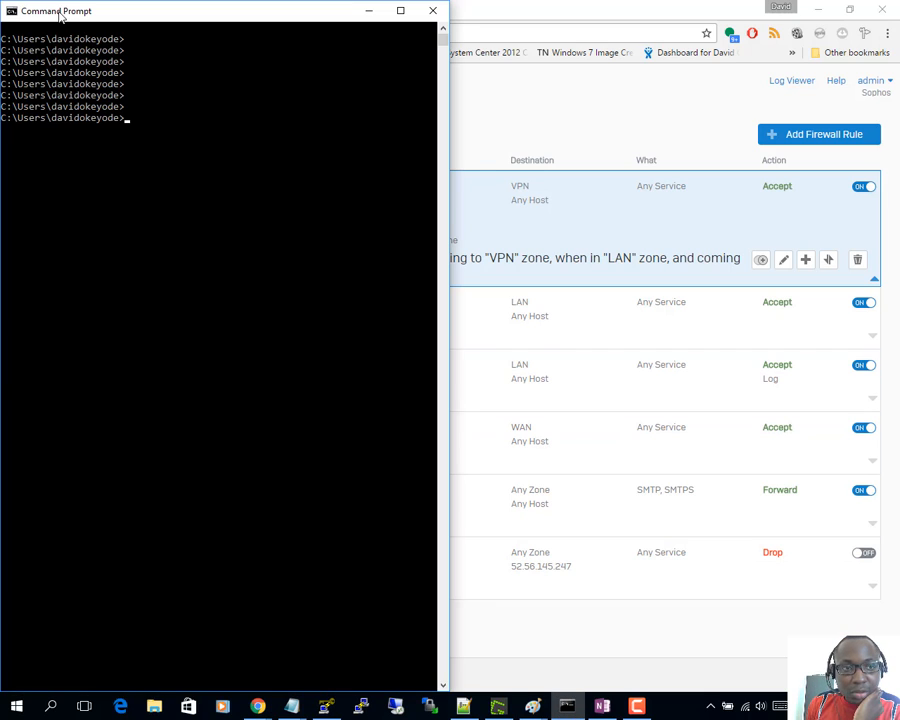
left_click_drag(75, 17, 0, 17)
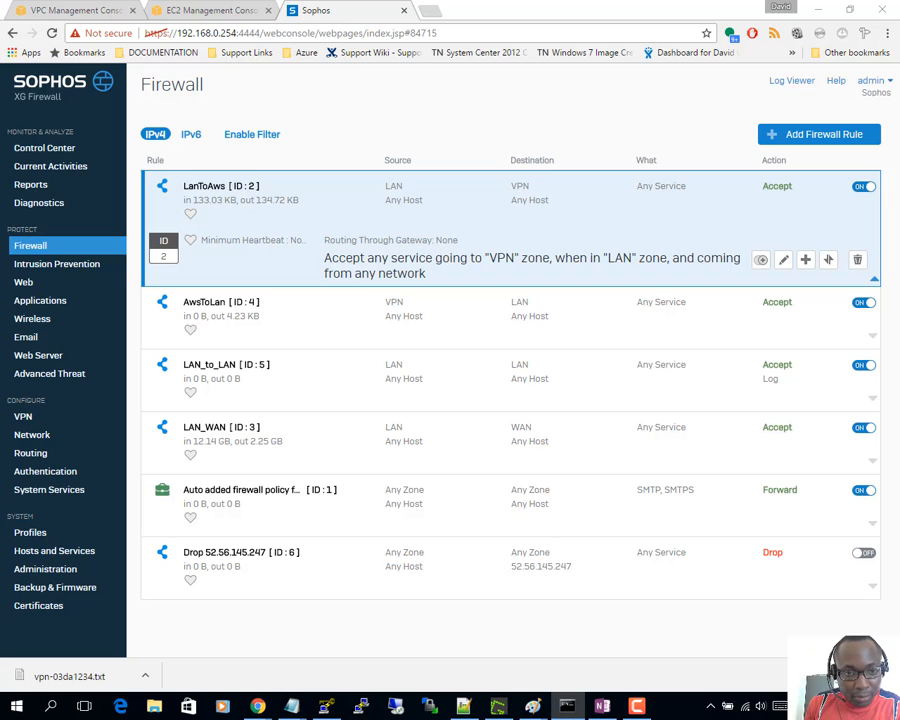
left_click(60, 8)
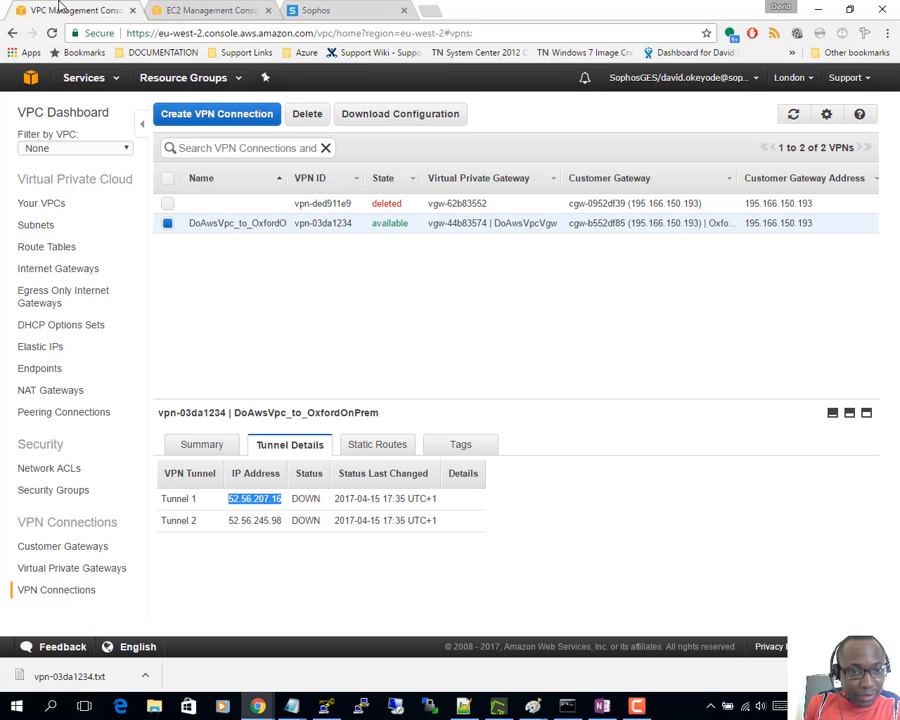
left_click(410, 304)
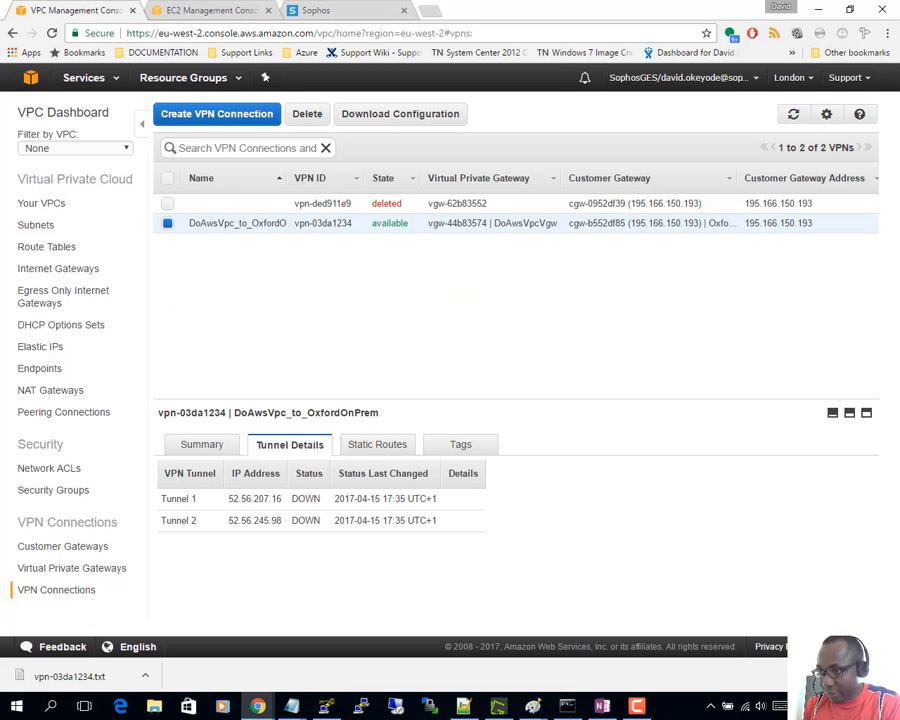
key("alt+Tab")
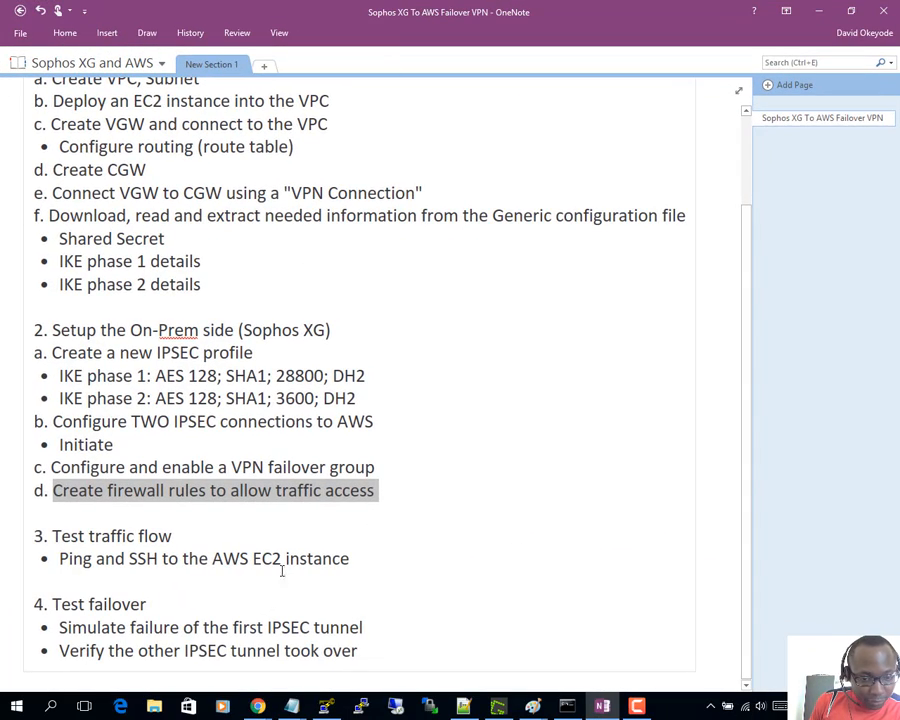
- Highlight the 'Test traffic flow' and 'Configure routing (route table)' steps, then minimize OneNote
left_click_drag(385, 569, 6, 533)
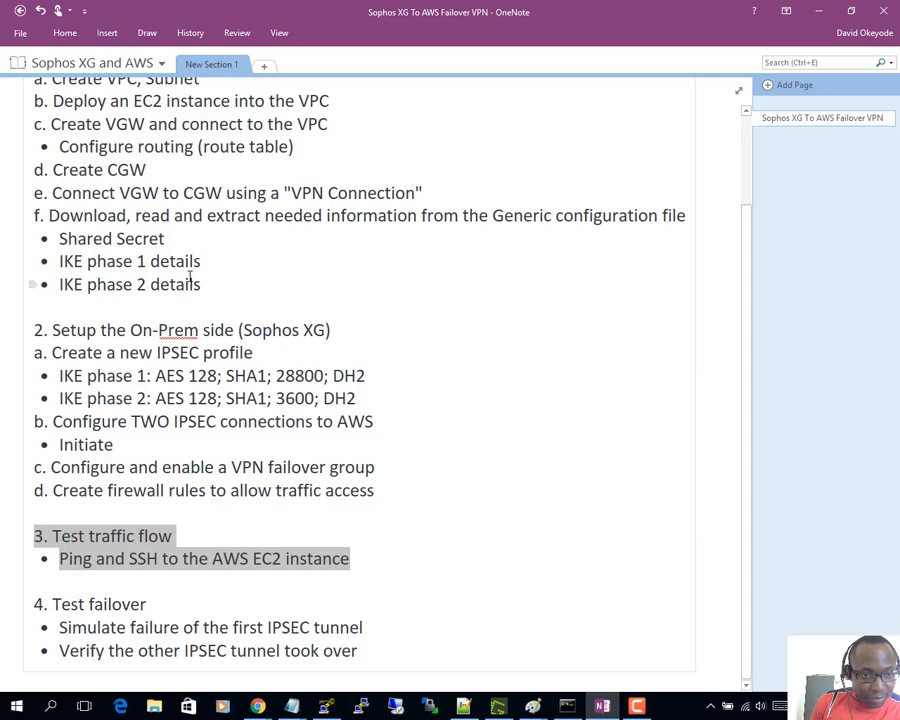
scroll(190, 274, "up", 2)
scroll(190, 274, "up", 1)
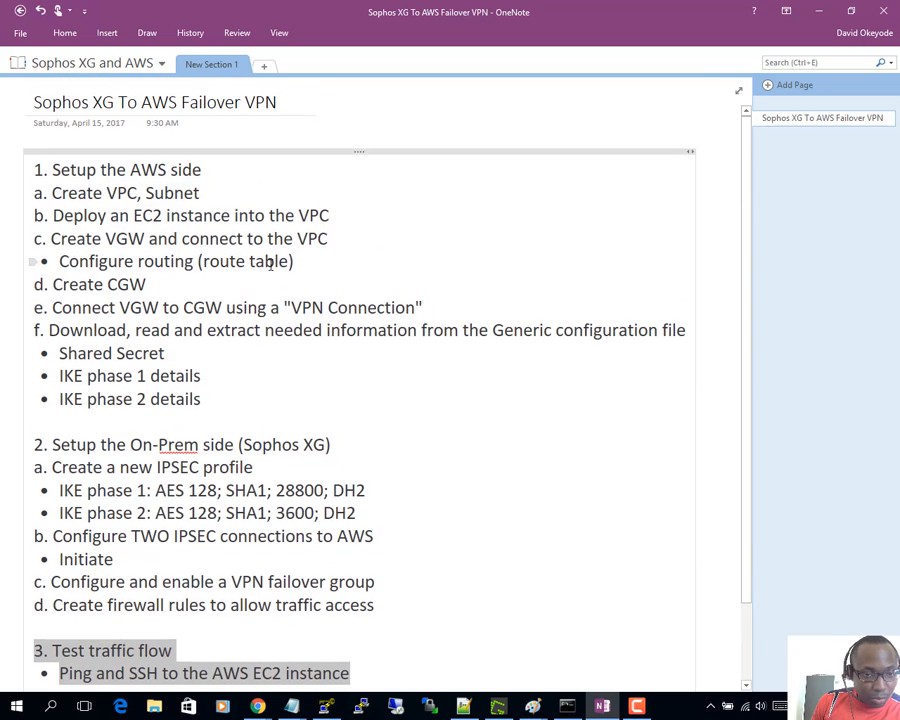
left_click_drag(318, 267, 36, 262)
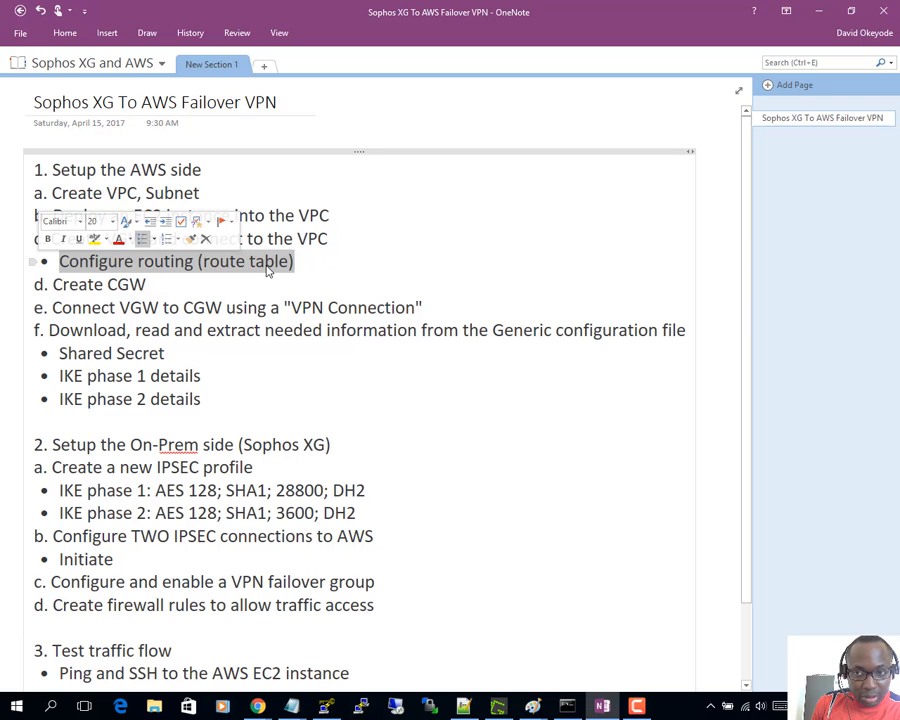
left_click(820, 14)
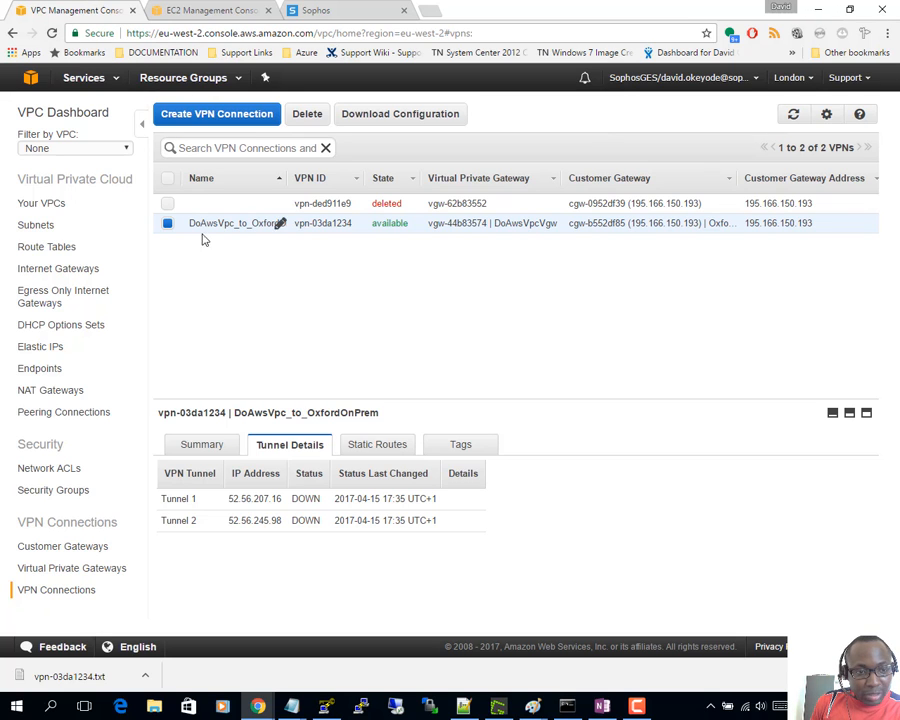
- Inspect DoAwsVpcSub1's route table with its 10.10.0.0/16 local route, then go to Route Tables
left_click(45, 228)
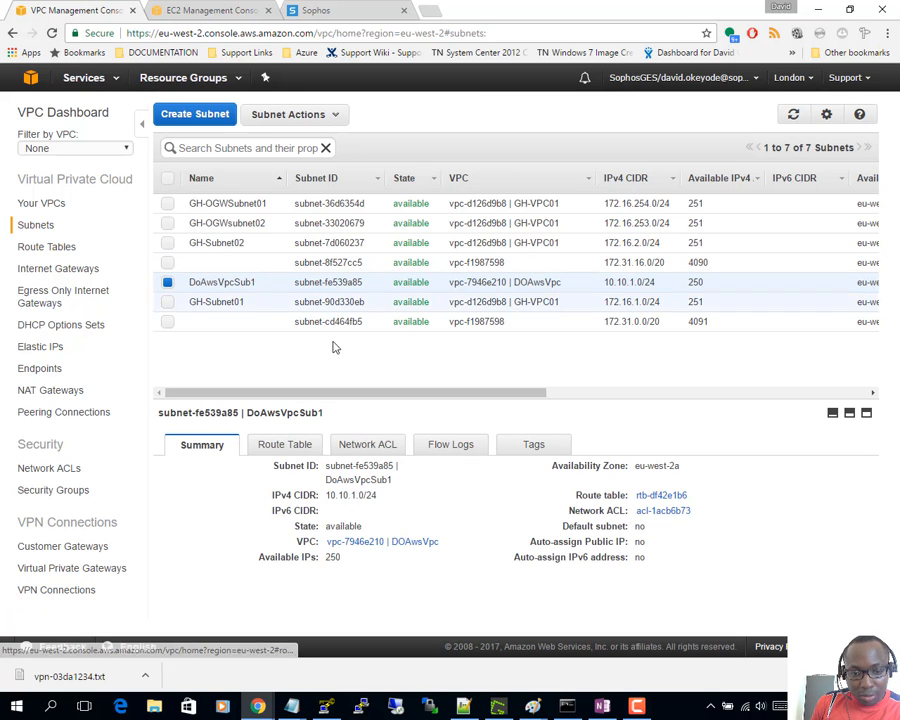
left_click(309, 448)
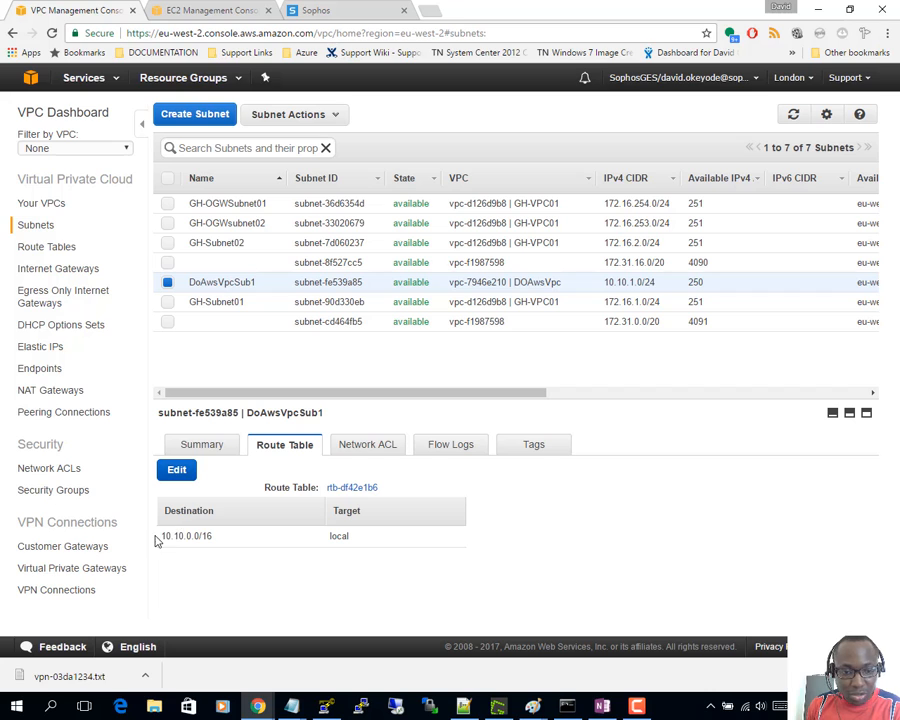
left_click_drag(158, 537, 378, 539)
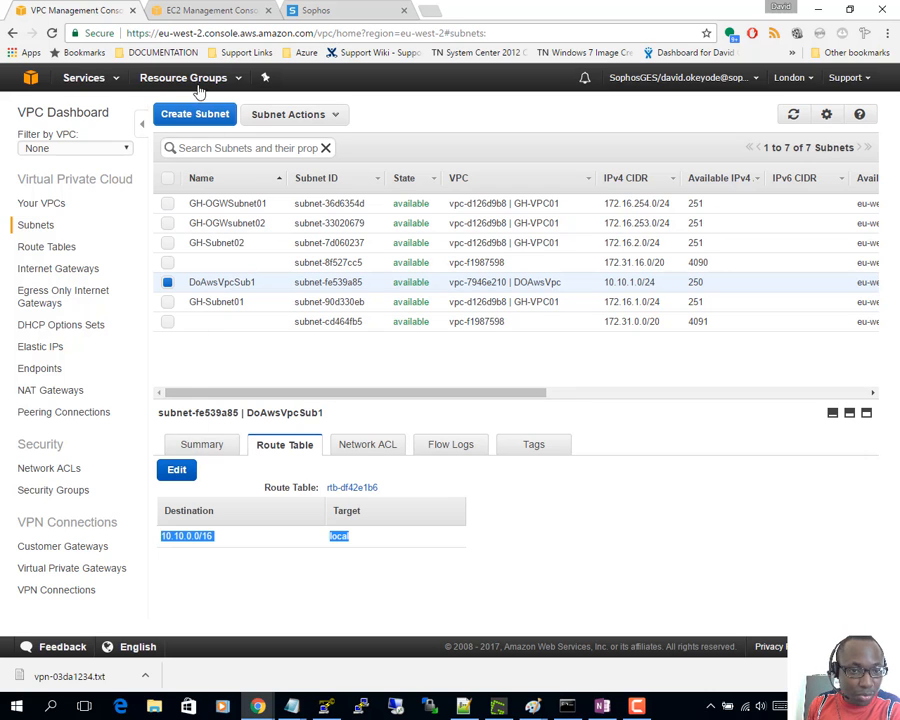
left_click(177, 471)
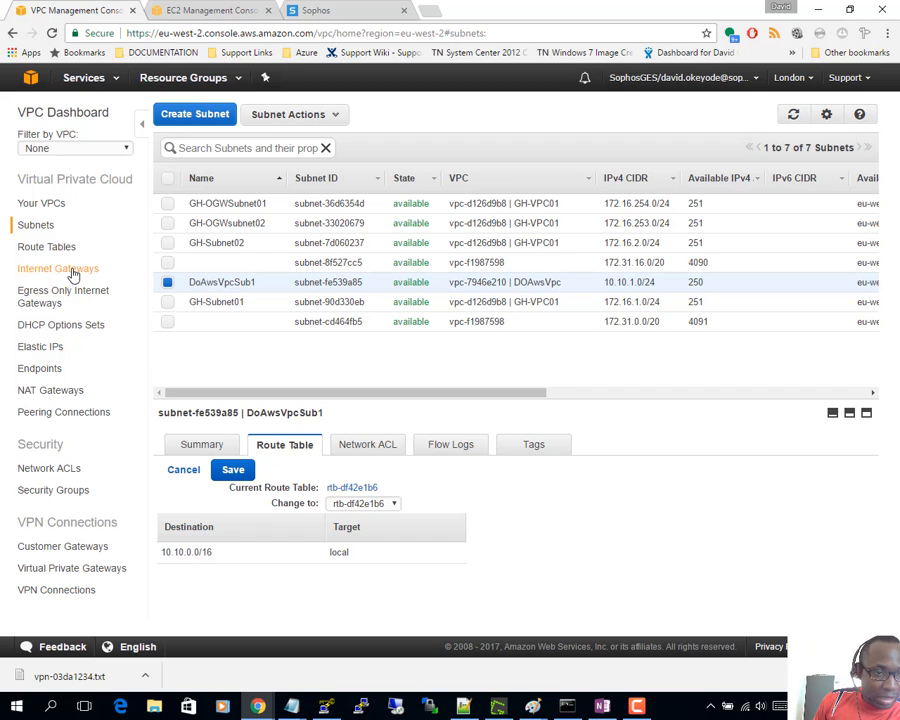
left_click(30, 247)
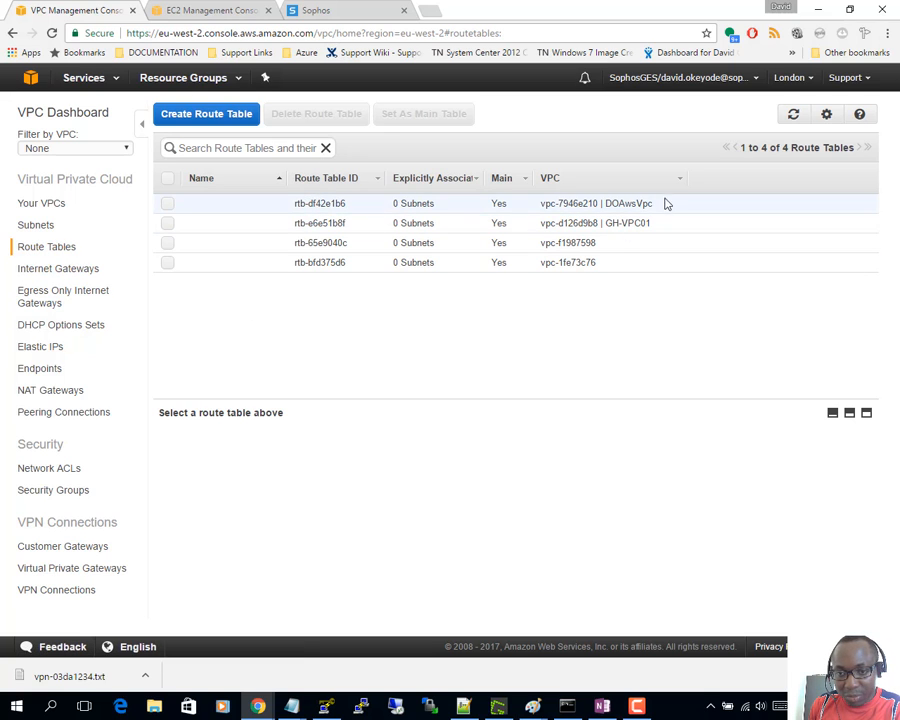
- Add a 192.168.0.0/16 route to rtb-df42e1b6 targeting vgw-44b83574, then view the Paint diagram
left_click(621, 203)
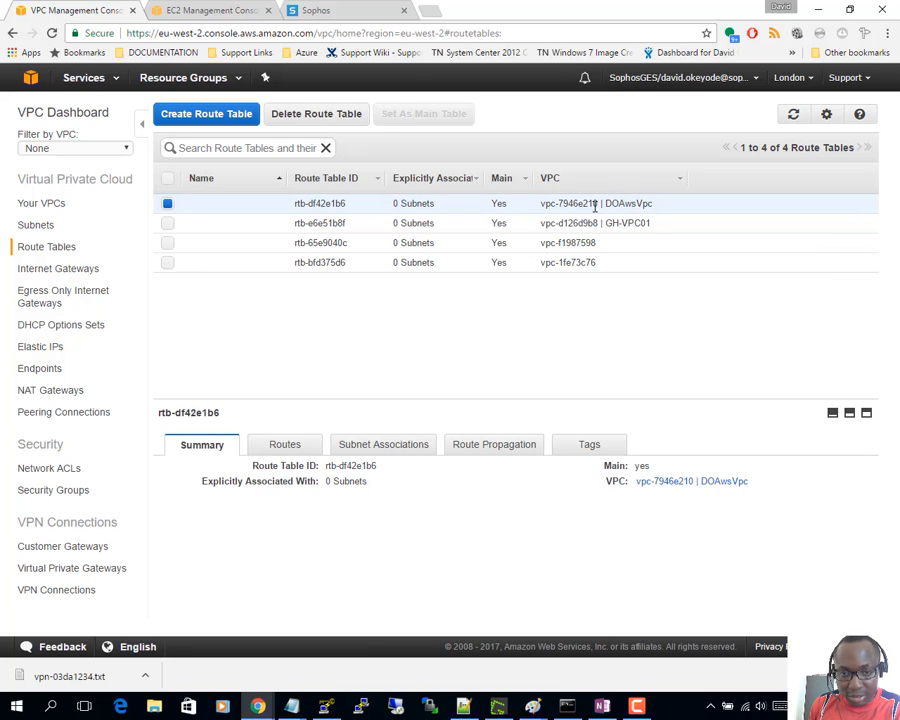
left_click(305, 445)
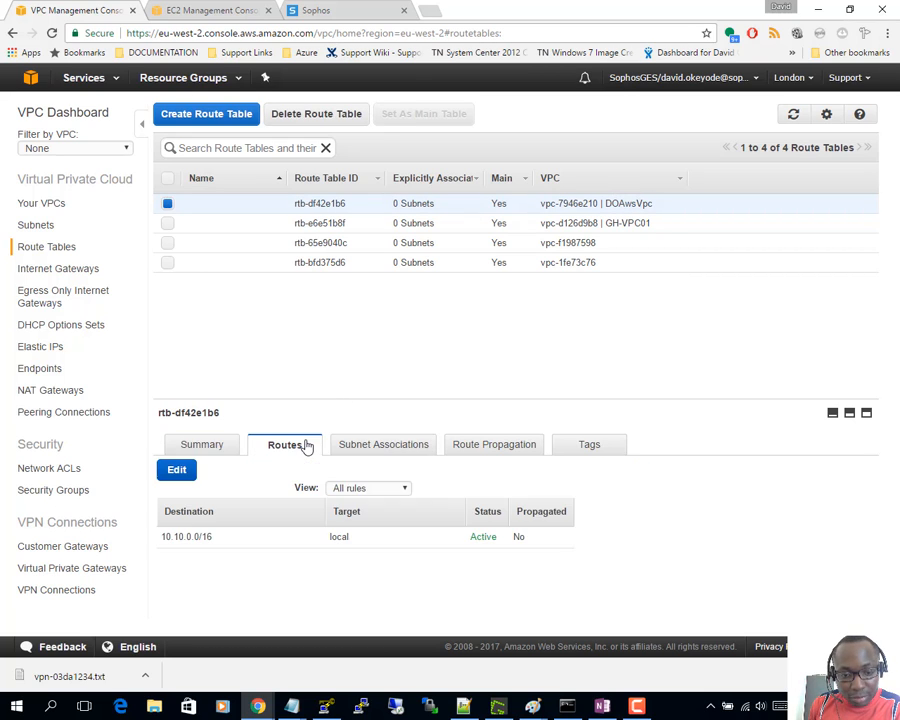
left_click(182, 476)
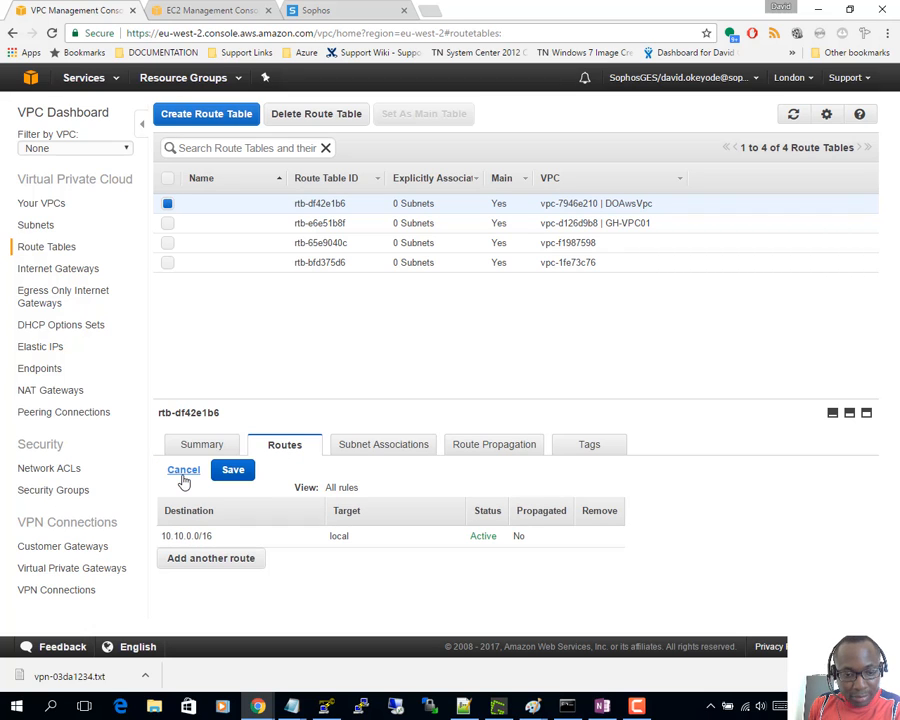
left_click(201, 562)
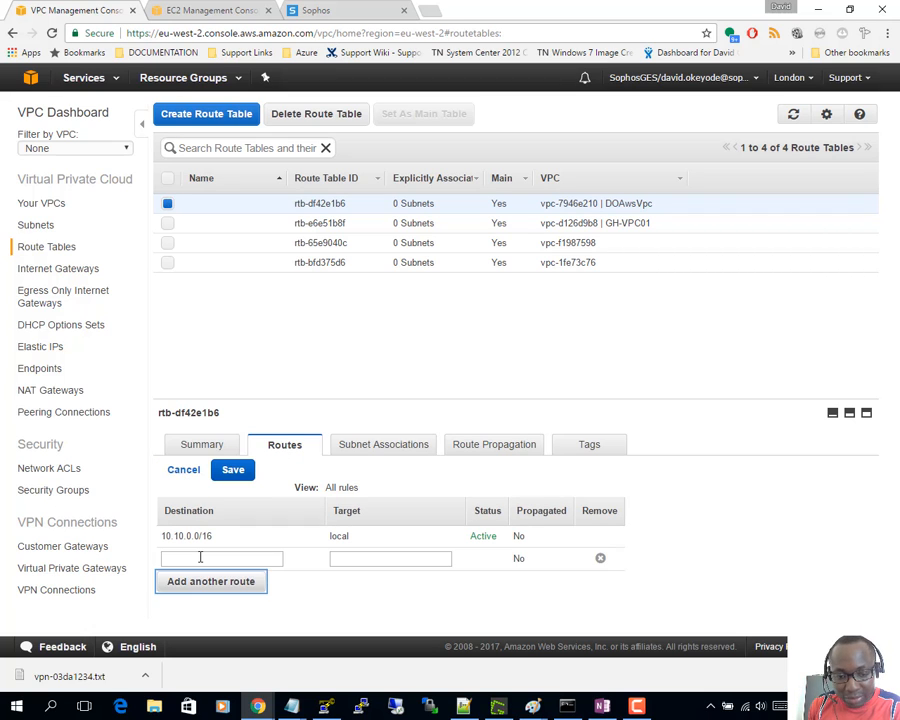
type("1")
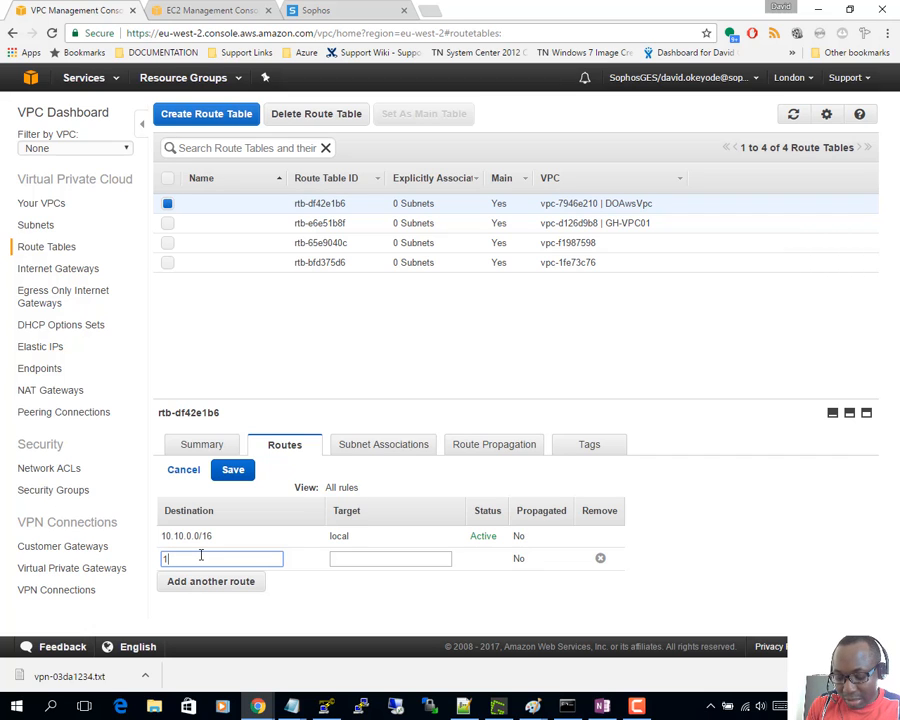
type("92.168.0.0/16")
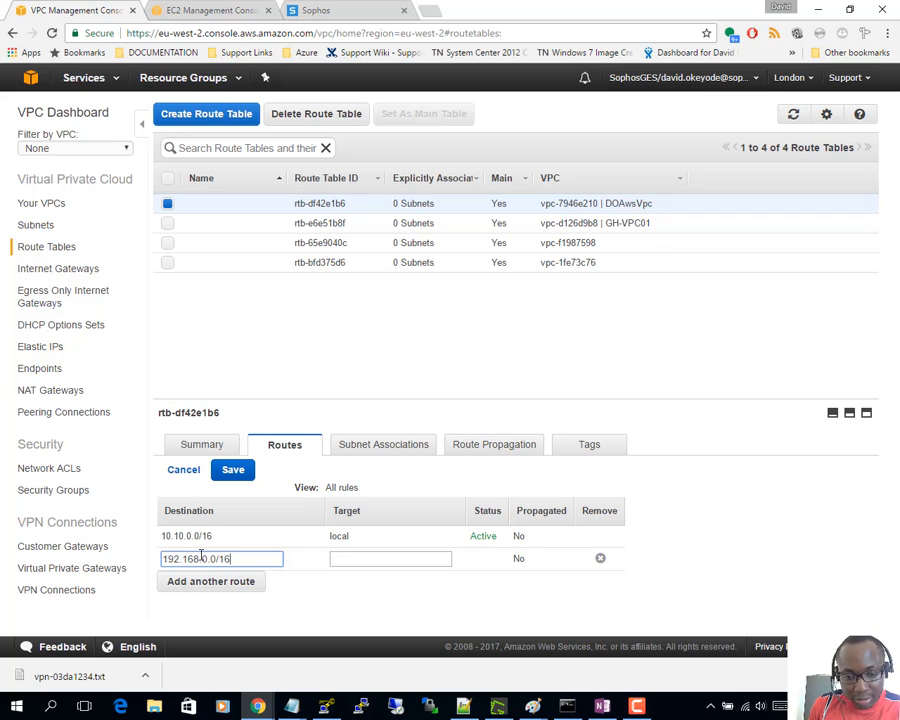
left_click(405, 558)
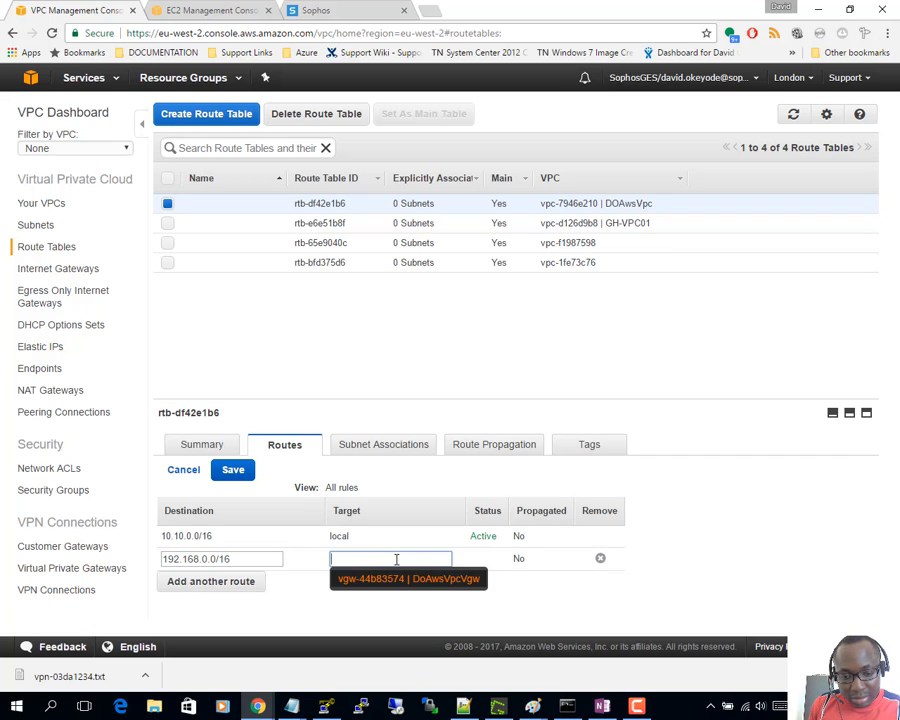
left_click(384, 586)
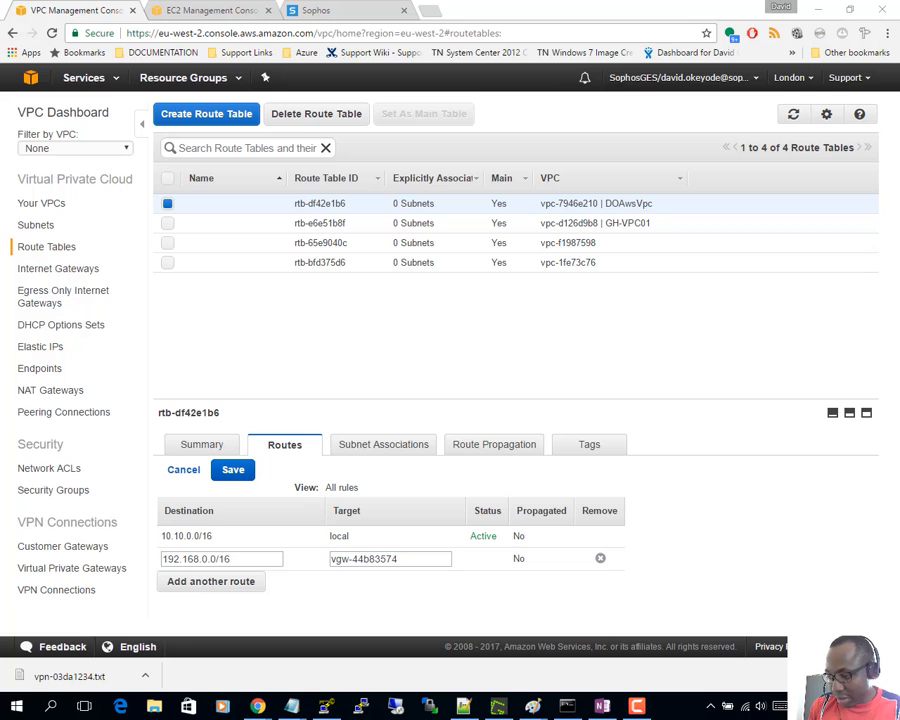
key("alt+Tab")
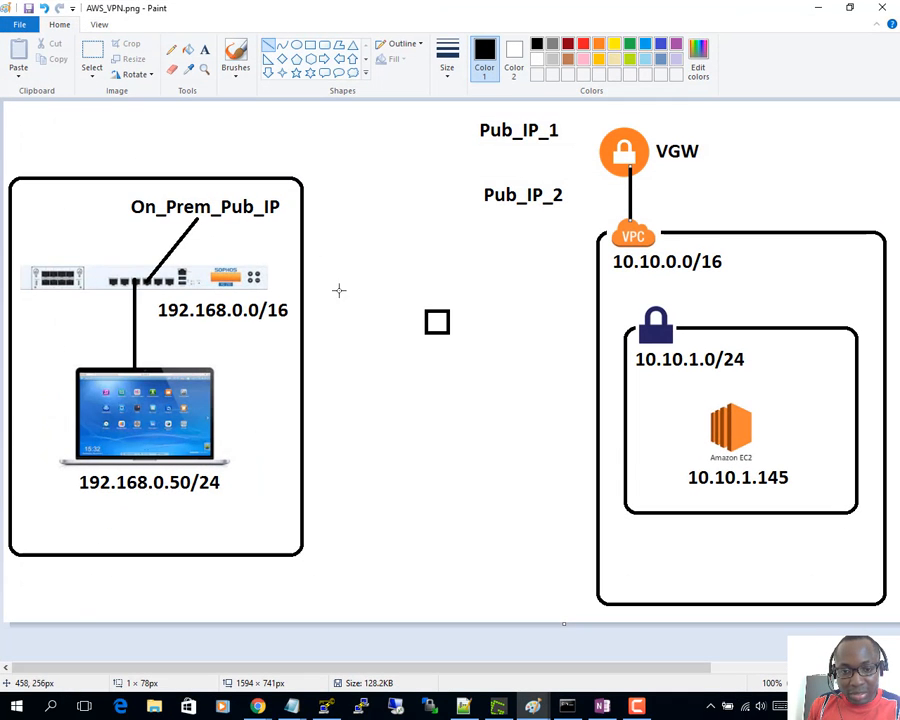